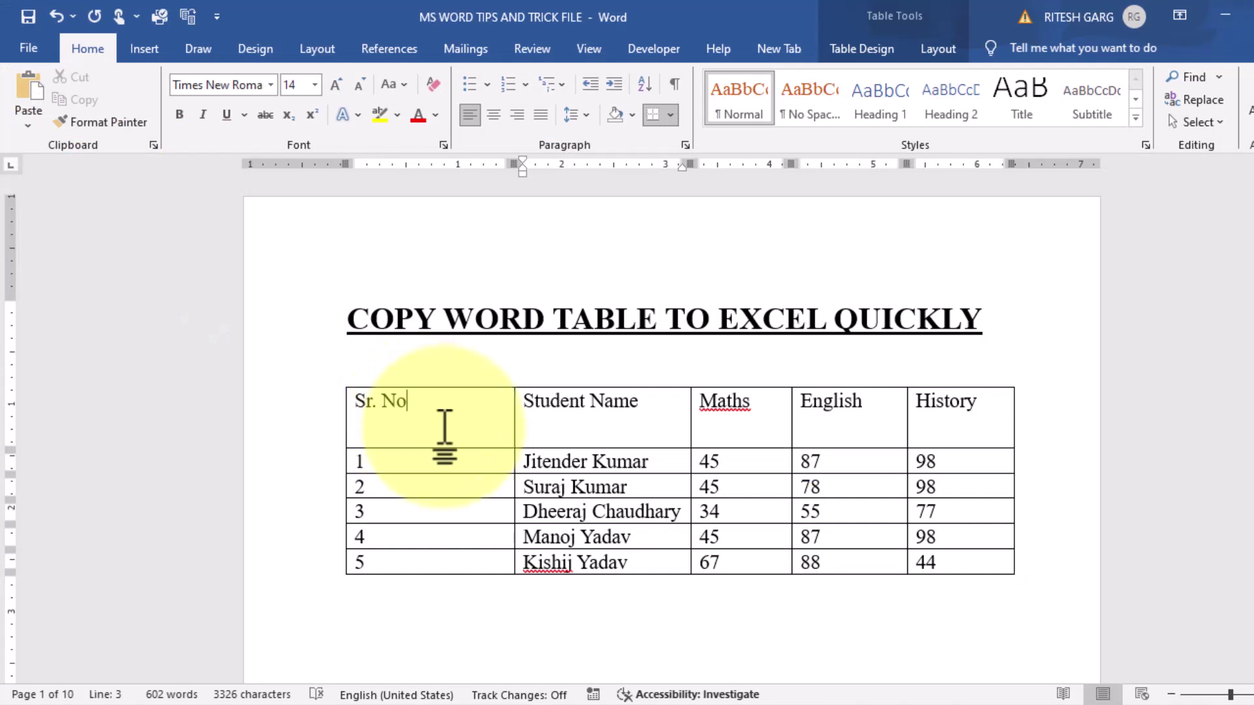
Select the whole student marks table in Word, then bring up the blank Excel workbook Book1
left_click_drag(445, 431, 944, 567)
key("ctrl+c")
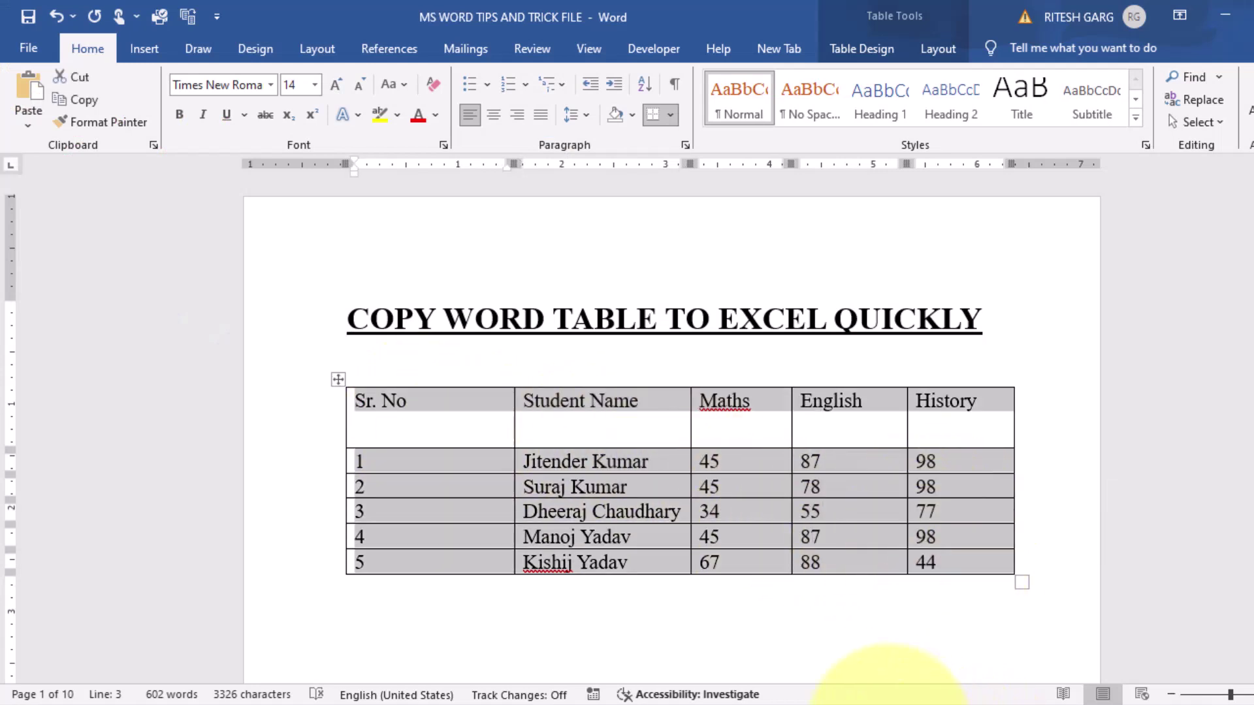
left_click(659, 698)
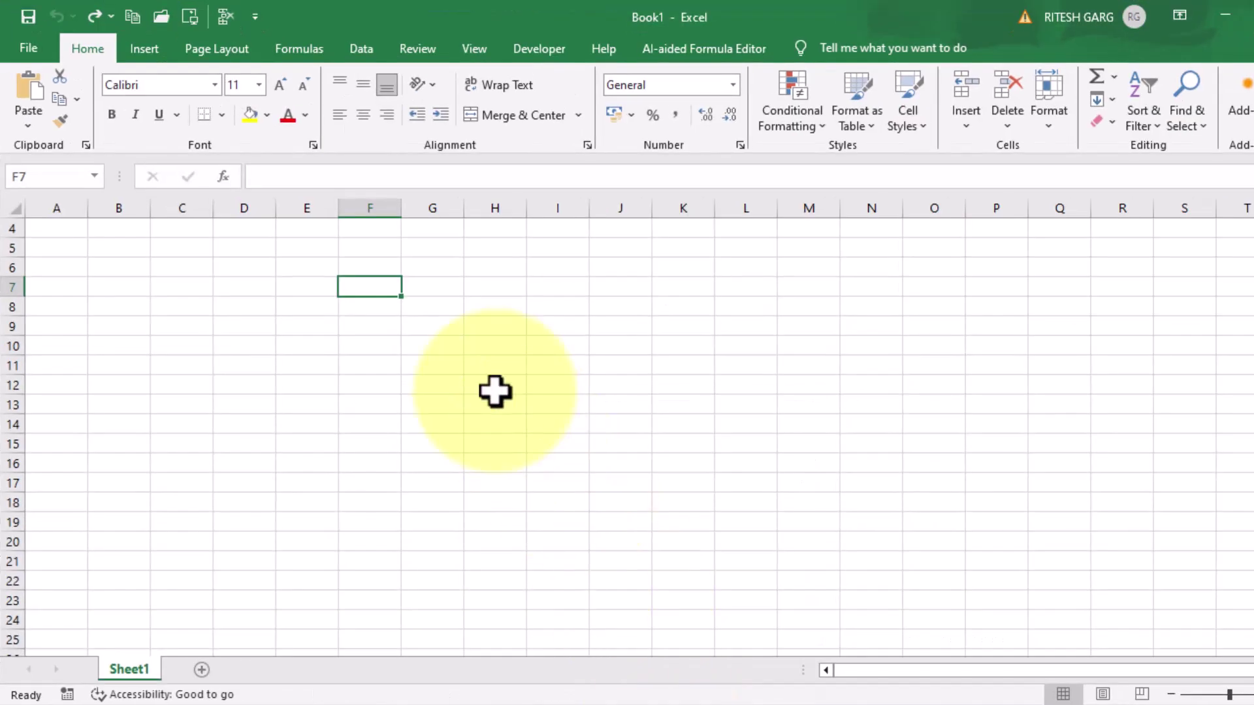
Paste the copied Word marks table into the Excel sheet with Ctrl+V
key("Down")
key("Down")
key("Down")
key("ctrl+v")
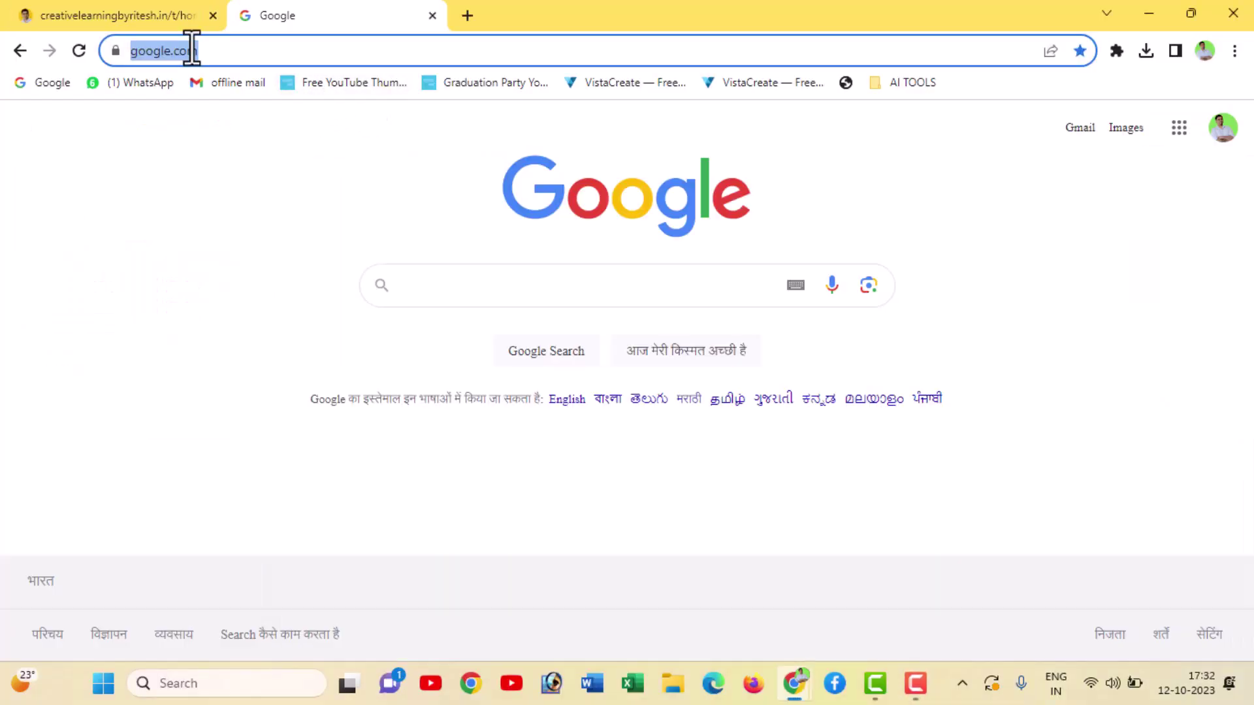
Load creativelearningbyritesh.in from the address bar and scroll down its home page
type("www.cre")
type("ativelearningbyritesh.in")
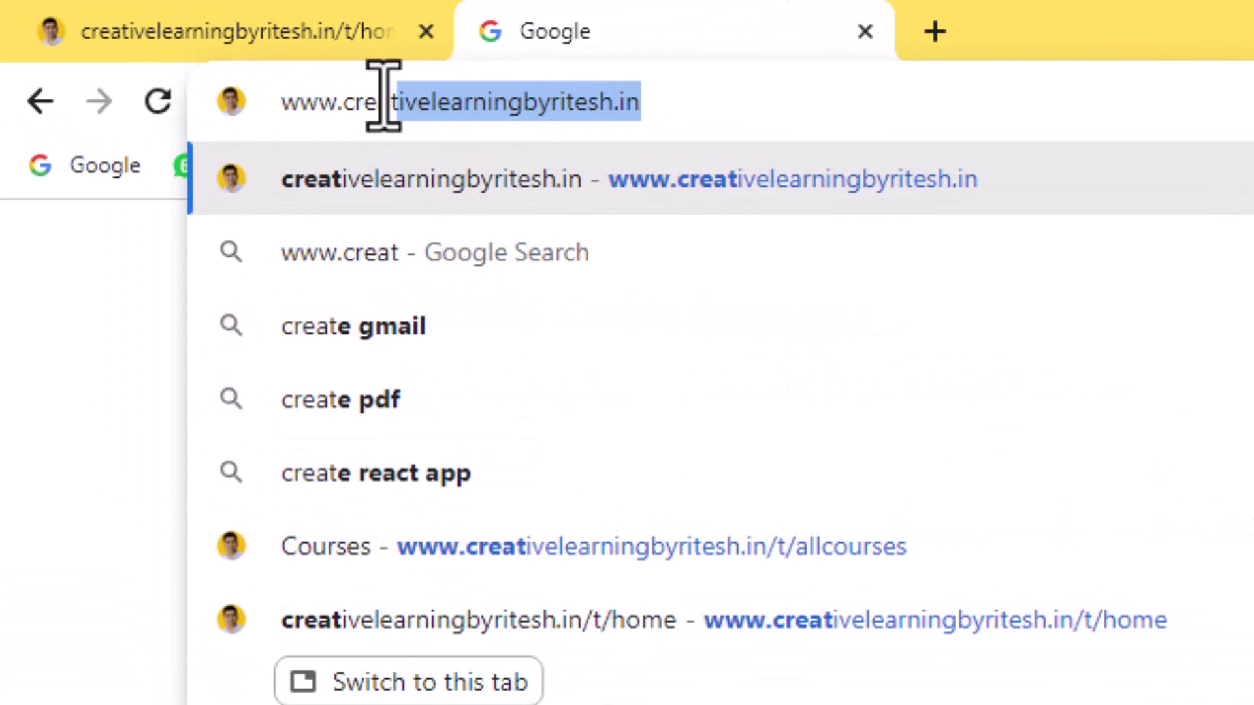
key("Right")
key("Return")
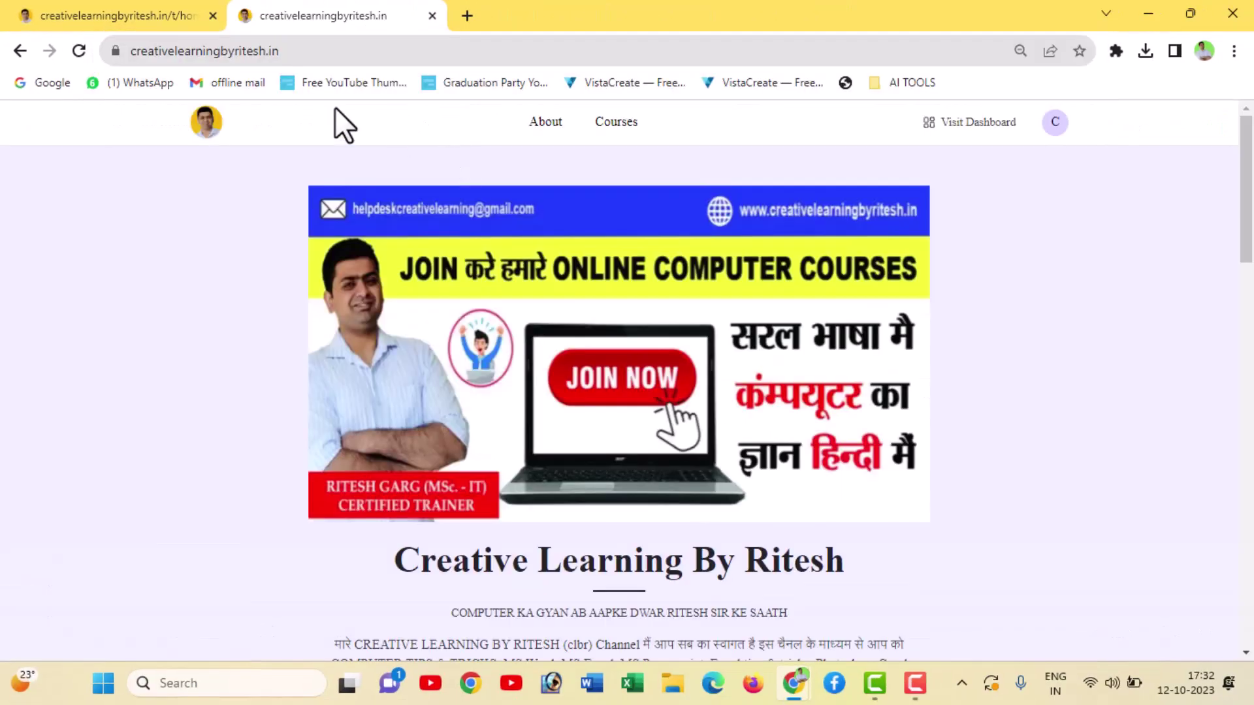
scroll(555, 356, "down", 10)
scroll(555, 357, "down", 10)
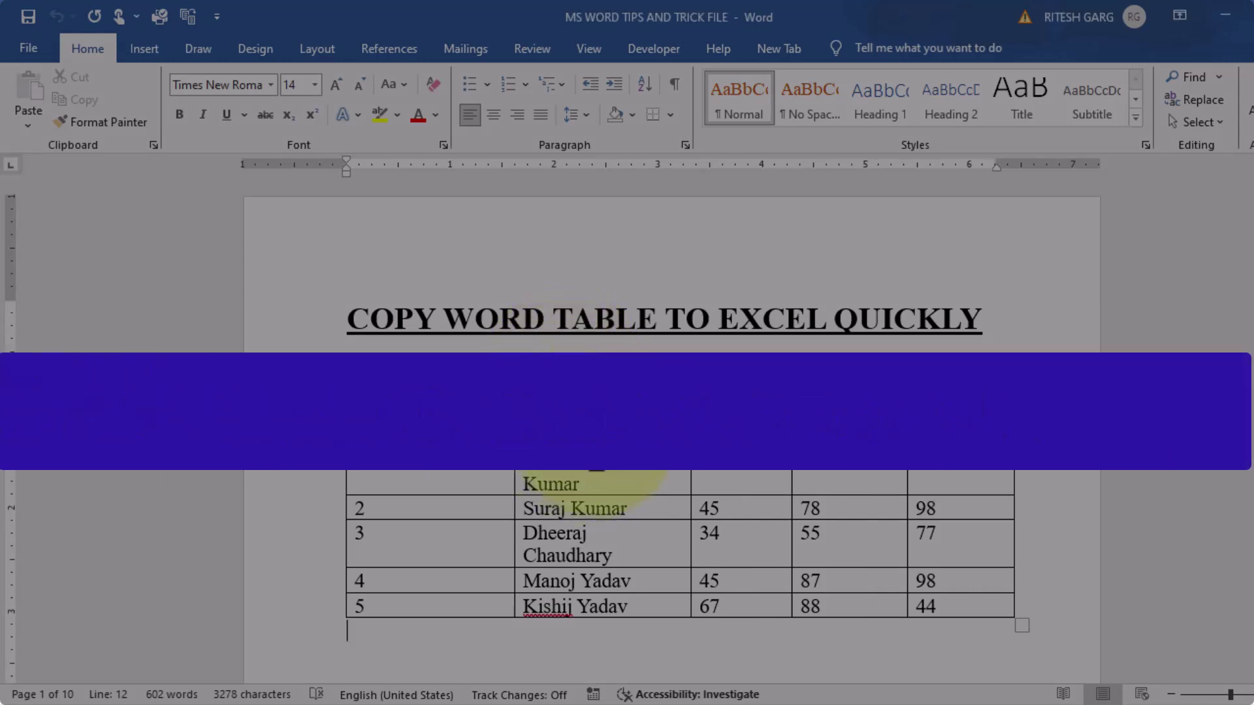
Reselect the Word marks table with wrapped names for copying and return to Excel Book1
left_click(602, 416)
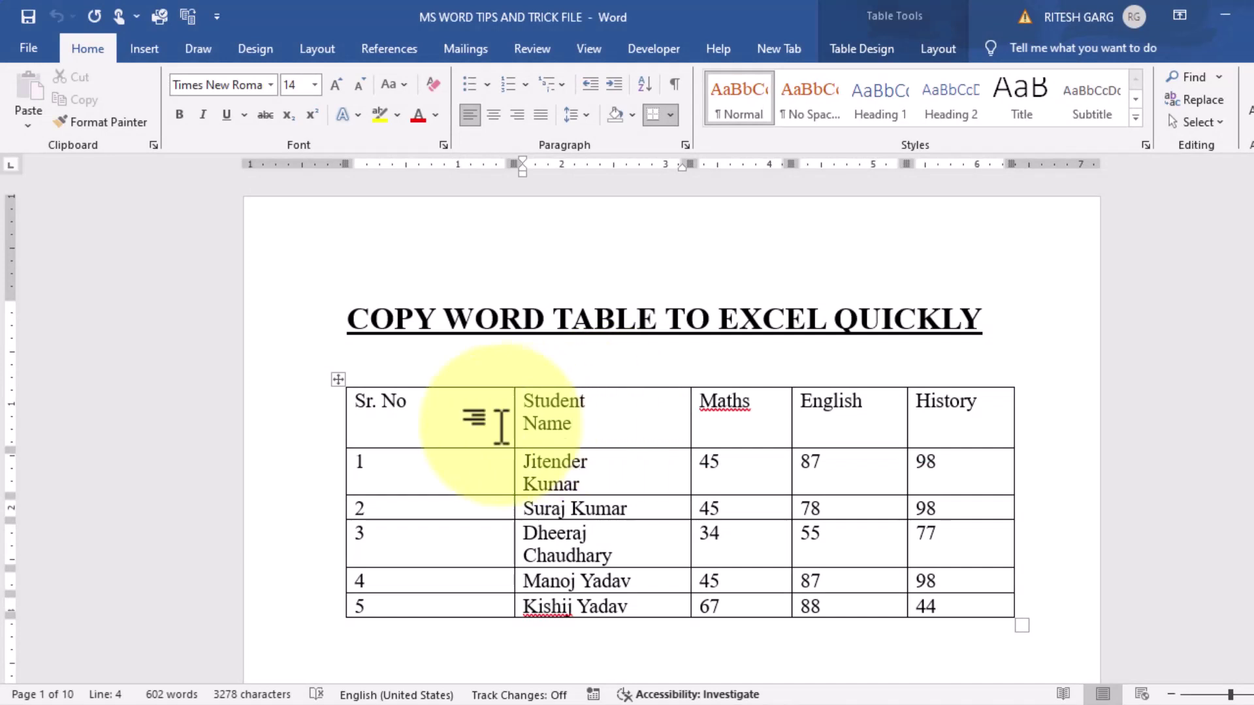
mouse_move(481, 425)
left_mouse_down()
mouse_move(614, 439)
mouse_move(976, 600)
left_mouse_up()
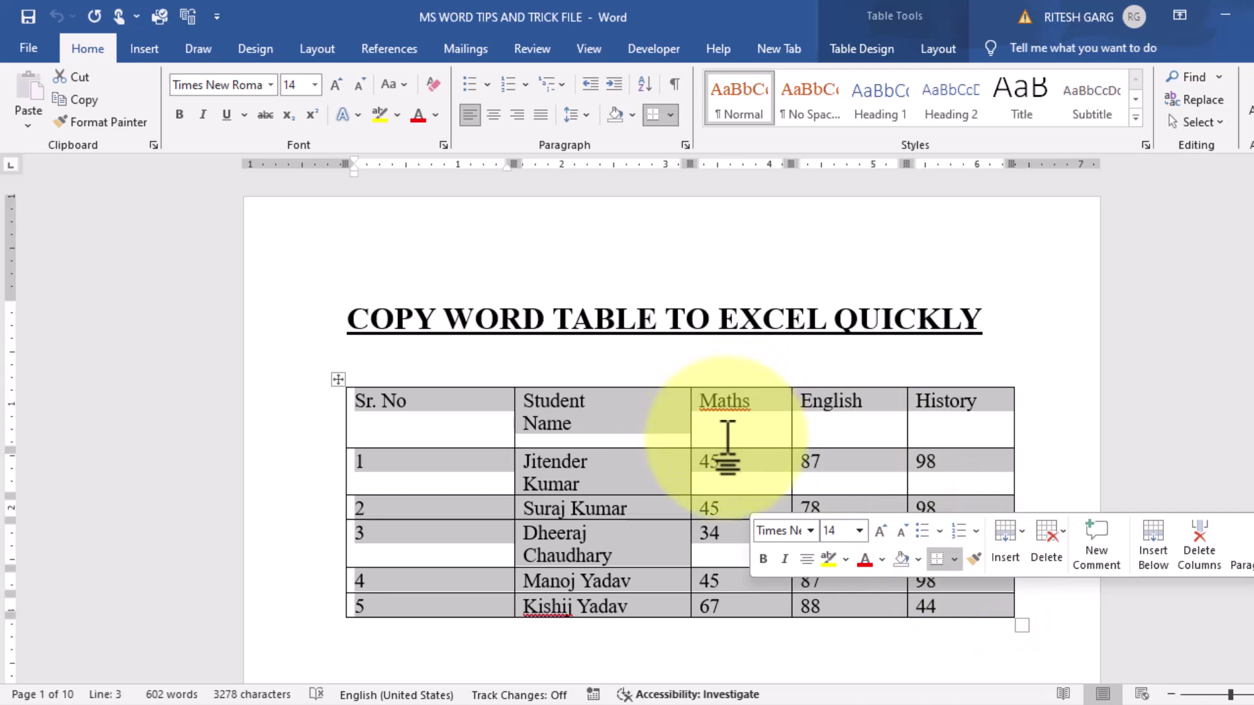
left_click(596, 439)
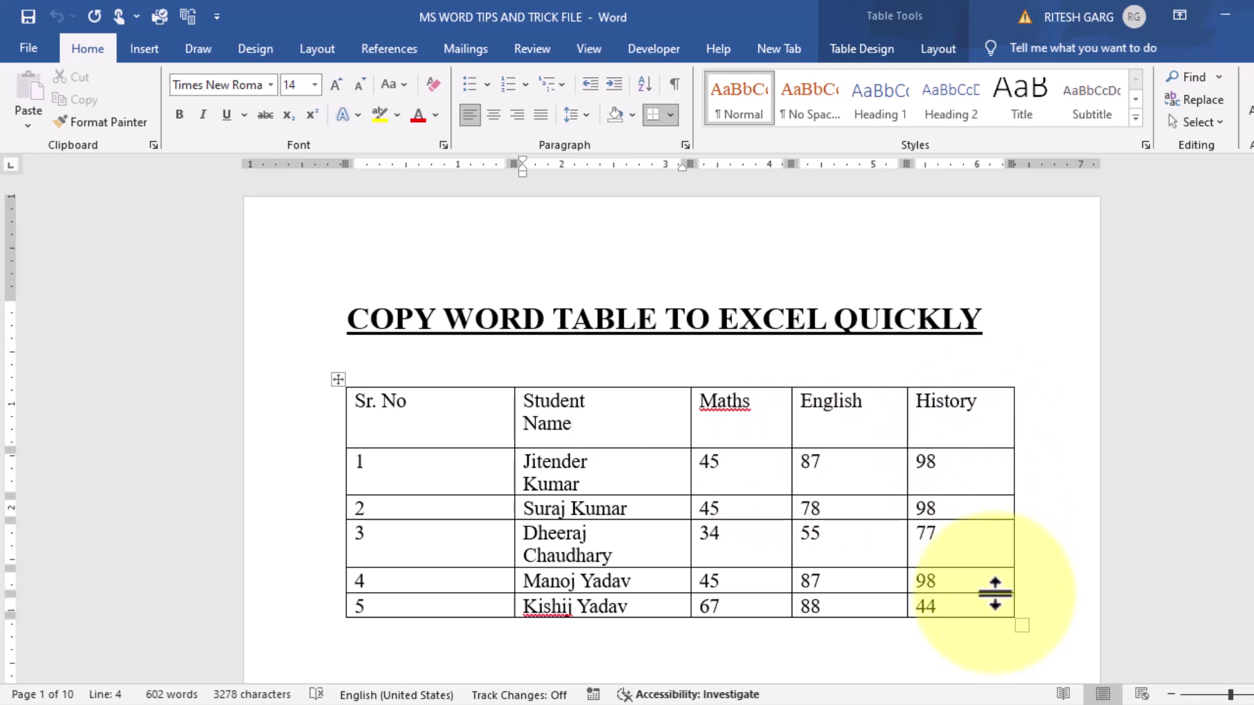
left_click_drag(448, 424, 960, 608)
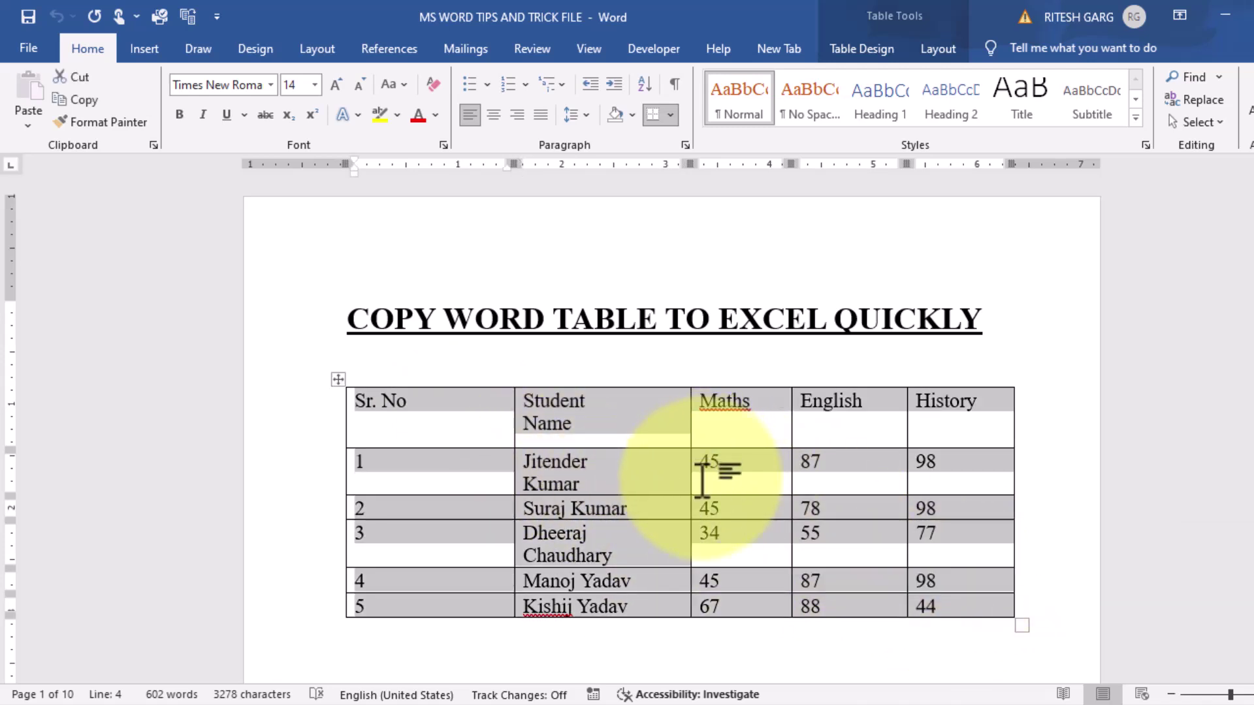
left_click(719, 679)
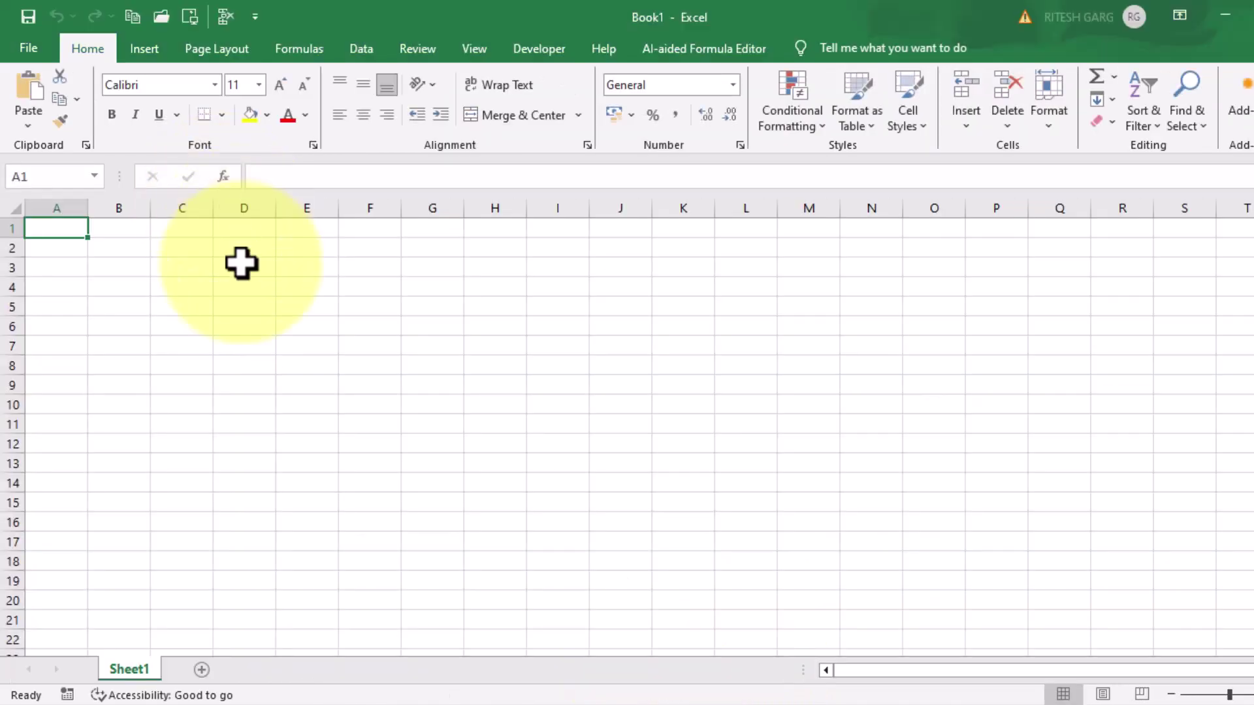
left_click(354, 350)
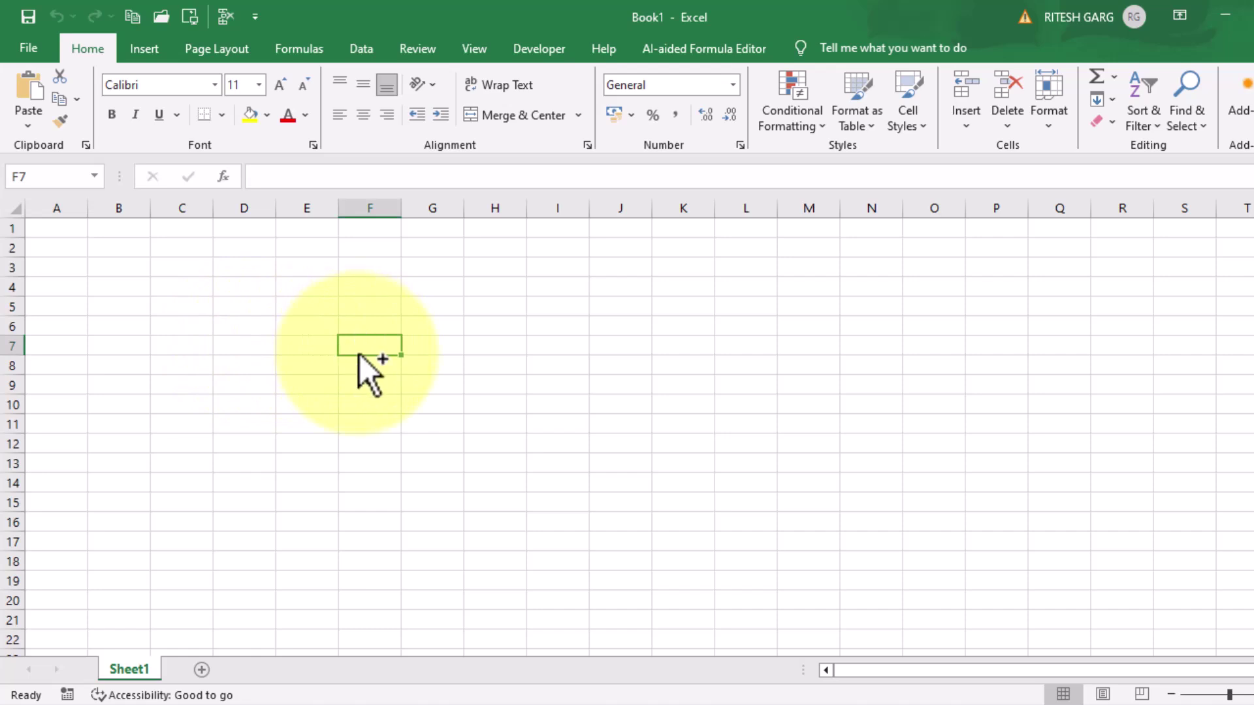
key("ctrl+v")
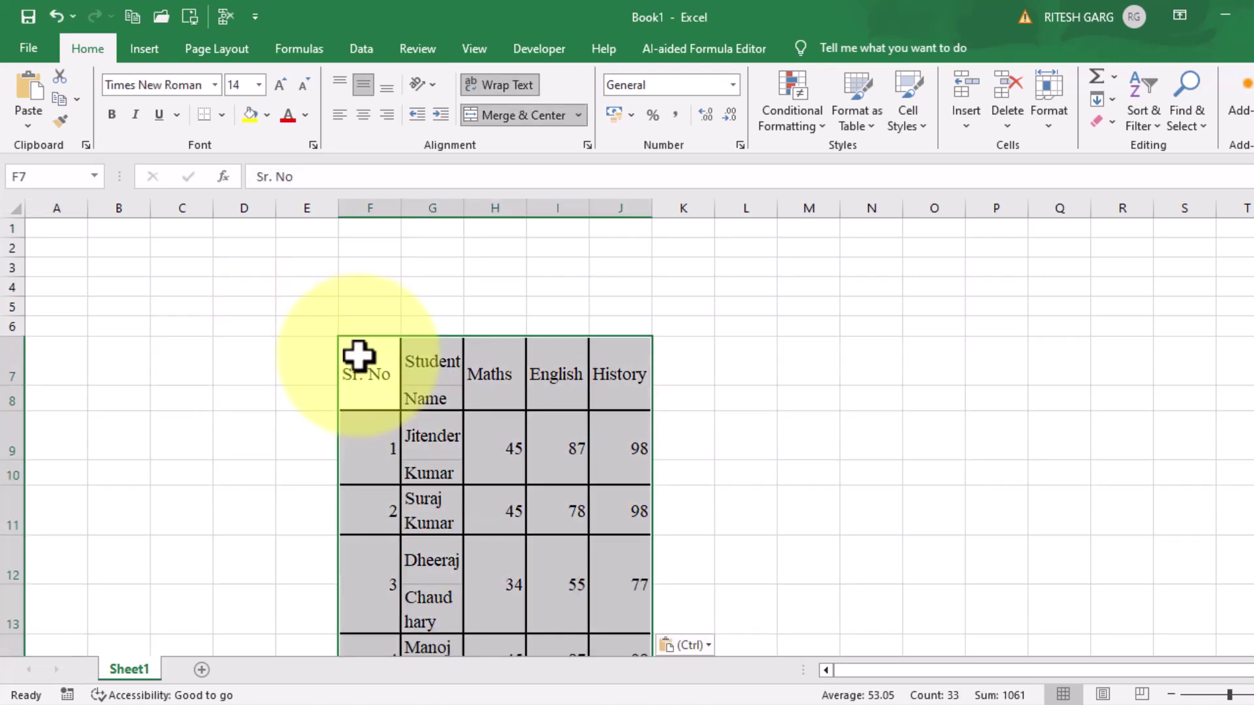
left_click(680, 380)
scroll(506, 377, "down", 2)
scroll(434, 359, "up", 1)
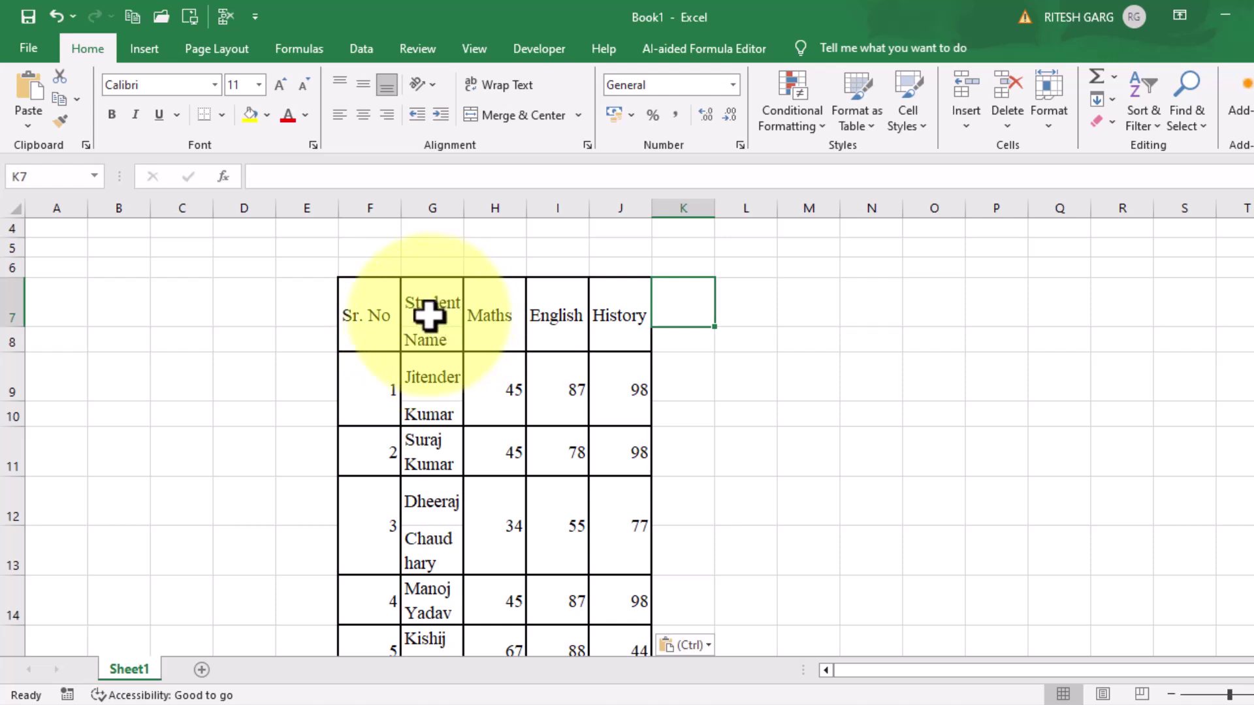
left_click(432, 314)
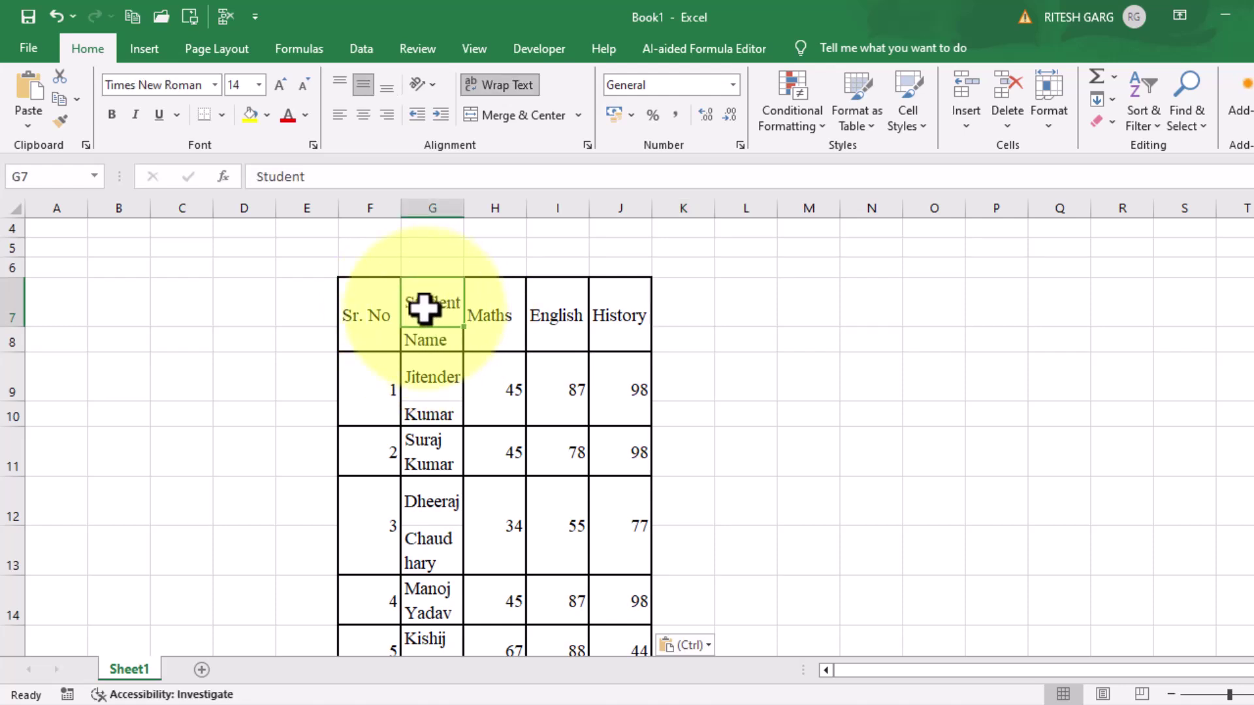
left_click(434, 337)
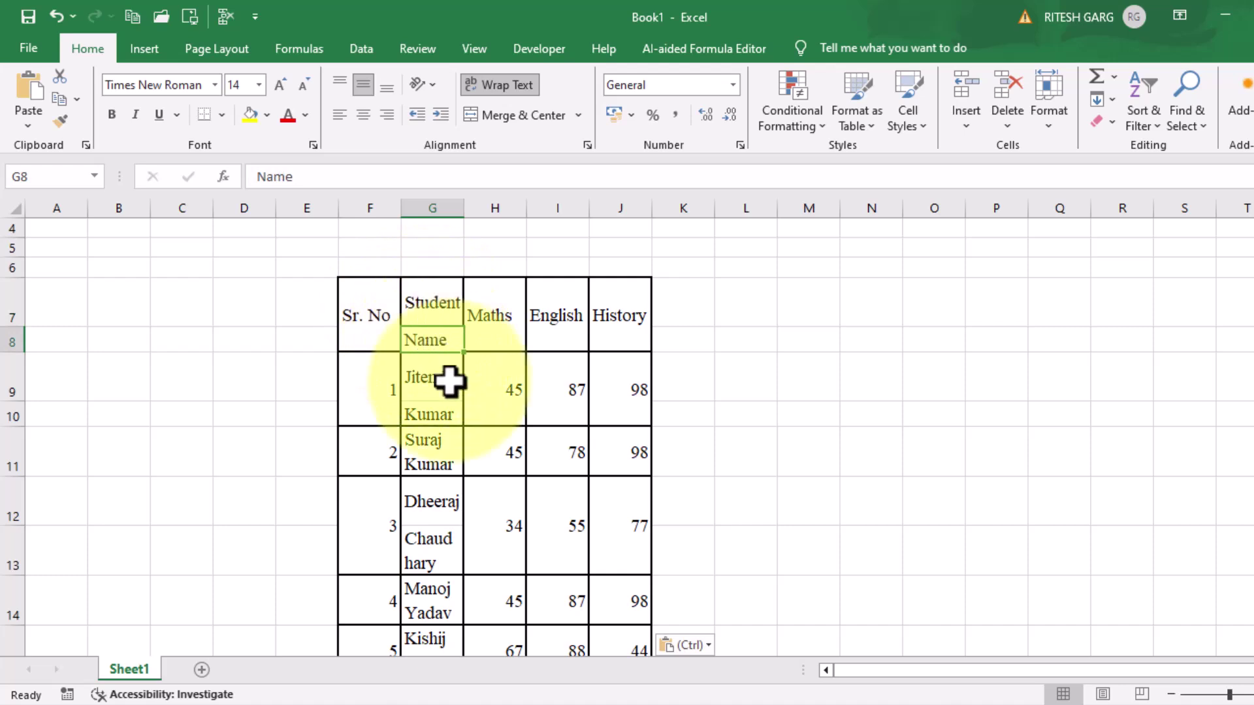
left_click(434, 391)
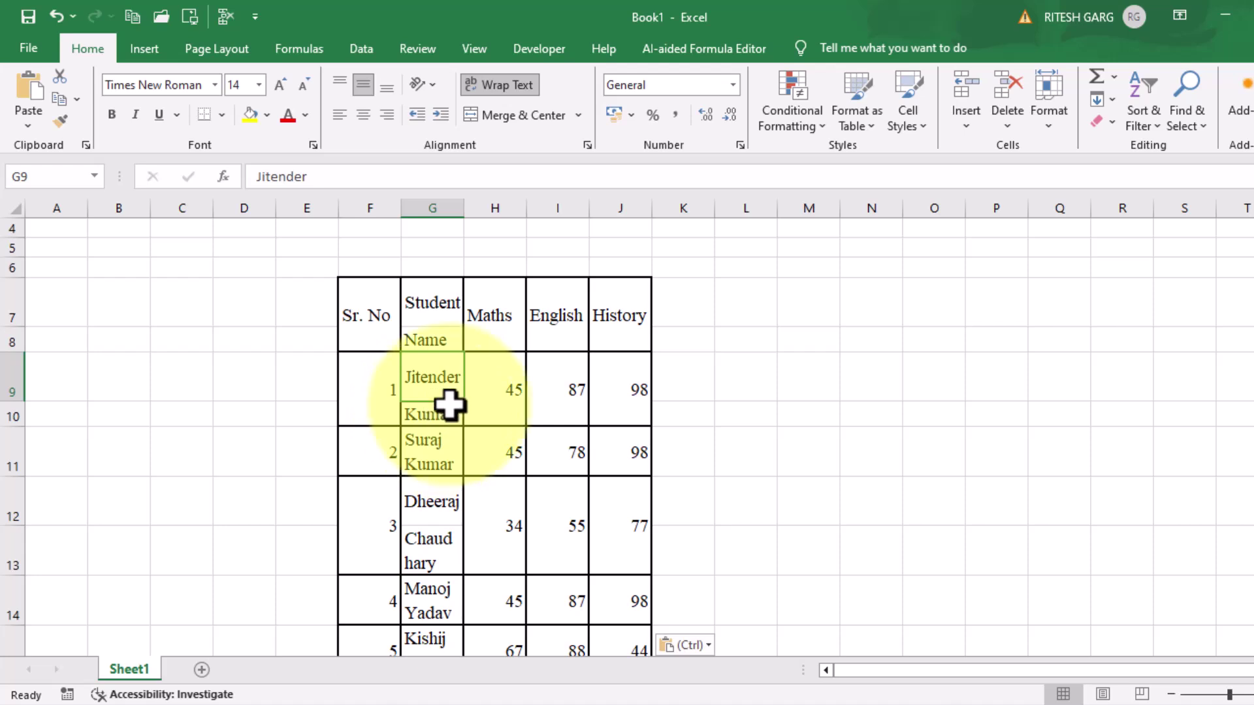
key("ctrl+z")
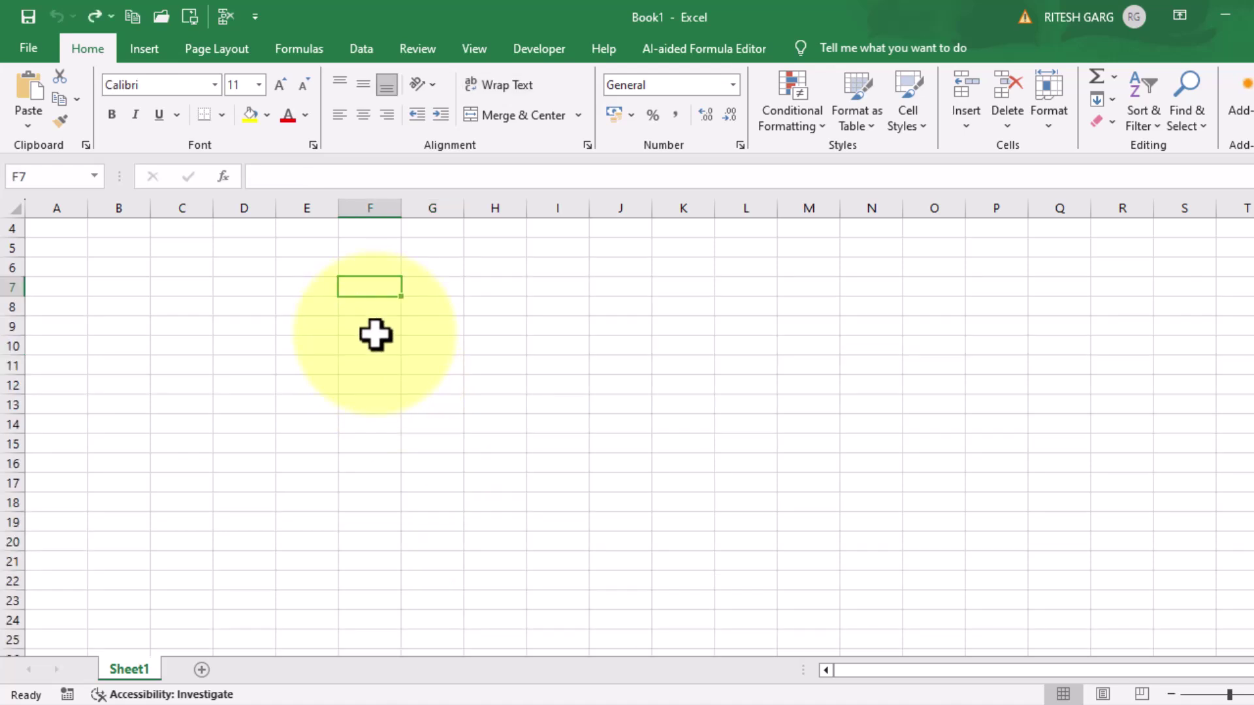
Minimize Excel, select the entire Word marks table, and bring up Replace
left_click(1226, 15)
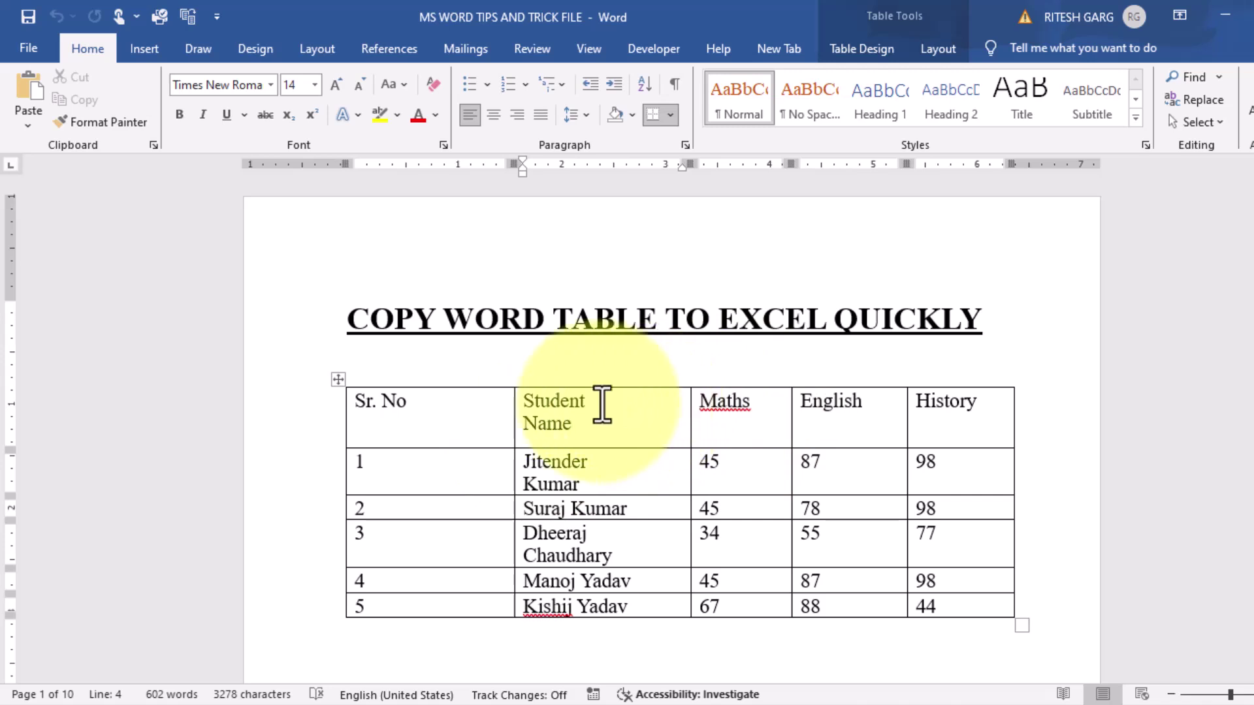
left_click_drag(369, 411, 406, 412)
left_click_drag(510, 447, 959, 617)
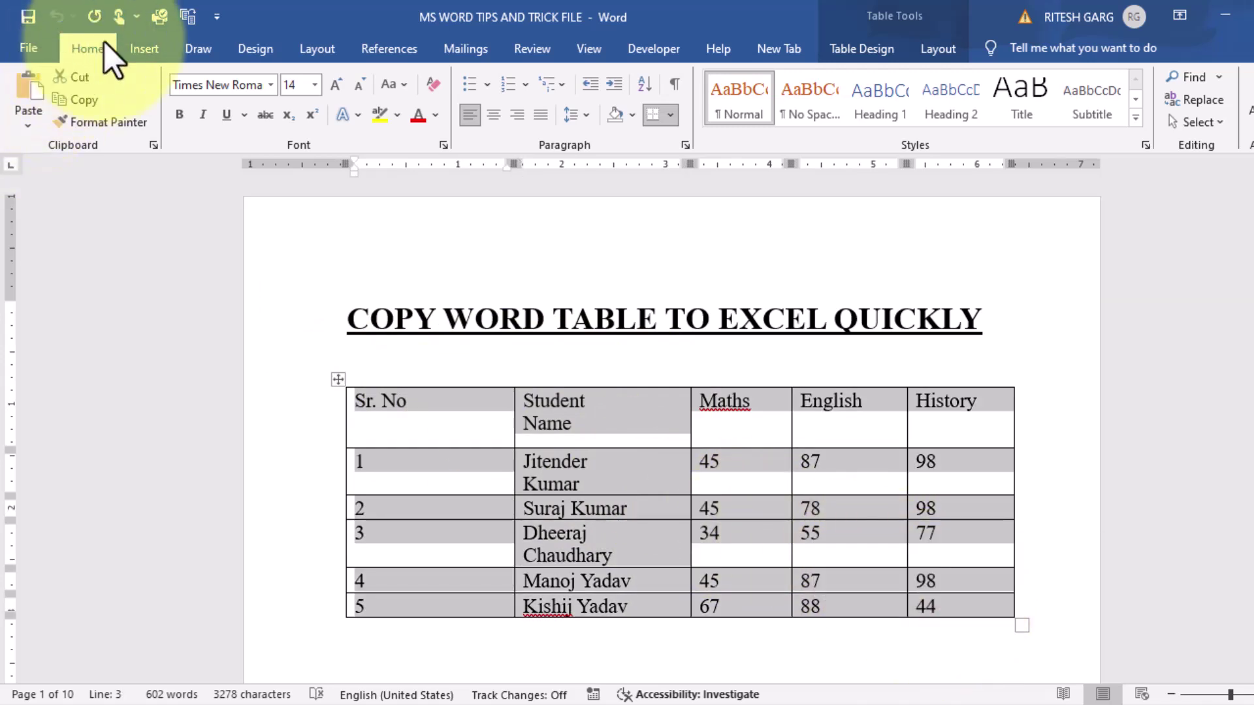
left_click(1193, 109)
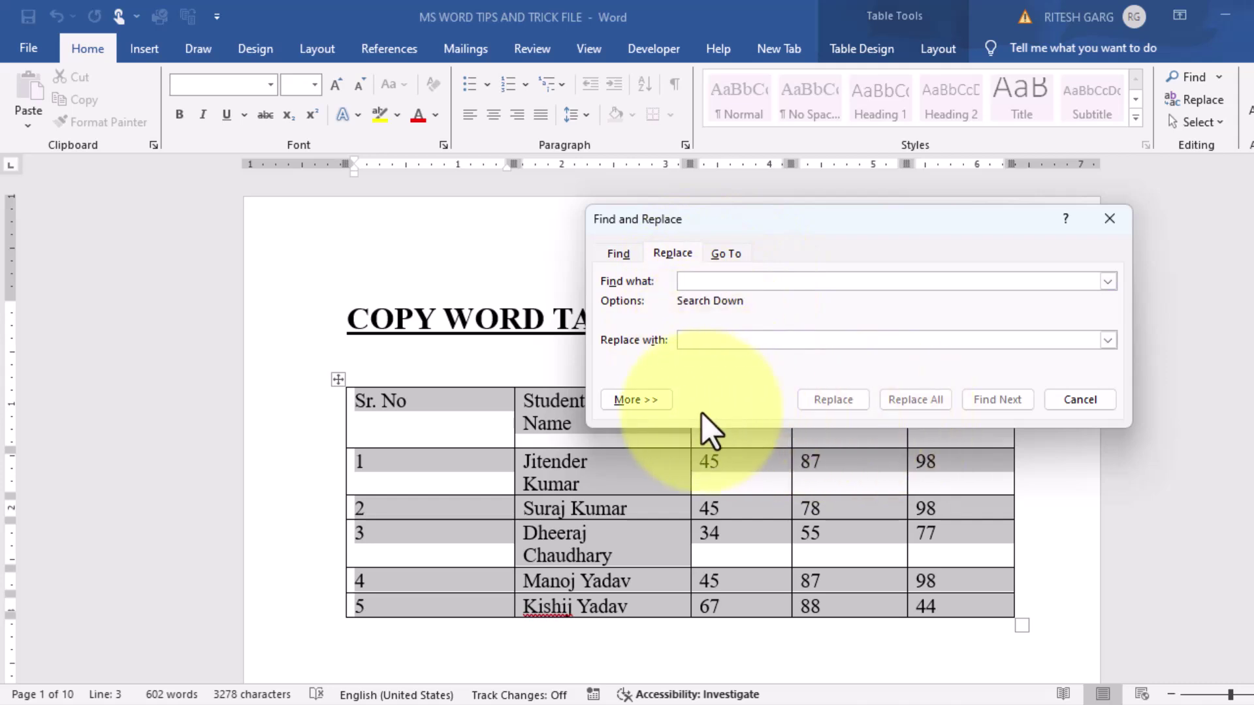
Replace every paragraph mark (^p) with nothing in the table and the rest of the document
left_click(649, 401)
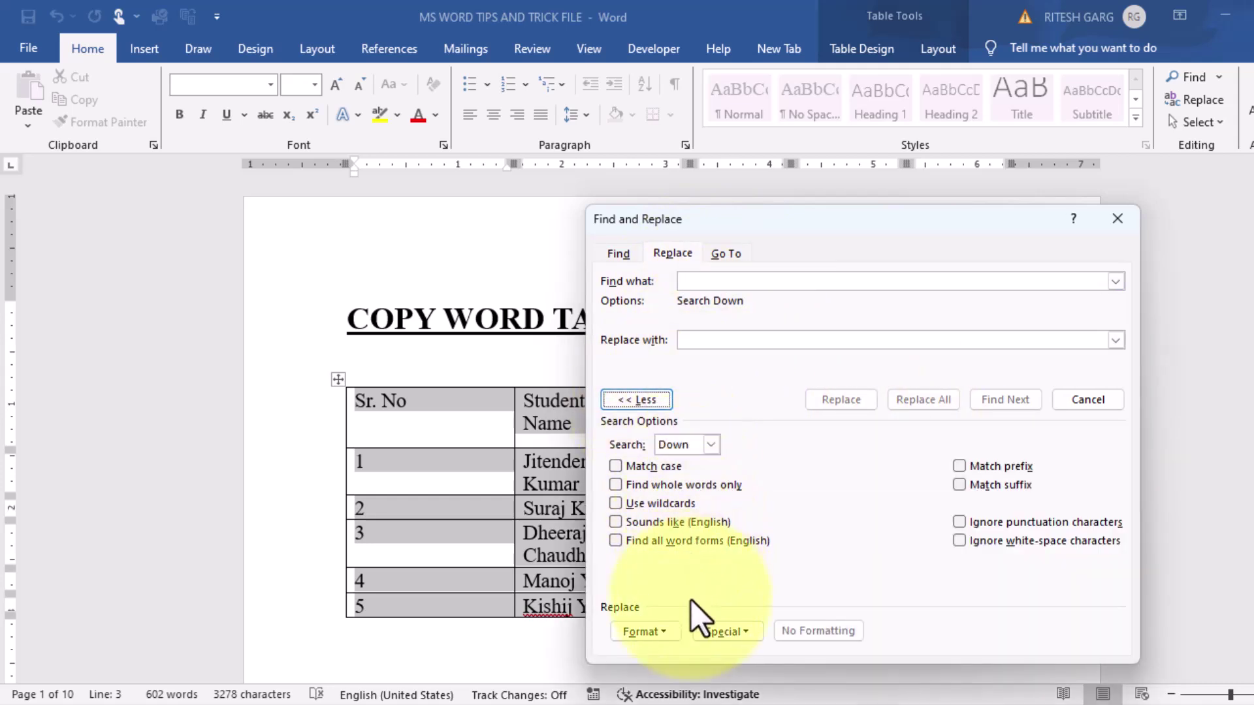
left_click(743, 640)
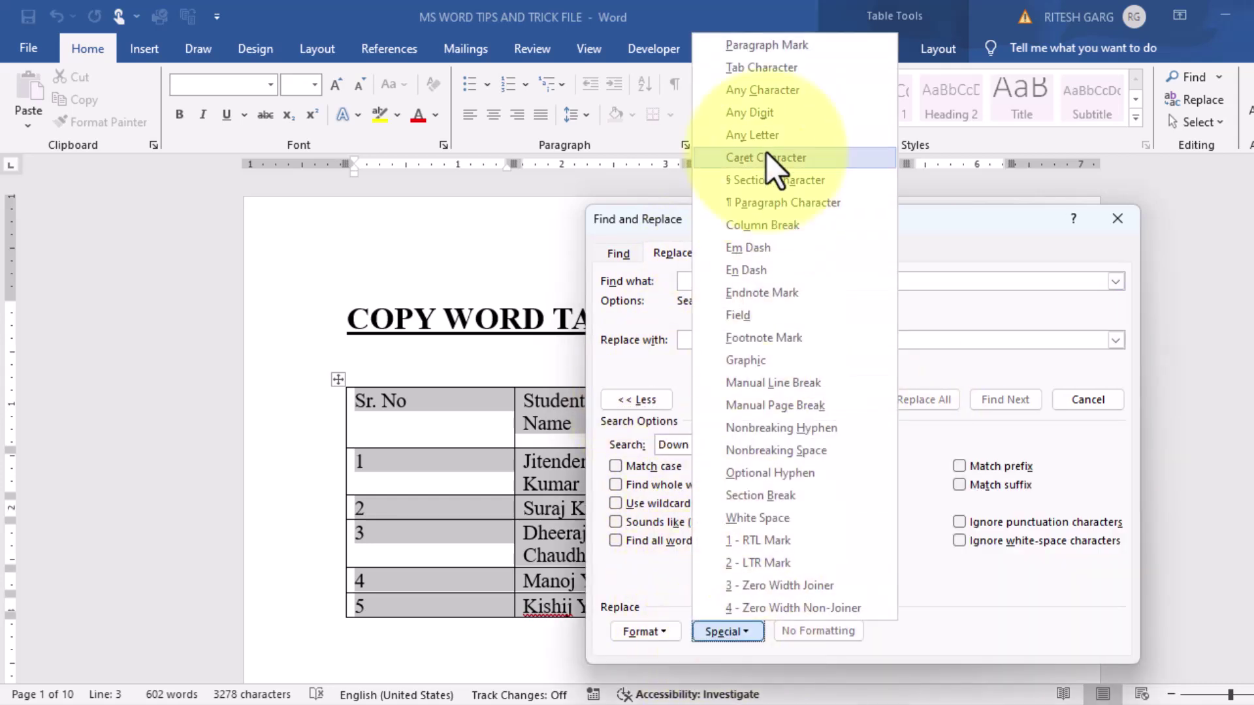
left_click(774, 47)
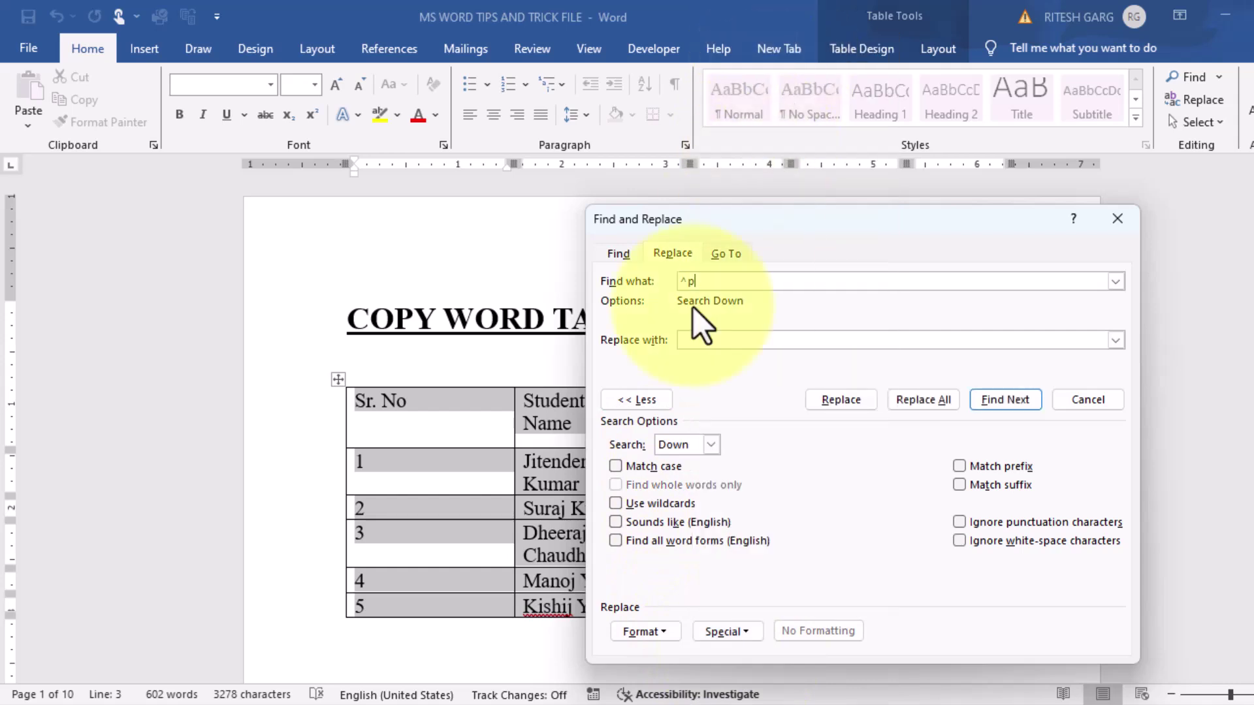
left_click_drag(764, 222, 919, 218)
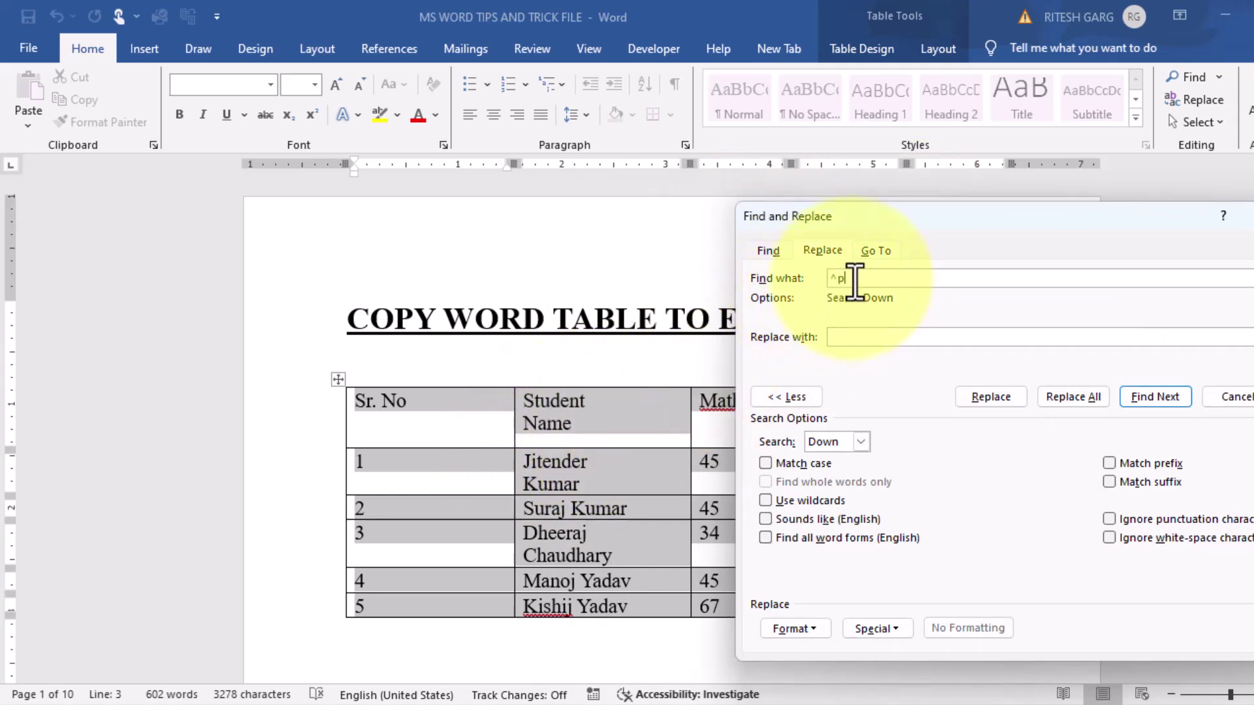
left_click(849, 341)
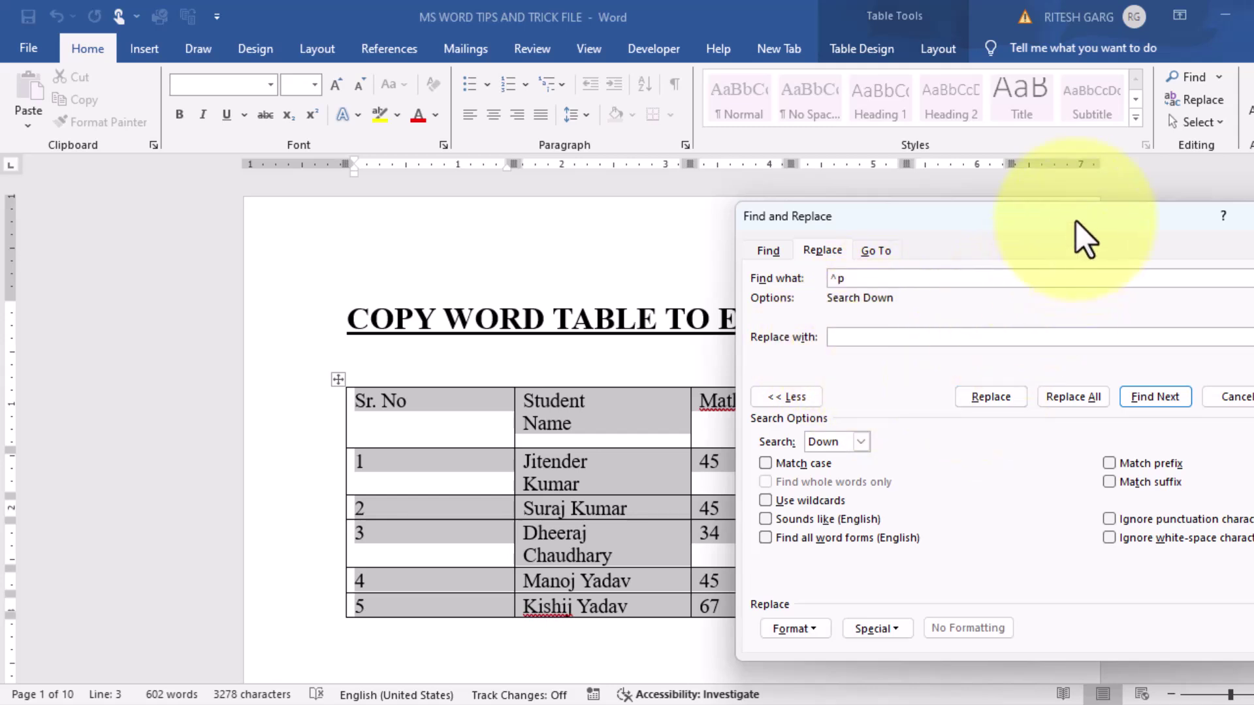
left_click_drag(1076, 220, 1033, 220)
left_click(1052, 405)
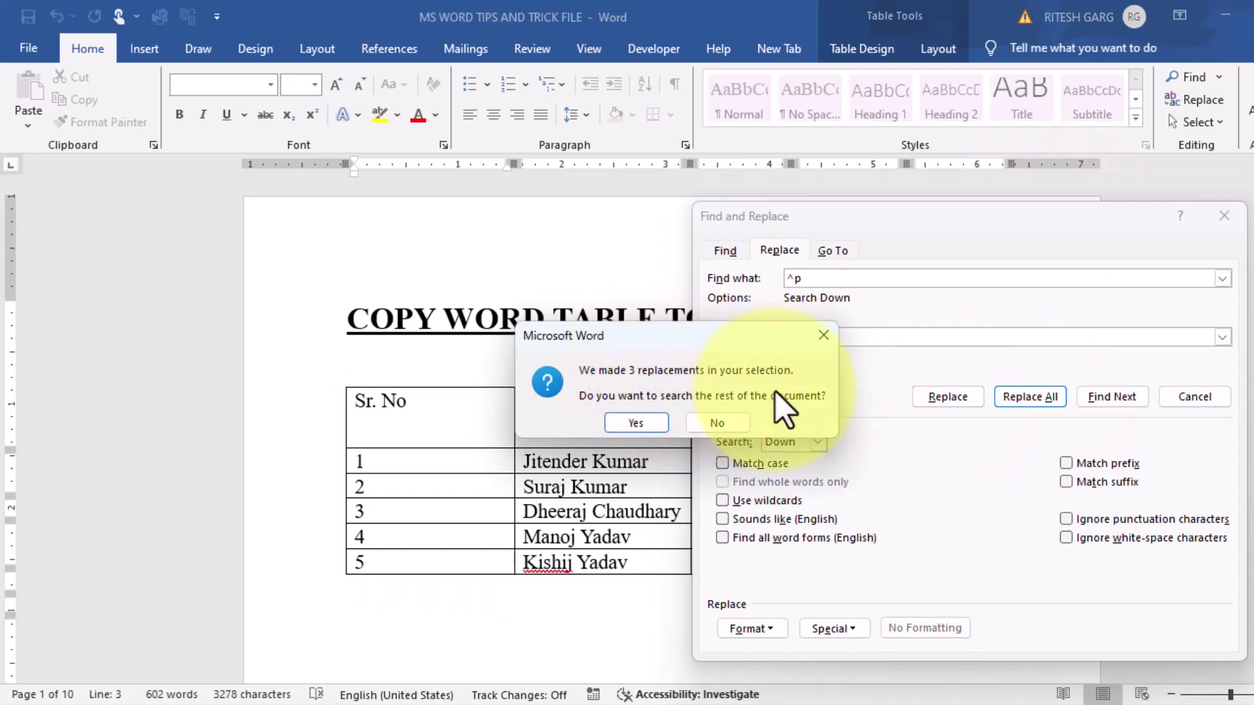
left_click(624, 421)
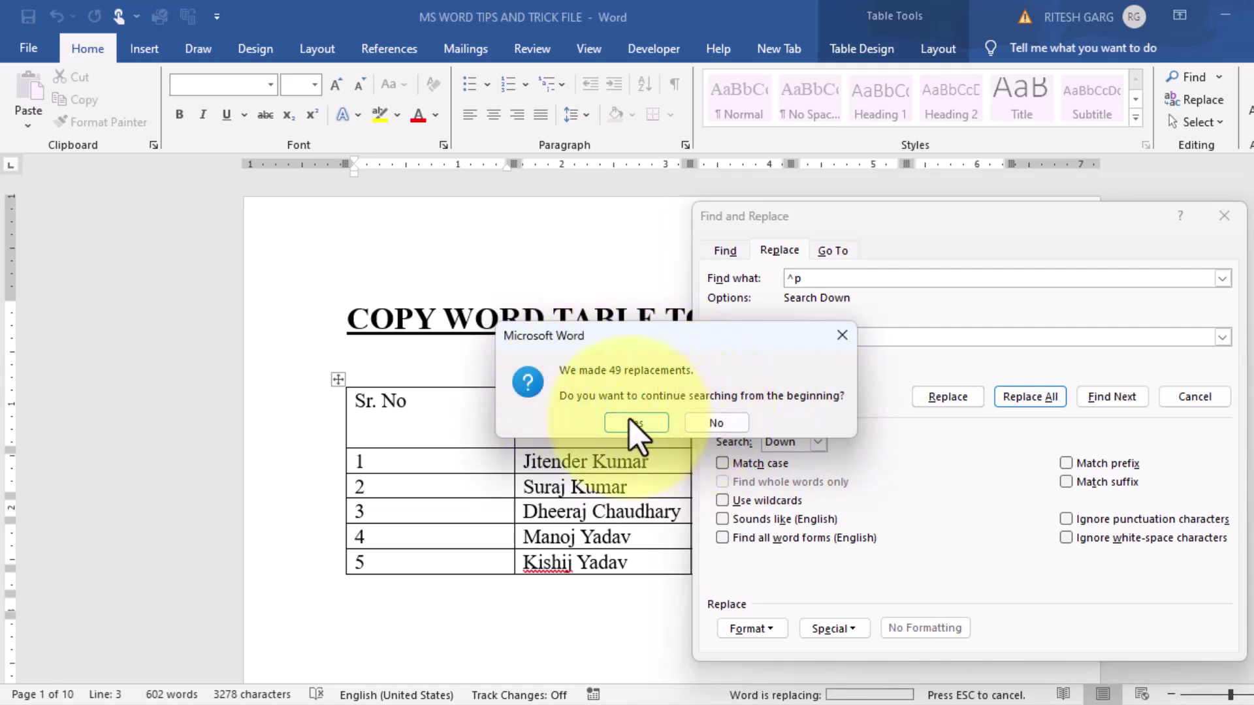
left_click(726, 429)
Close Find and Replace and select the whole marks table starting from the Sr. No cell
left_click(1224, 217)
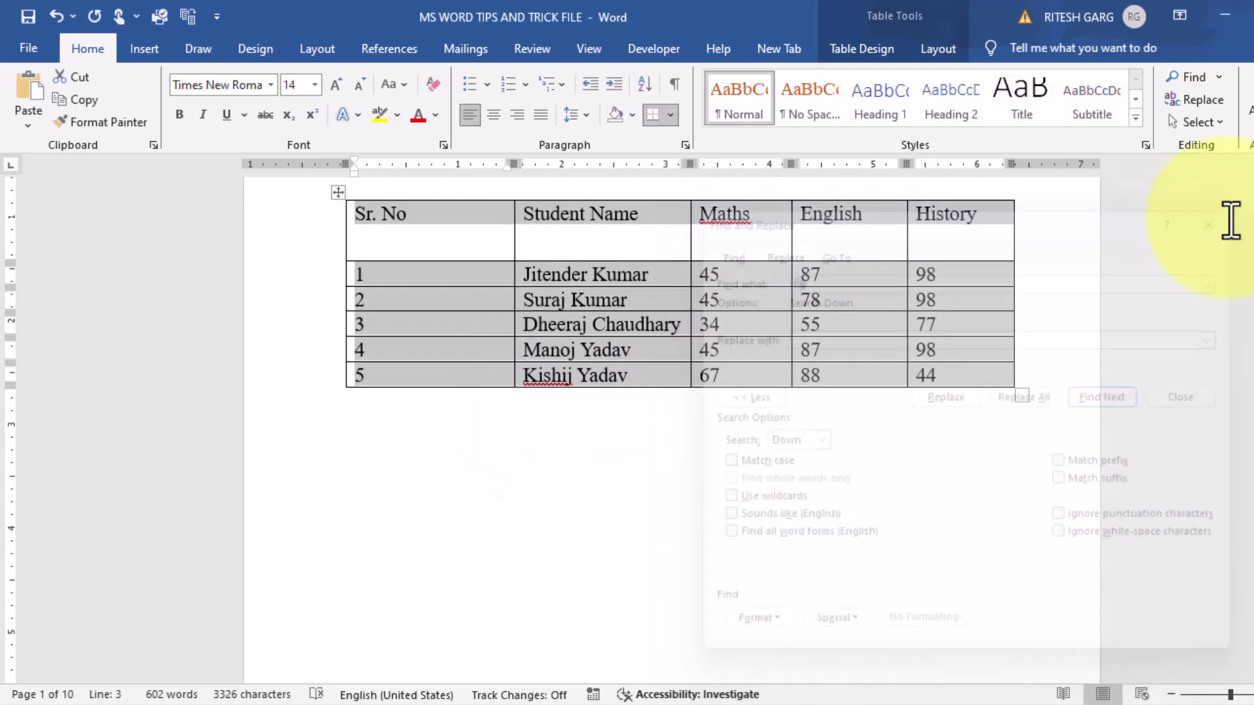
scroll(699, 504, "up", 3)
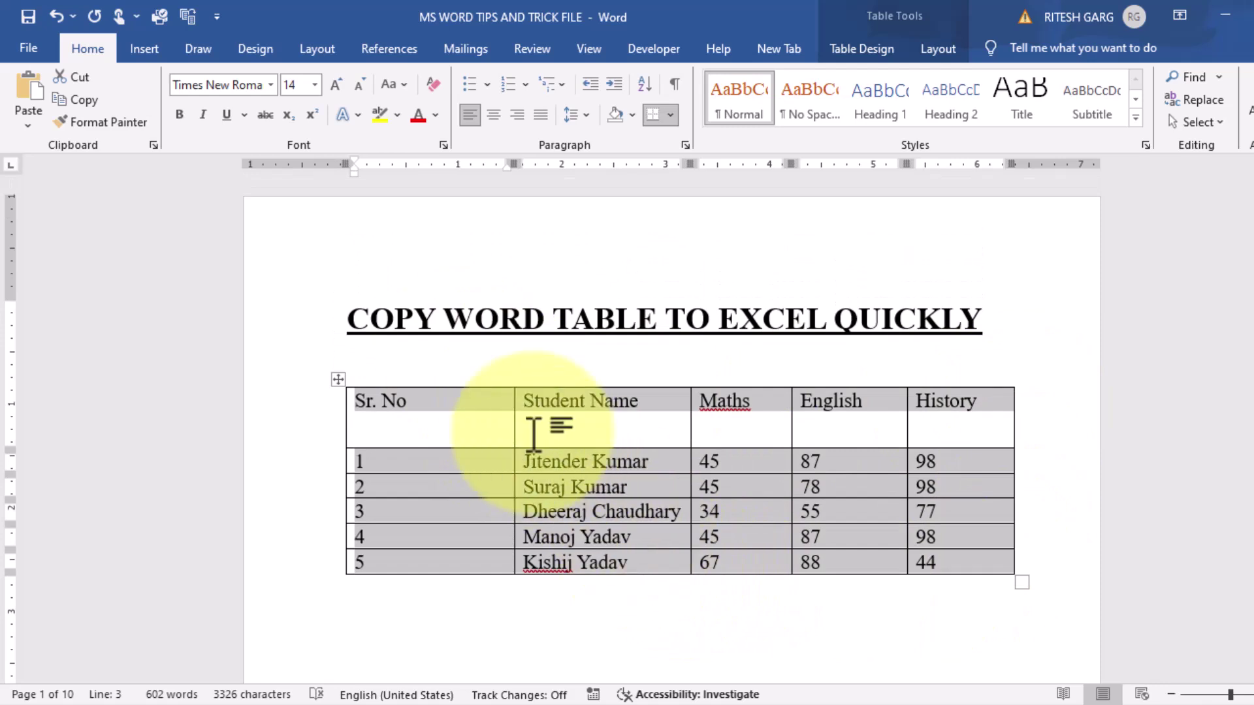
left_click(431, 428)
left_click_drag(431, 427, 943, 566)
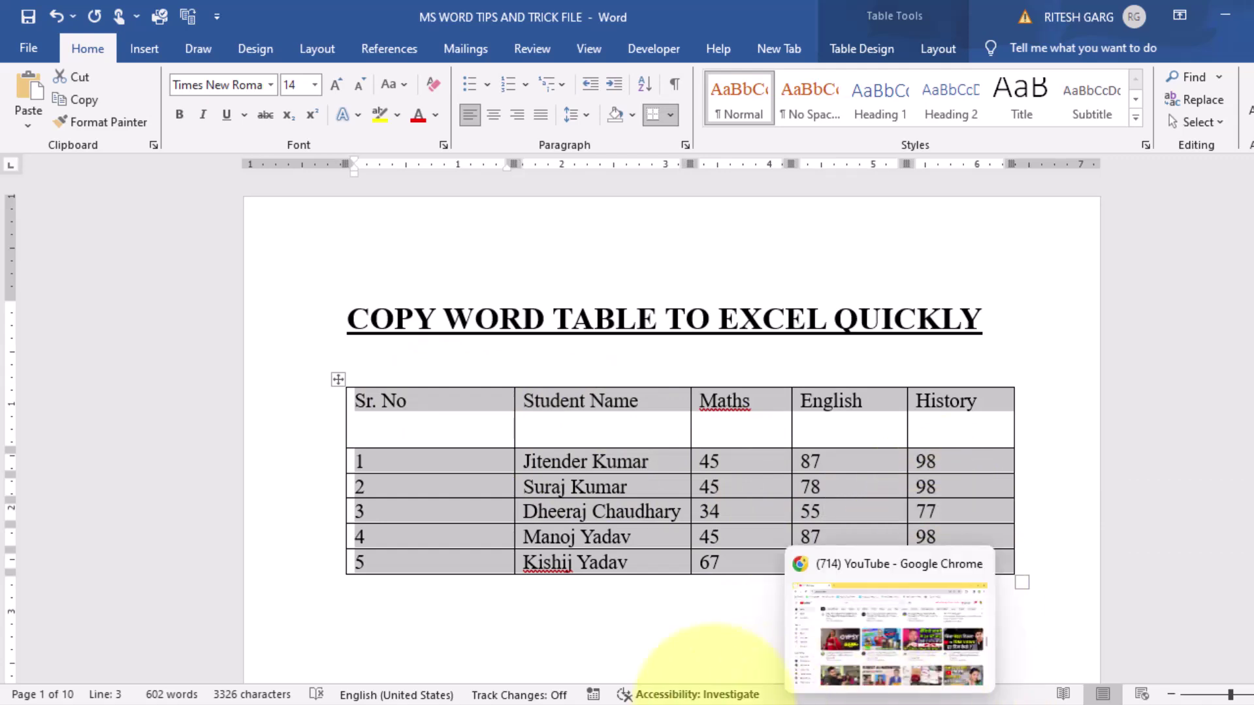
Paste the cleaned Word table into Excel Book1 at cells F10:J15
left_click(732, 703)
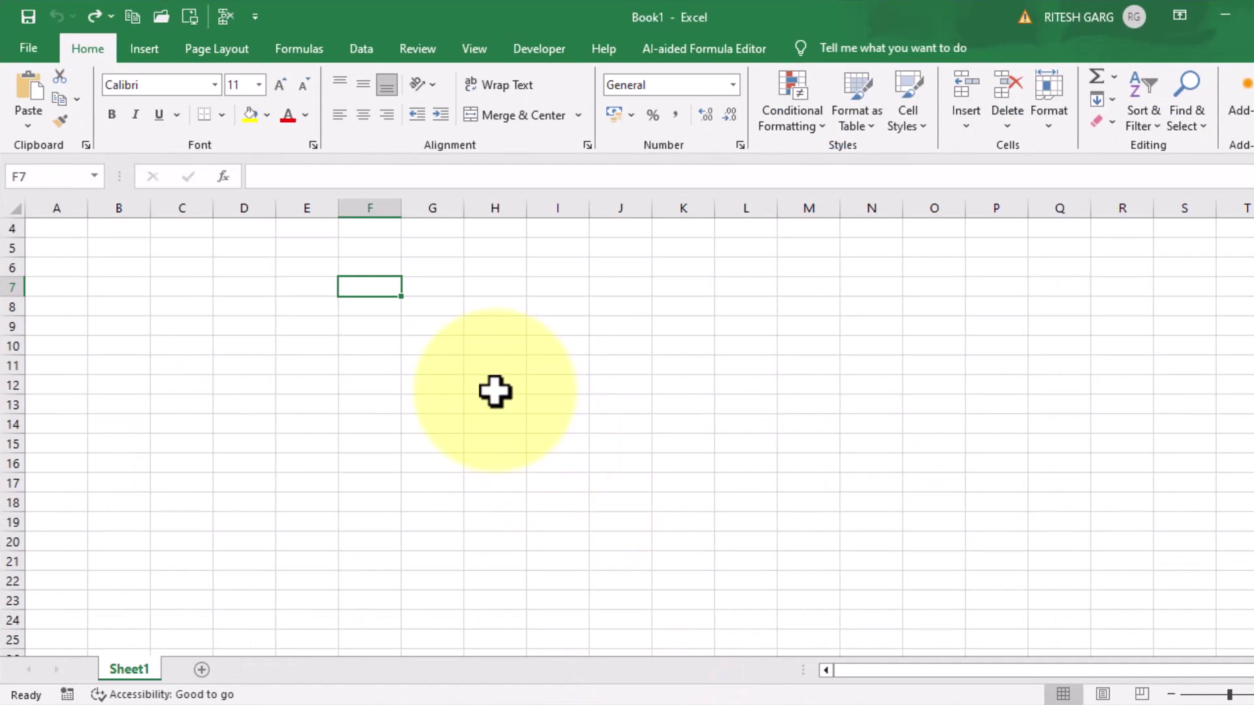
key("ctrl+v")
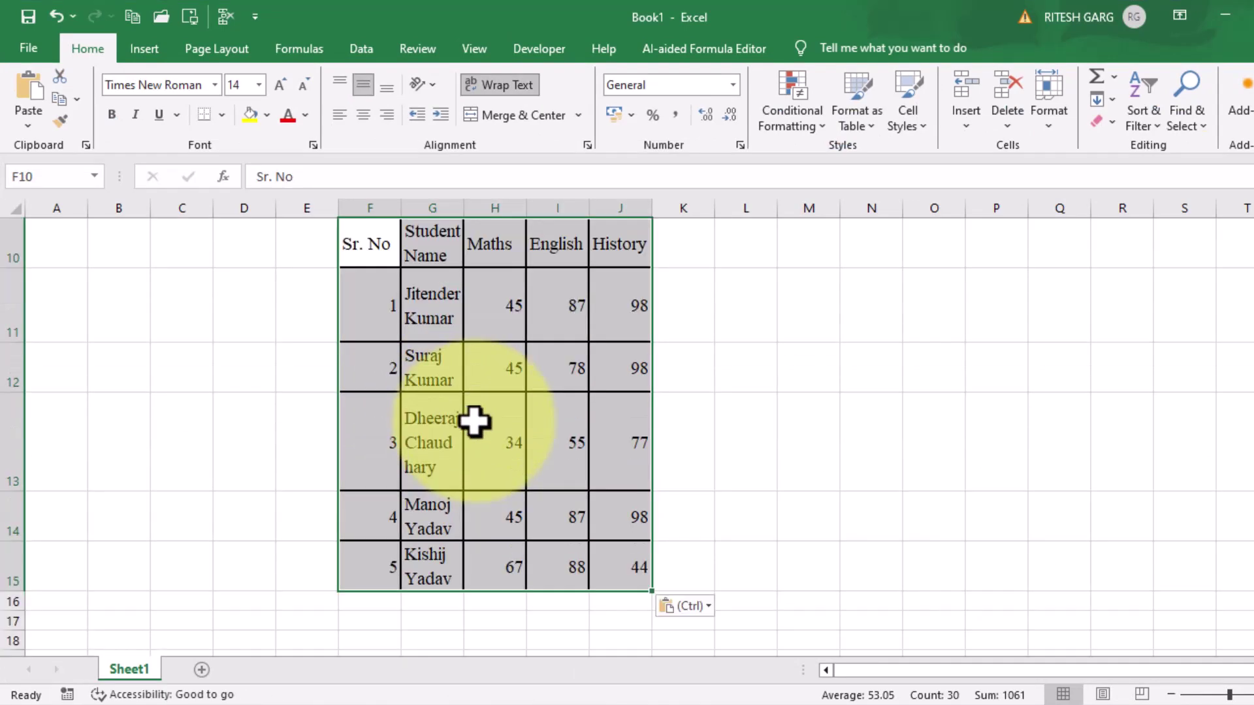
scroll(457, 443, "up", 2)
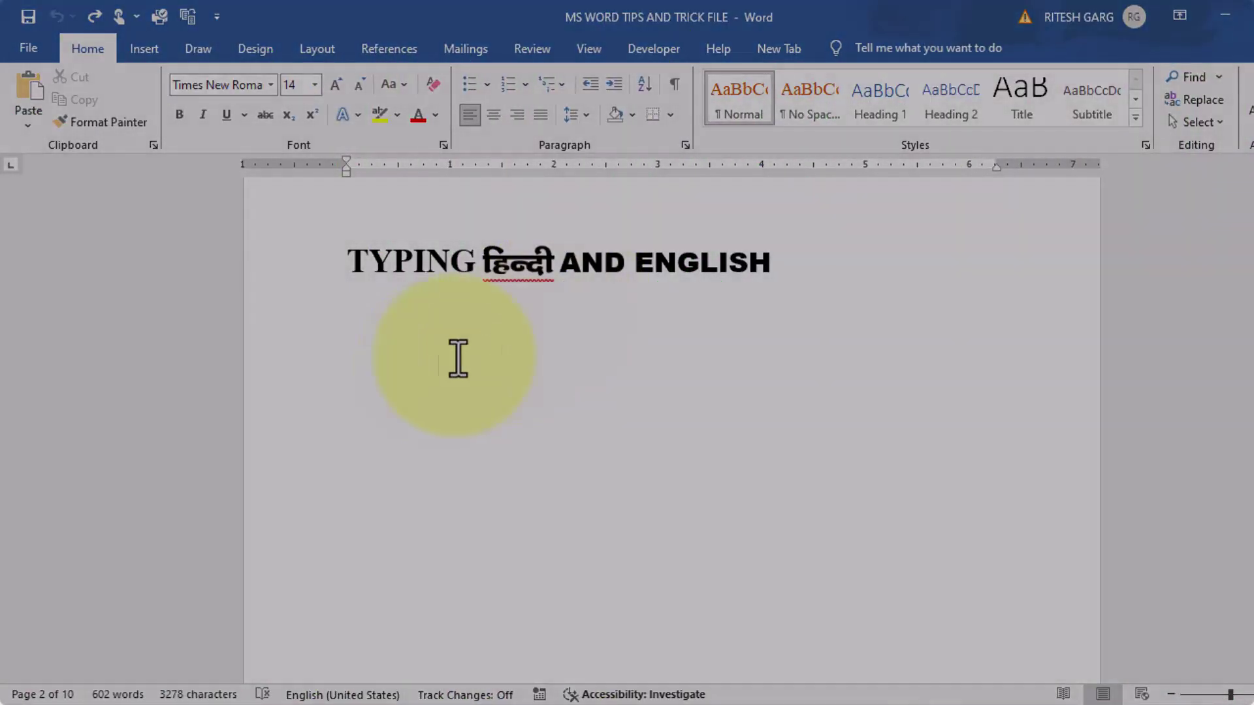
left_click(434, 370)
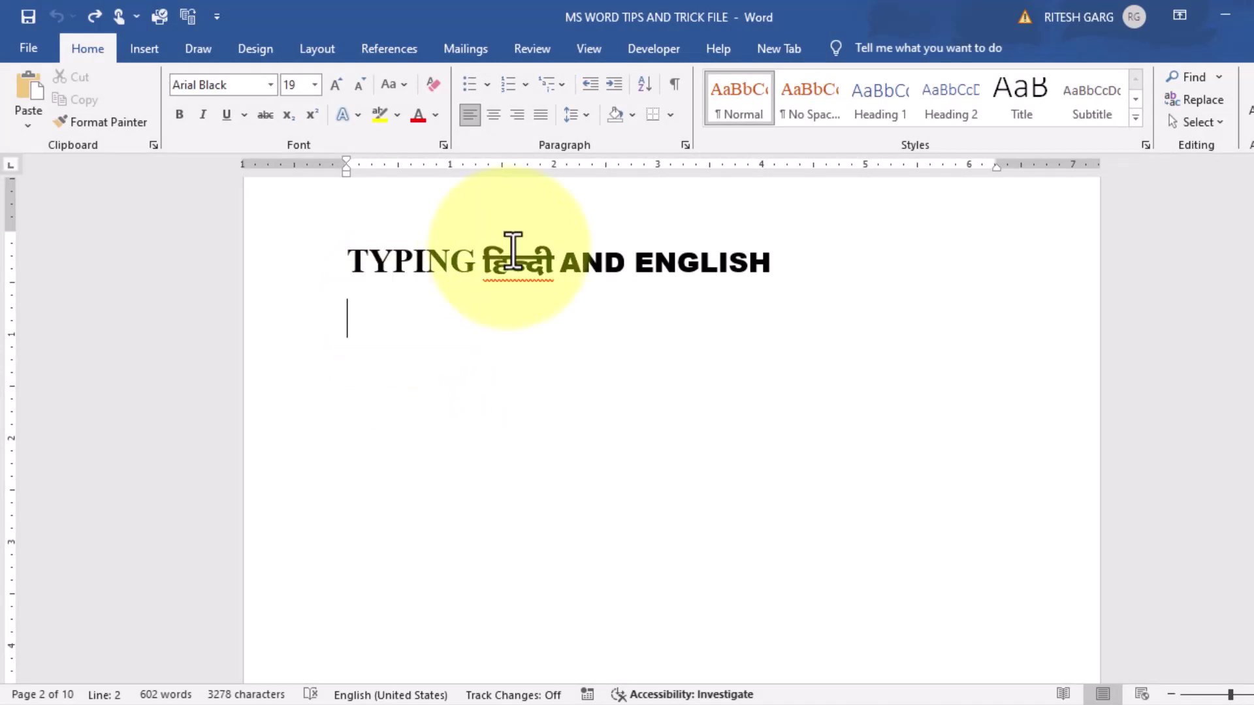
type("how r")
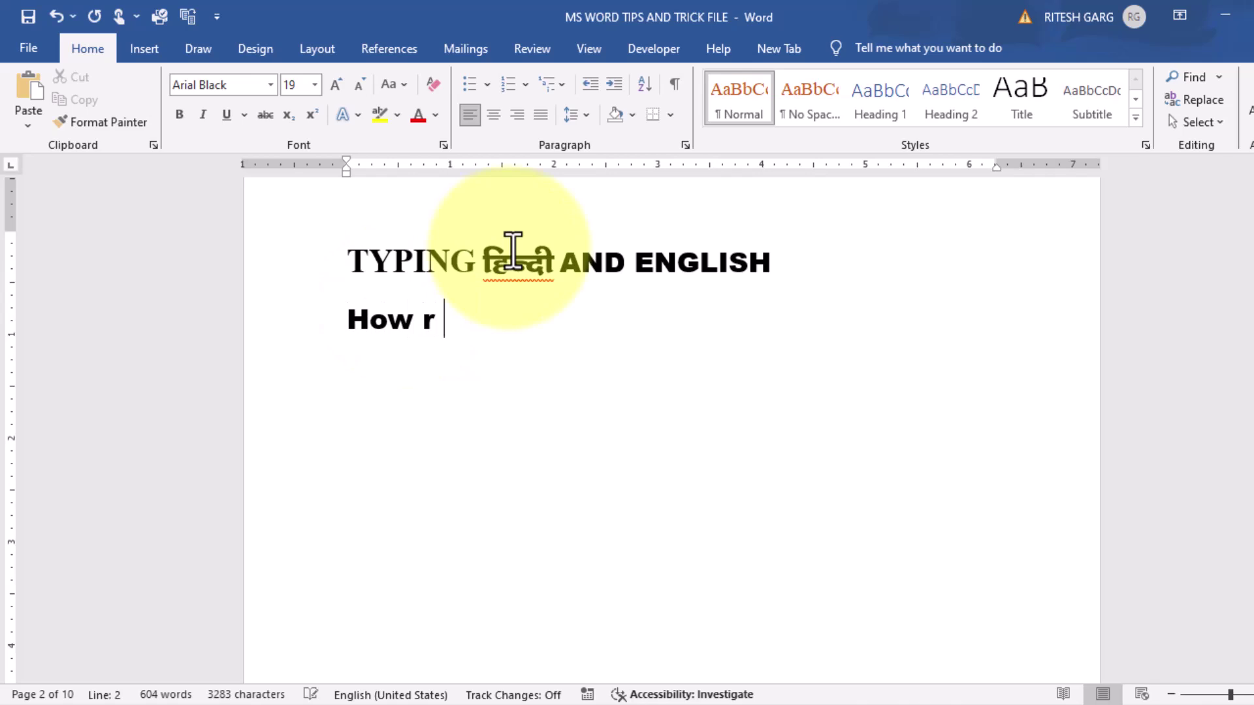
key("BackSpace")
key("BackSpace")
type("are uy")
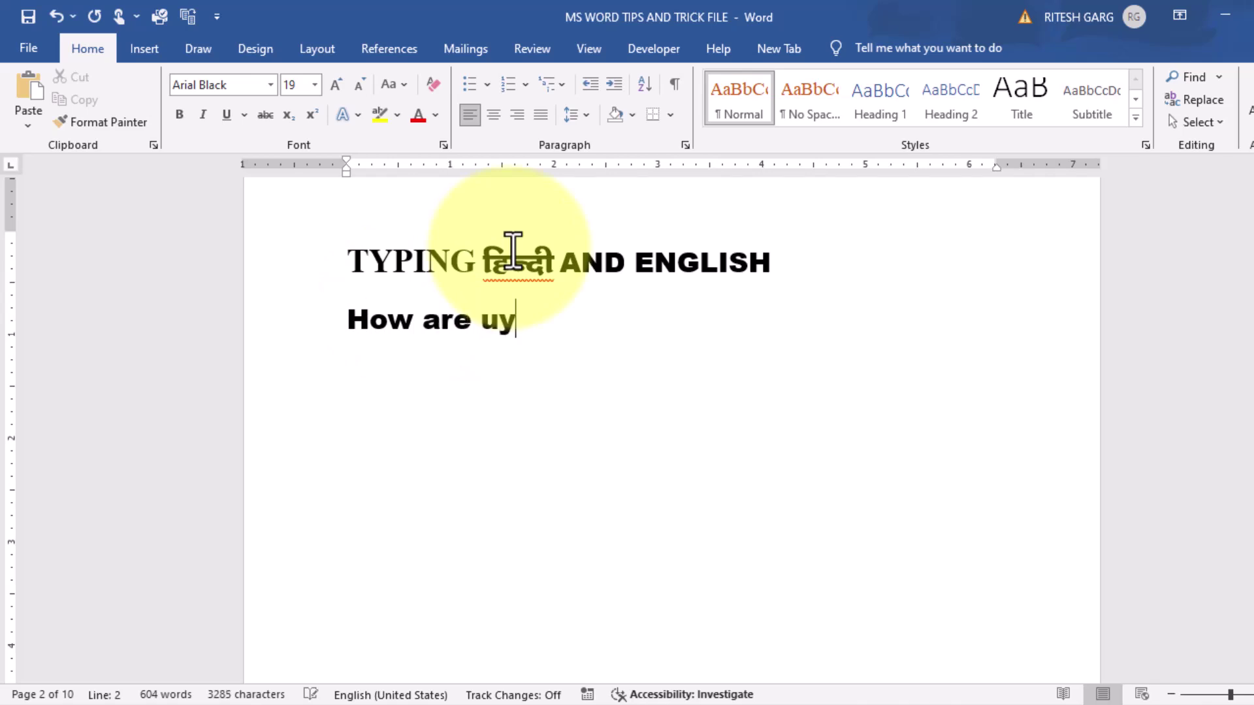
key("BackSpace")
key("BackSpace")
type("uy")
key("BackSpace")
key("BackSpace")
type("you")
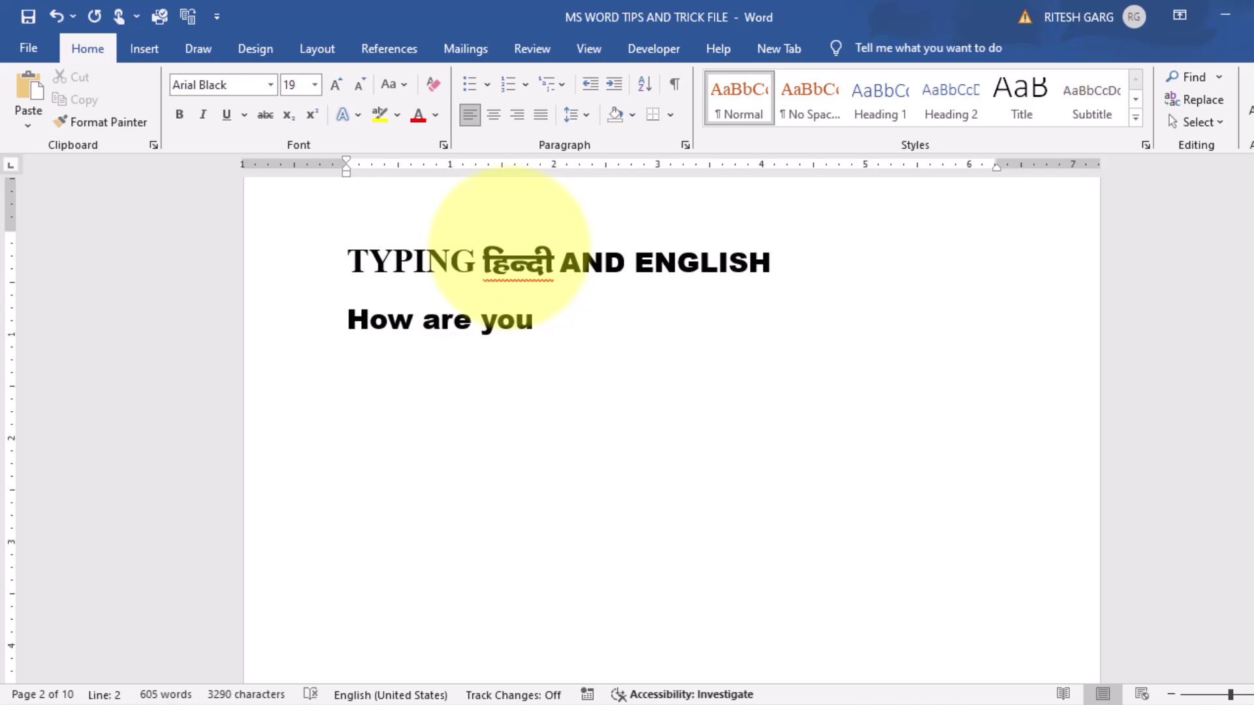
left_click(268, 88)
left_click(241, 273)
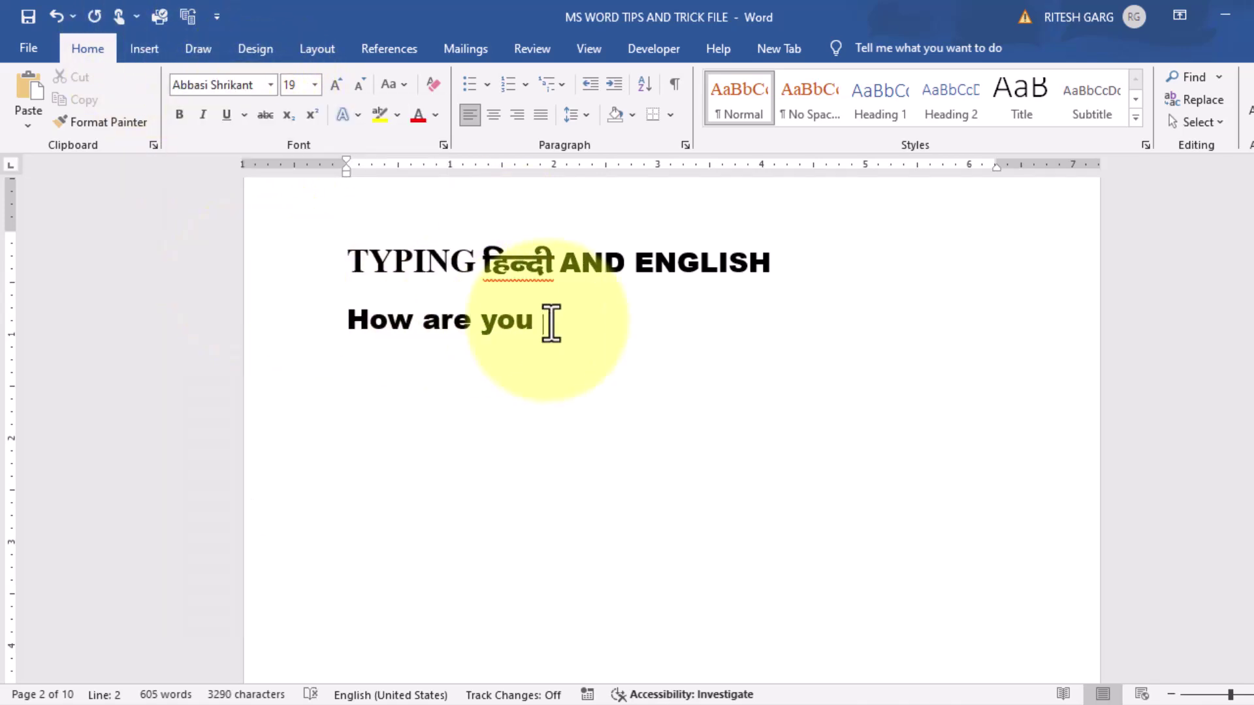
type("S")
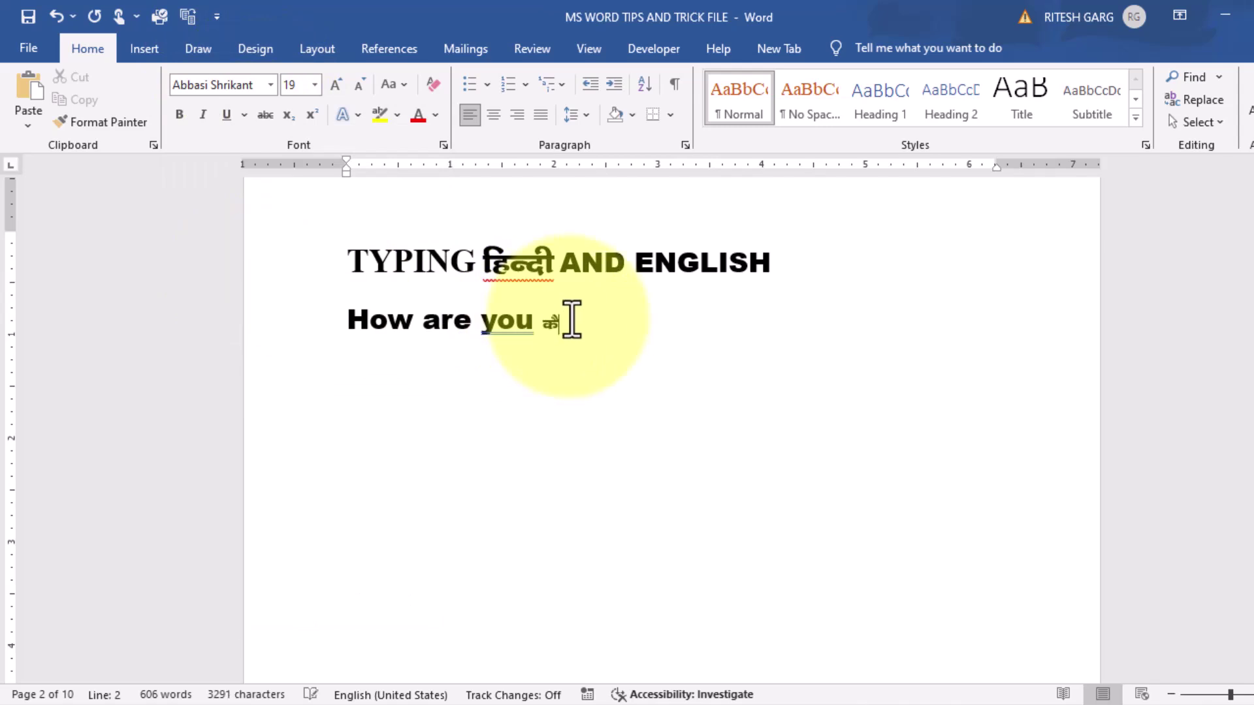
type("ls")
mouse_move(578, 324)
left_mouse_down()
mouse_move(364, 316)
mouse_move(367, 327)
left_mouse_up()
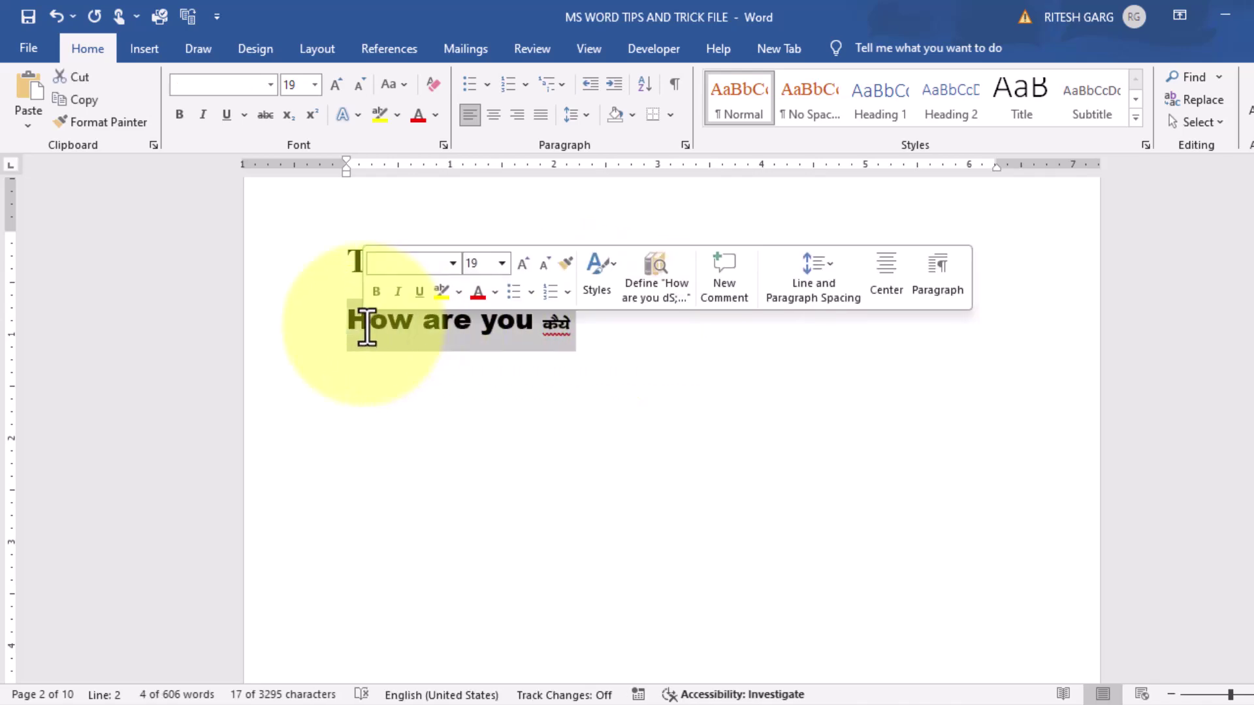
key("Delete")
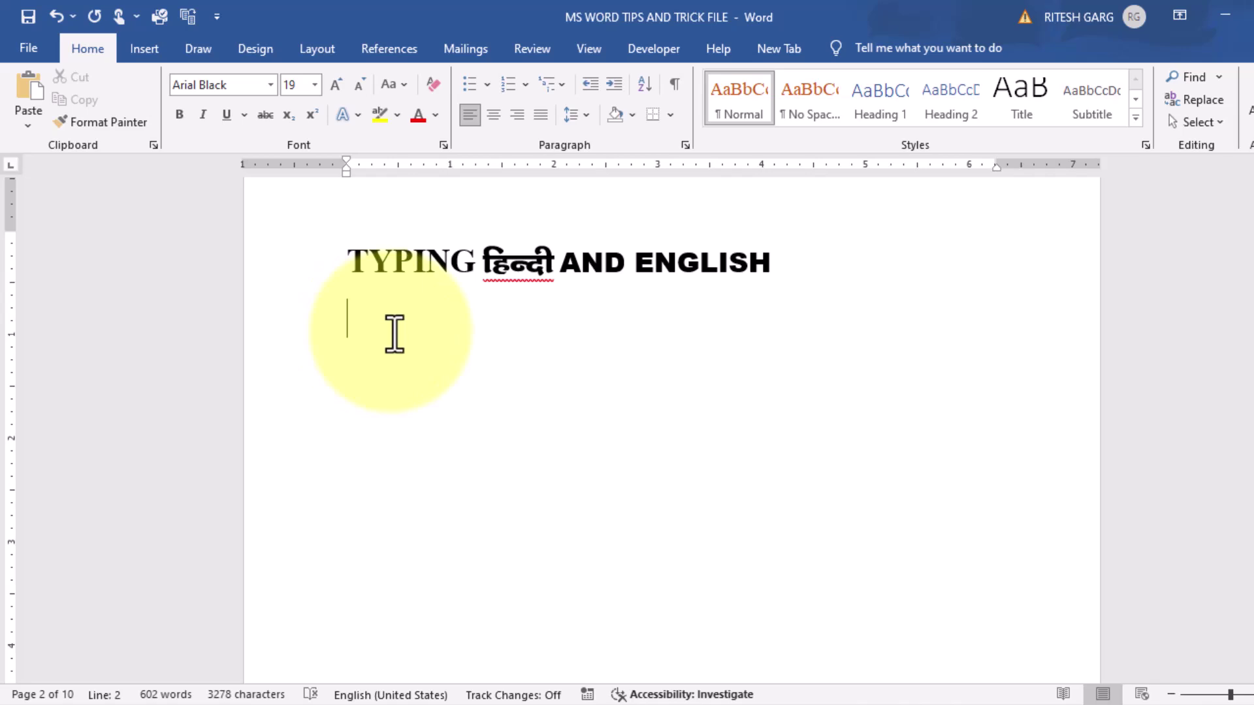
Open the Customize Keyboard dialog via File > More > Options > Customize Ribbon
left_click(29, 49)
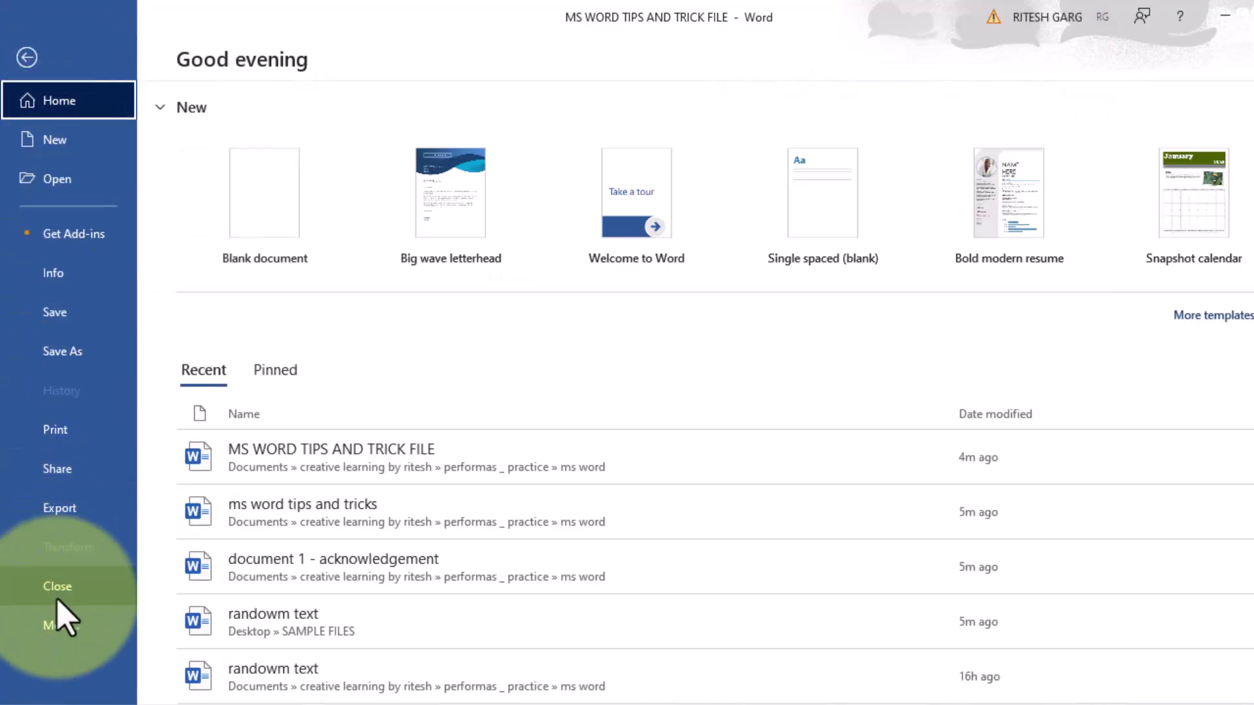
left_click(72, 627)
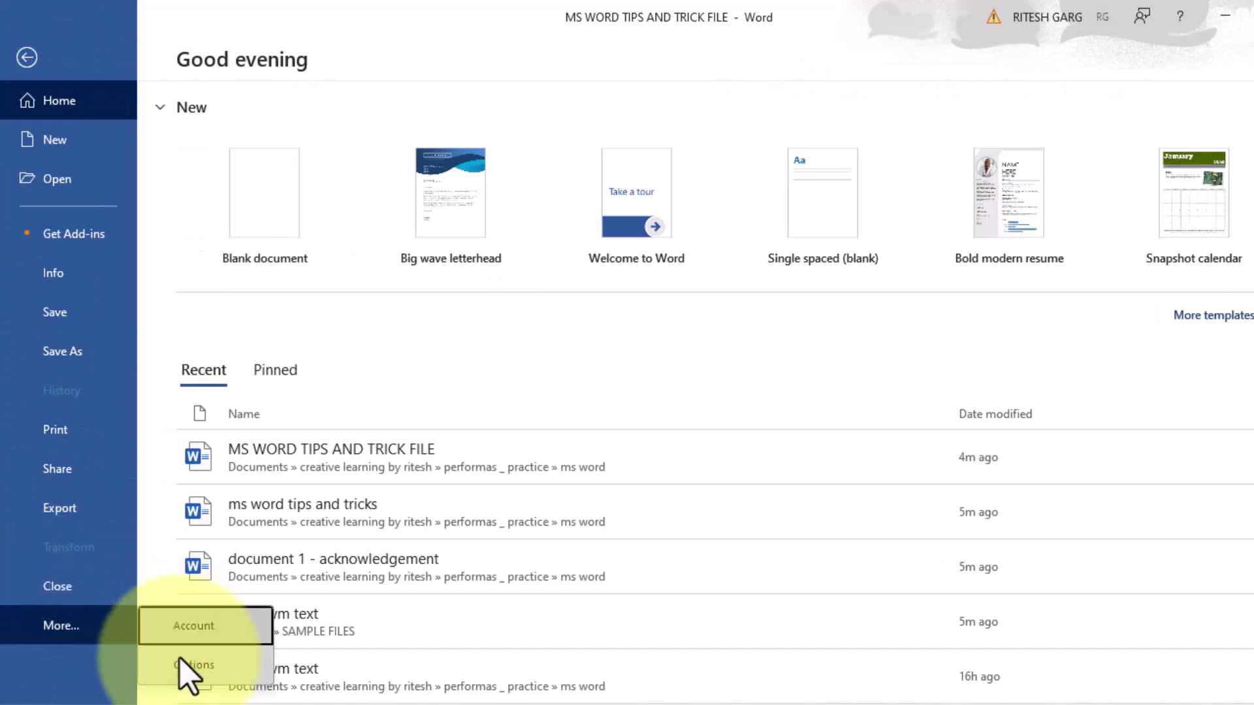
left_click(179, 661)
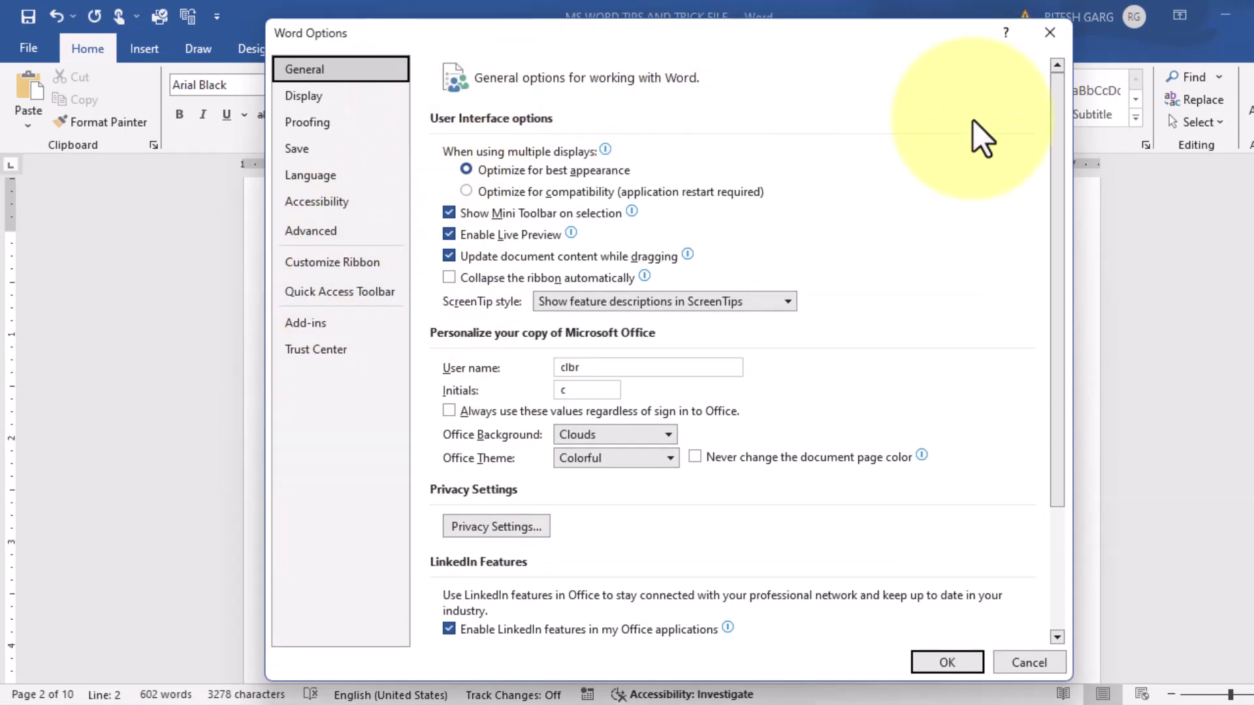
left_click(313, 263)
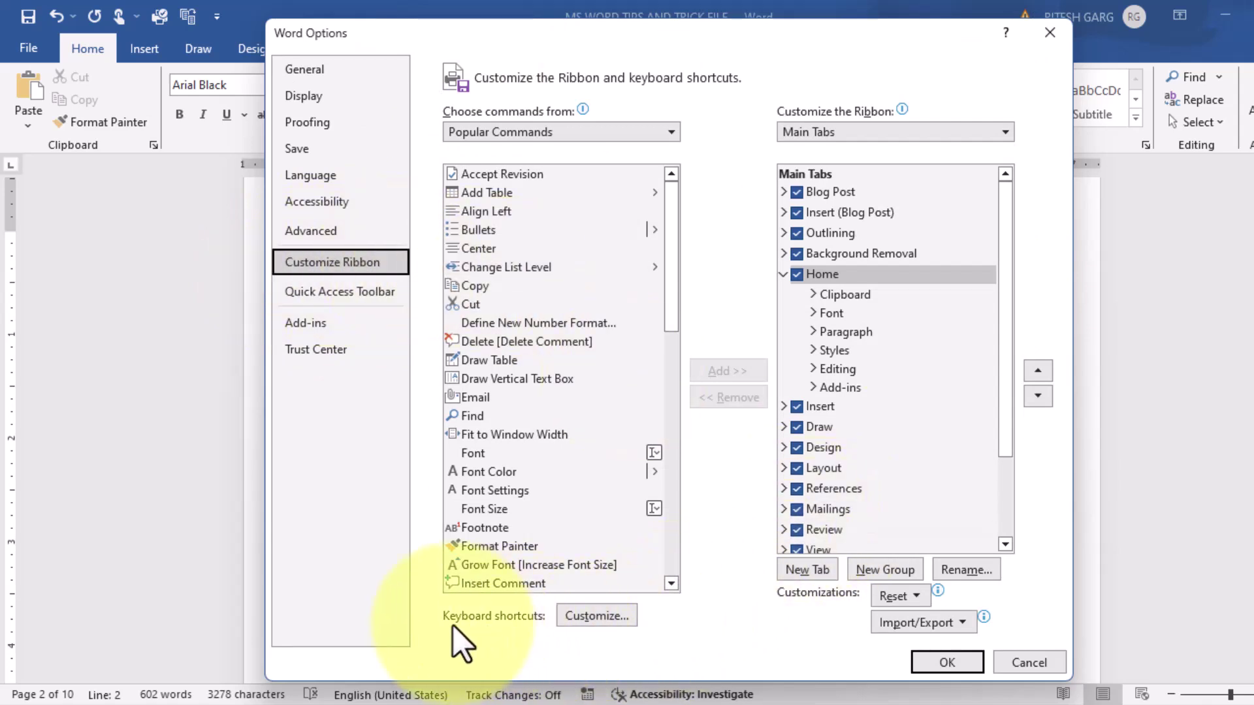
left_click(596, 624)
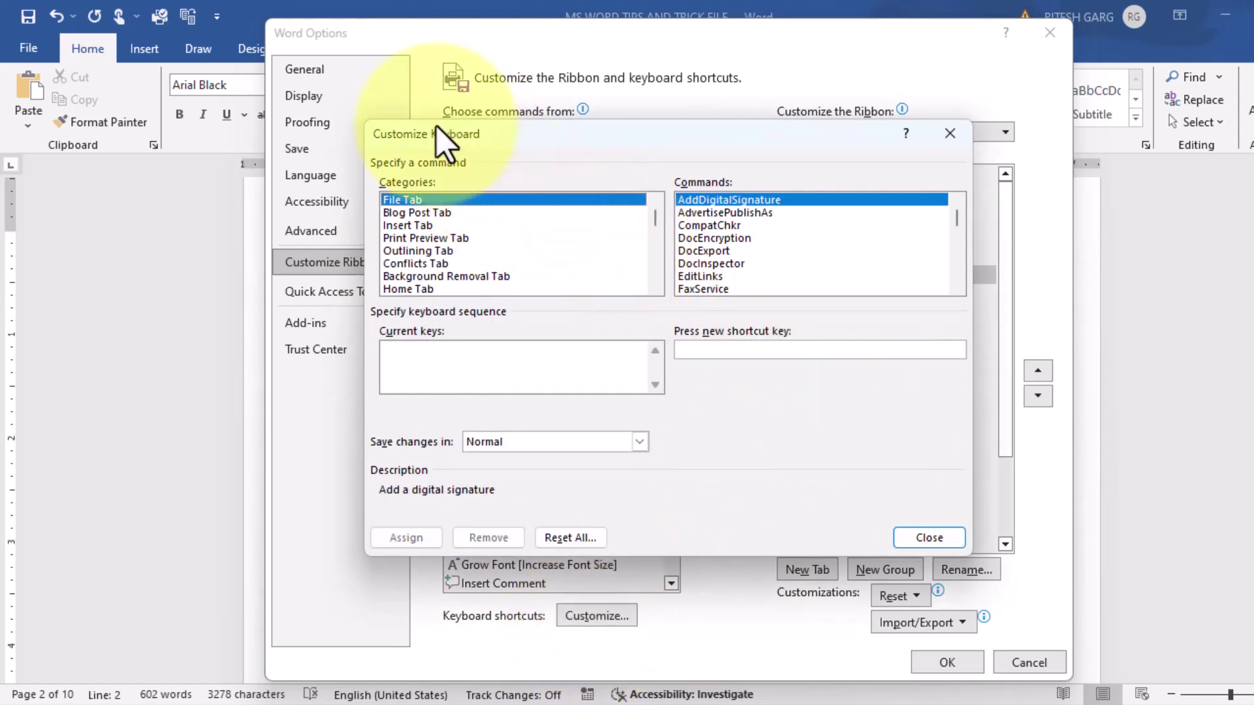
left_click_drag(437, 129, 485, 138)
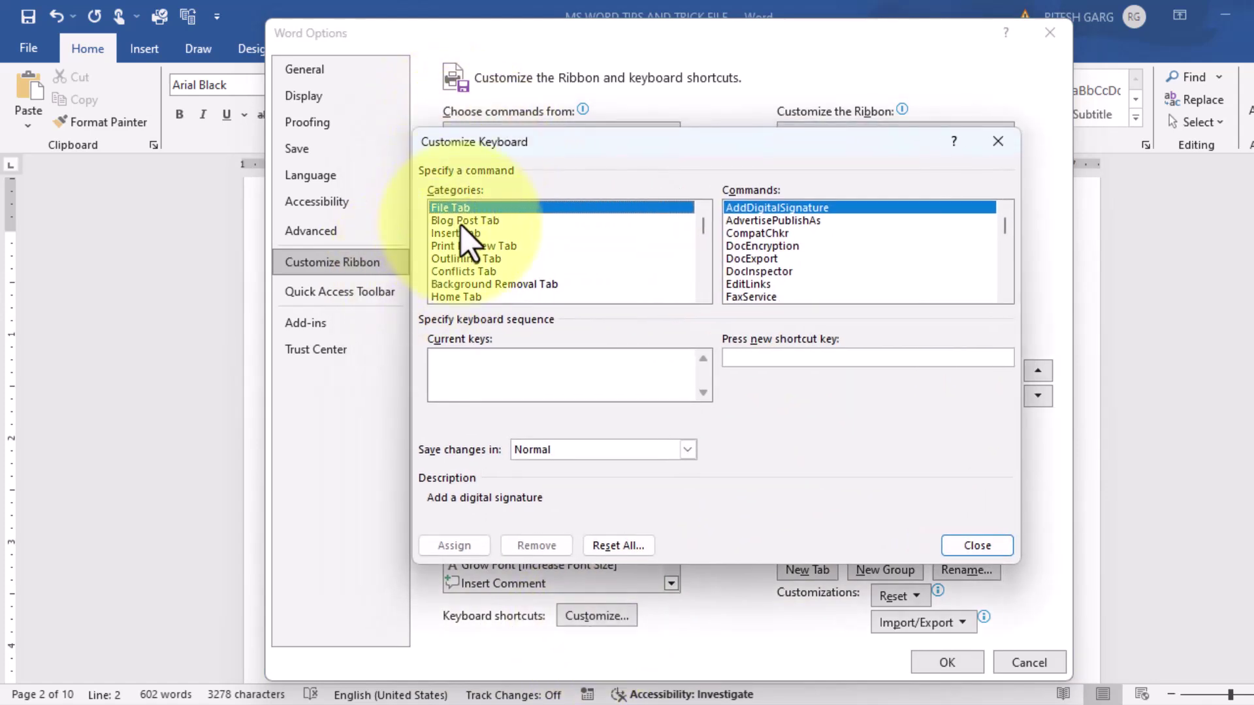
Choose the Fonts category and select Arial in the font list
left_click(464, 246)
key("End")
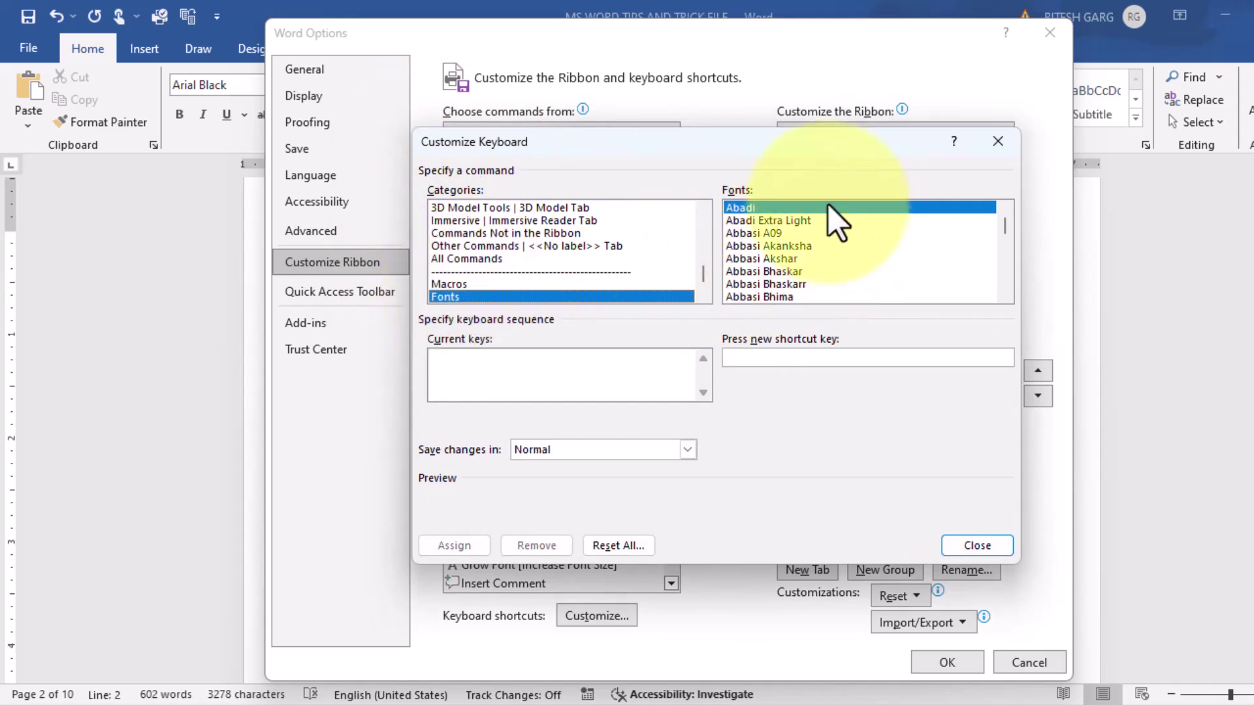
left_click(768, 234)
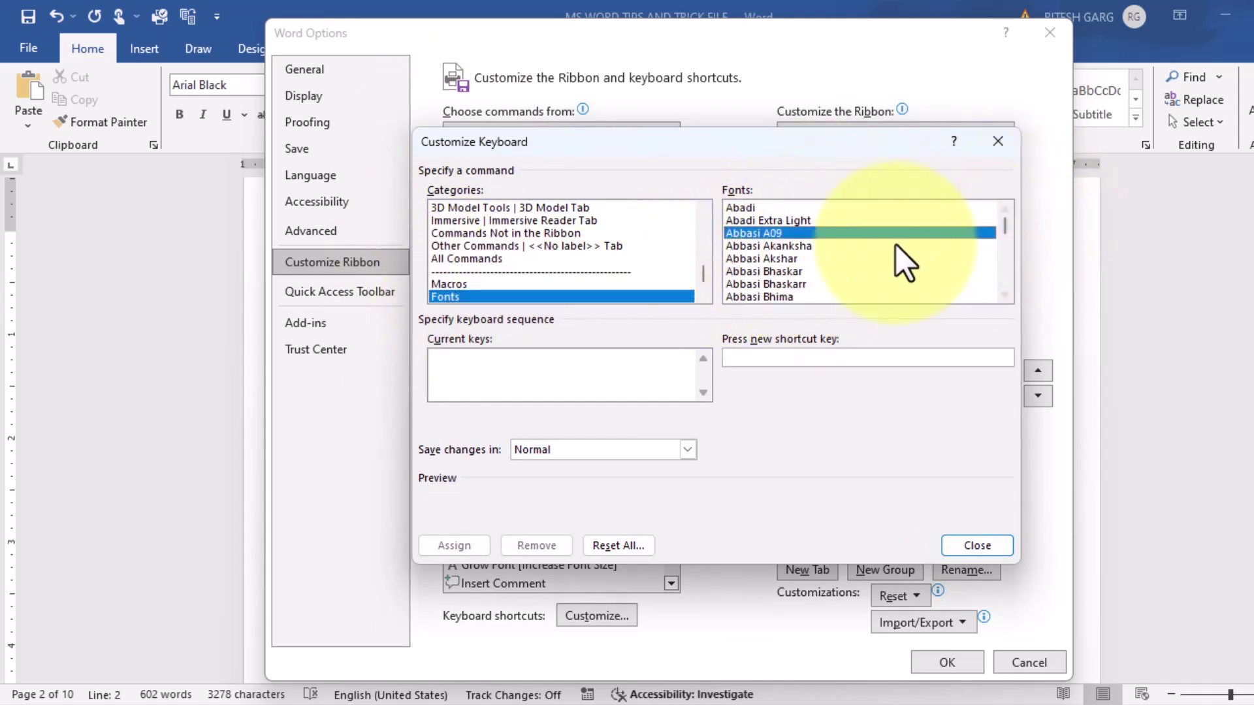
key("t")
key("Down")
key("Down")
key("Down")
key("Down")
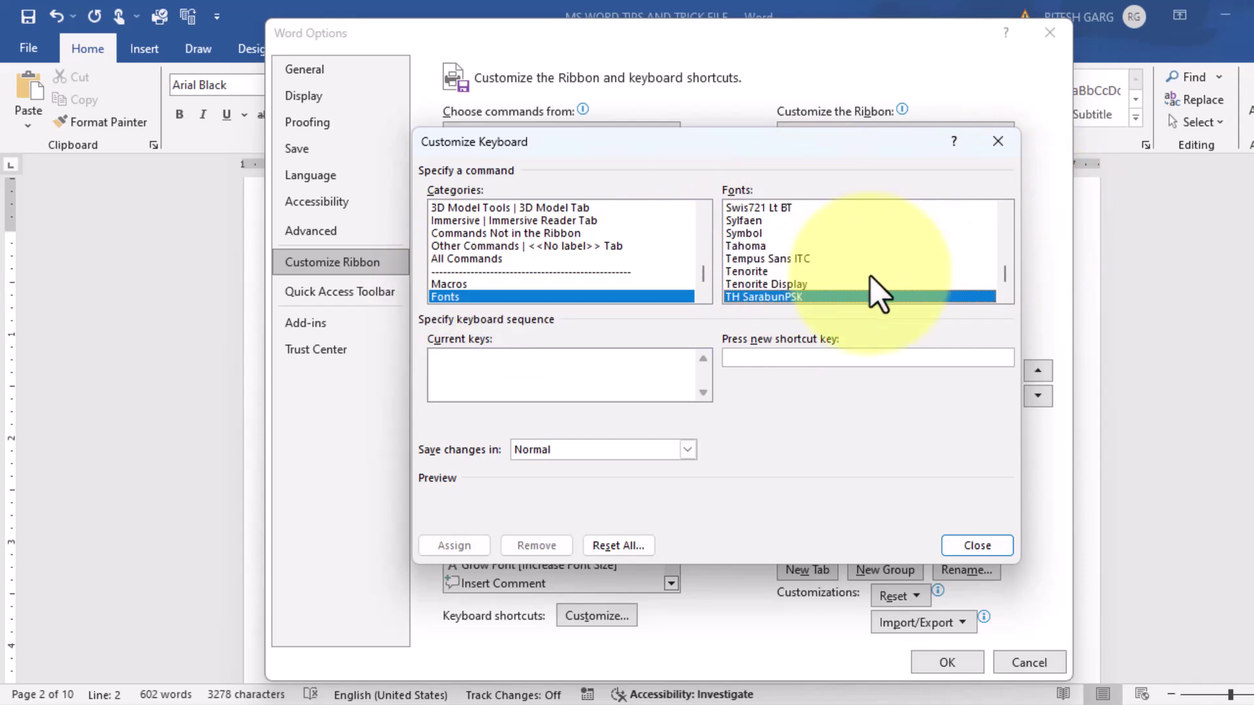
key("Down")
key("Down")
key("Down")
key("Down")
key("Down")
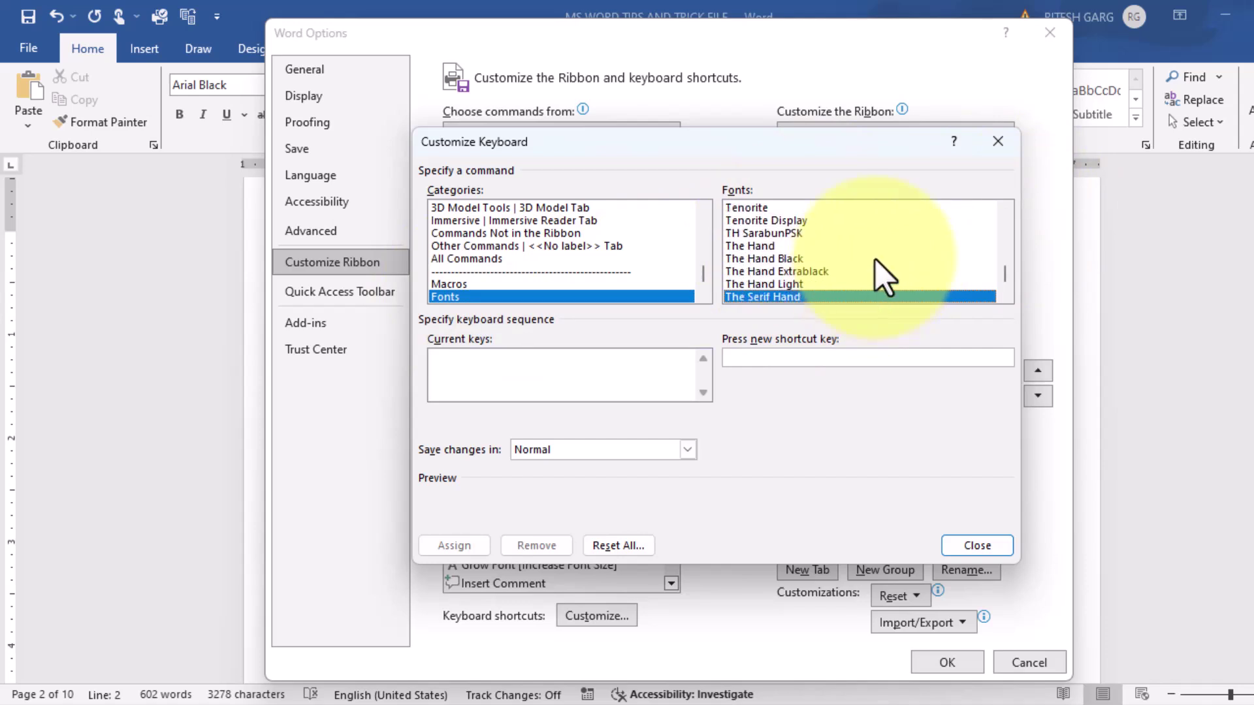
key("a")
key("r")
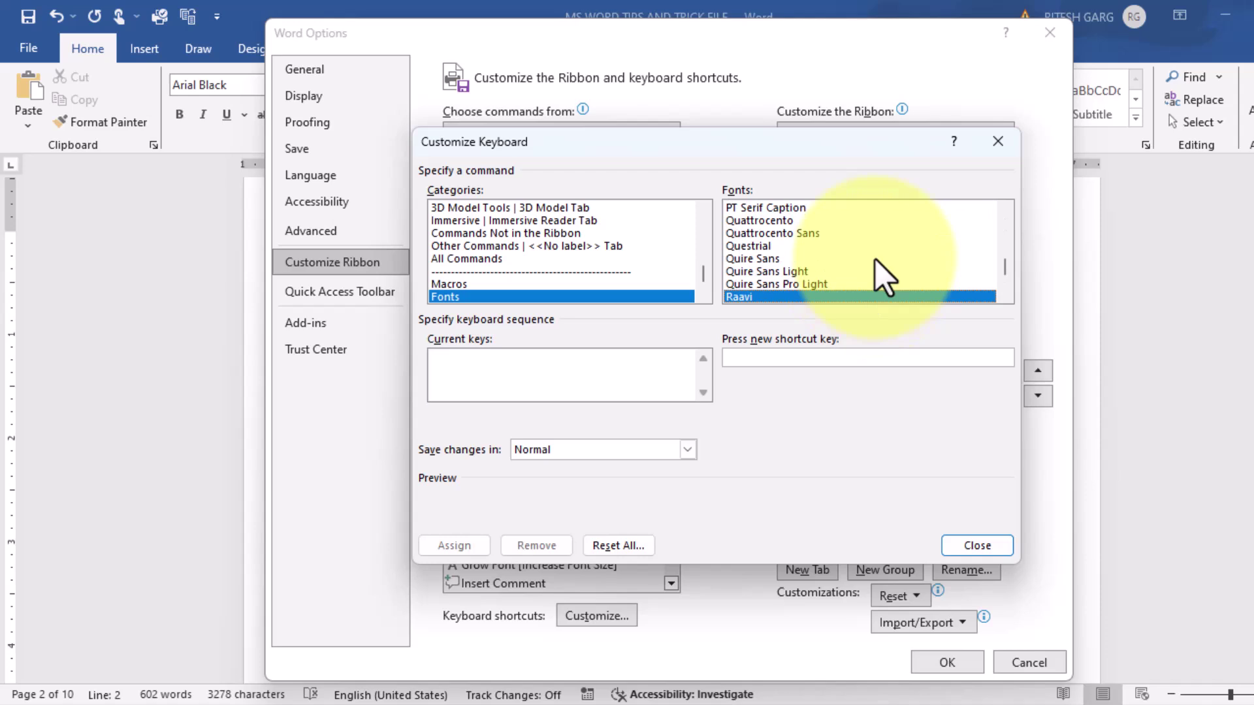
key("a")
key("r")
key("i")
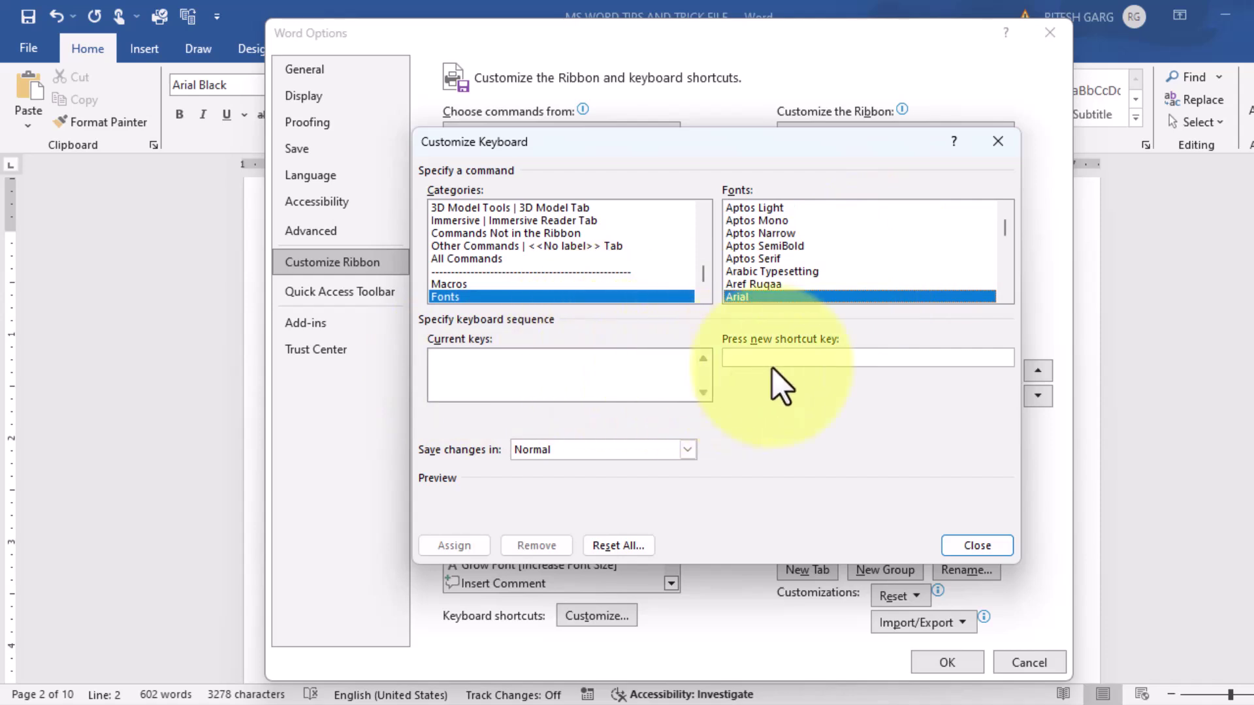
Assign the shortcut Alt+Ctrl+Q to the Arial font
left_click(804, 356)
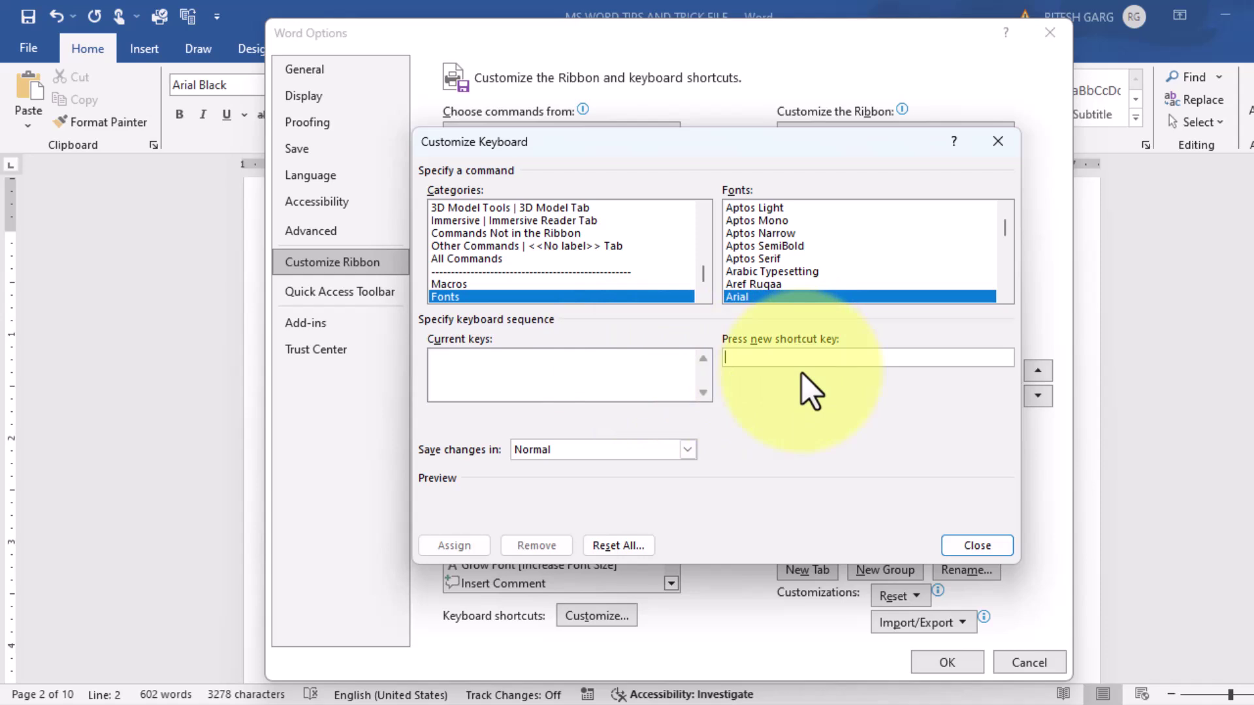
key("alt+ctrl+q")
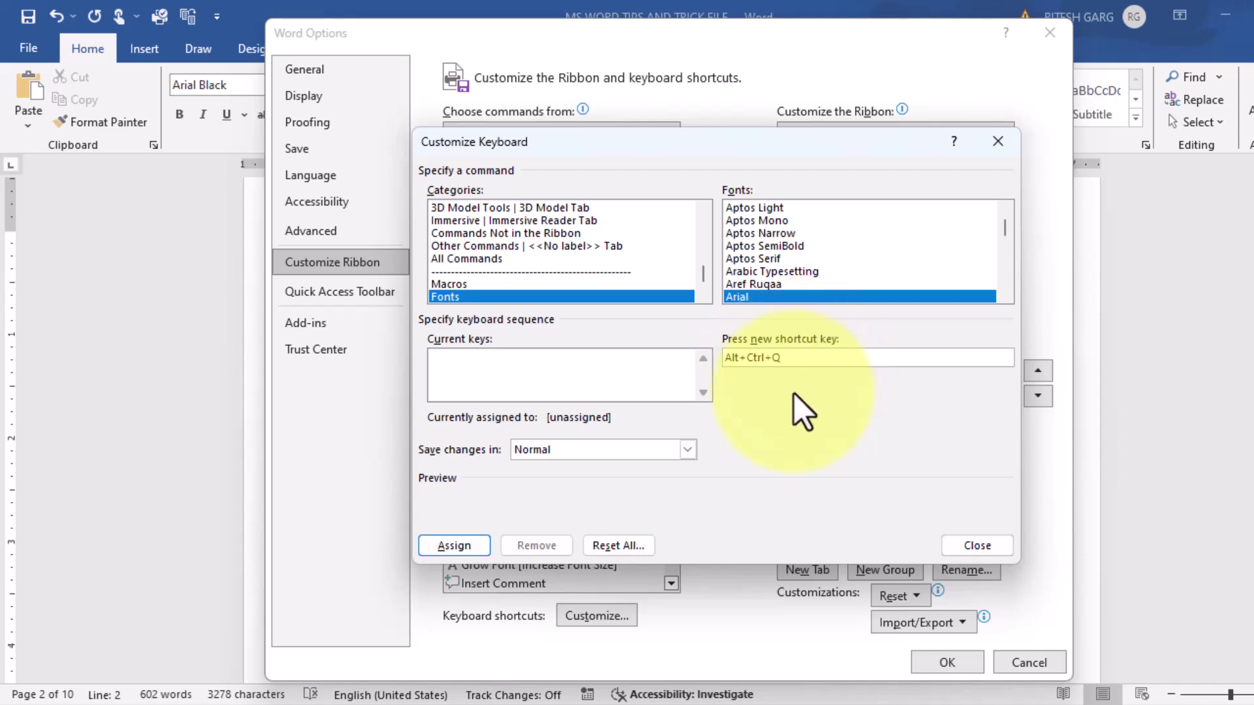
left_click(468, 554)
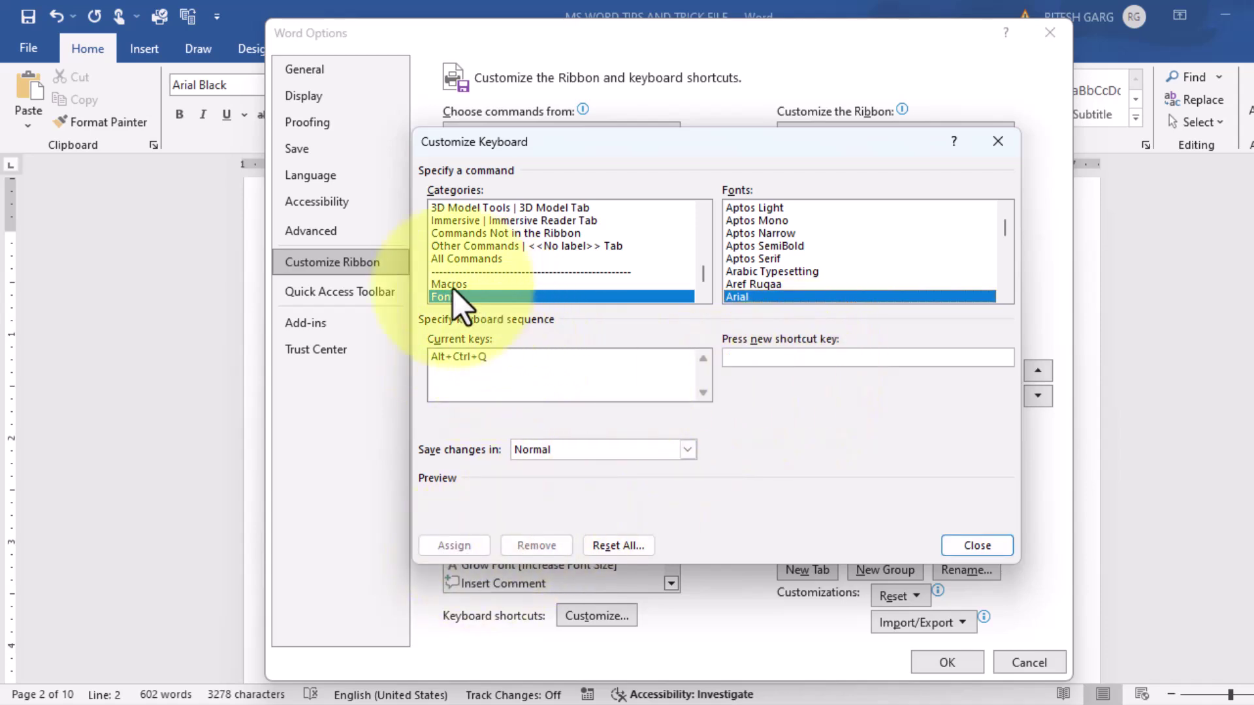
Select the A-SuperHindi-2 font in the Fonts list
left_click(811, 234)
scroll(801, 246, "down", 4)
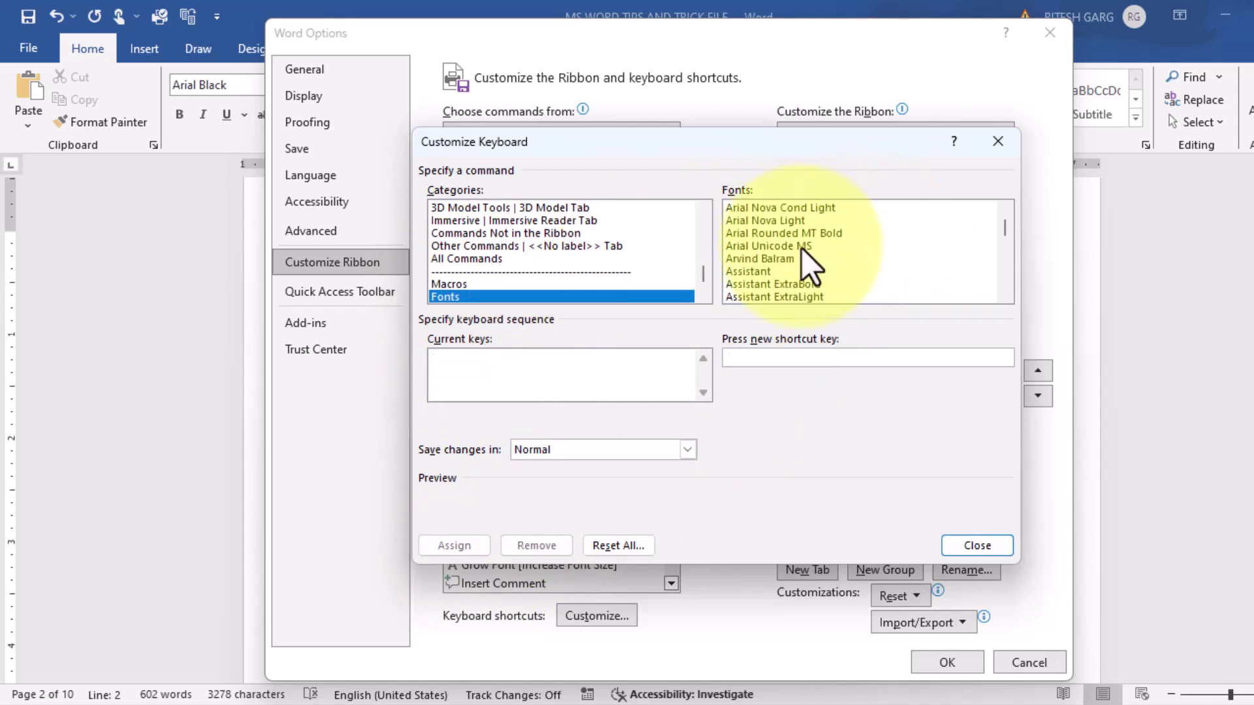
scroll(801, 249, "down", 3)
scroll(802, 261, "down", 3)
scroll(803, 273, "up", 1)
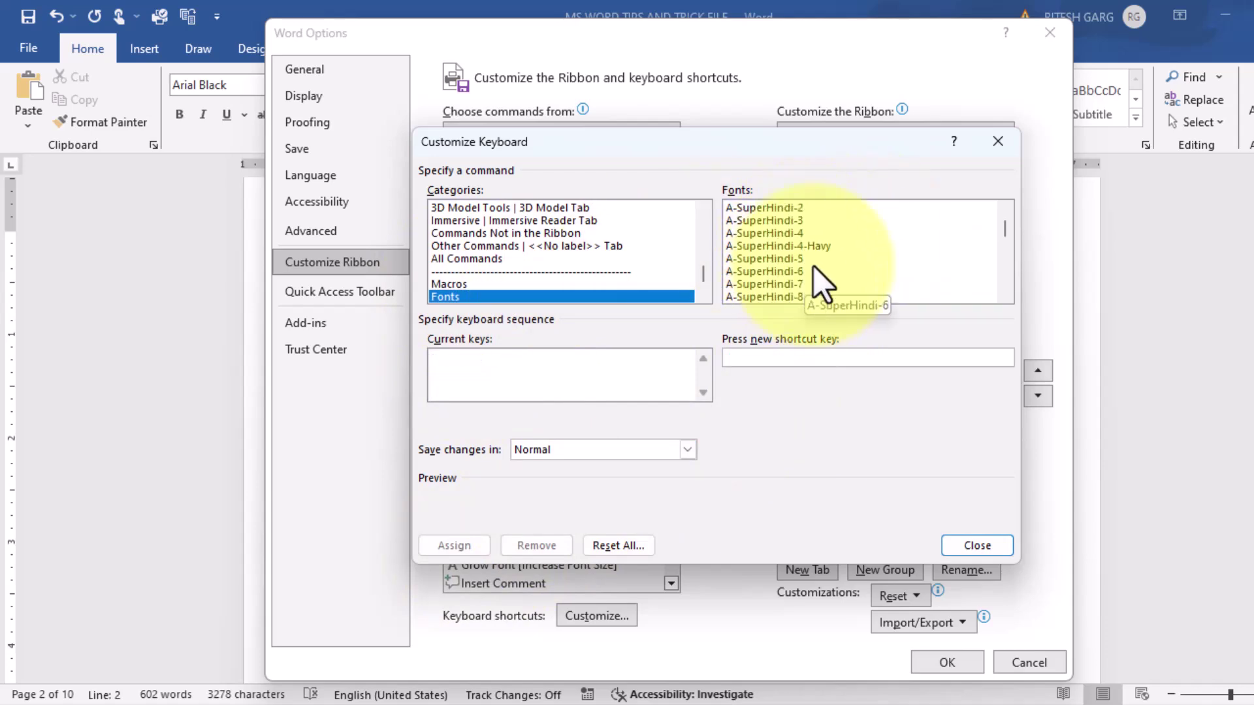
left_click(793, 207)
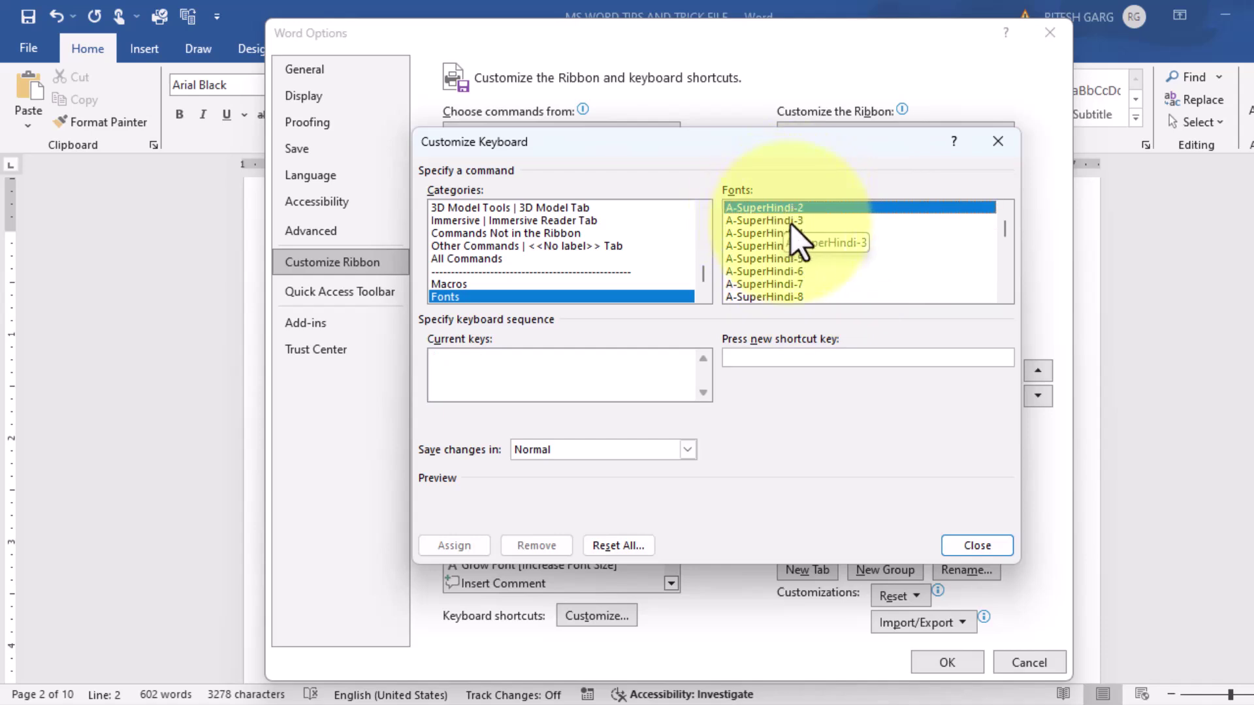
Assign Alt+Ctrl+H to A-SuperHindi-2, then close Customize Keyboard and Word Options
left_click(786, 363)
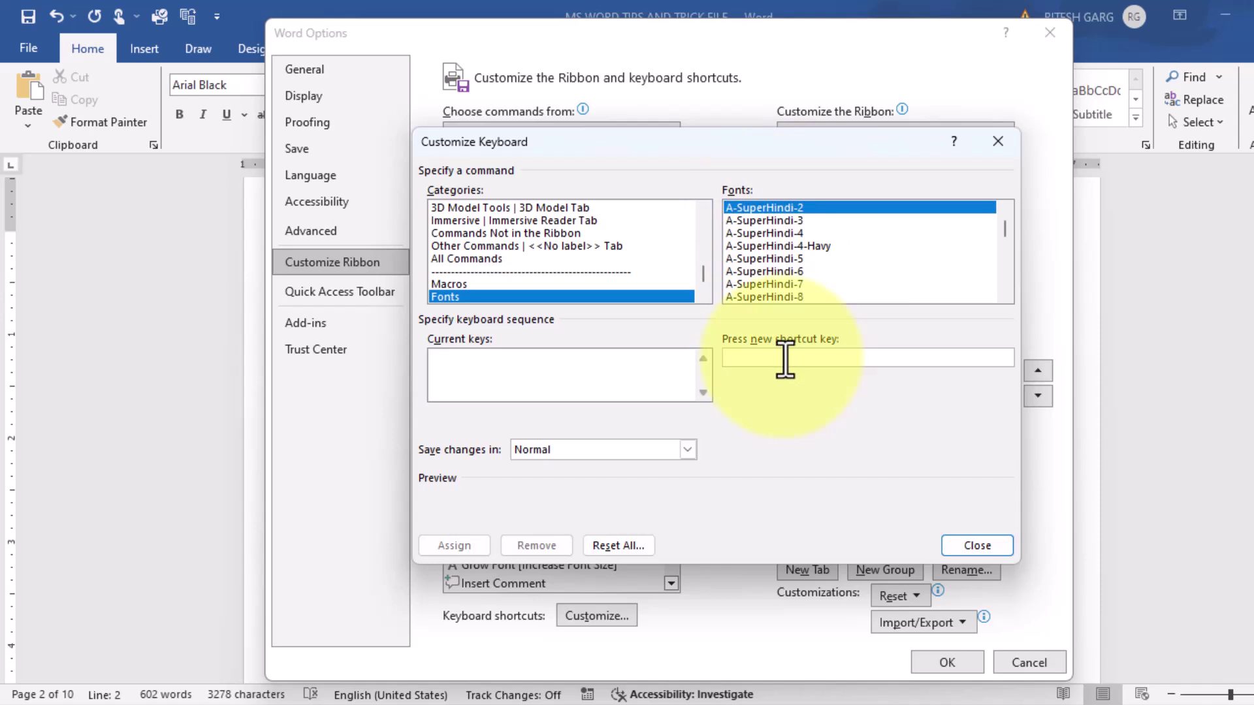
key("ctrl+alt+h")
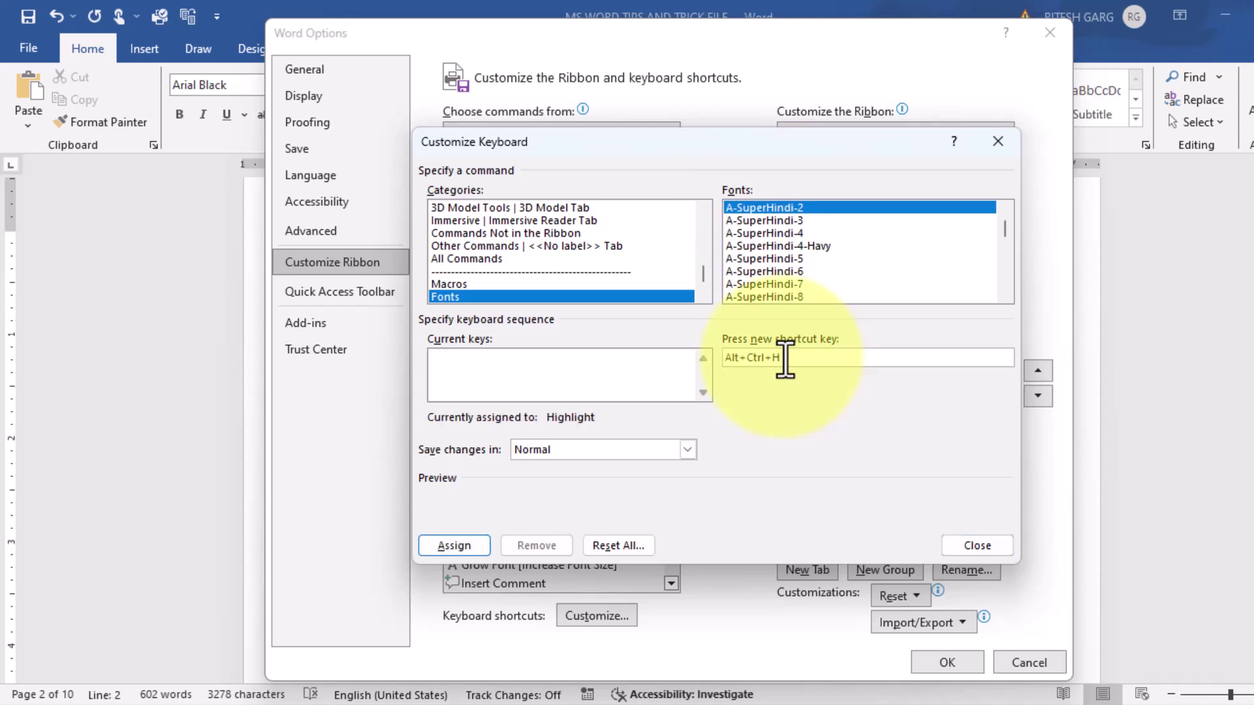
left_click(426, 549)
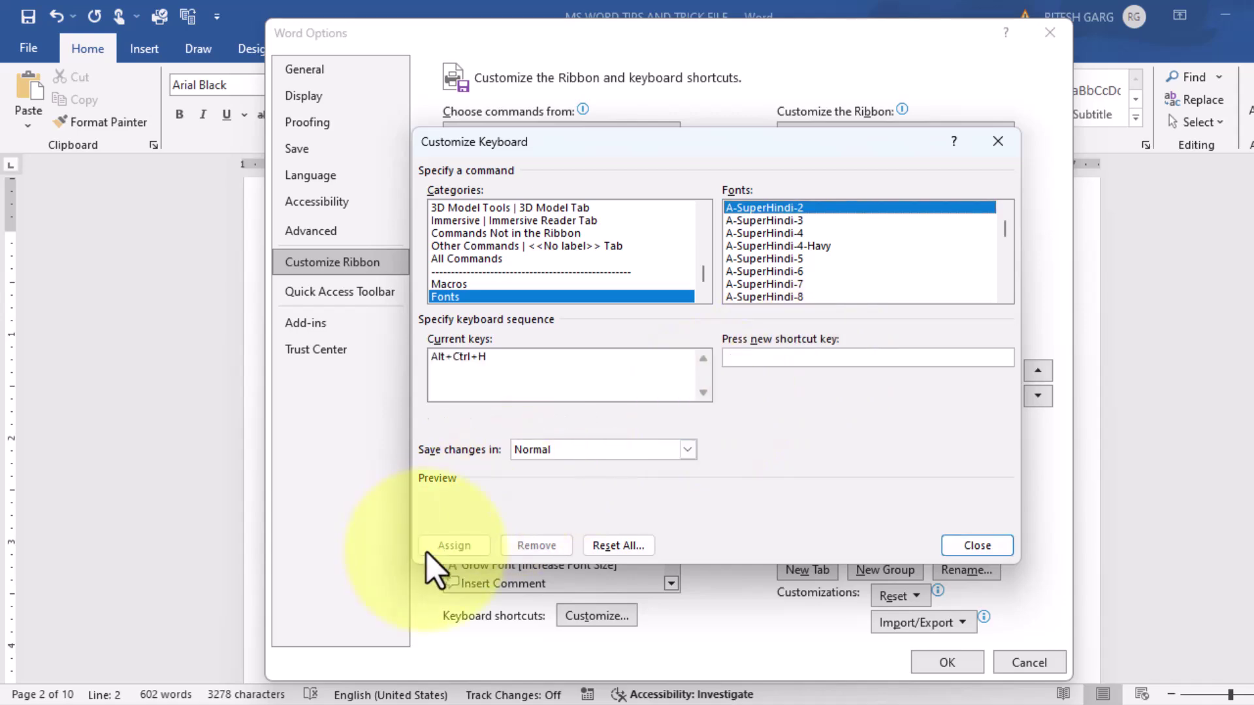
left_click(985, 548)
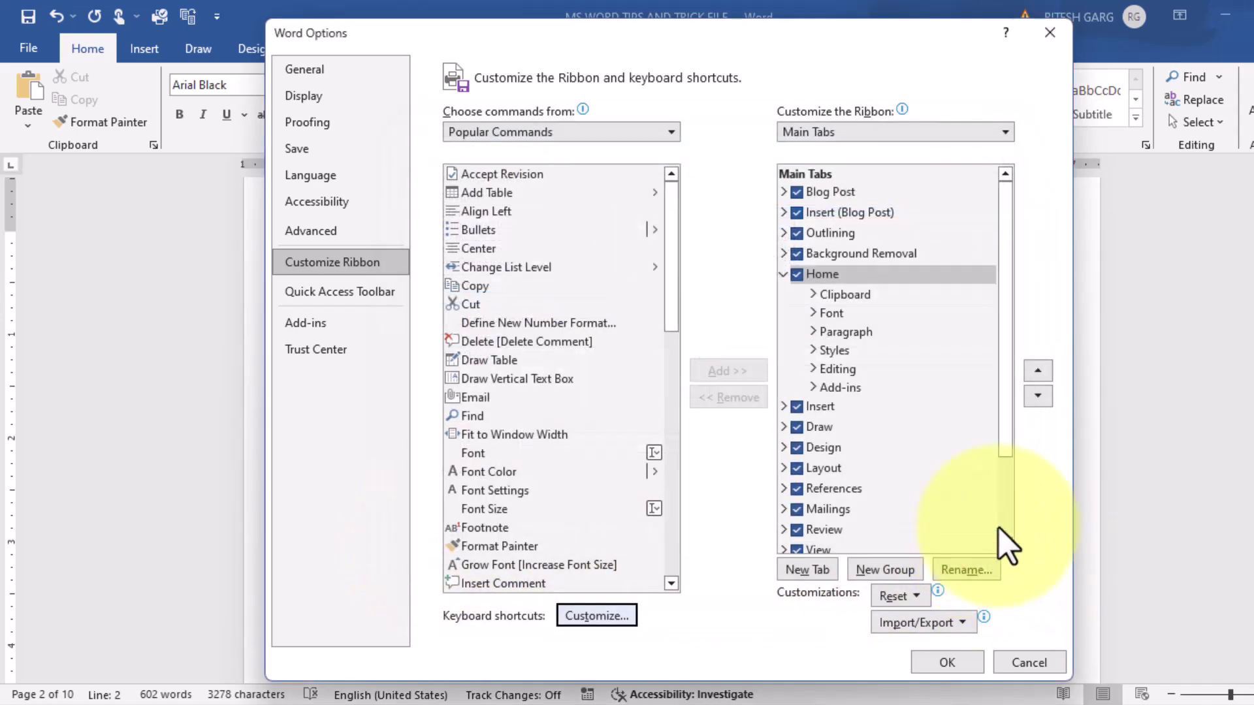
left_click(957, 663)
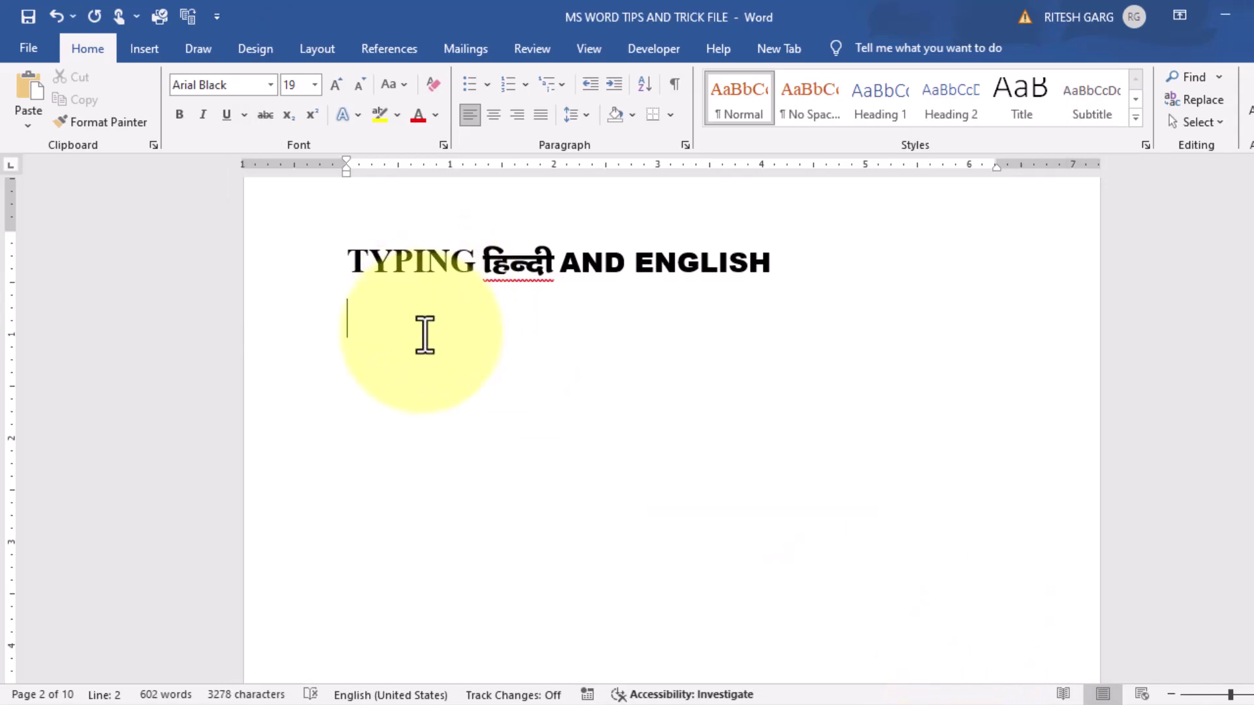
Type a test line that mixes English letters with Devanagari text in the A-SuperHindi-2 font
type("LLKJ")
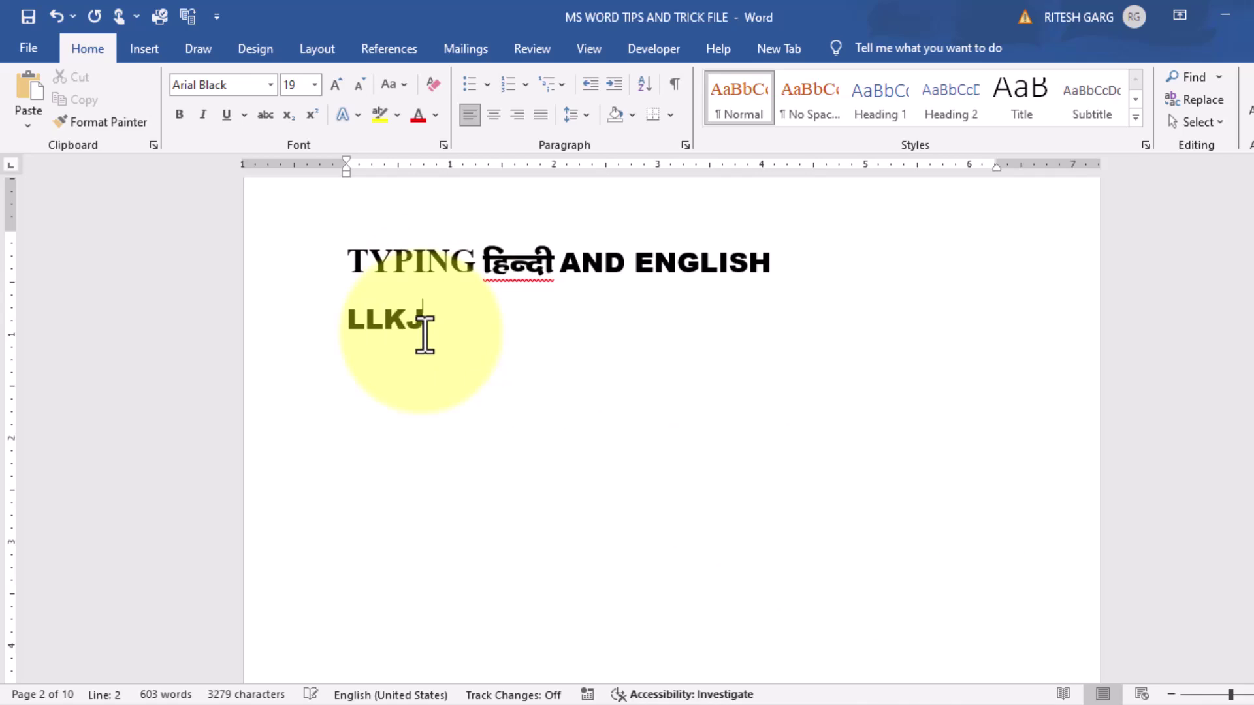
type("LJLKJ")
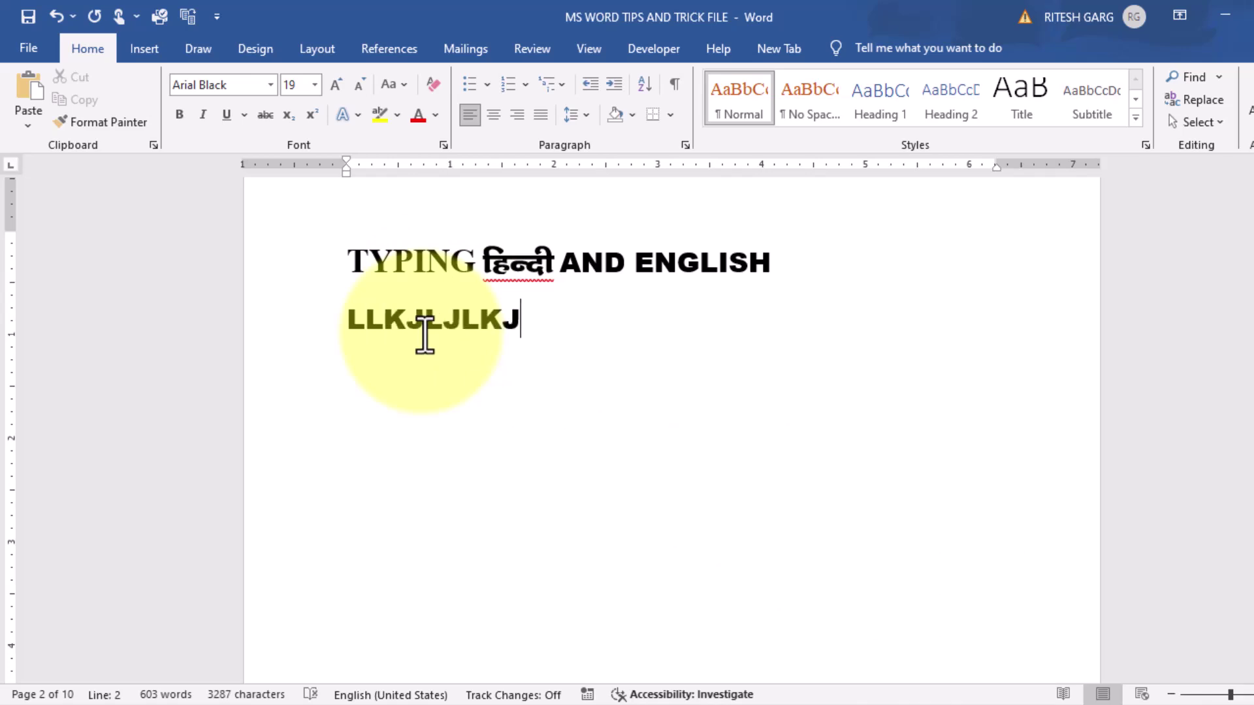
key("alt+shift")
type("षशणखथषशखण्थ")
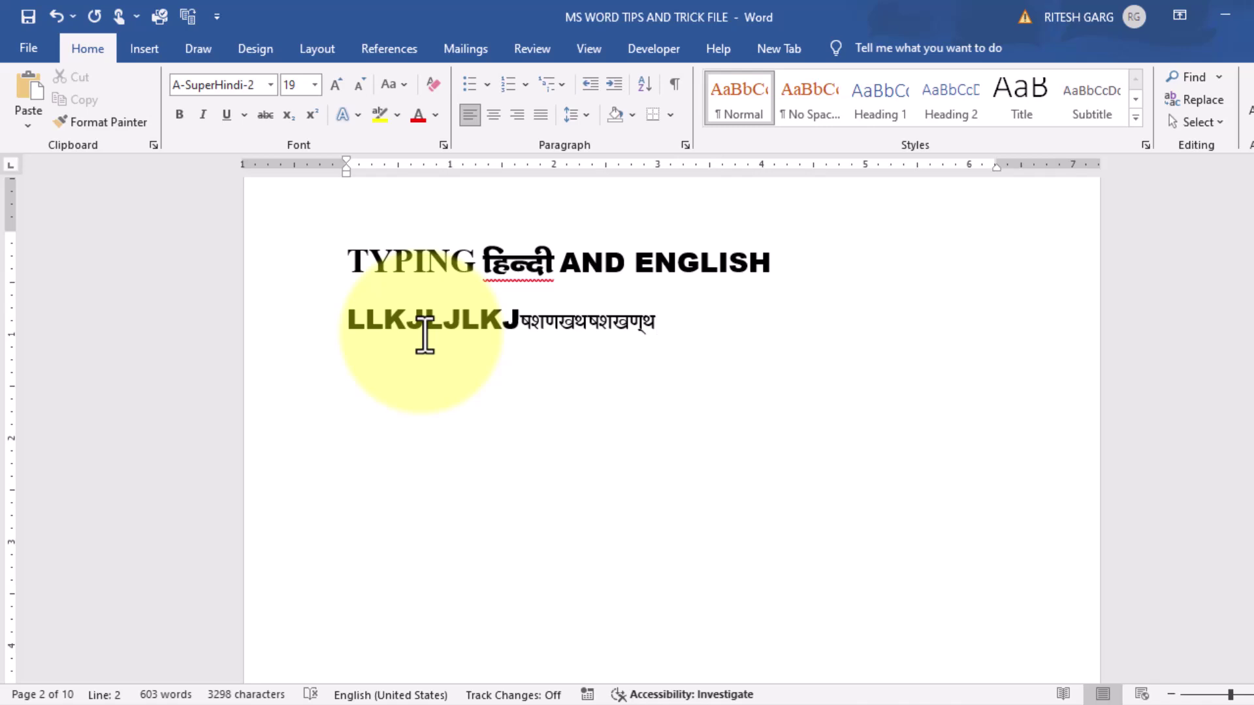
key("alt+shift")
type("LKJLSKDJL")
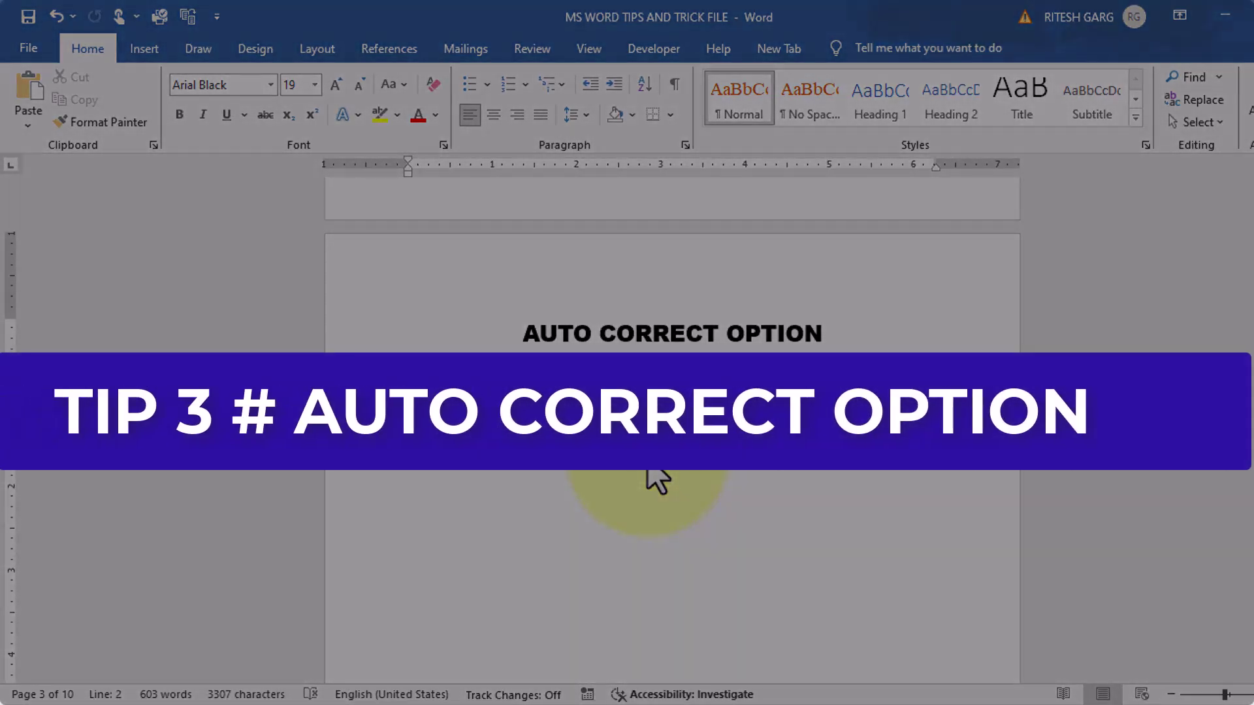
Let AutoCorrect expand SBI, PNB, RAM and ROM into their full phrases on separate lines
key("Return")
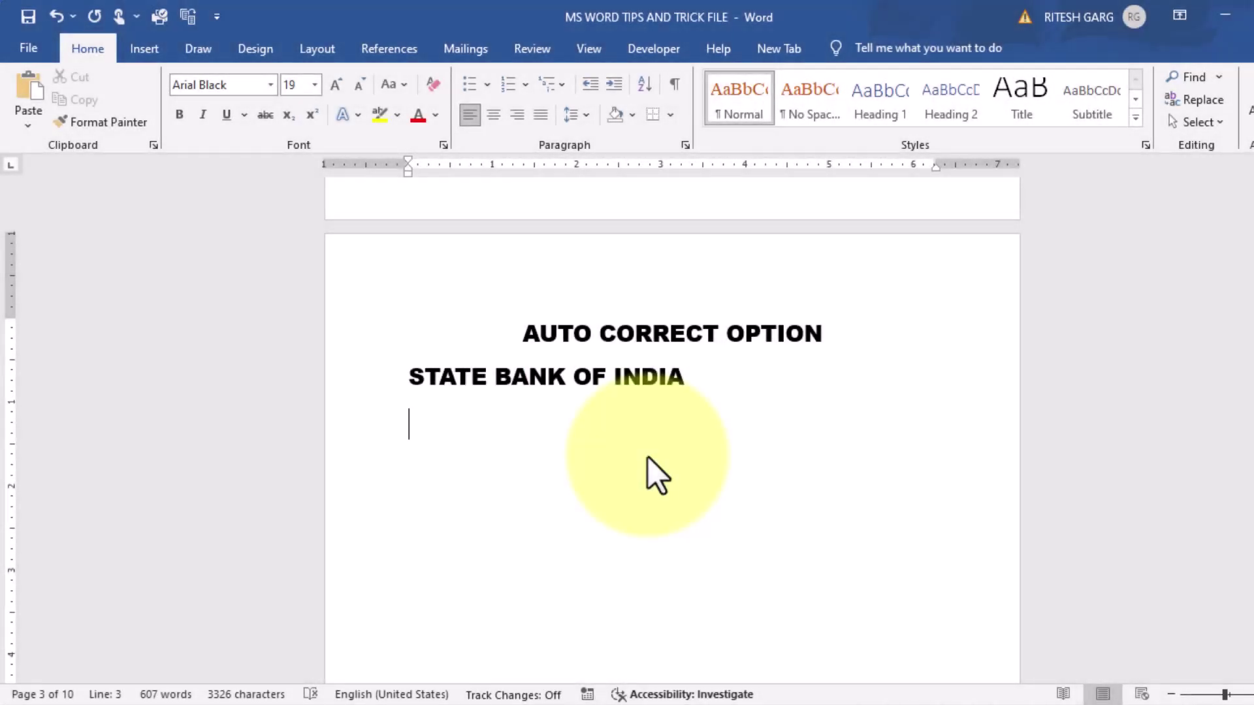
type("R")
key("BackSpace")
type("NB")
key("Return")
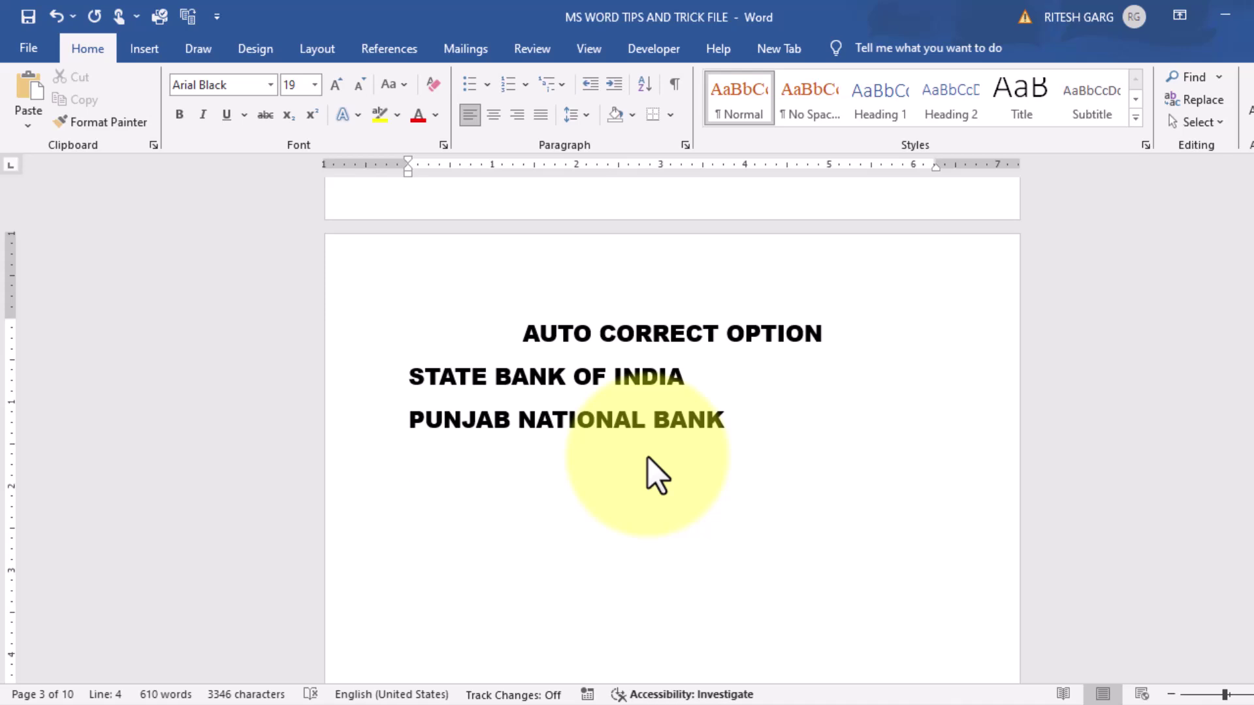
type("RADOM")
key("Return")
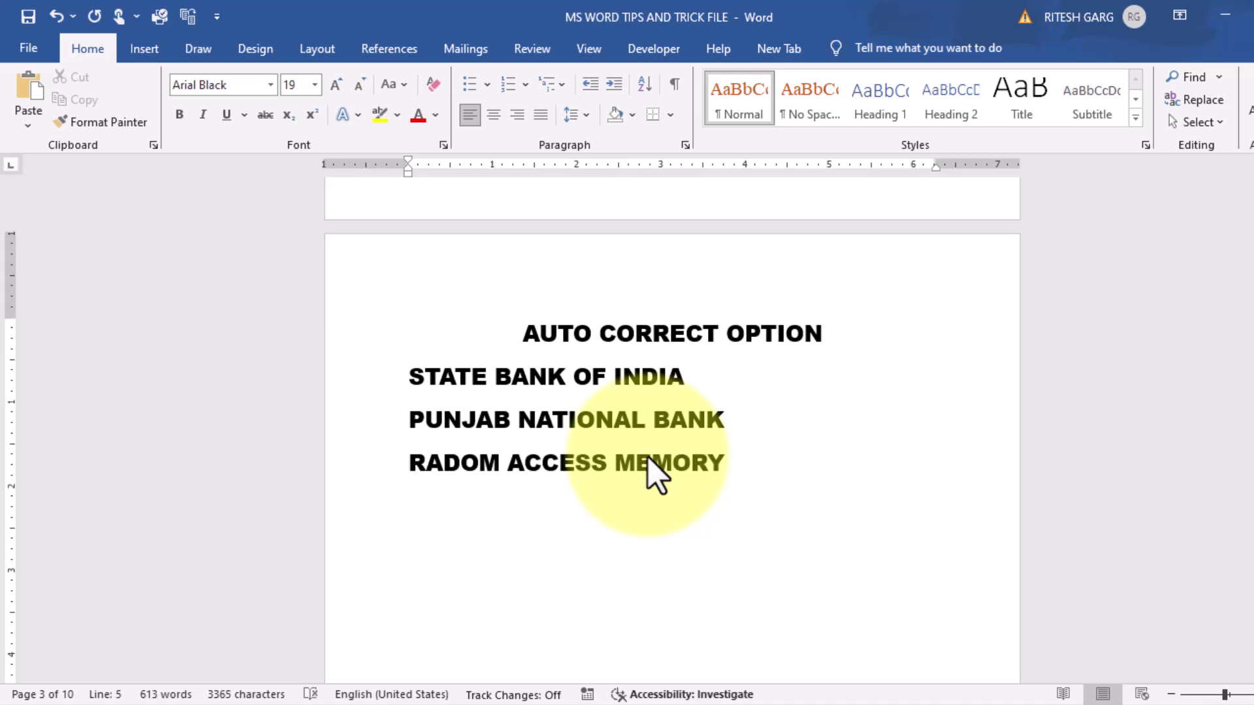
type("R")
type("OM")
key("Return")
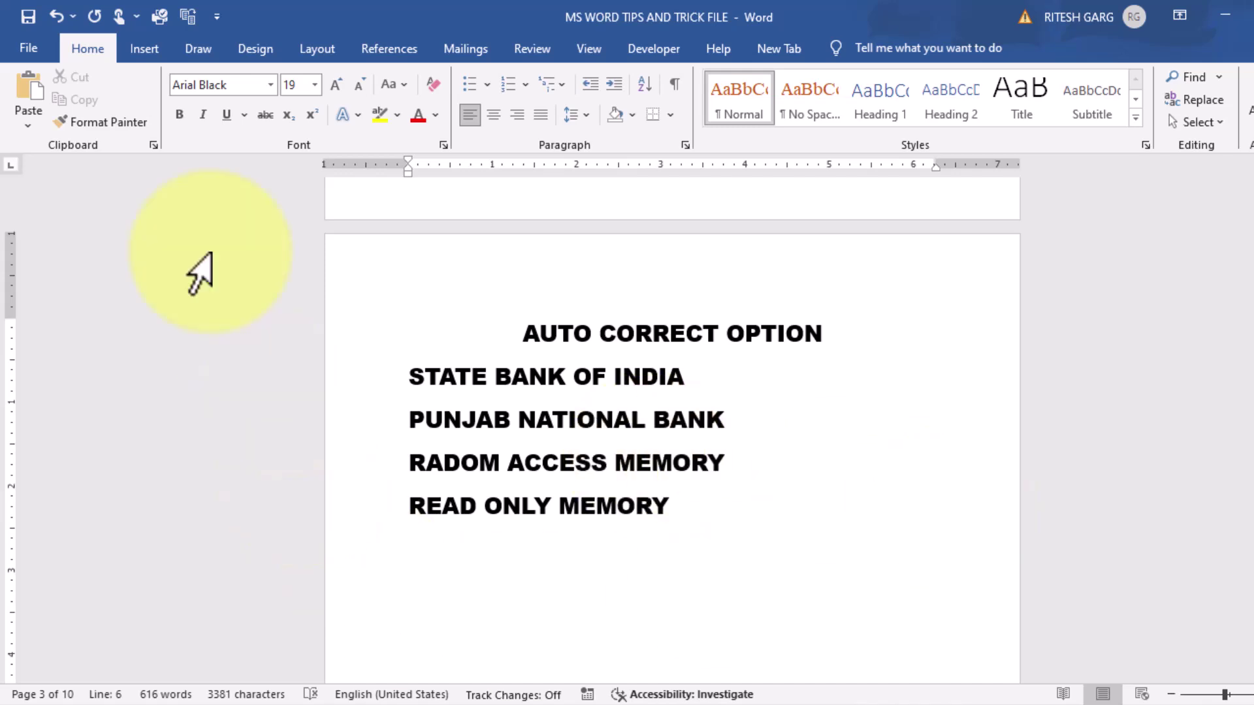
In Word Options > Proofing > AutoCorrect, add an entry replacing RBI with RESERVE BANK OF INDIA
left_click(26, 43)
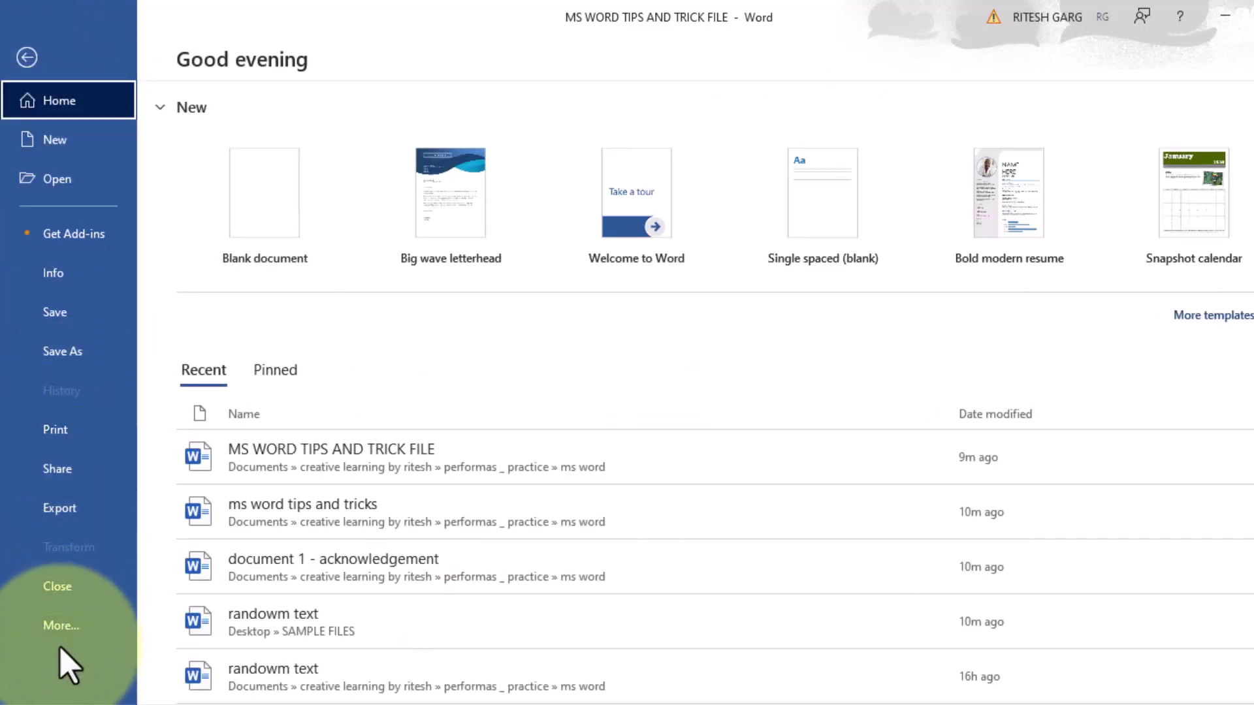
left_click(58, 628)
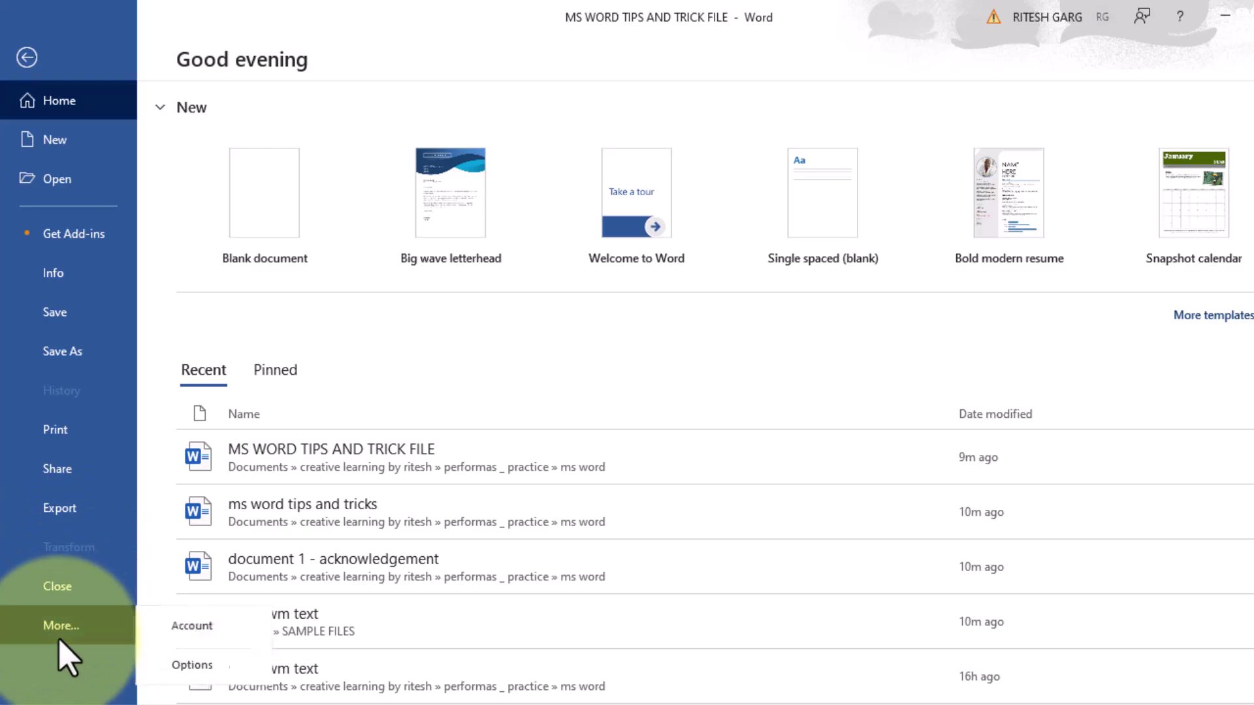
left_click(170, 665)
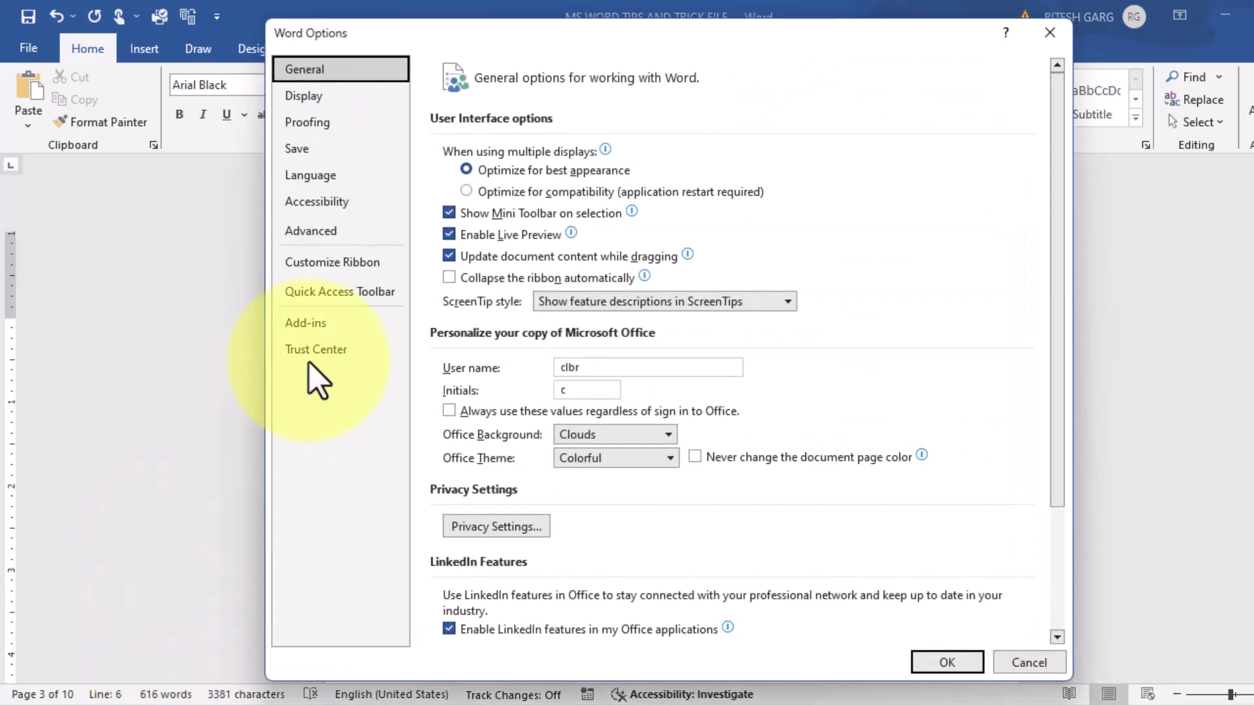
left_click(346, 121)
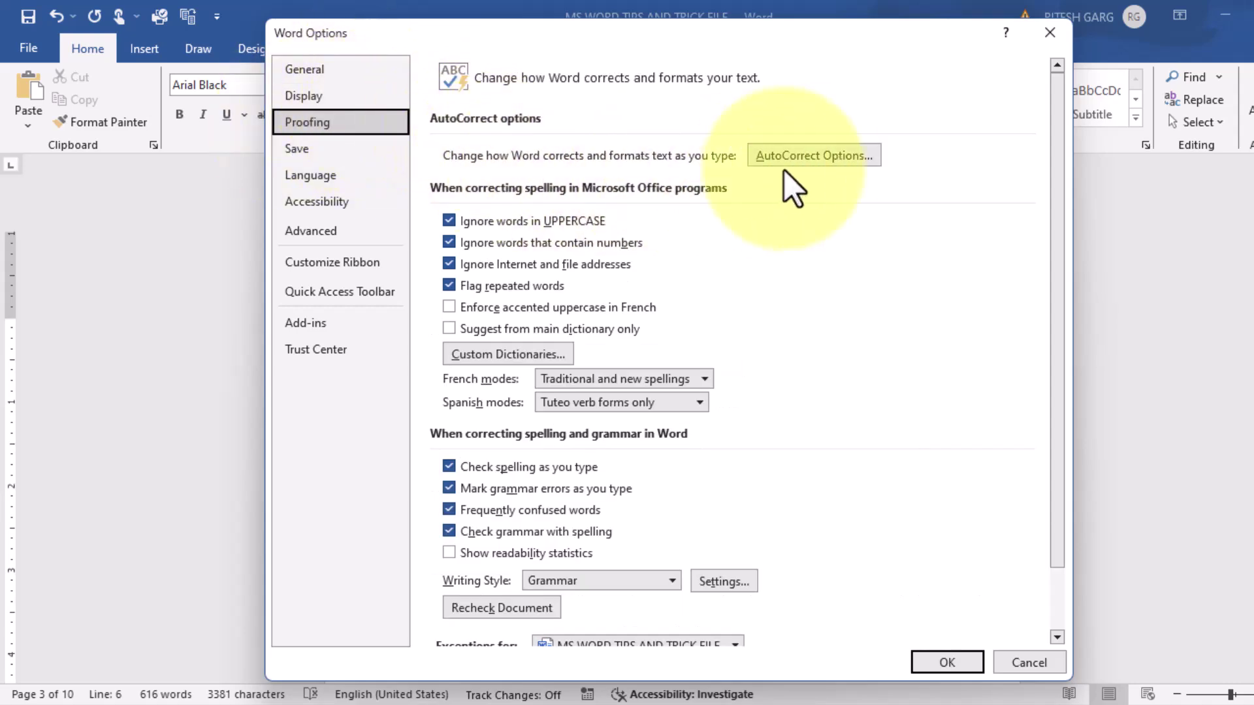
left_click(806, 162)
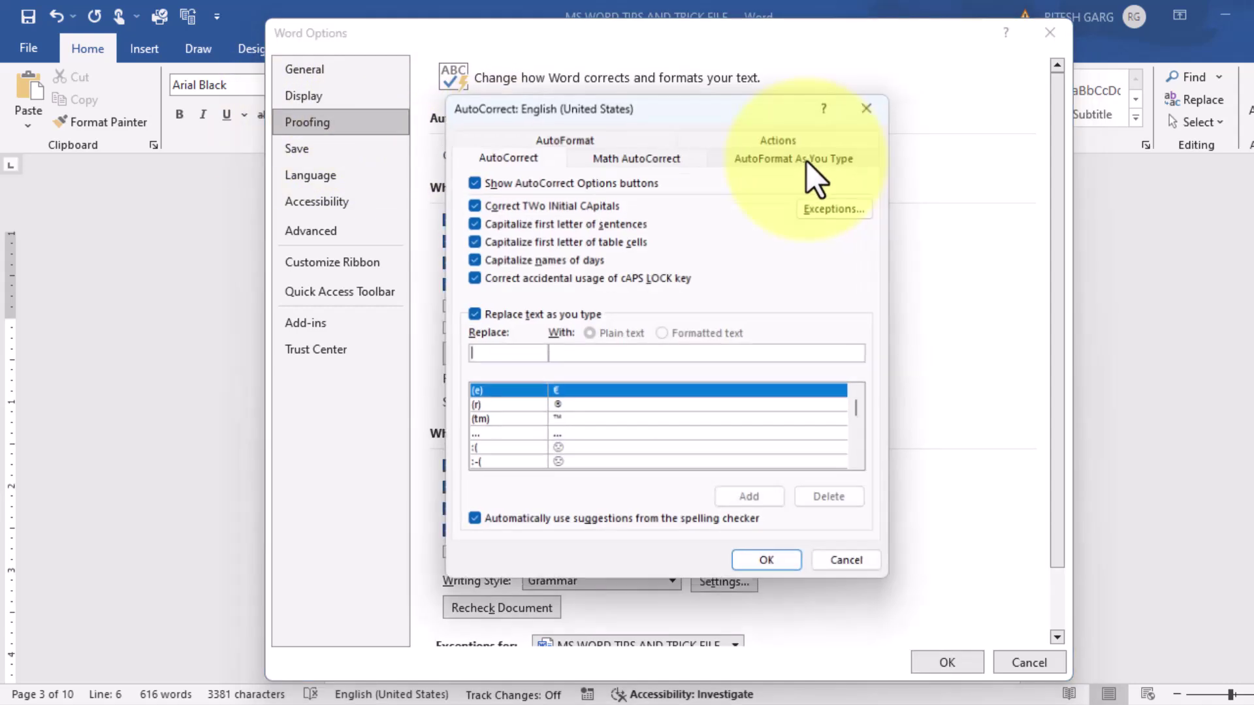
left_click_drag(588, 102, 646, 142)
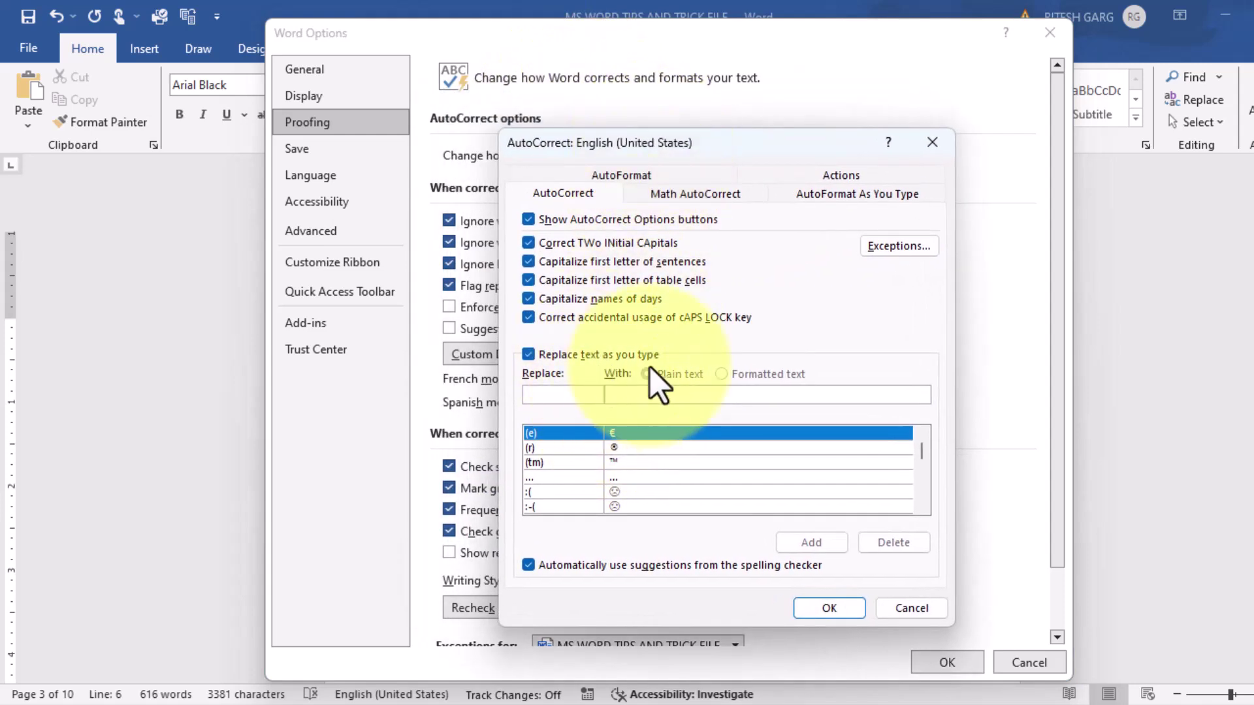
left_click(543, 392)
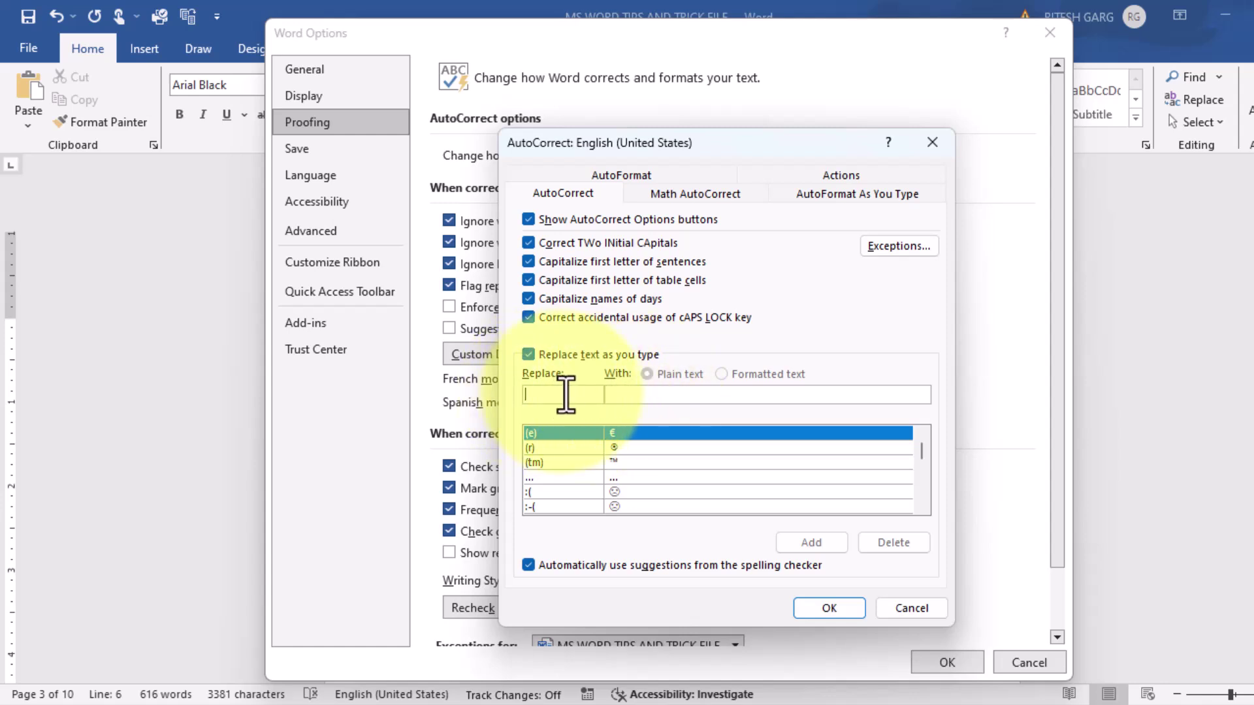
type("RBI")
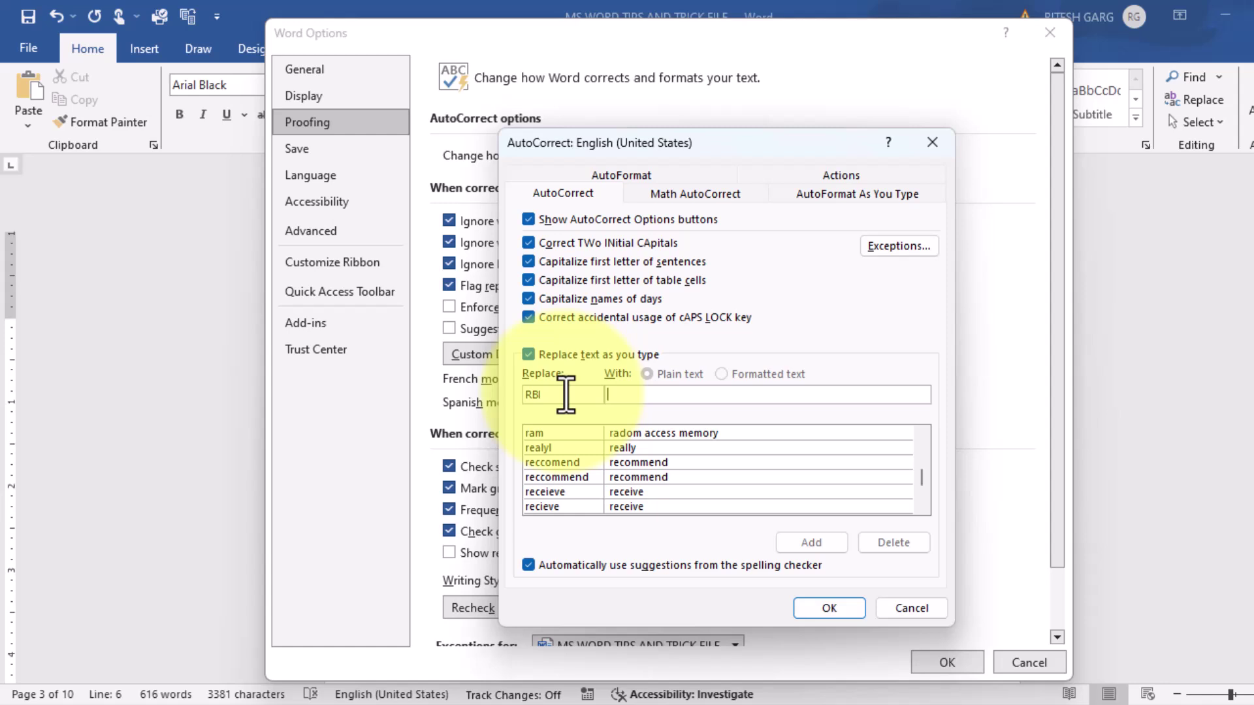
type("RESERVE BANK OF INDIA")
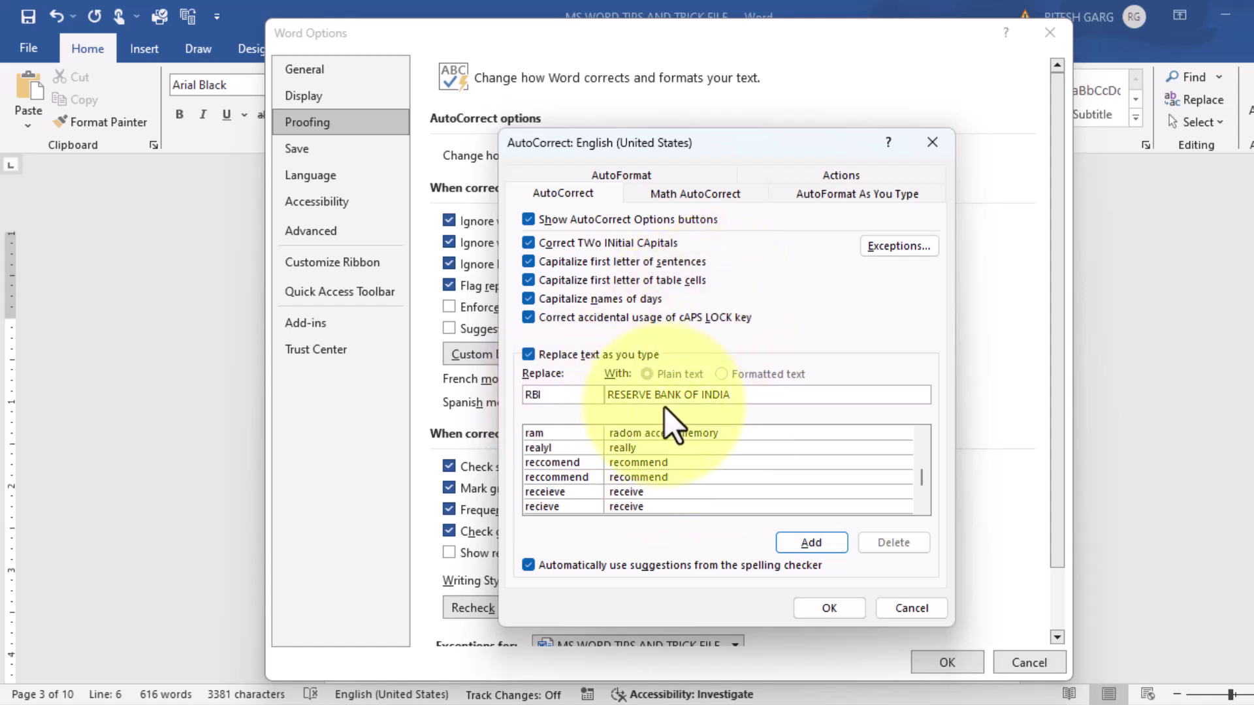
left_click(820, 542)
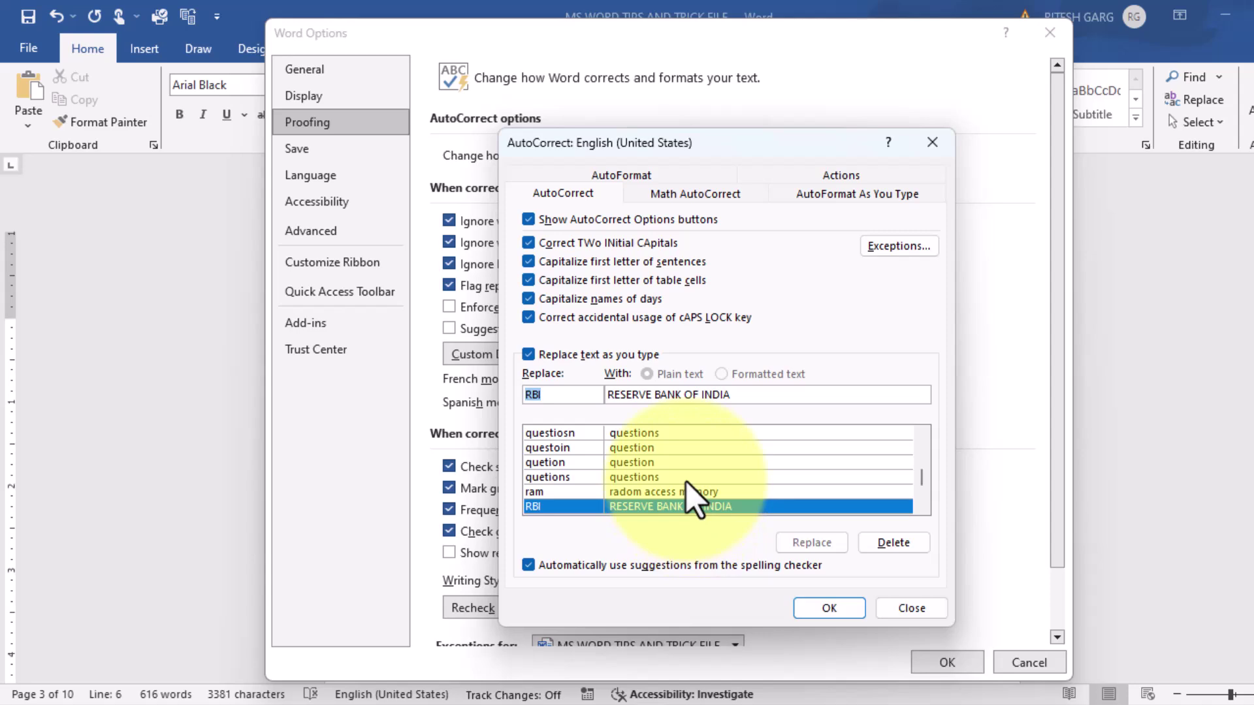
left_click(817, 605)
Close Word Options and type RBI so it expands to RESERVE BANK OF INDIA
left_click(941, 664)
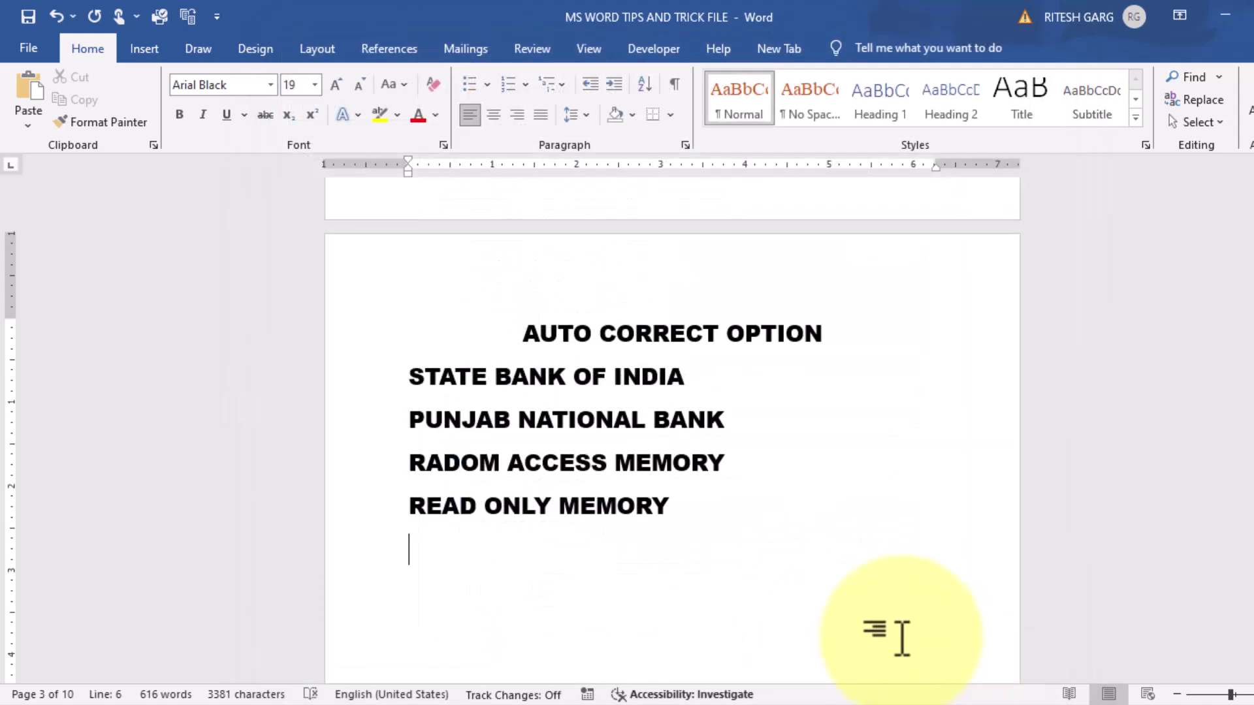
type("R")
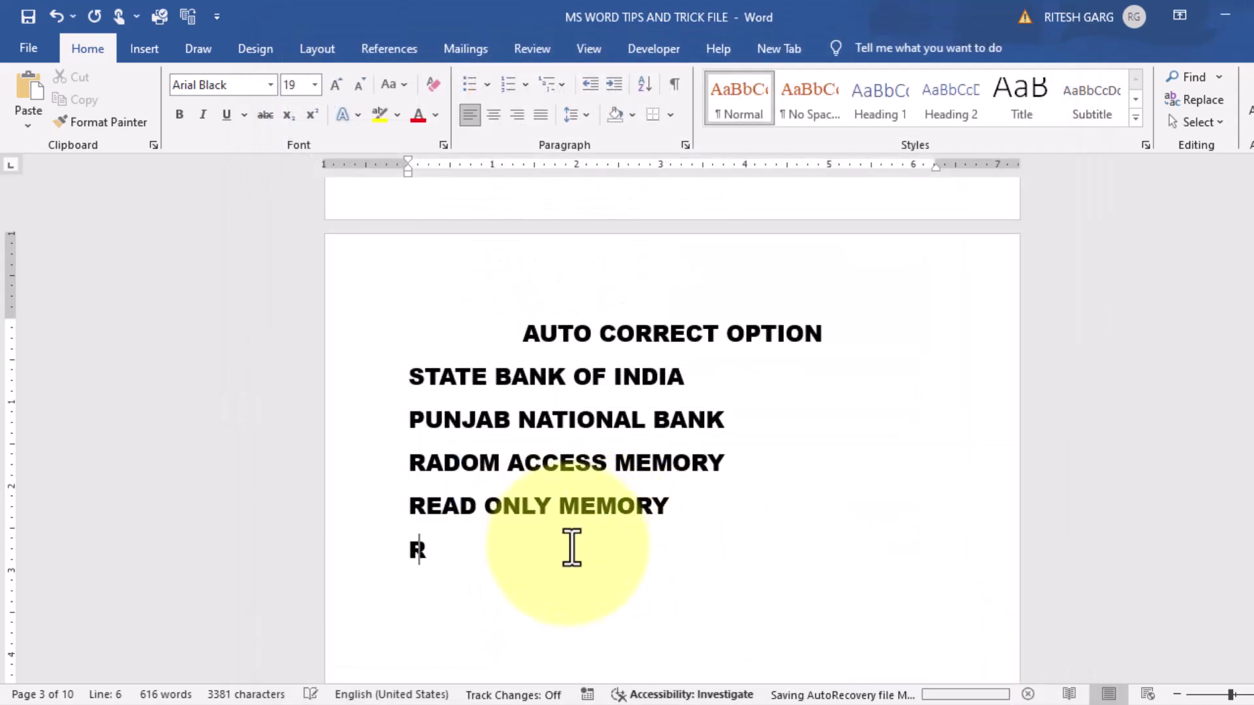
type("BI")
key("Return")
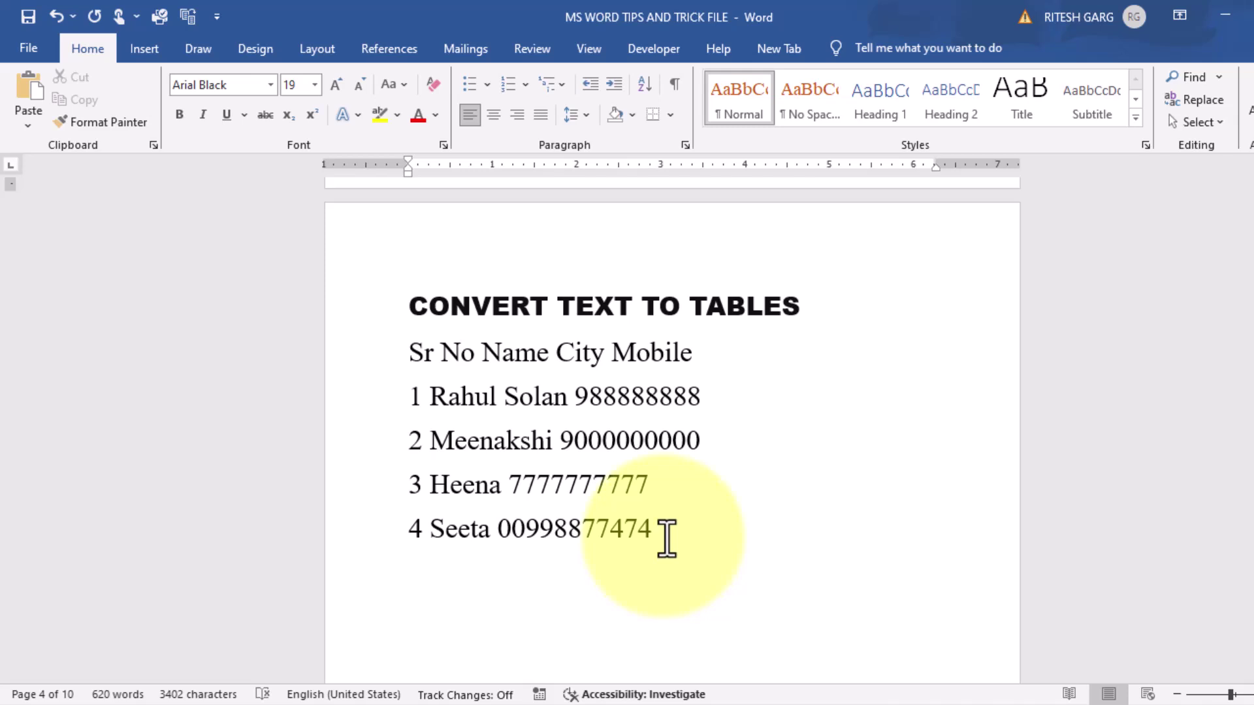
Select the five lines from 'Sr No Name City Mobile' through the '4 Seeta' entry
left_click_drag(410, 356, 652, 532)
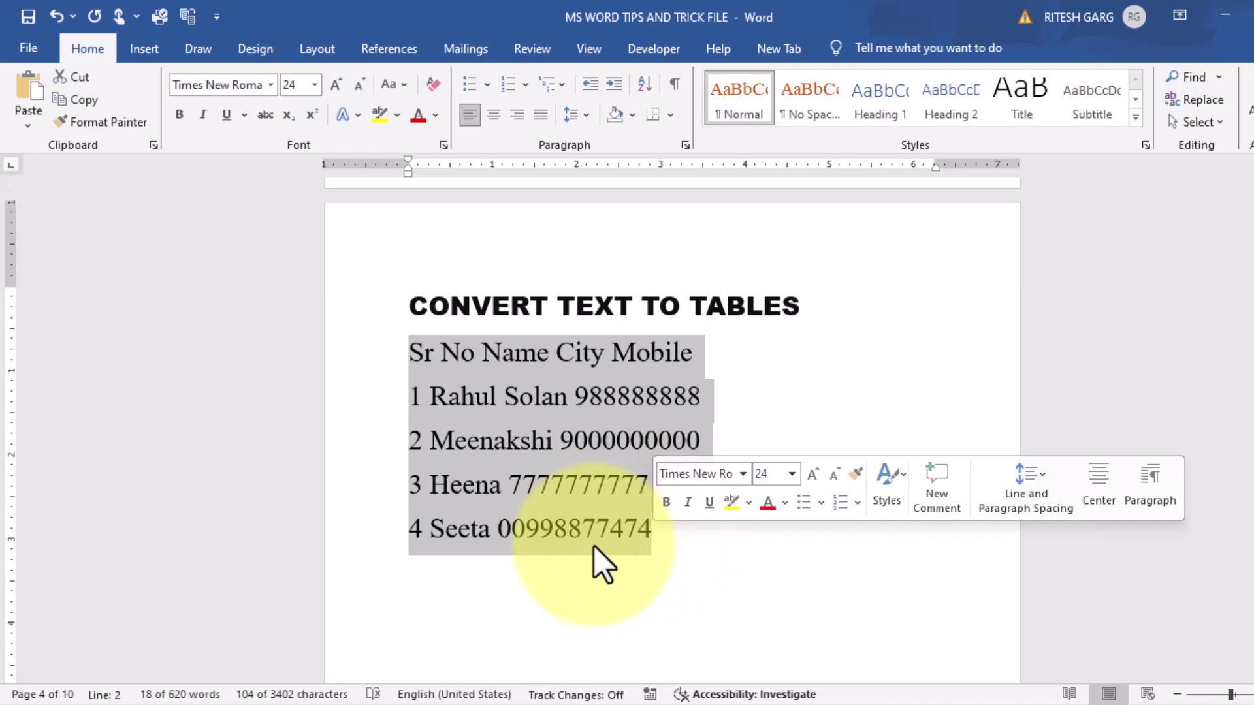
left_click(464, 359)
left_click_drag(475, 358, 484, 359)
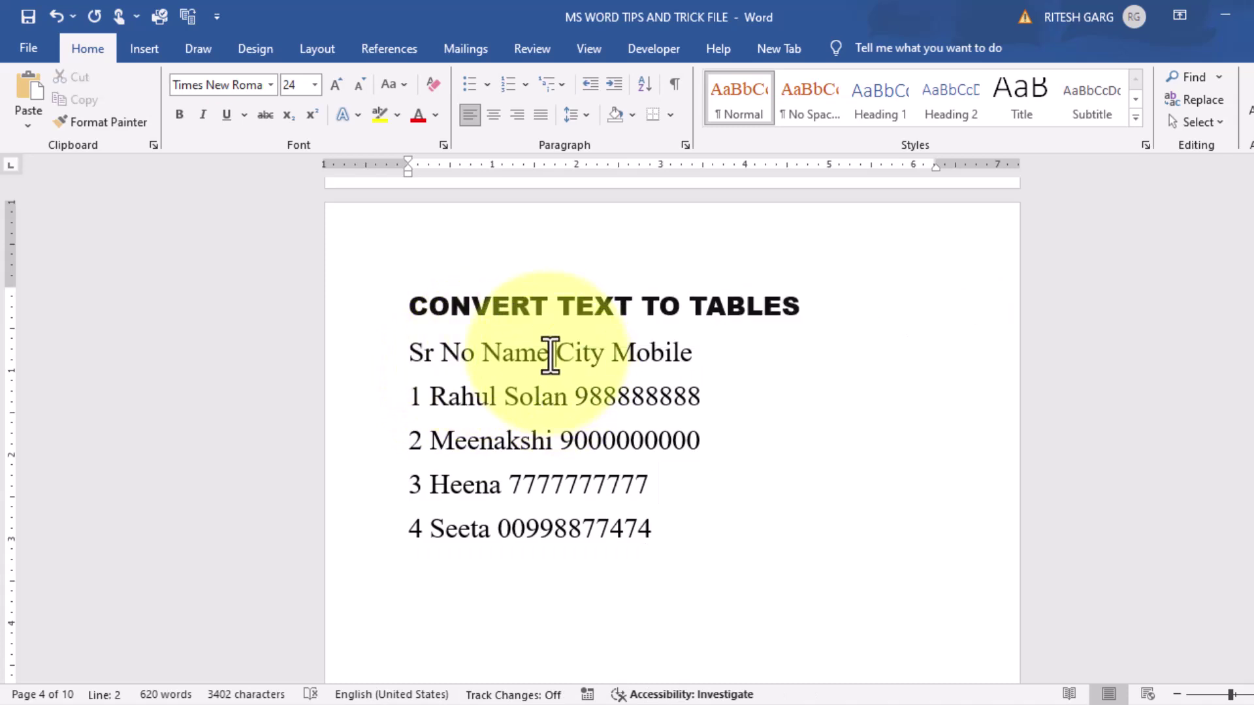
left_click_drag(550, 358, 614, 358)
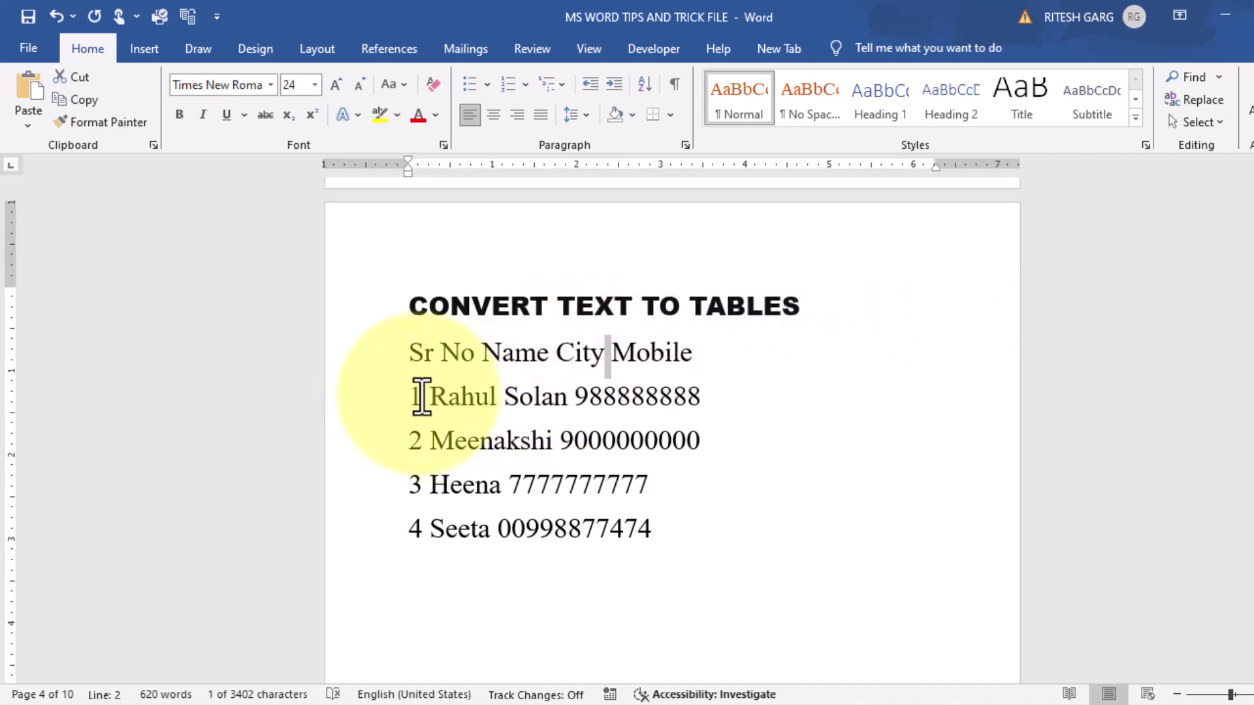
left_click_drag(421, 397, 429, 395)
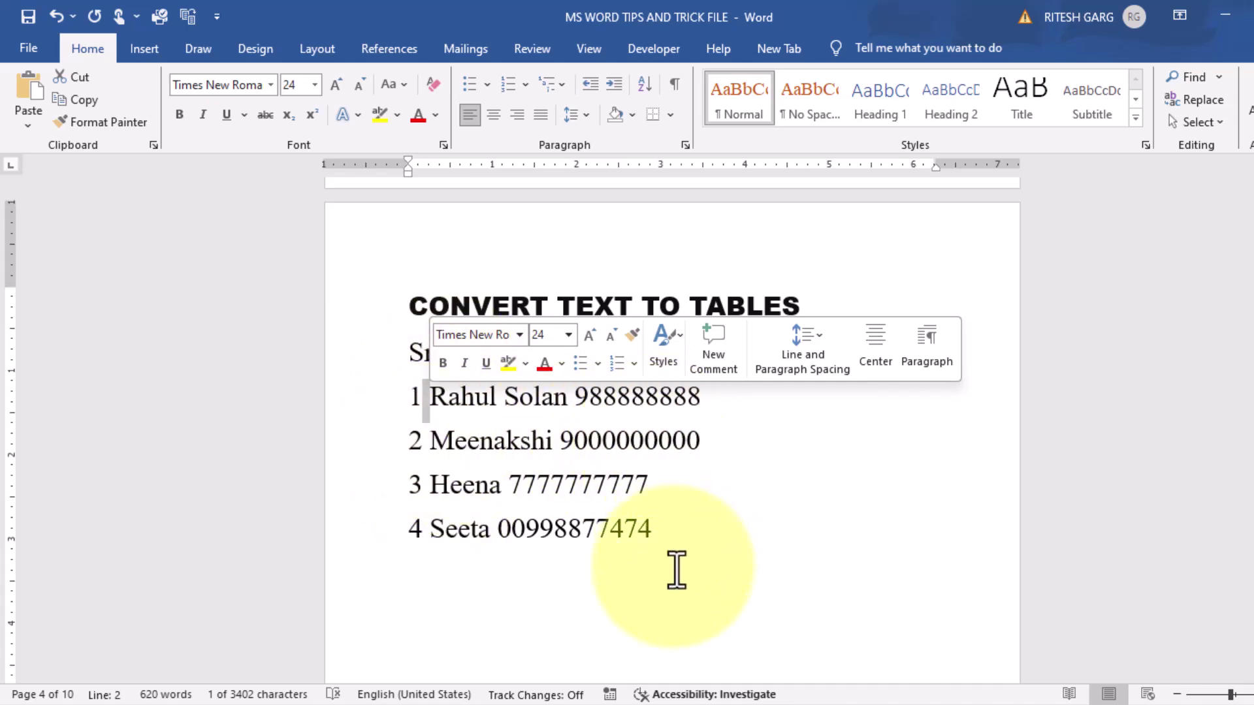
mouse_move(669, 540)
left_mouse_down()
mouse_move(591, 457)
mouse_move(394, 350)
left_mouse_up()
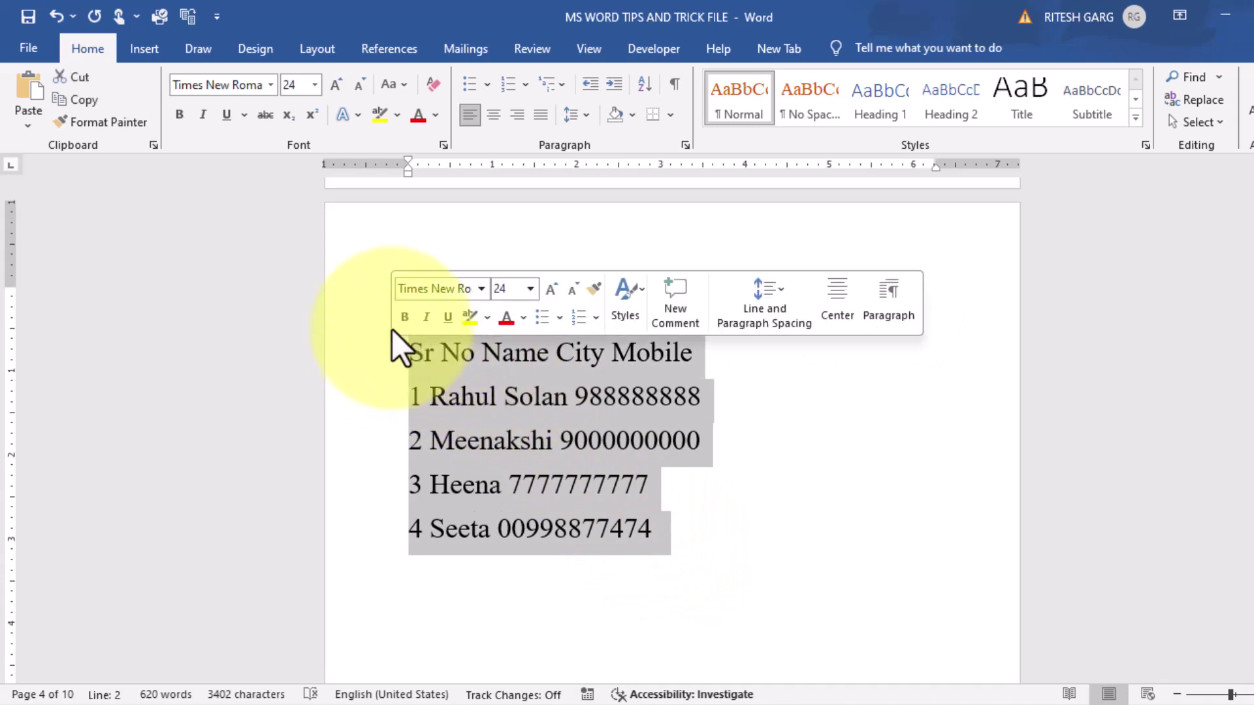
Convert the selected lines into a table using Convert Text to Table with the Other separator
left_click(131, 62)
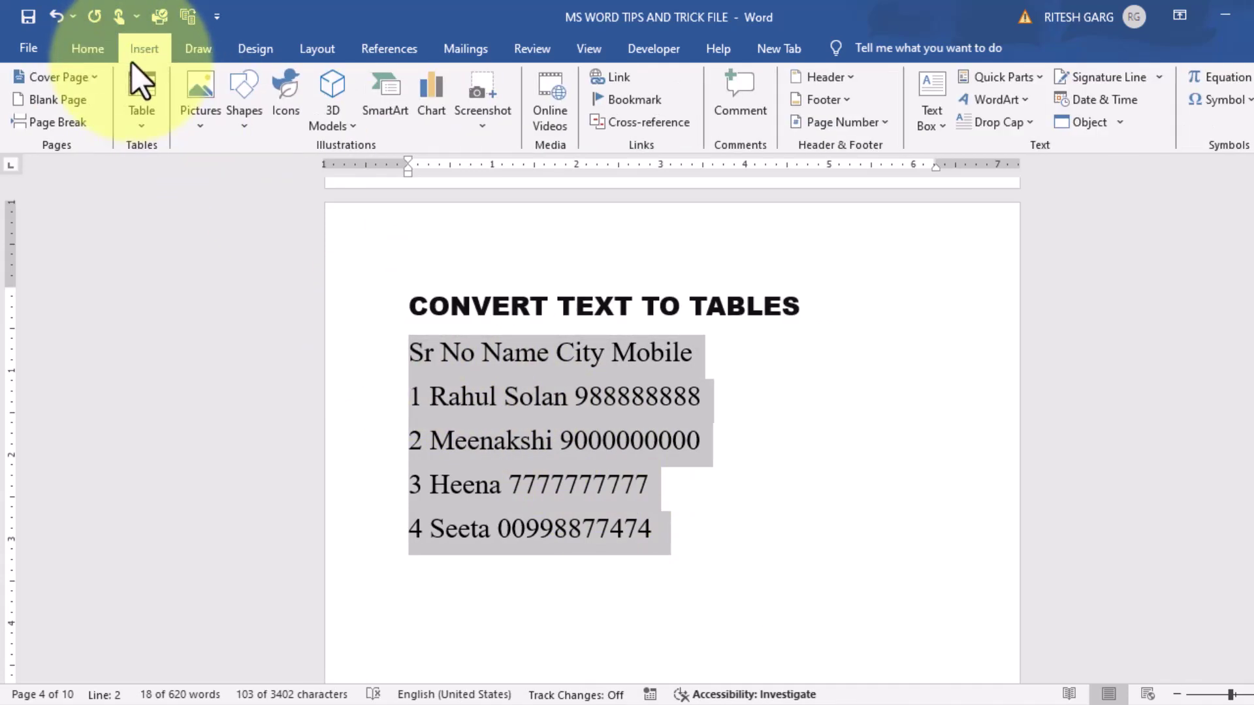
left_click(139, 128)
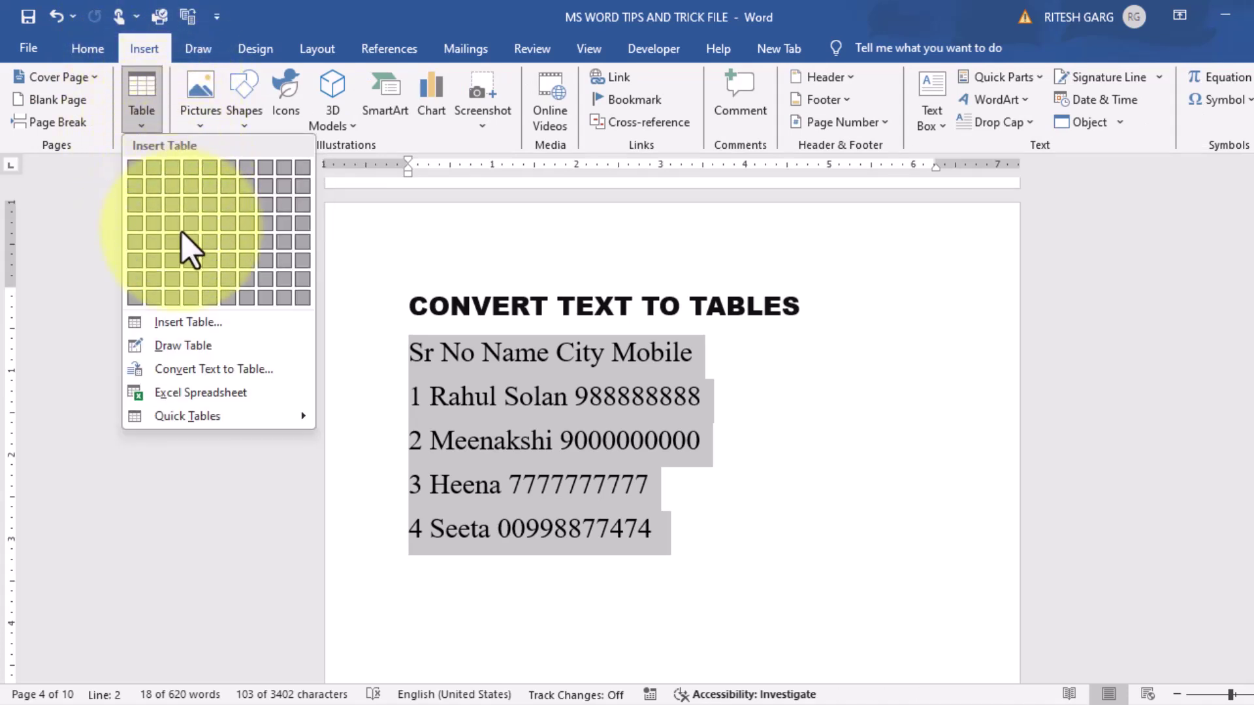
left_click(209, 370)
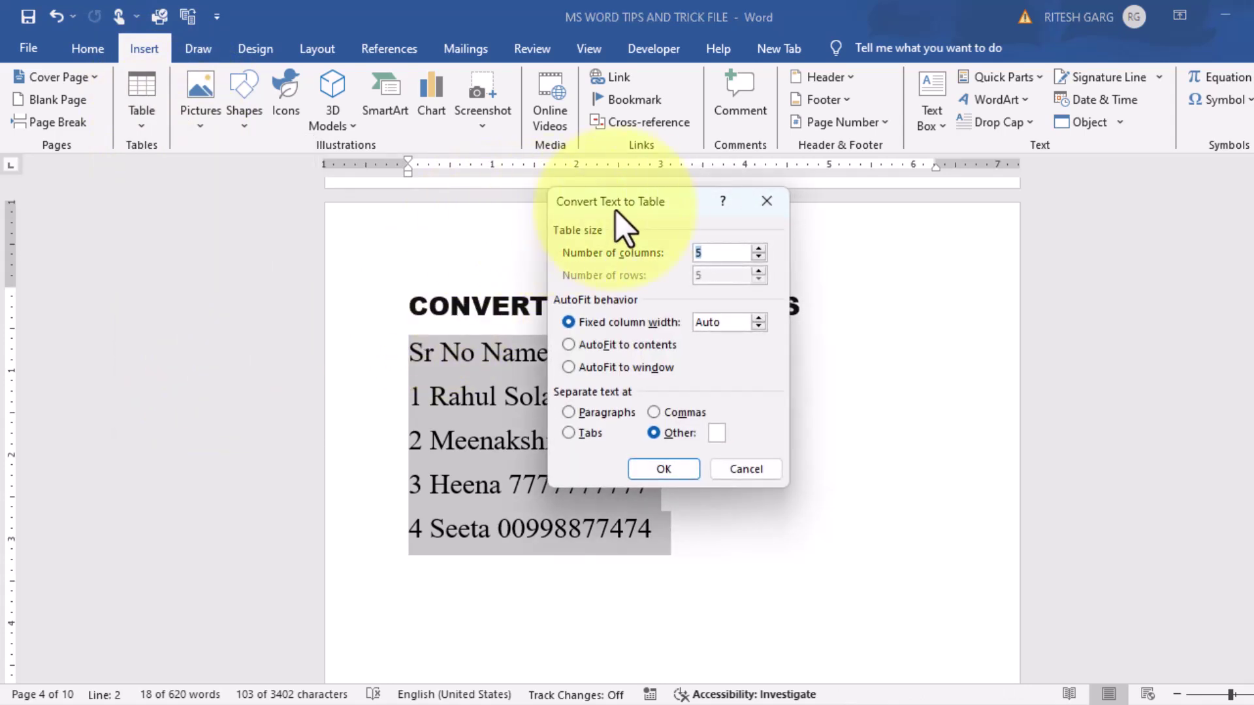
left_click_drag(630, 196, 727, 199)
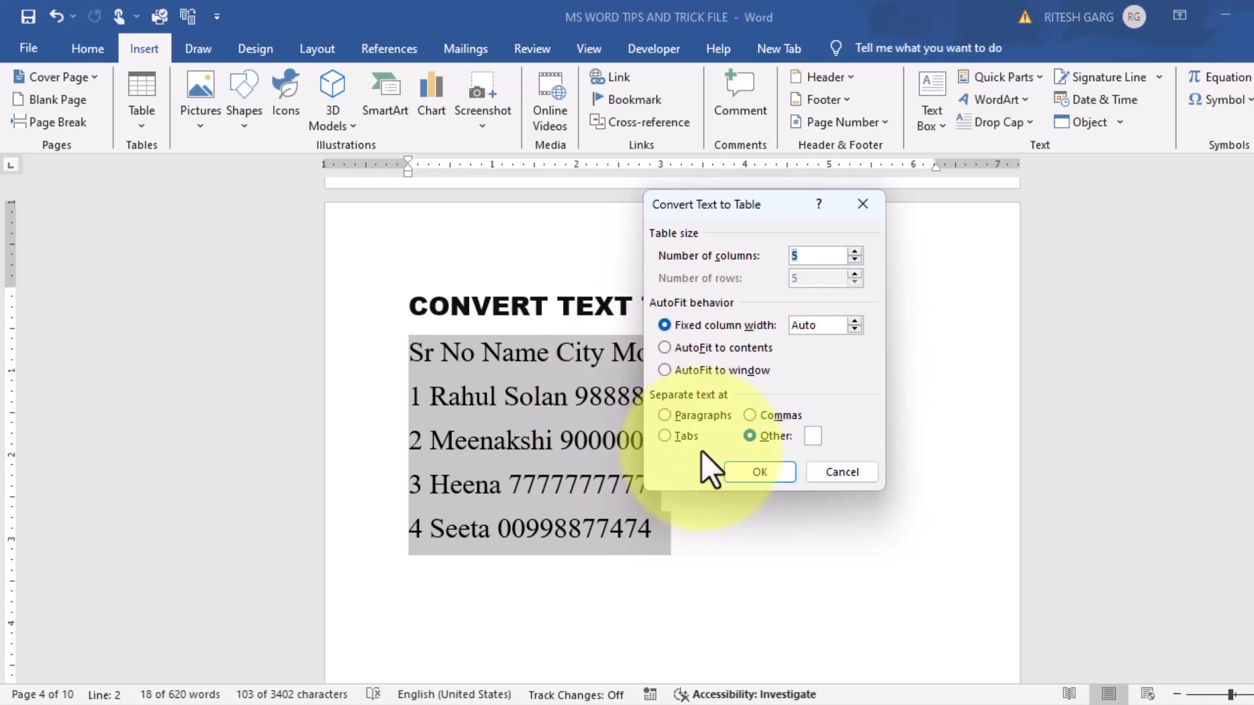
left_click(753, 436)
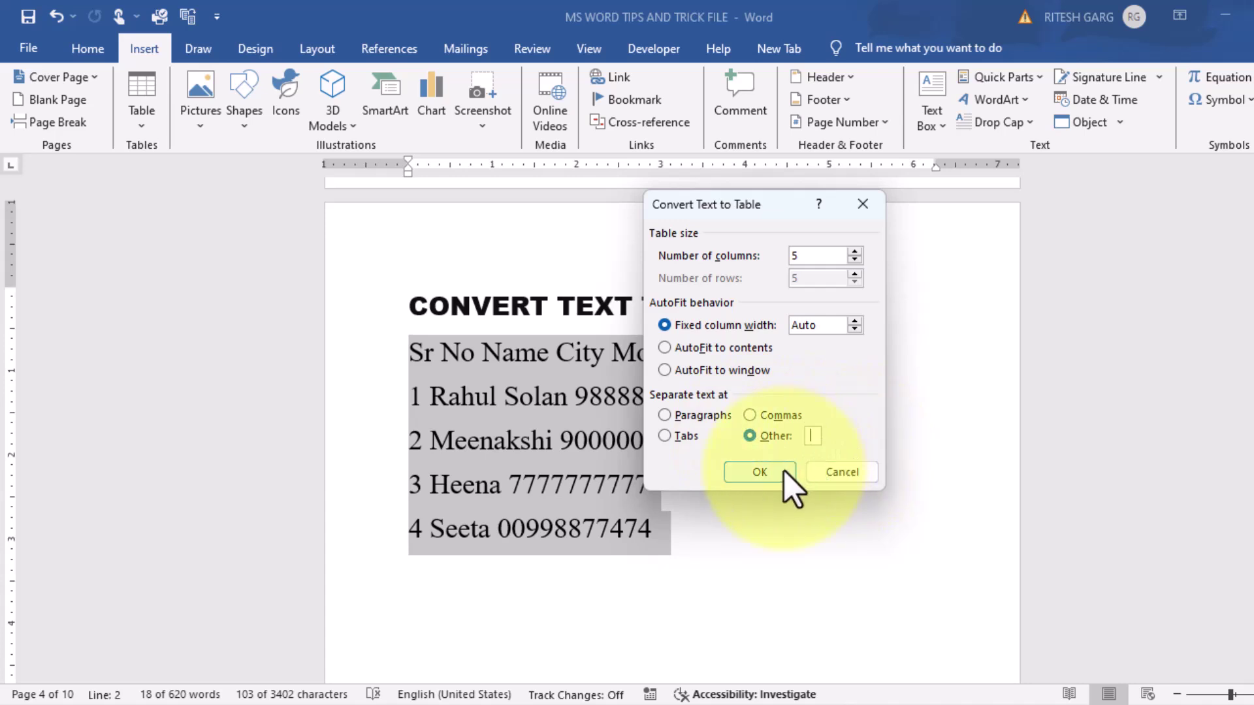
left_click(759, 472)
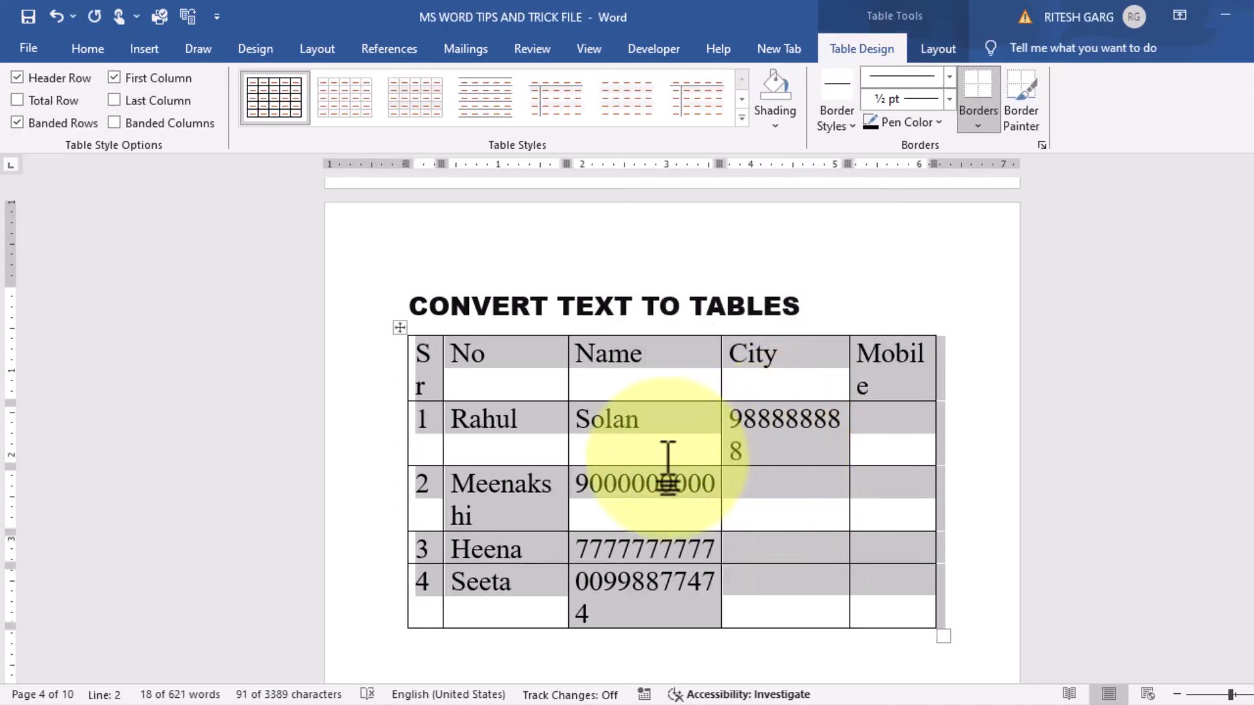
Set the whole table's text to font size 20
left_click(660, 448)
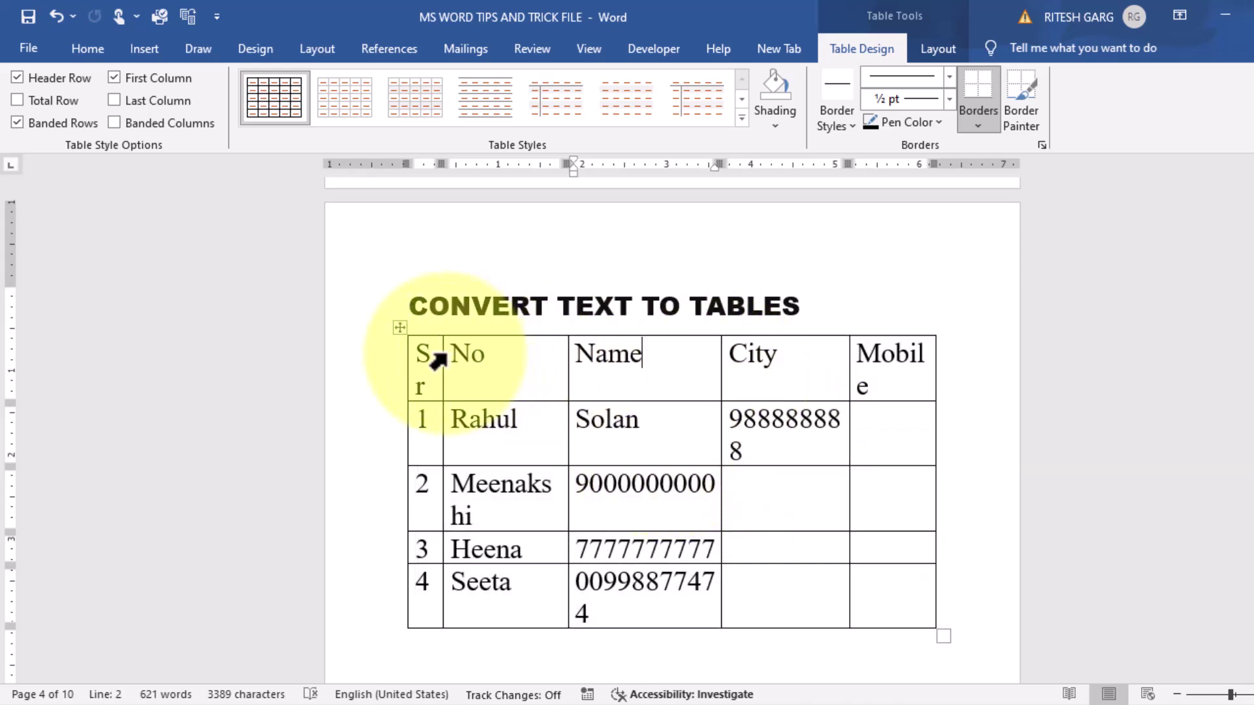
left_click_drag(449, 356, 884, 607)
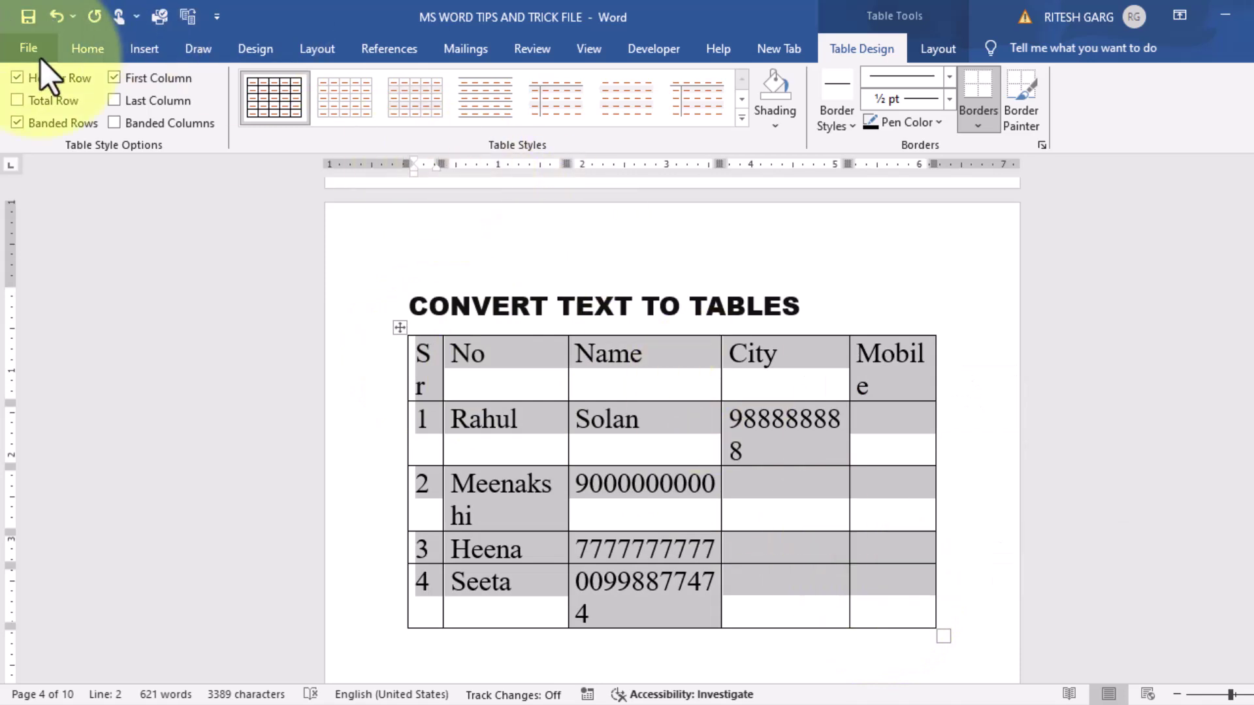
left_click(87, 53)
left_click(316, 85)
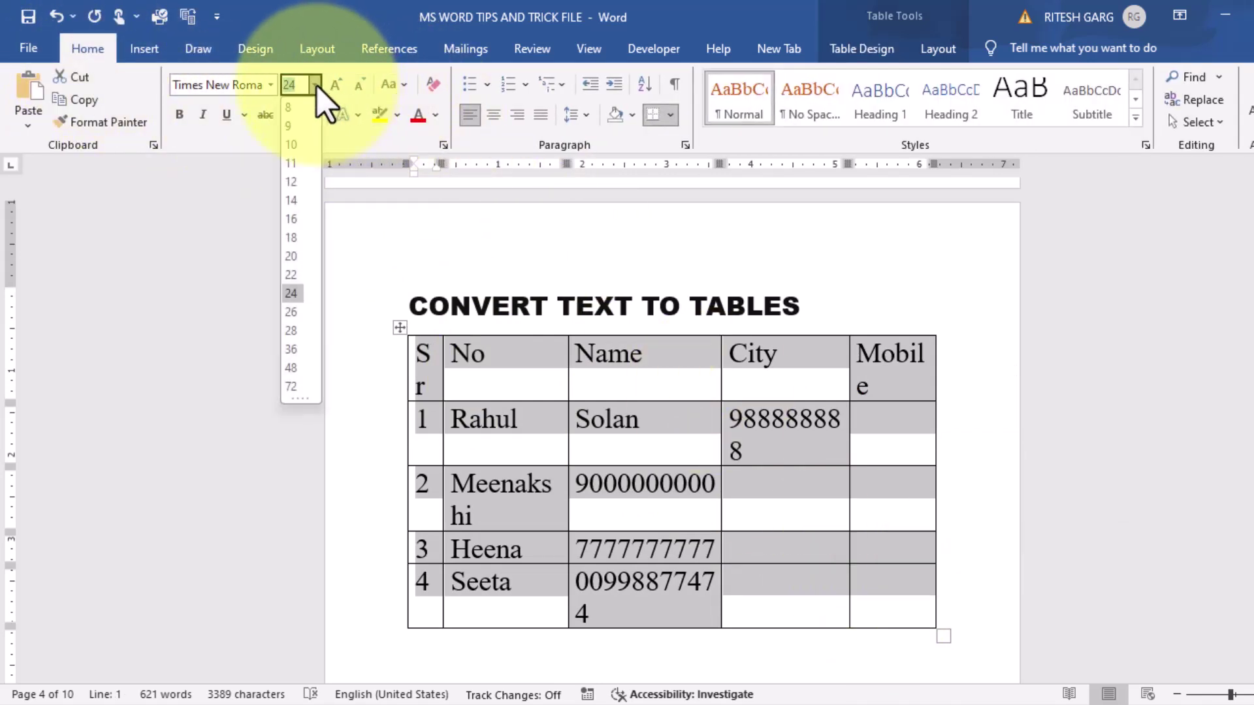
left_click(293, 258)
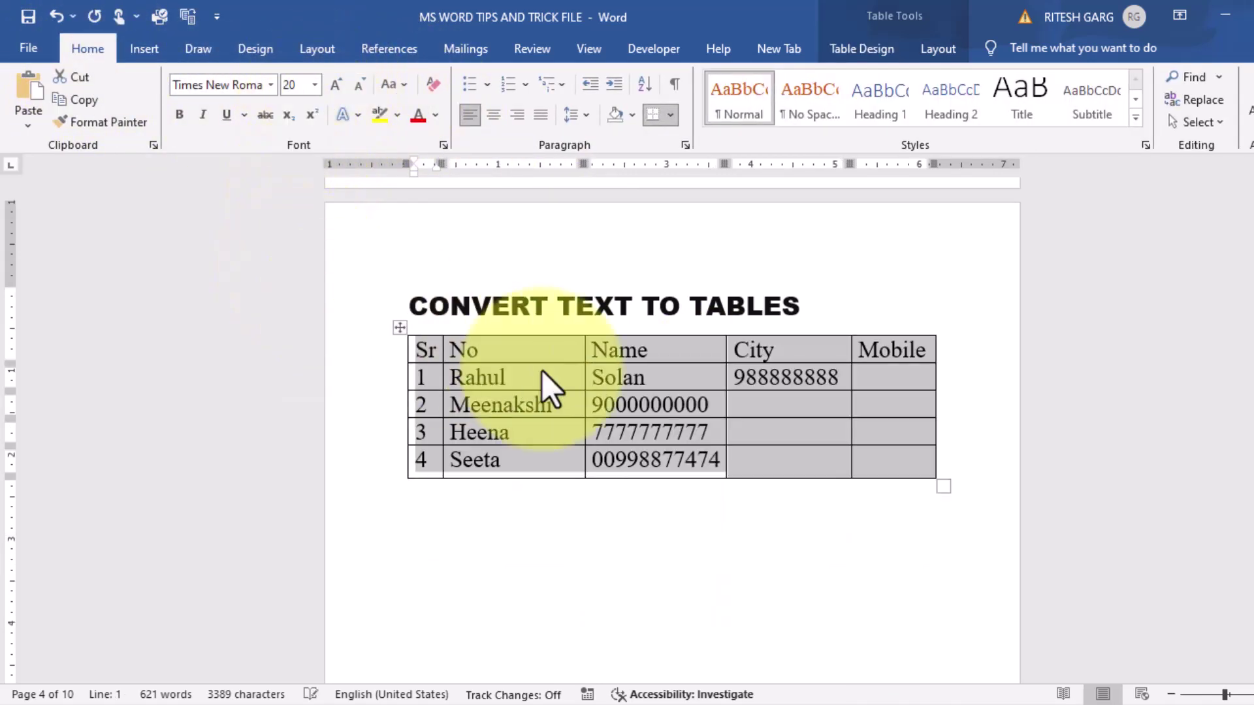
left_click(748, 379)
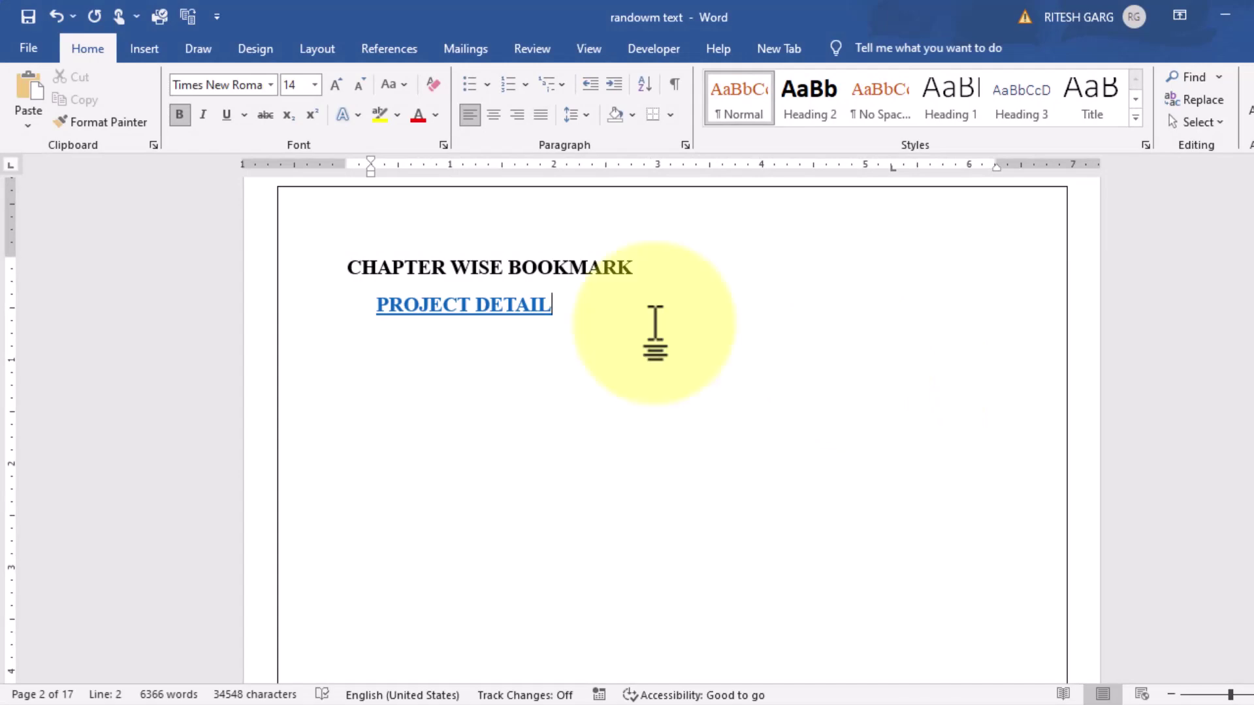
Follow the PROJECT DETAIL link to its heading in the randowm text document
left_click(501, 316)
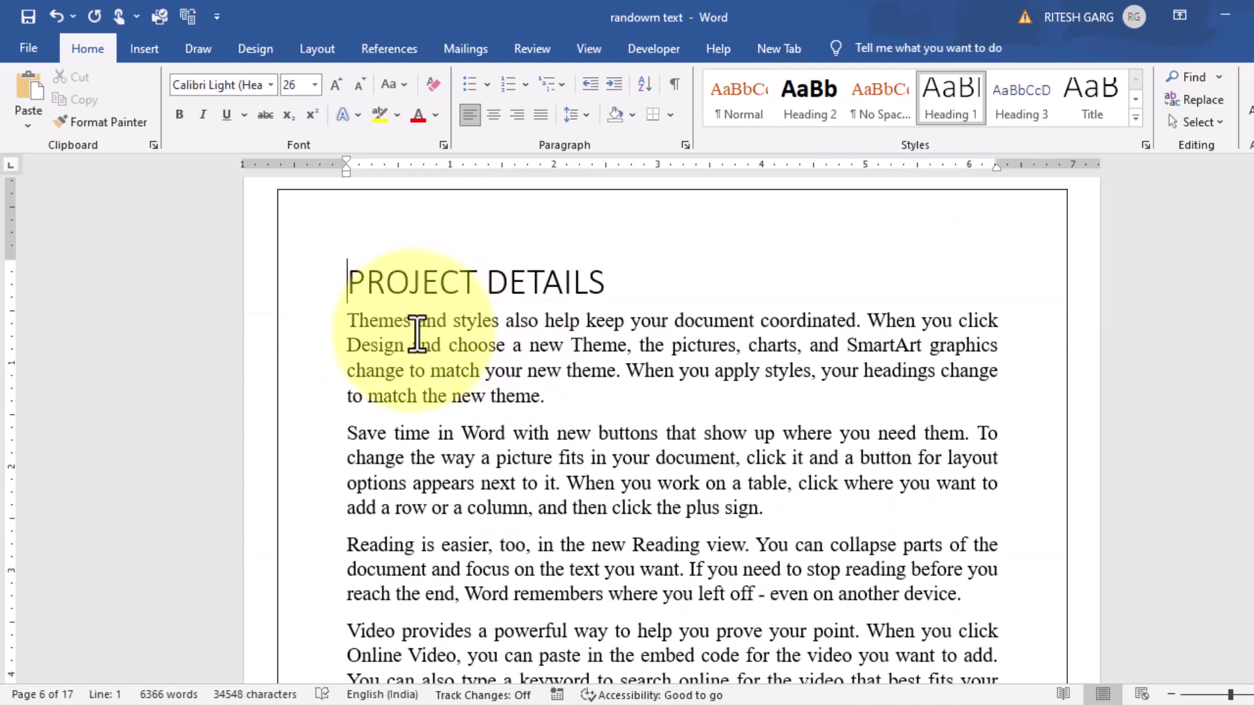
scroll(412, 347, "up", 2)
scroll(411, 346, "up", 10)
scroll(412, 346, "up", 5)
scroll(412, 328, "up", 5)
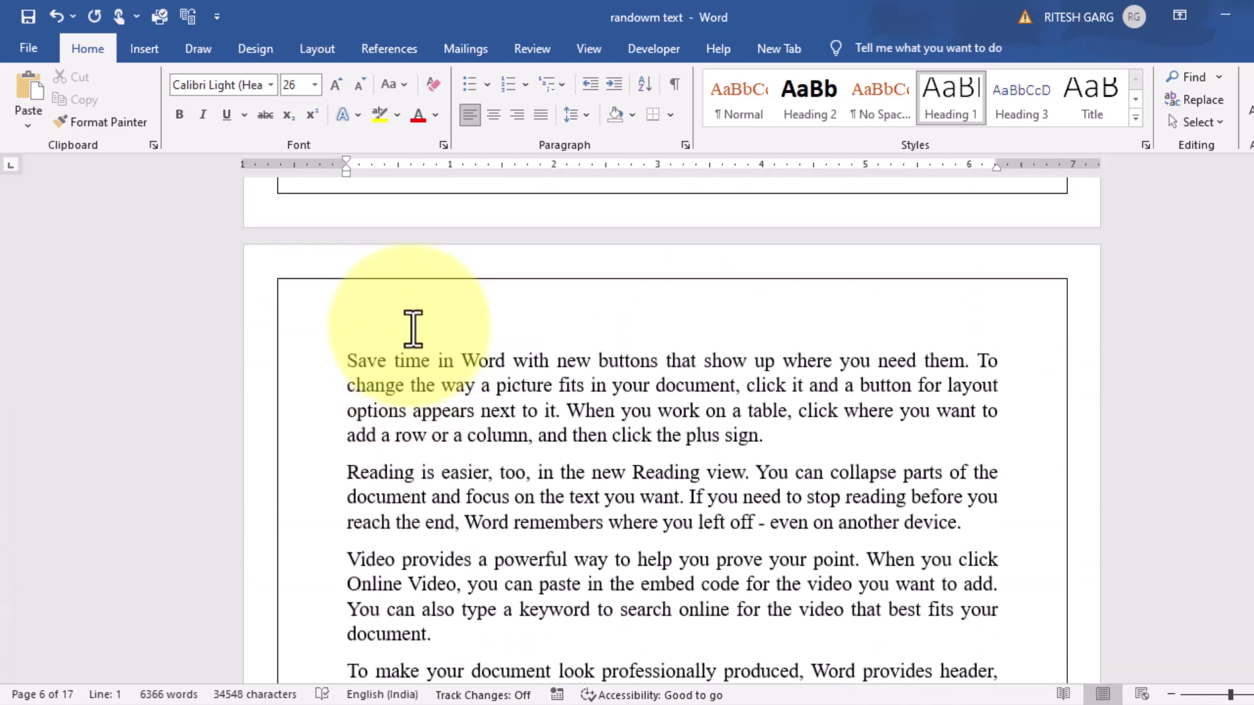
scroll(1201, 230, "up", 3)
scroll(1251, 313, "up", 5)
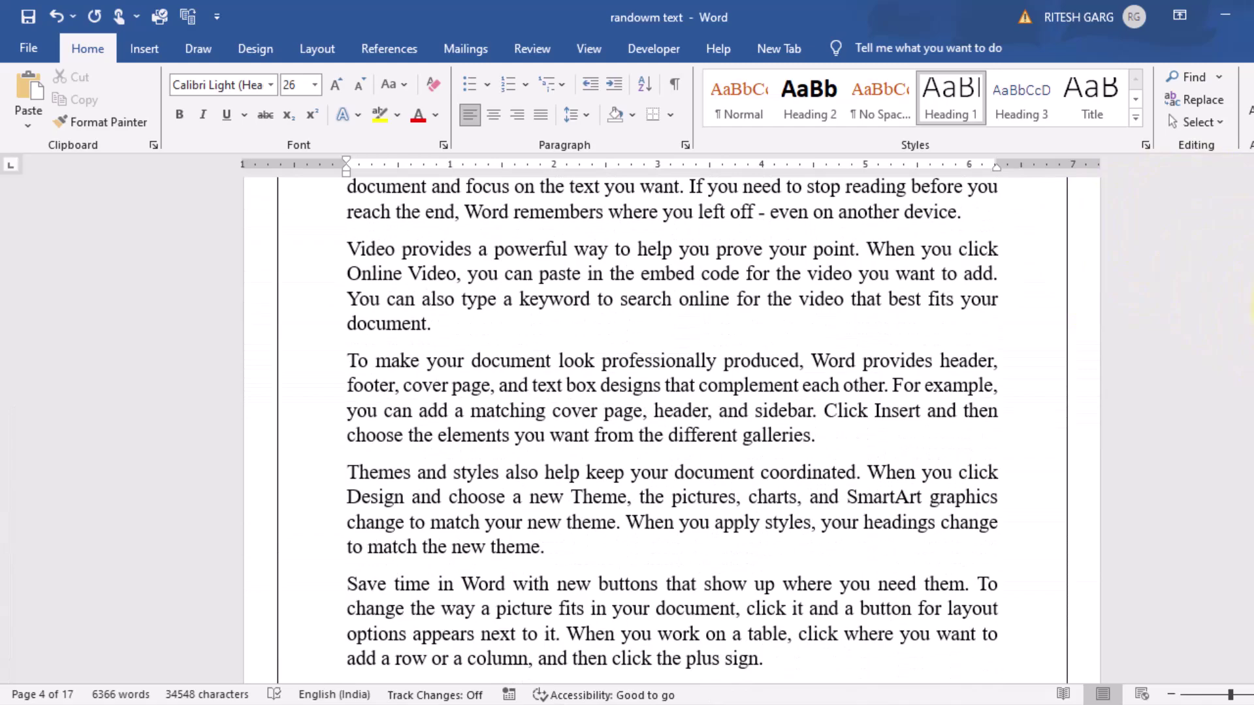
left_click_drag(1251, 312, 1251, 261)
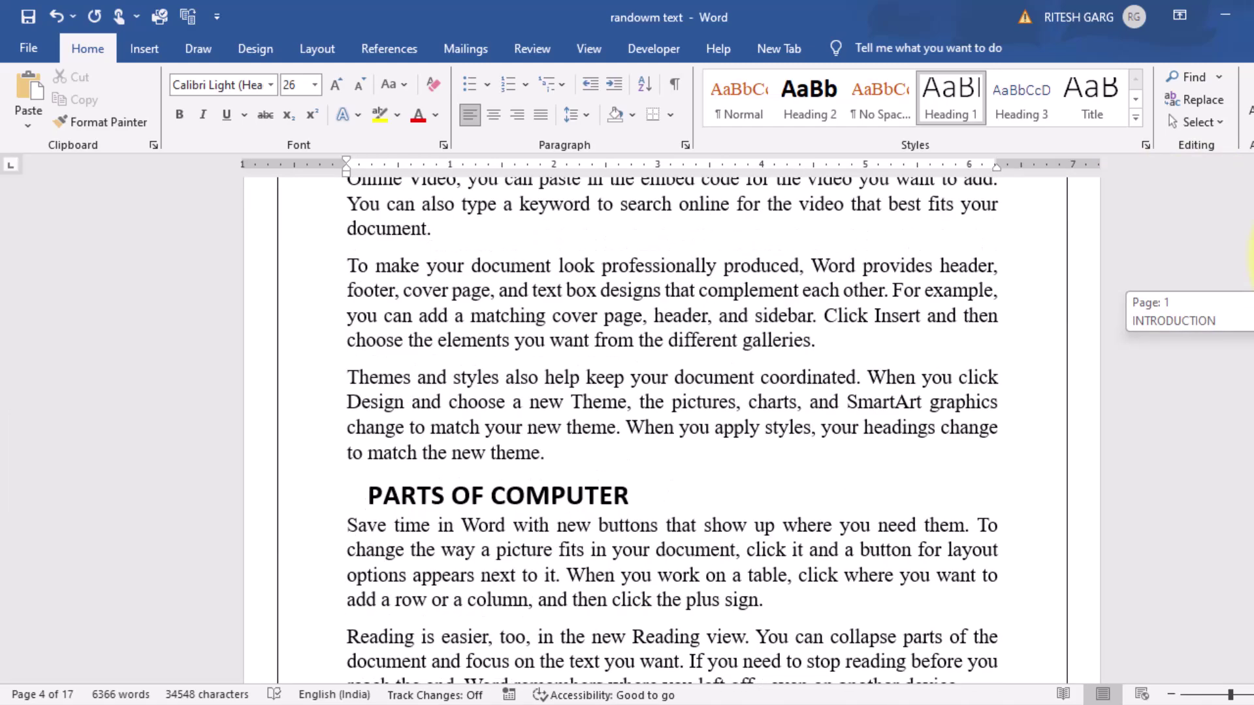
Scroll past the INTRODUCTION and PROJECT DETAILS pages to the SUMMARY section on page 5
left_click(837, 356)
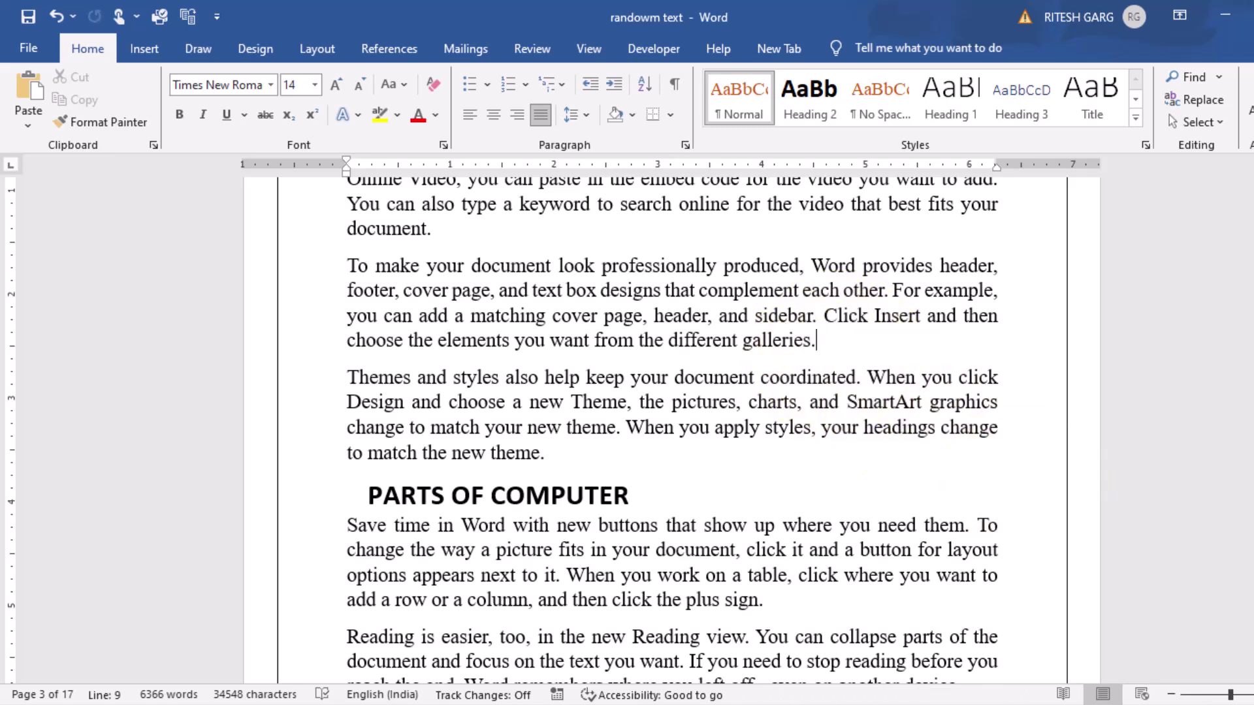
left_click(639, 341)
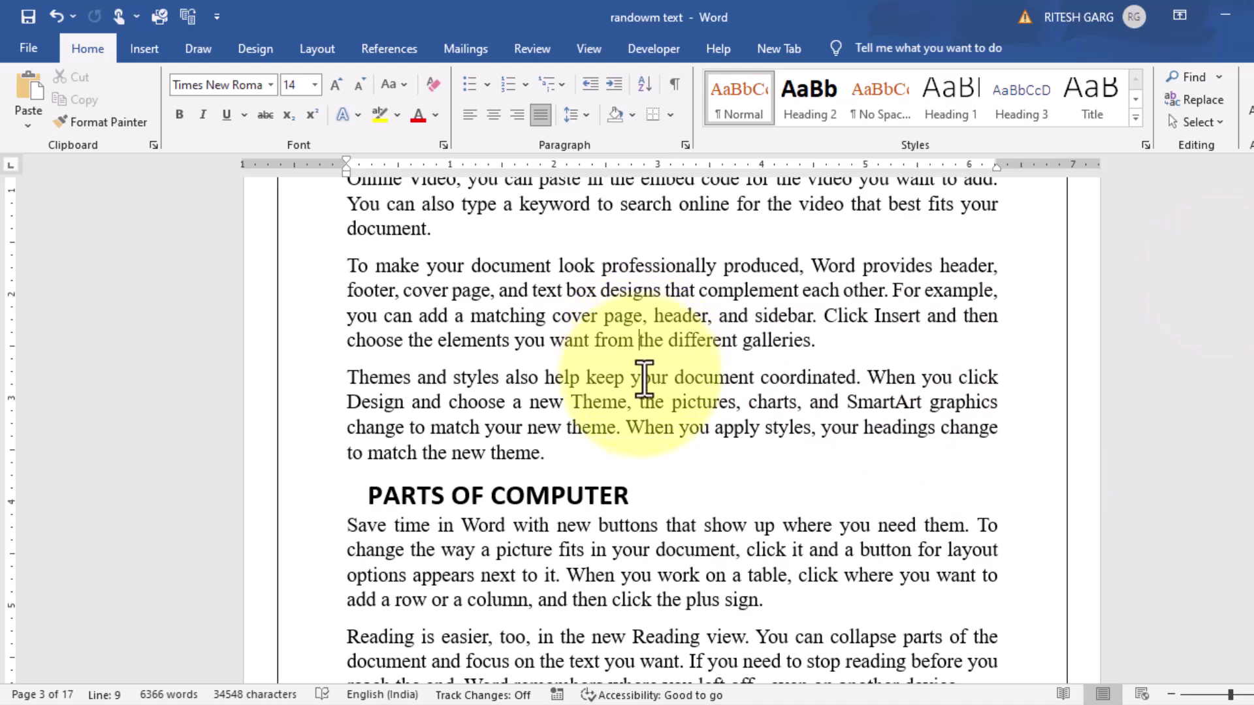
scroll(638, 353, "down", 2, "ctrl")
scroll(638, 392, "down", 2, "ctrl")
scroll(638, 415, "up", 3)
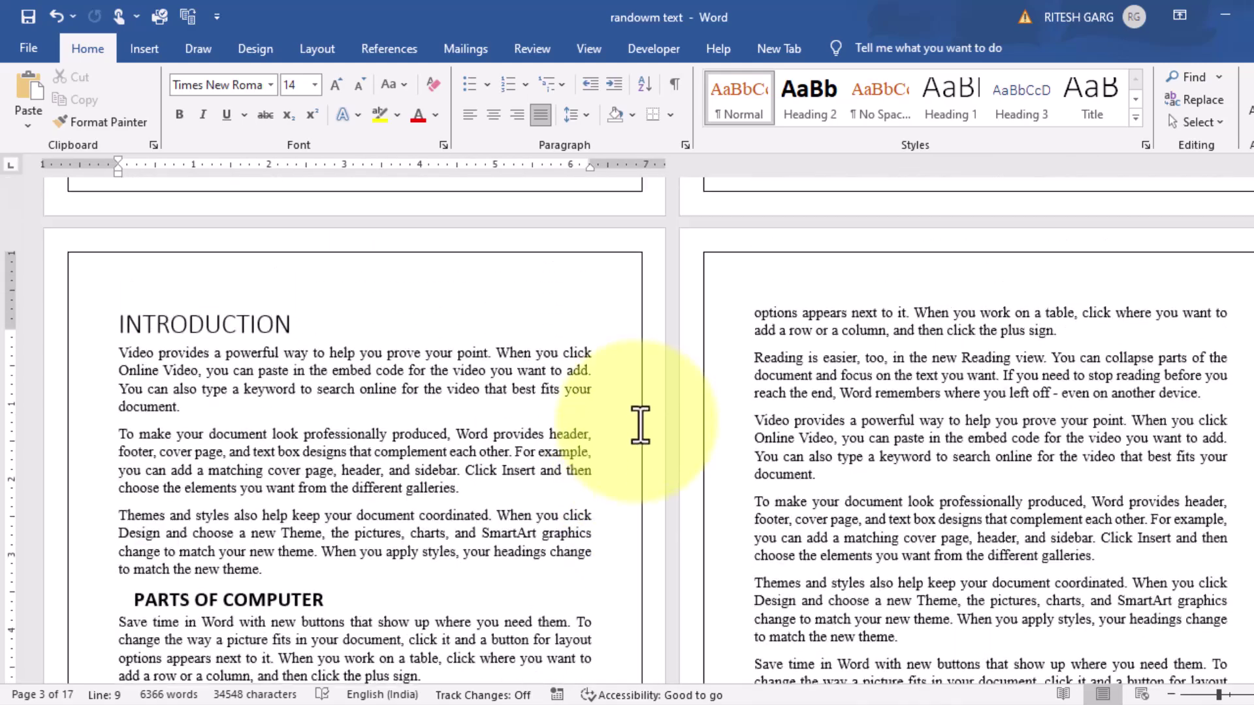
scroll(638, 428, "up", 3)
scroll(631, 431, "down", 1)
scroll(624, 433, "down", 3)
scroll(629, 441, "down", 5)
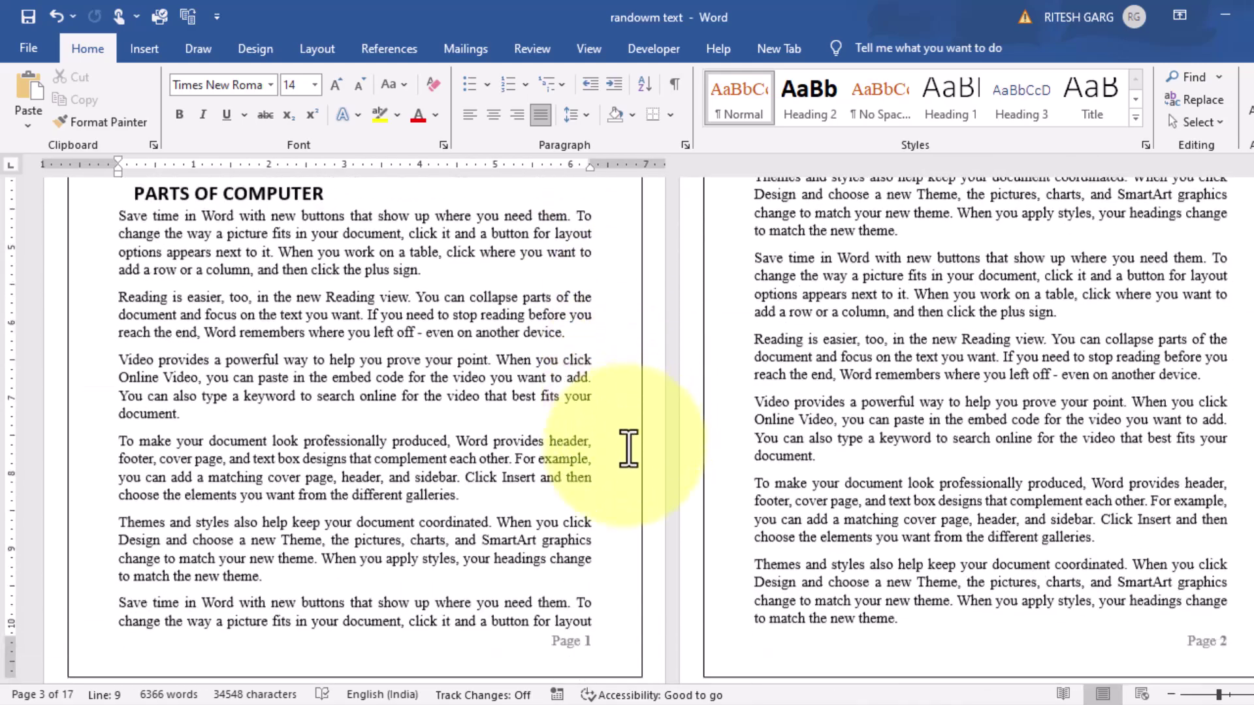
scroll(630, 448, "down", 1)
scroll(629, 448, "down", 3)
scroll(627, 450, "down", 2)
scroll(626, 452, "down", 2)
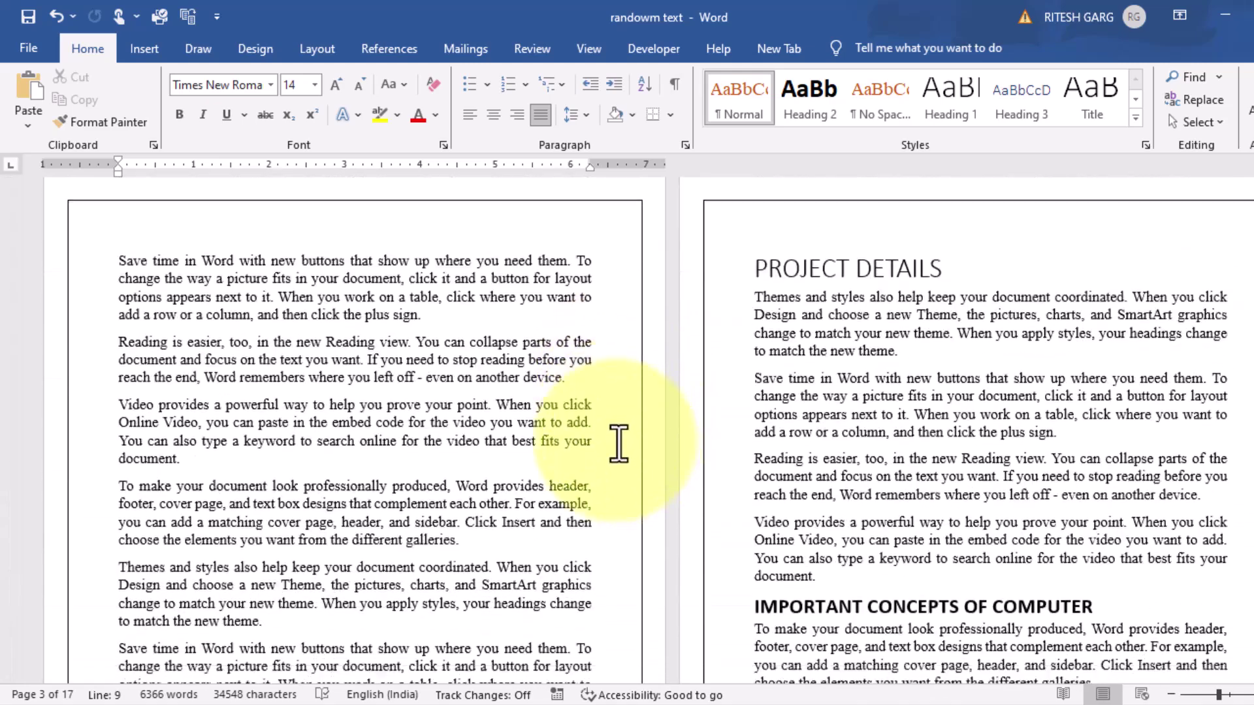
scroll(625, 450, "down", 3)
scroll(624, 450, "down", 4)
scroll(621, 447, "down", 2)
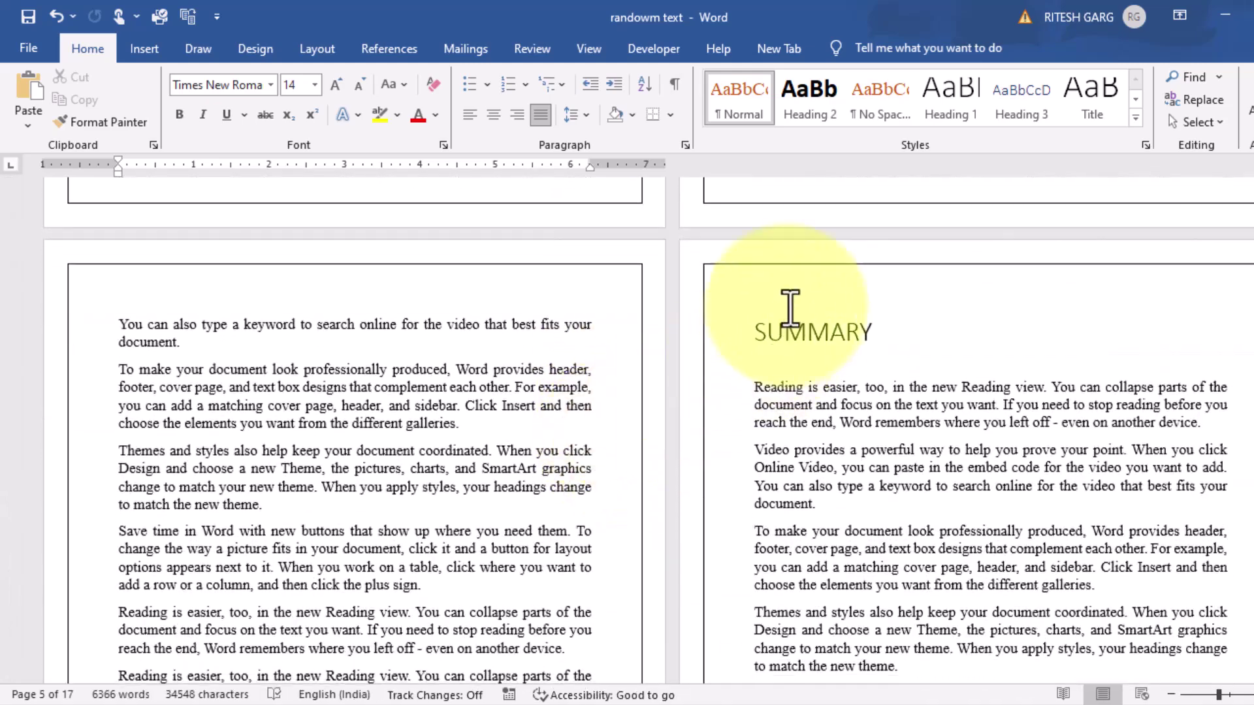
Add a bookmark named SUMMARY at the SUMMARY heading
left_click(774, 356)
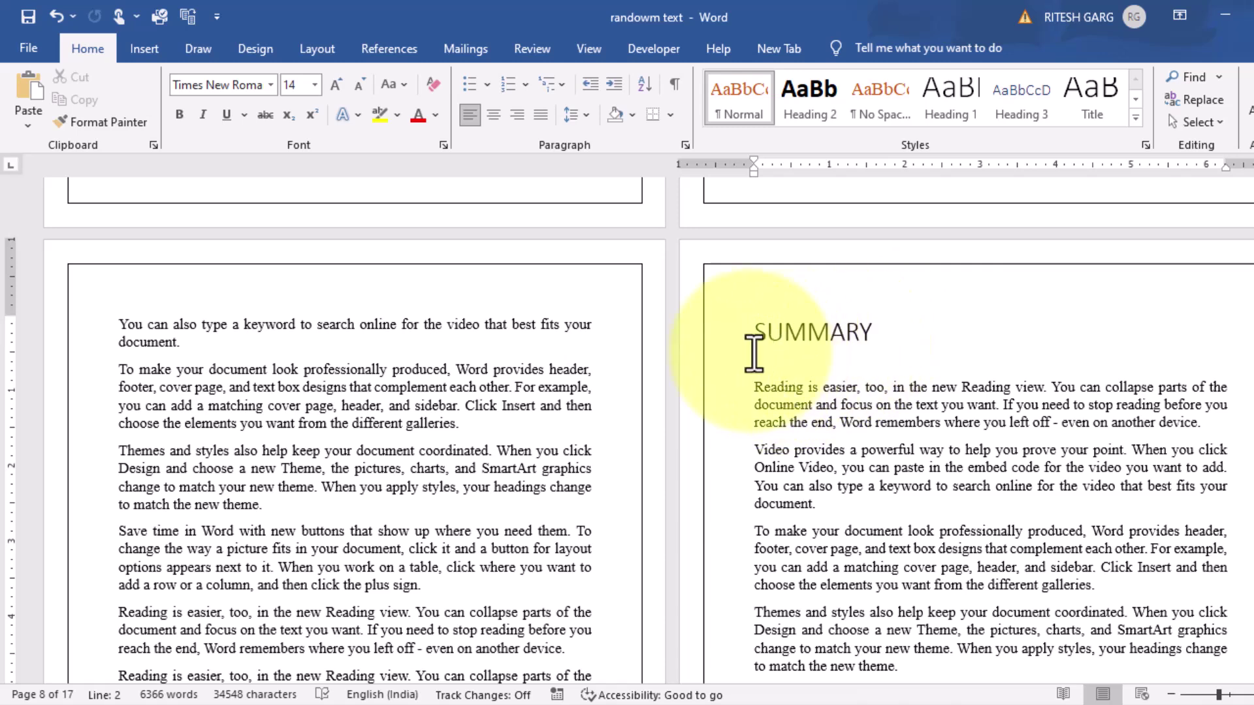
left_click(764, 333)
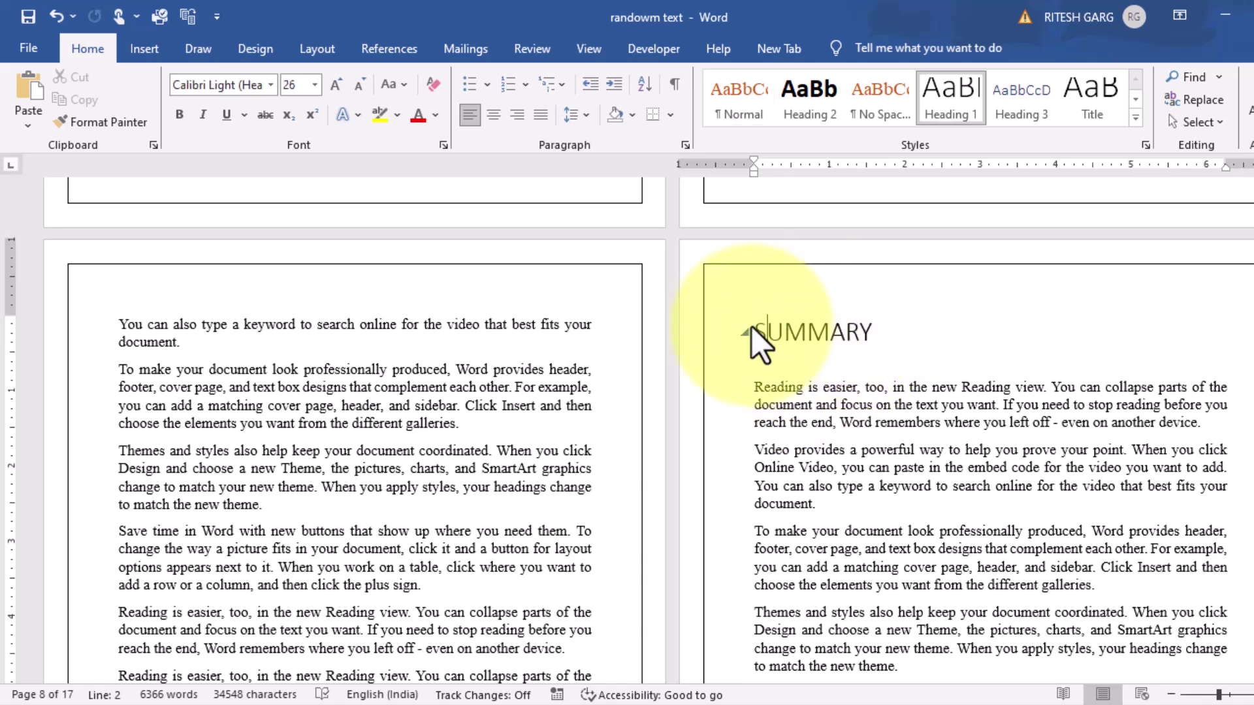
left_click(746, 332)
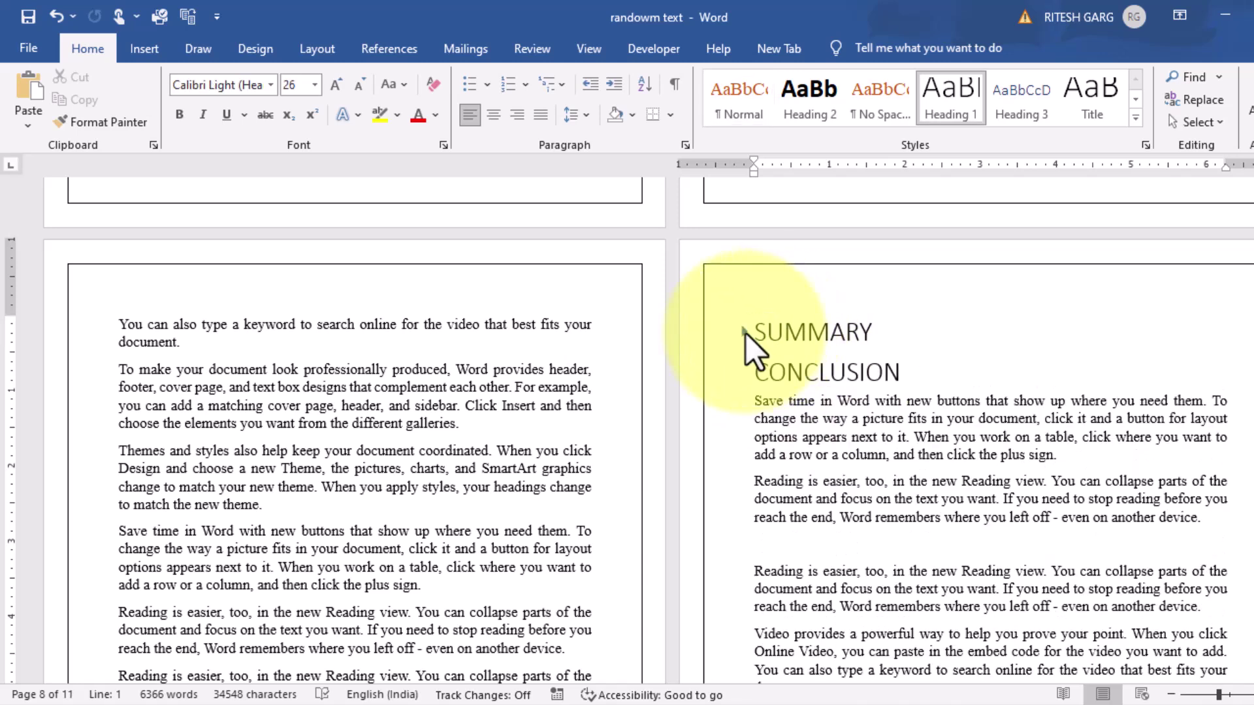
left_click(745, 333)
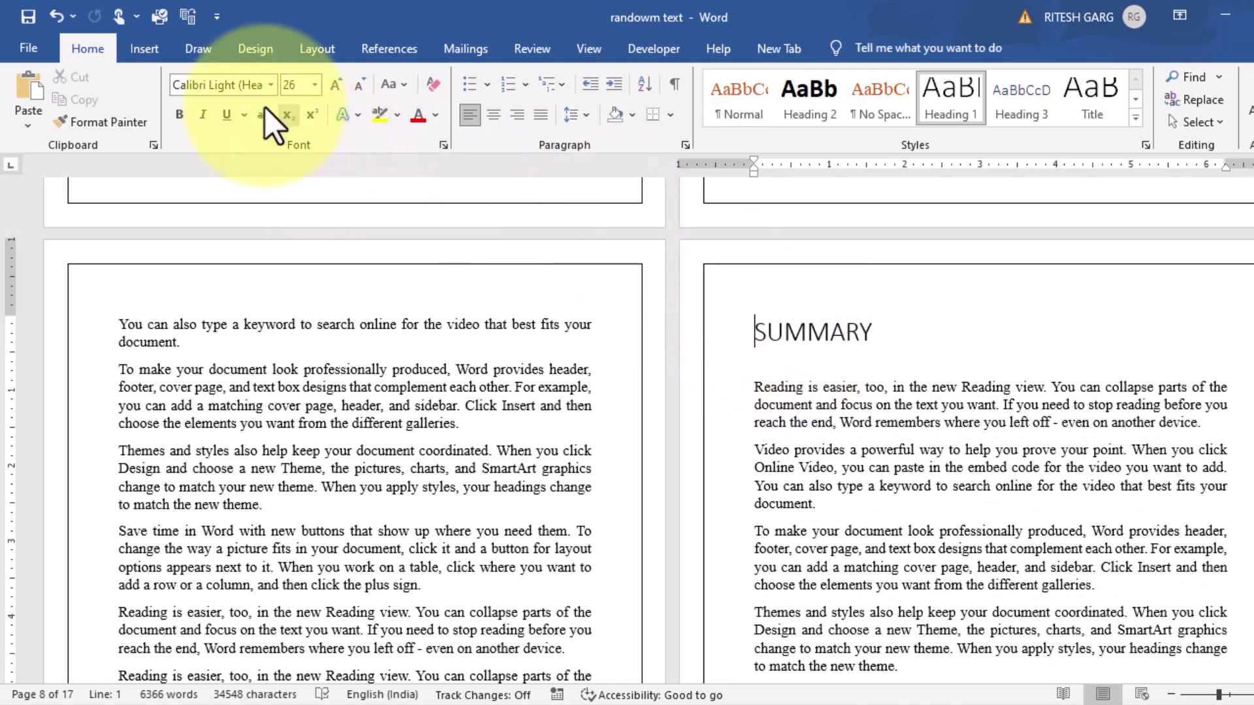
left_click(143, 51)
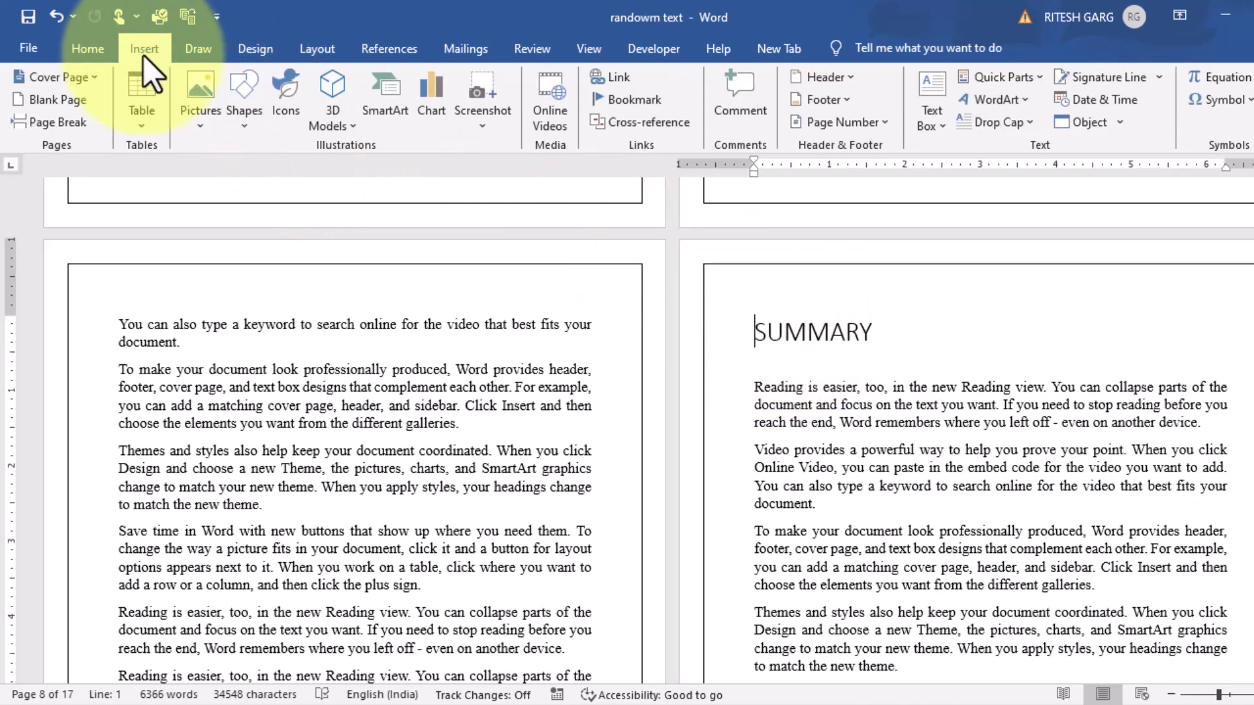
left_click(643, 104)
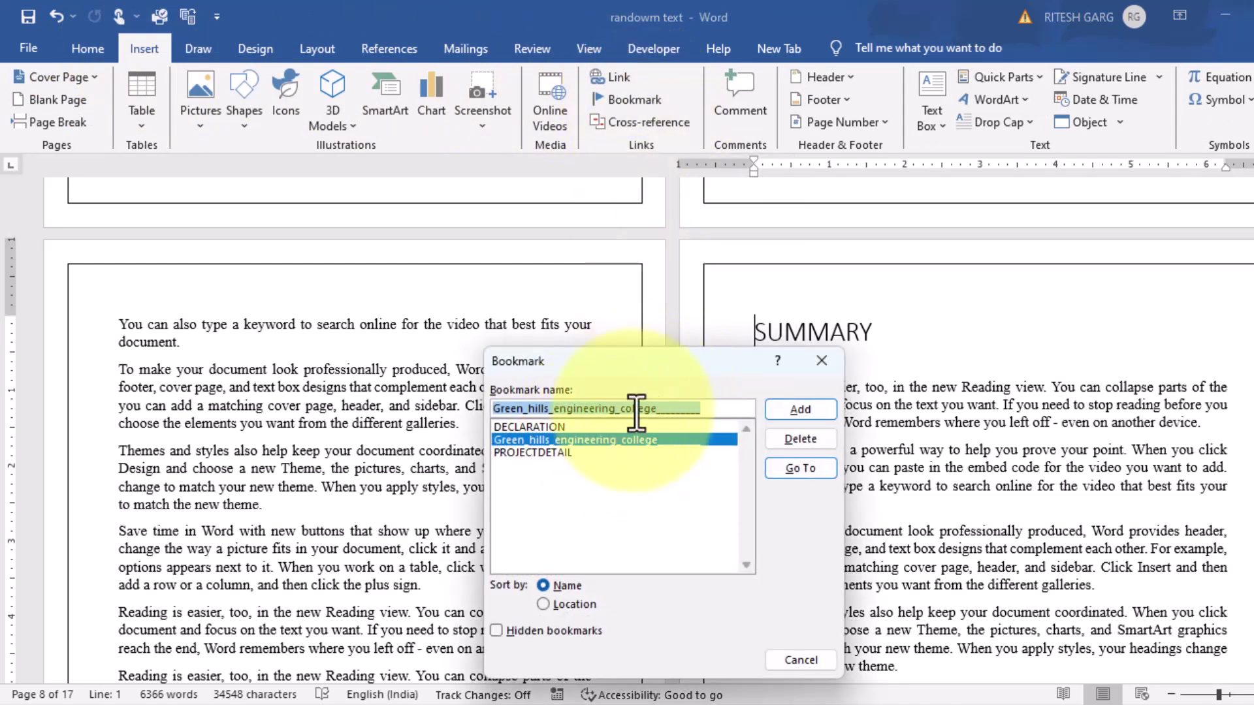
key("BackSpace")
type("SU")
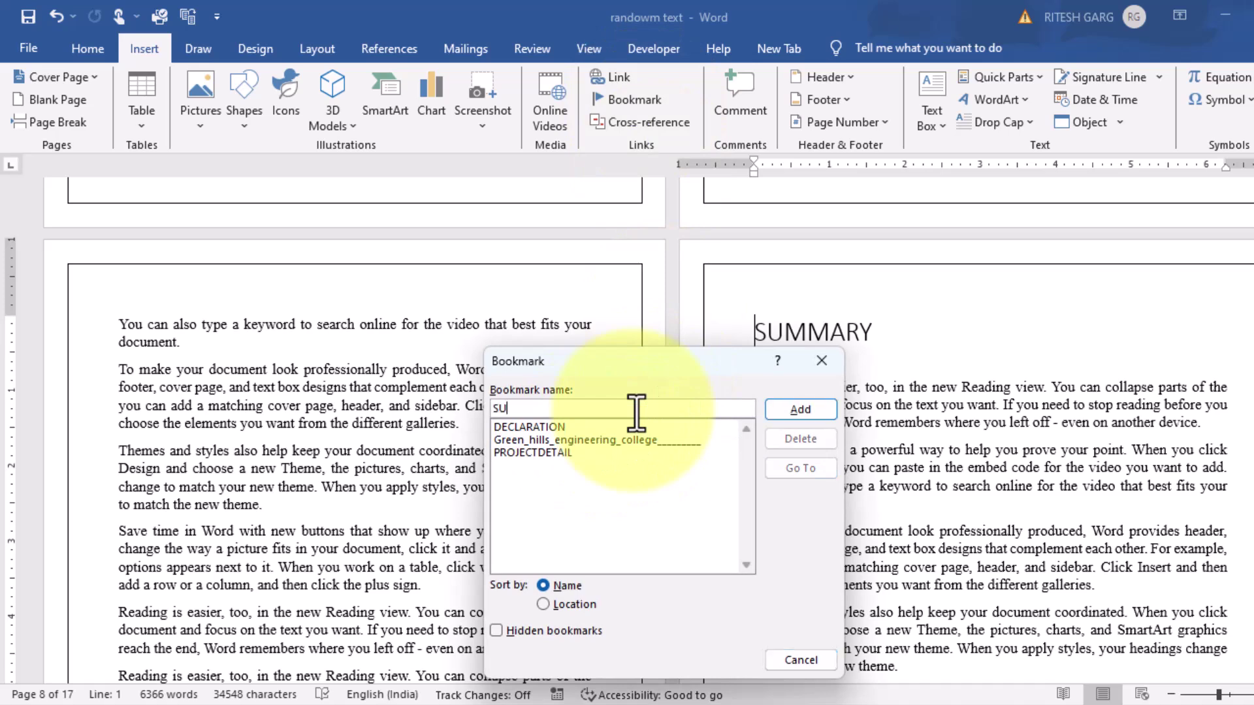
type("MMARY")
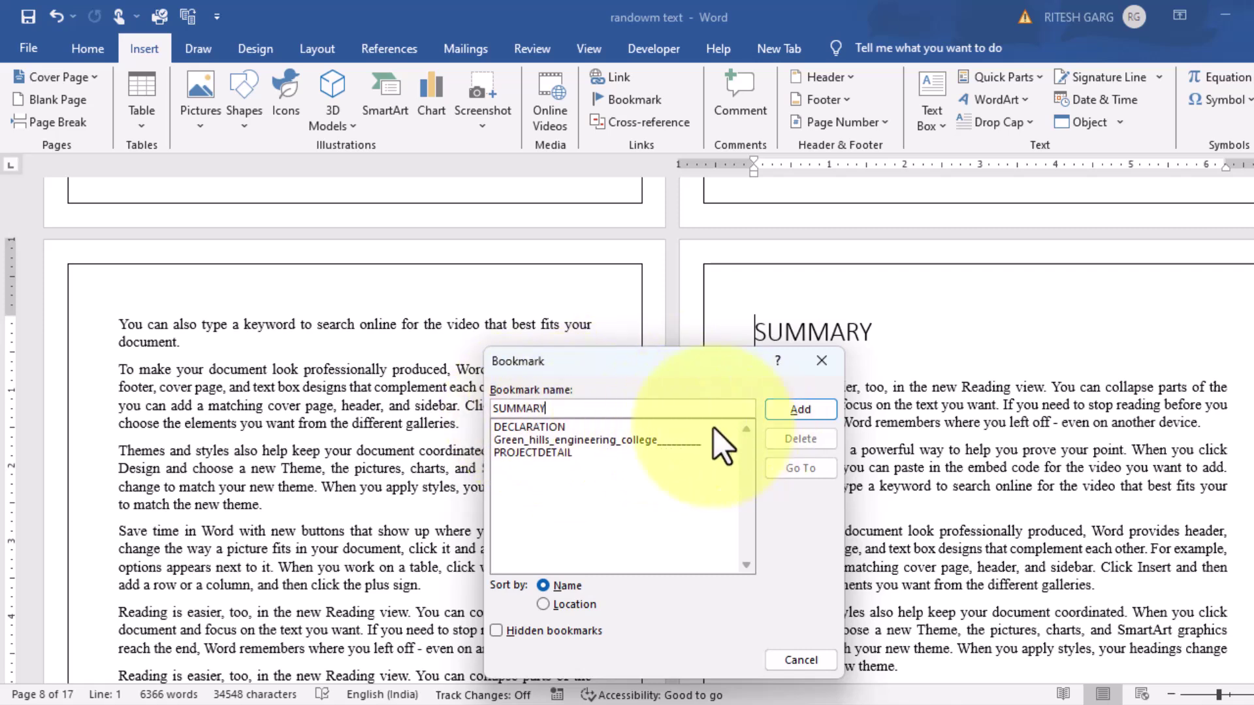
left_click(801, 410)
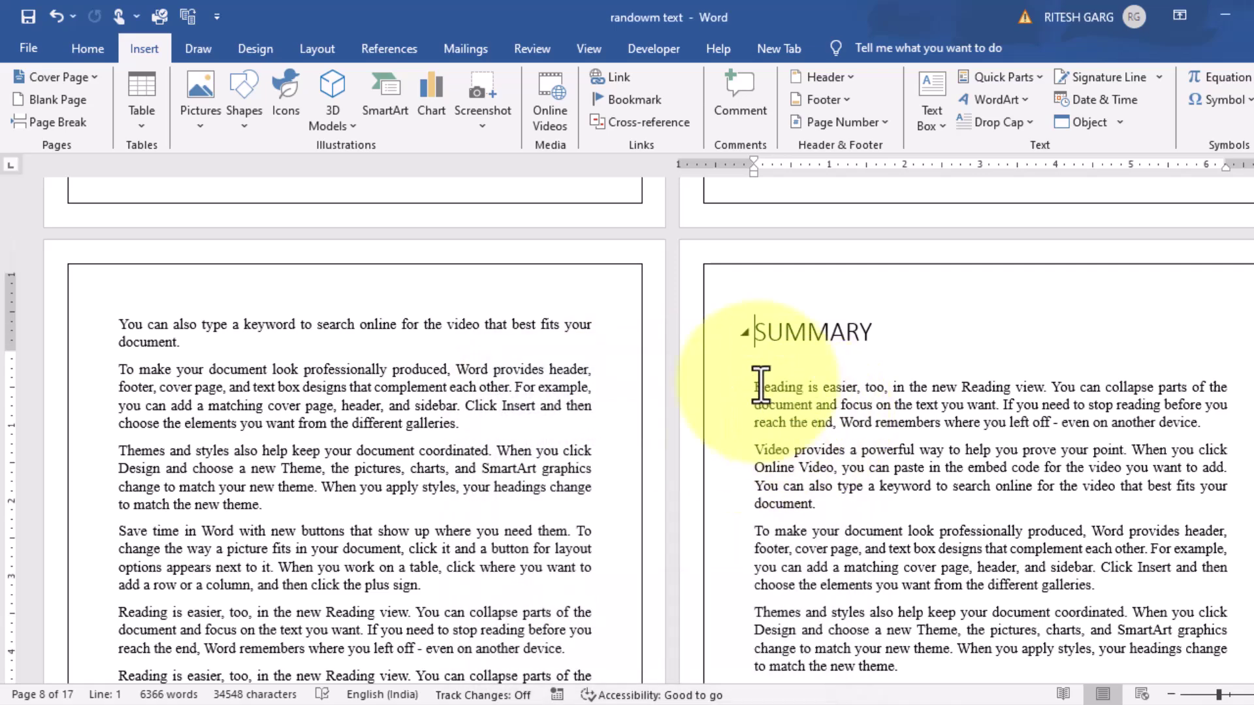
Scroll back up to the CHAPTER WISE BOOKMARK page
scroll(722, 462, "up", 4)
scroll(723, 462, "up", 5)
scroll(723, 462, "up", 1)
left_click_drag(1249, 307, 1248, 288)
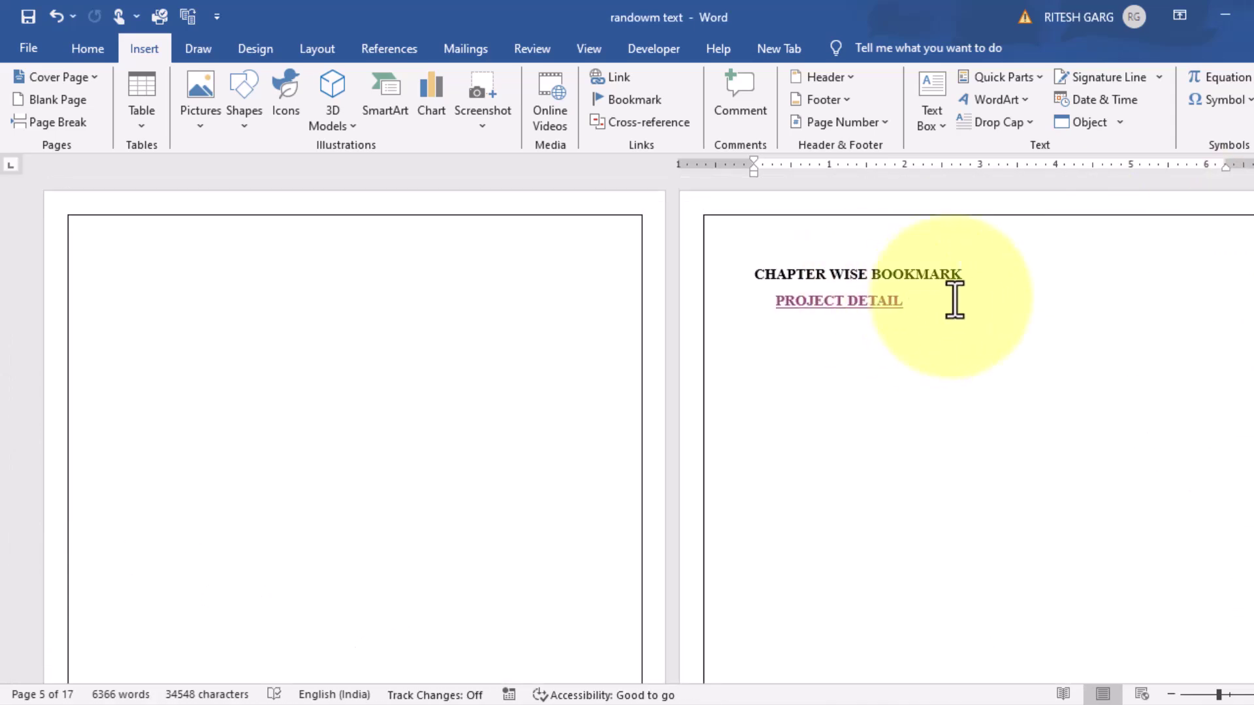
Insert a SUMMARY hyperlink below PROJECT DETAIL that points to the SUMMARY bookmark, then test it
left_click(944, 303)
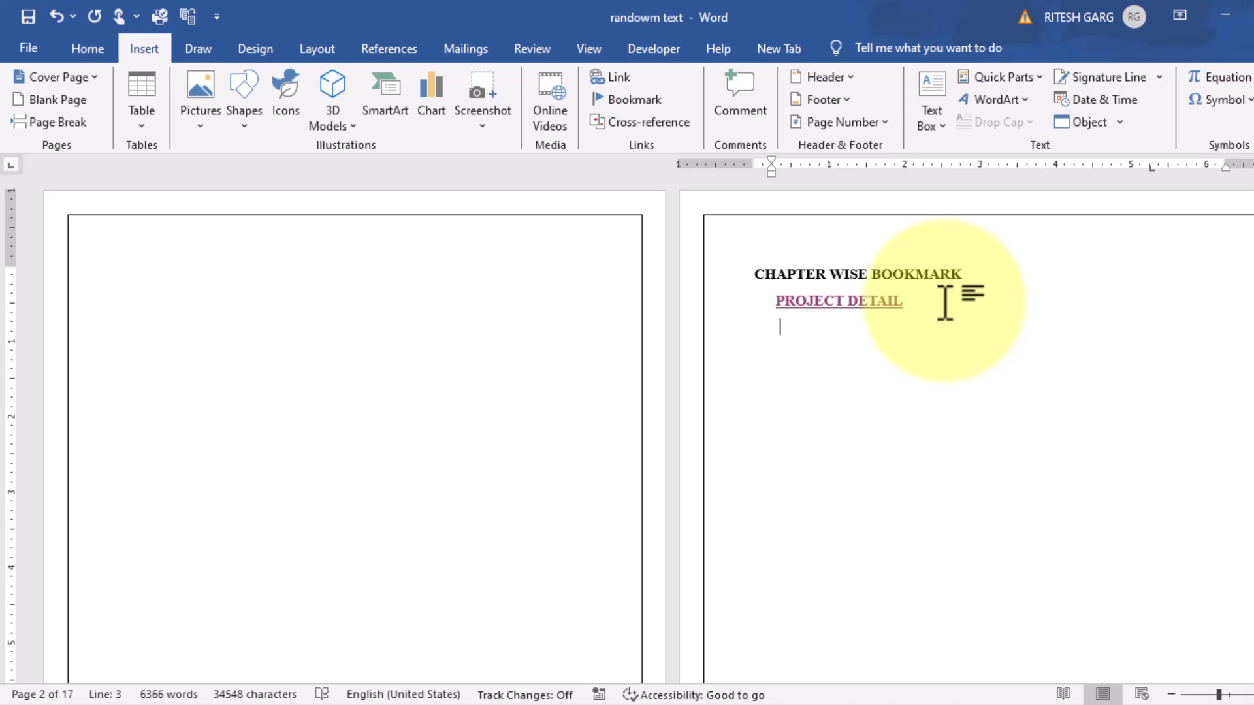
key("ctrl+k")
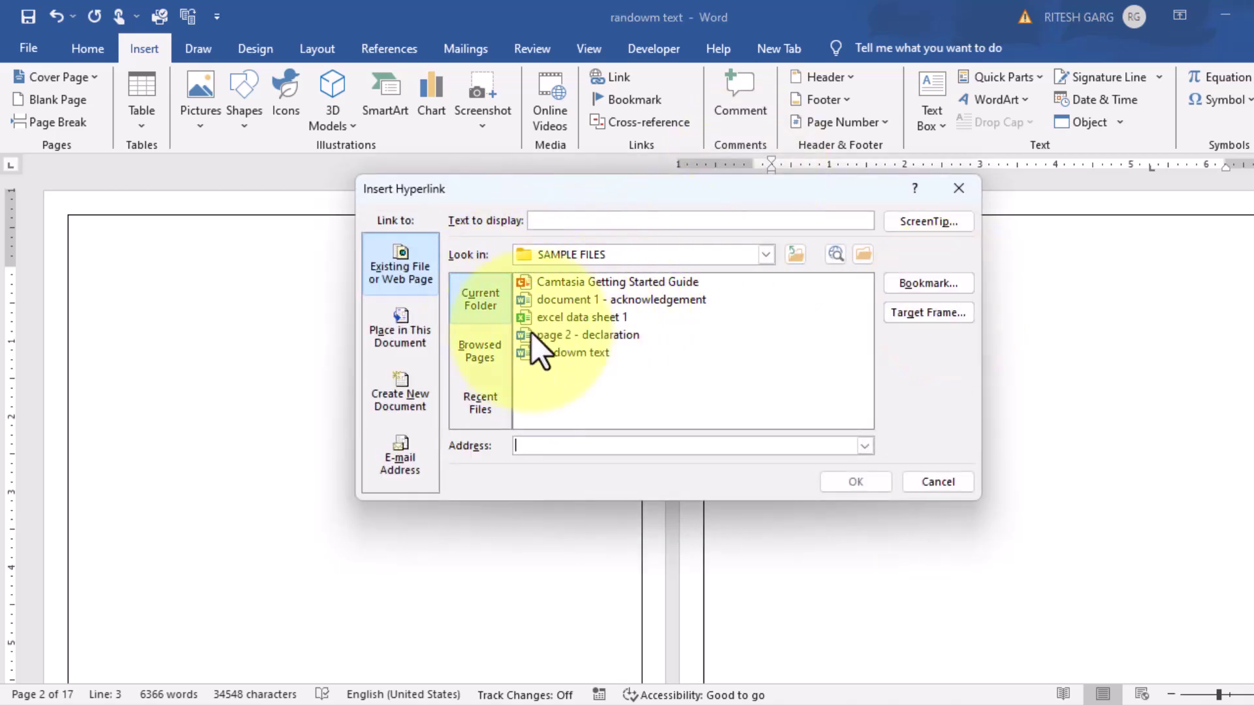
left_click(396, 330)
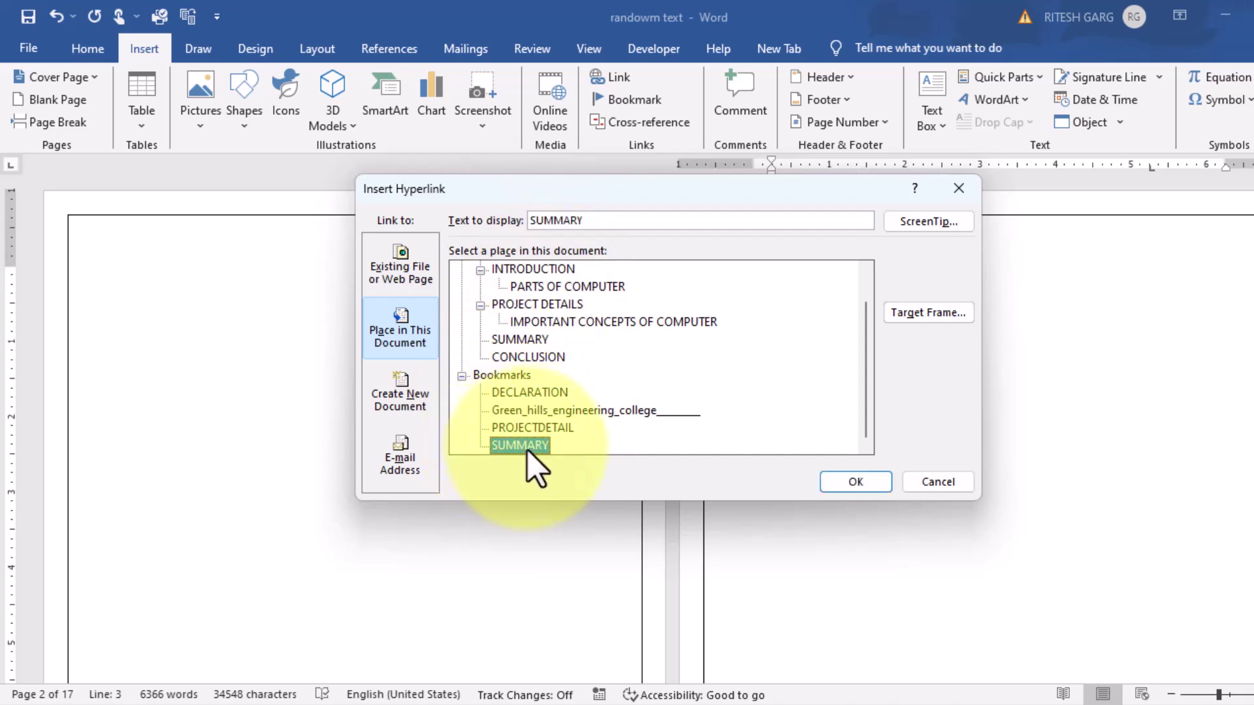
left_click(846, 486)
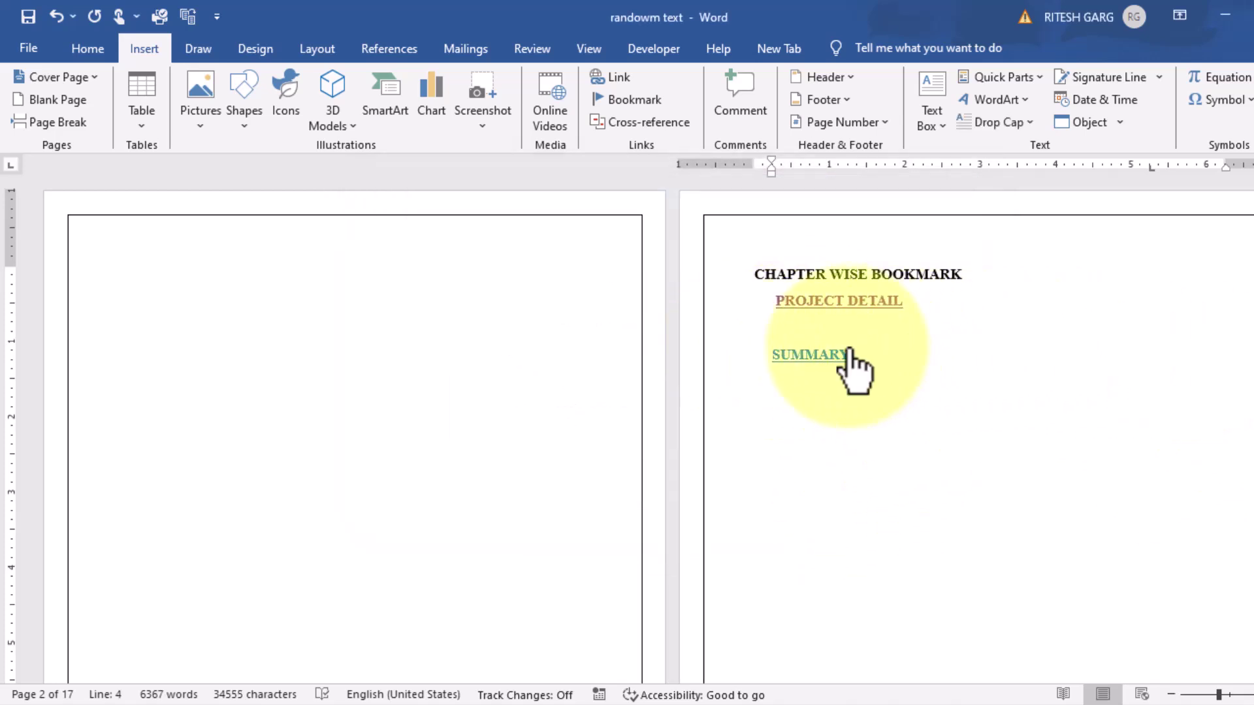
left_click(826, 358)
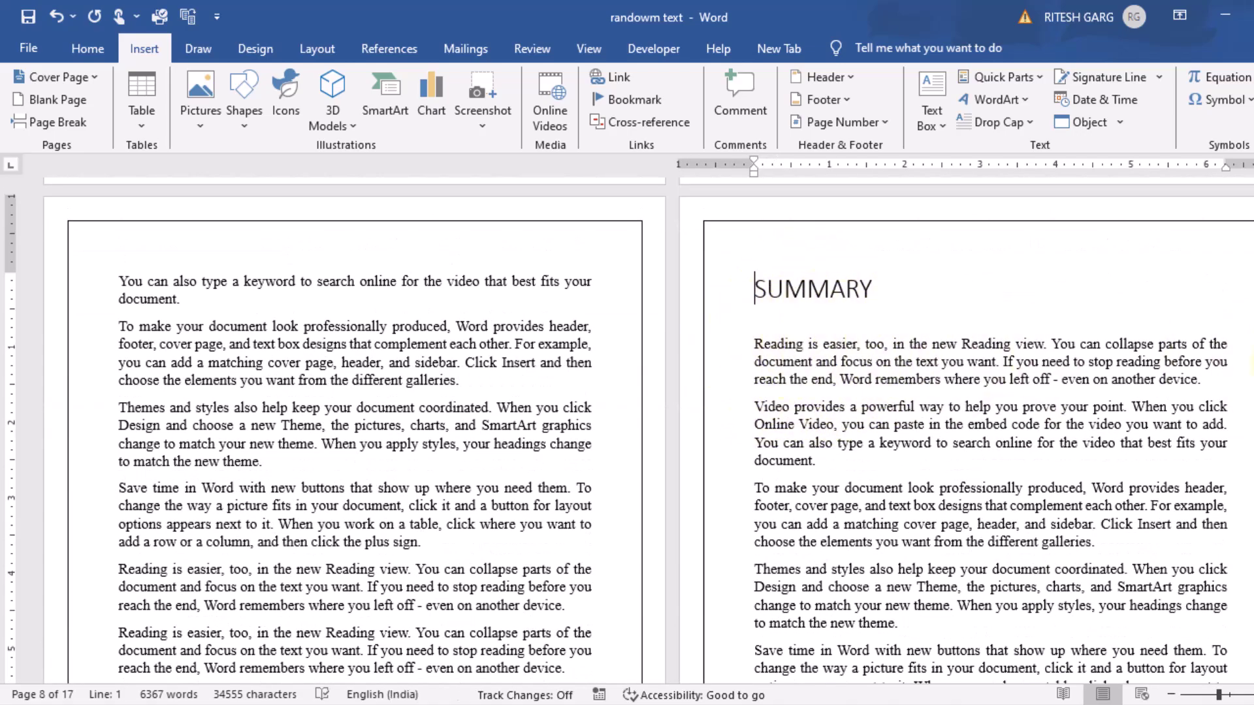
left_click_drag(1248, 301, 1248, 360)
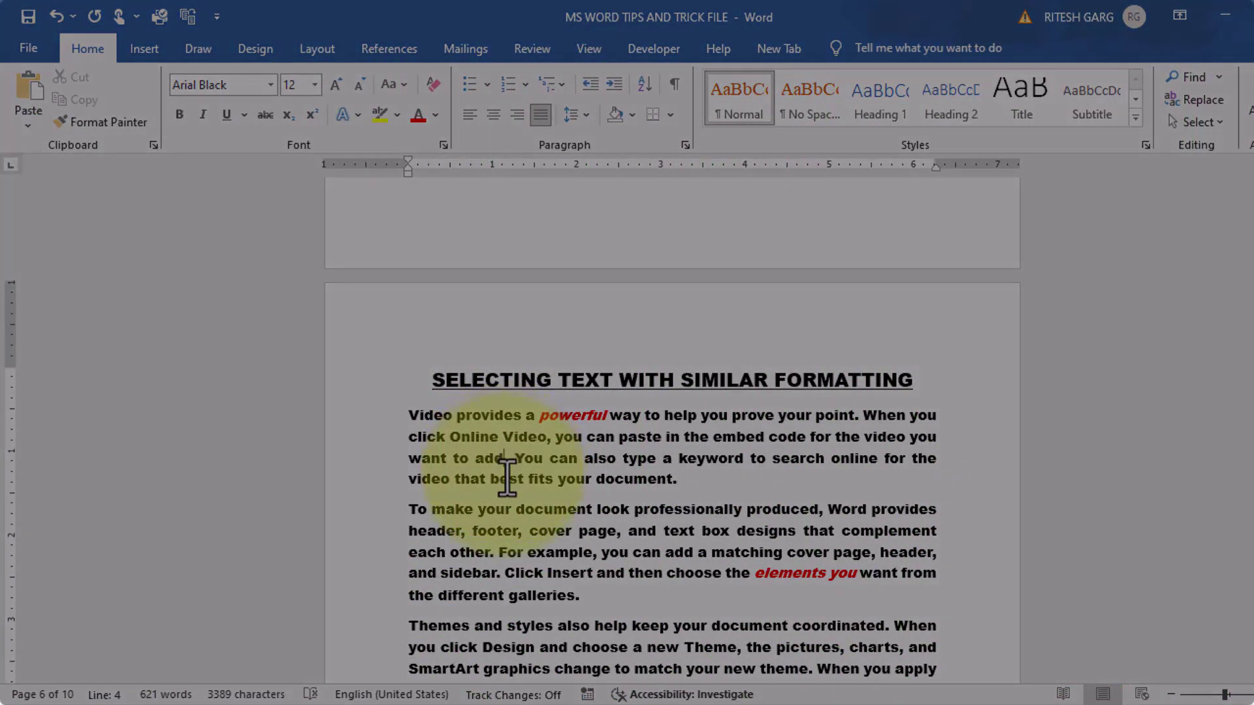
Select the red italic word 'powerful' and all other text with similar formatting
scroll(507, 464, "down", 1)
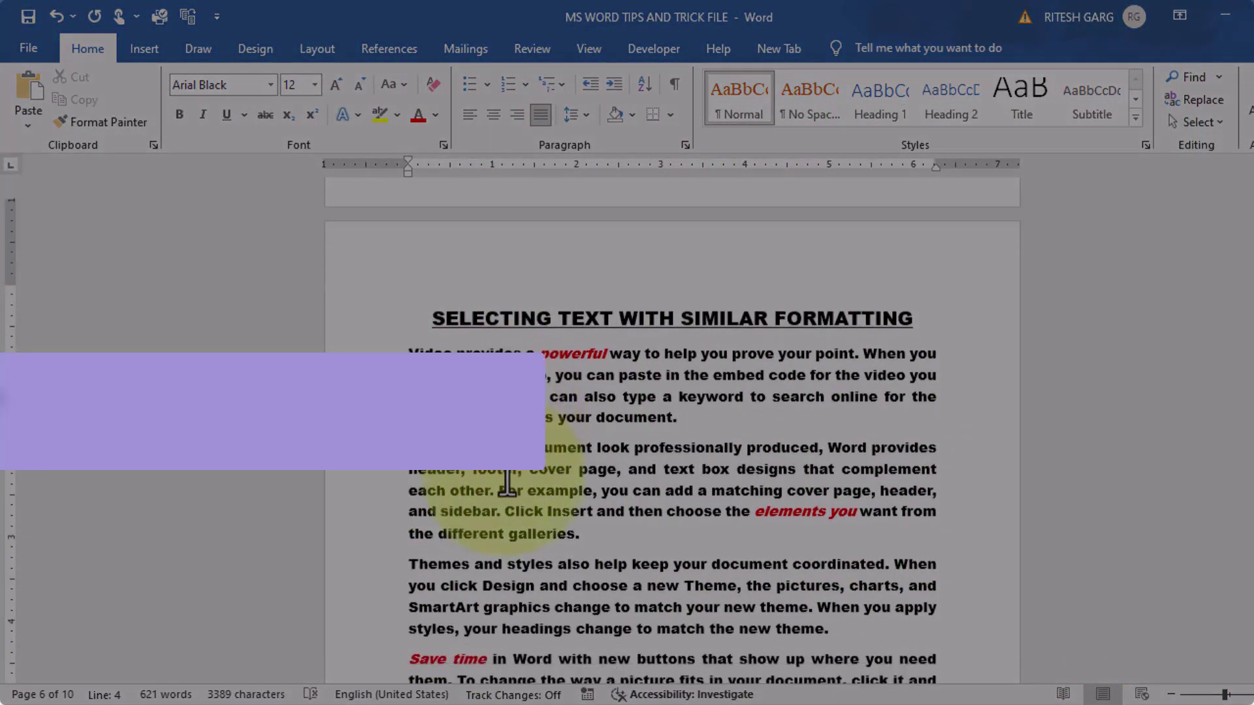
scroll(508, 483, "down", 2)
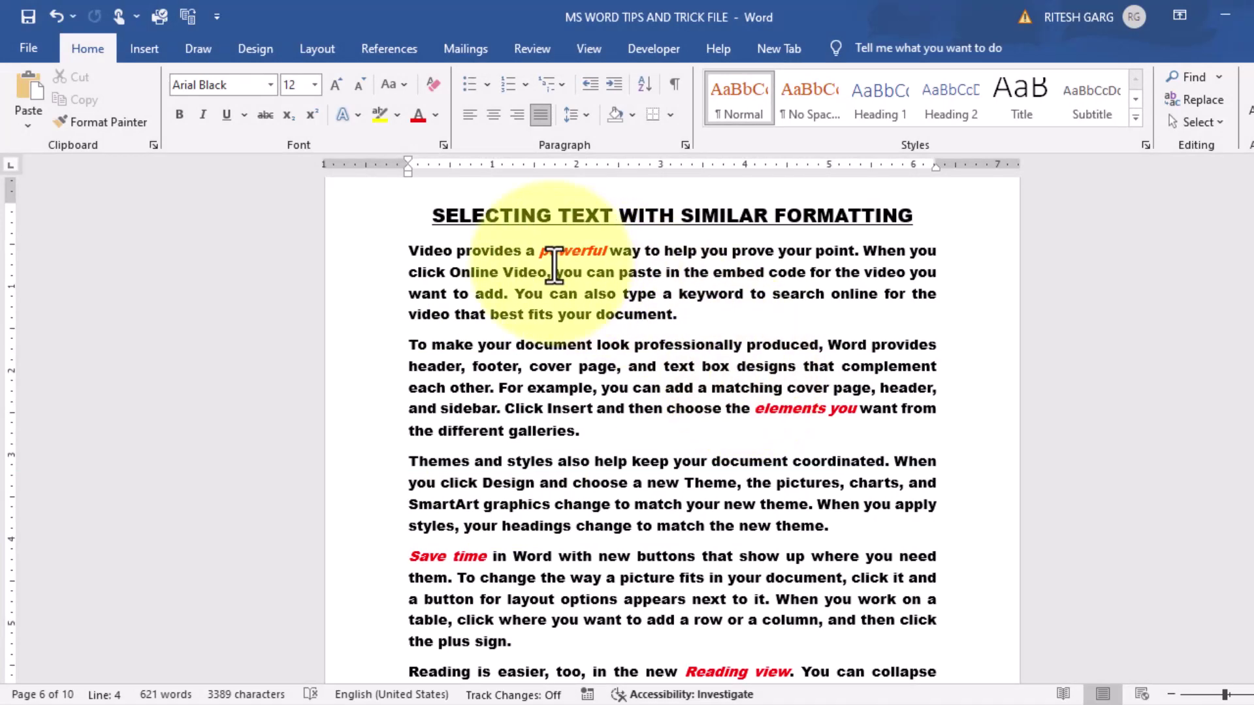
left_click_drag(543, 258, 614, 258)
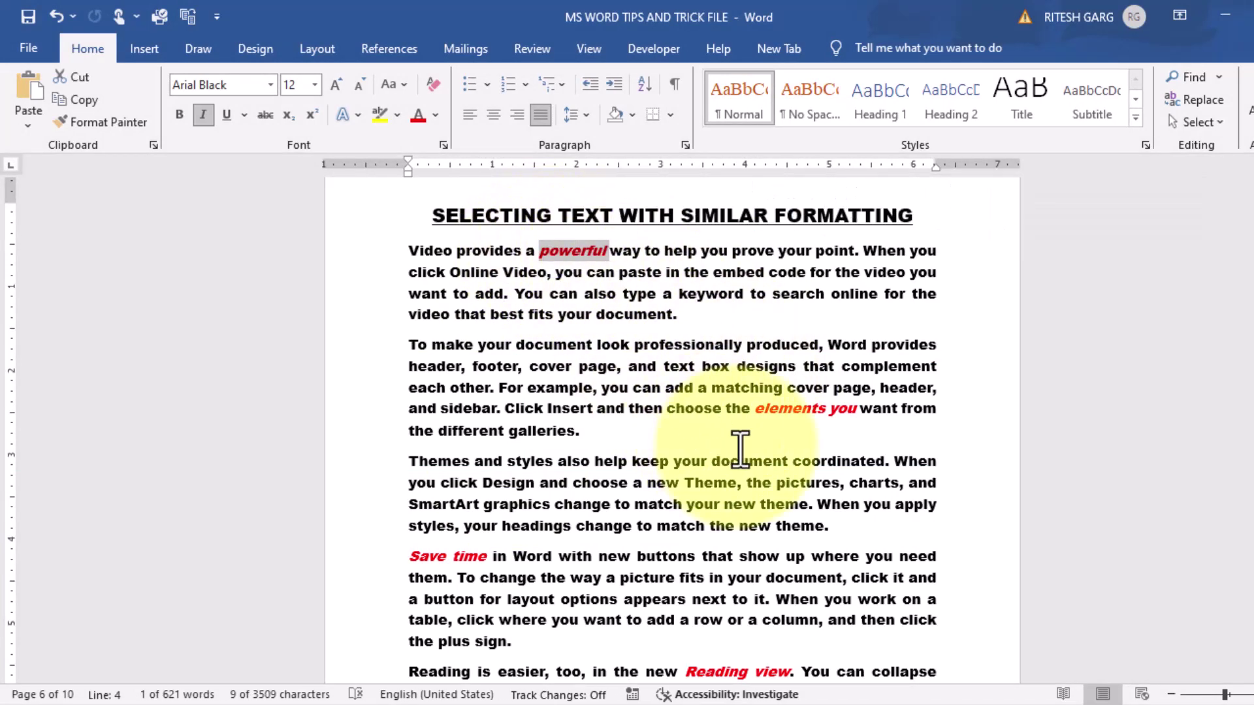
left_click_drag(755, 410, 855, 408)
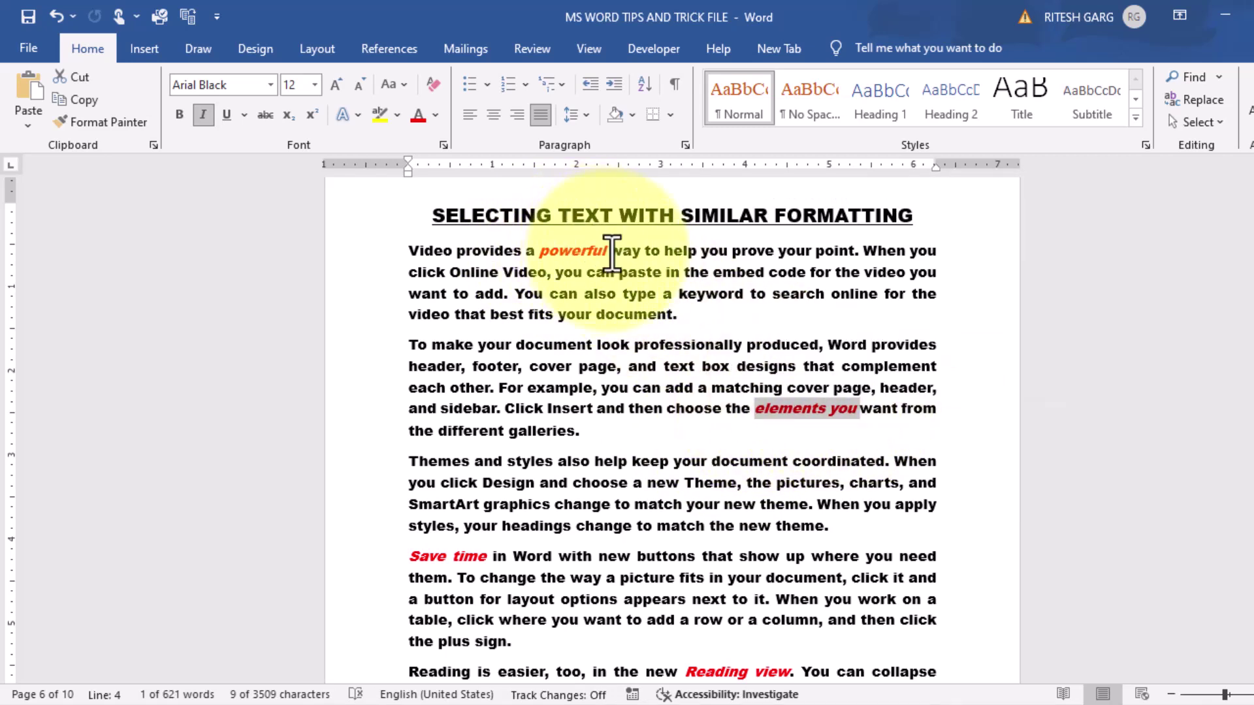
left_click_drag(609, 251, 546, 253)
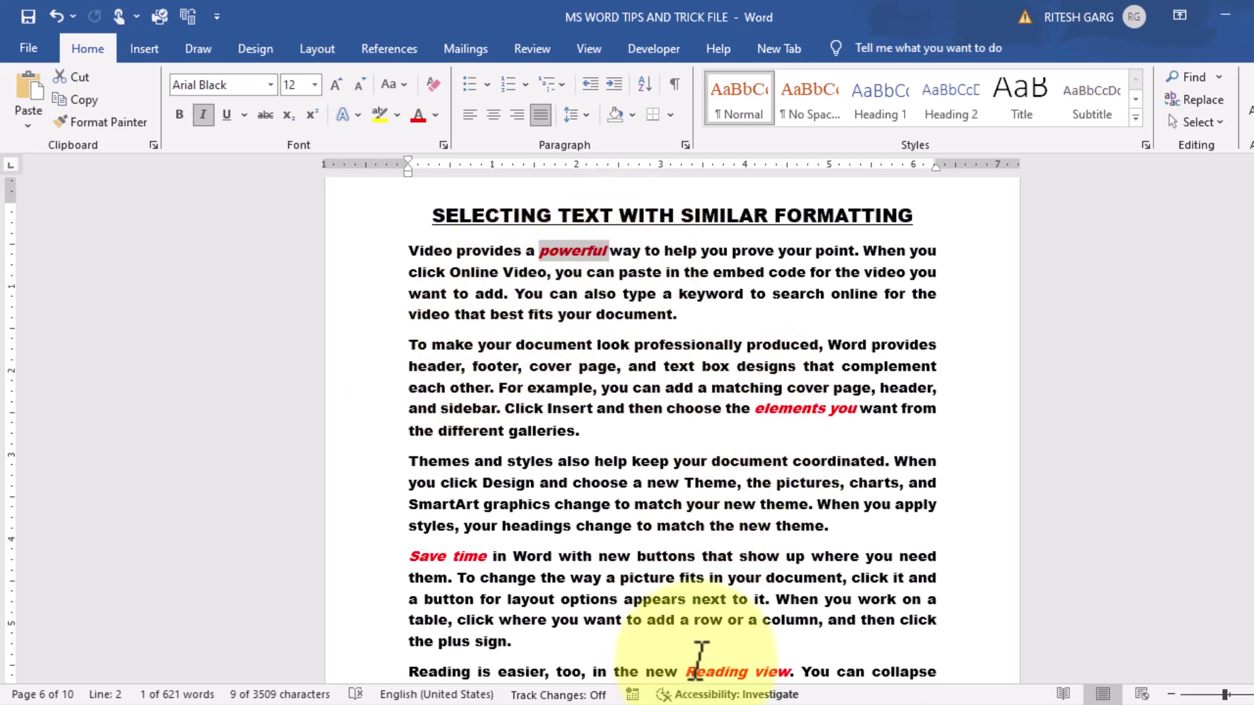
left_click(624, 314)
left_click_drag(537, 252, 606, 261)
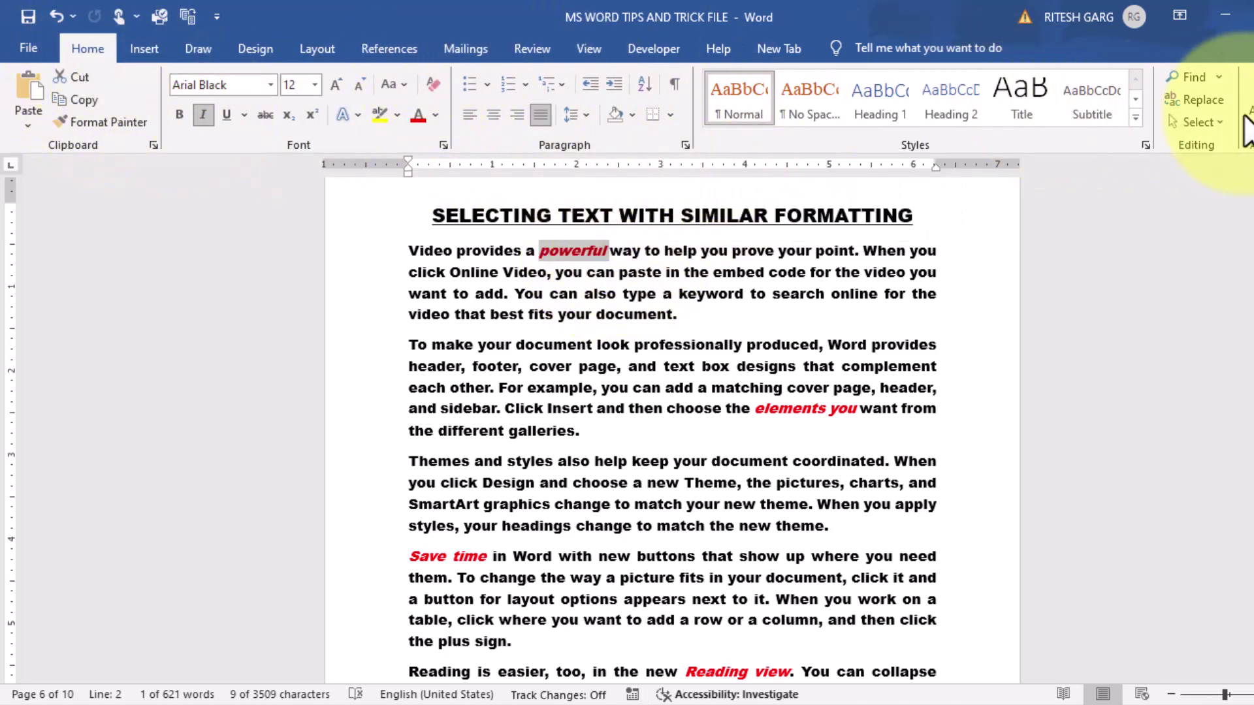
left_click(1221, 123)
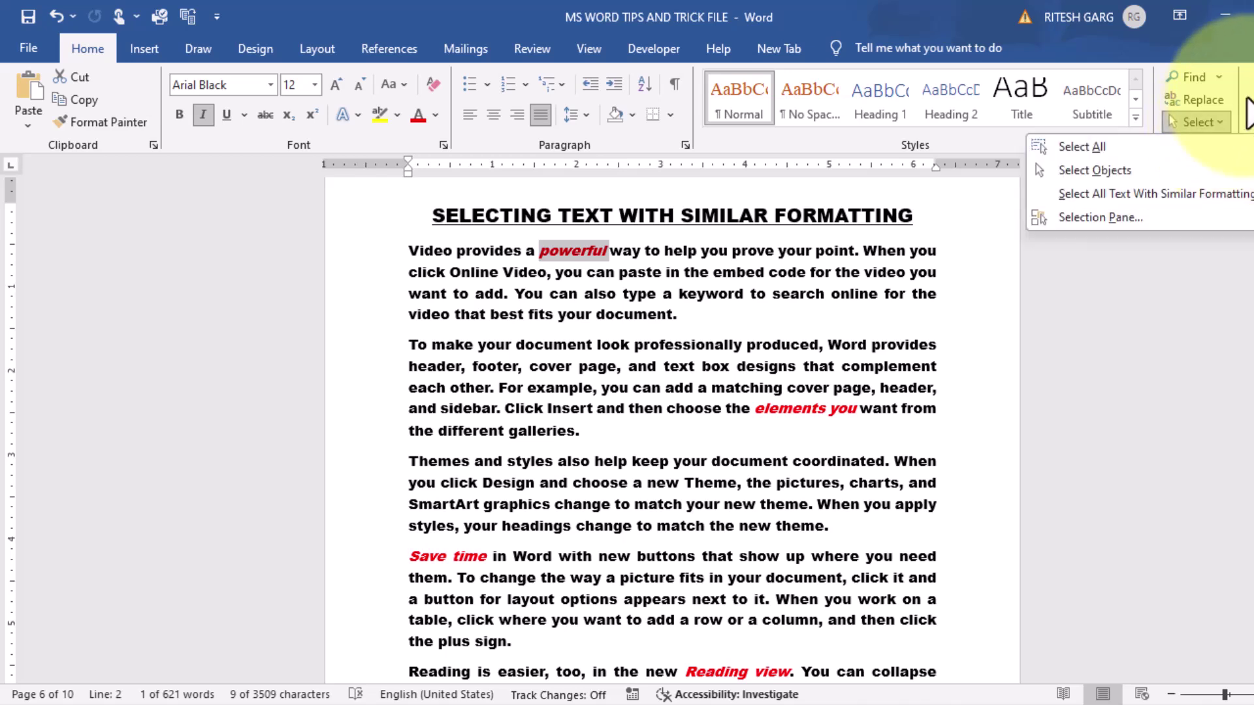
left_click(1199, 195)
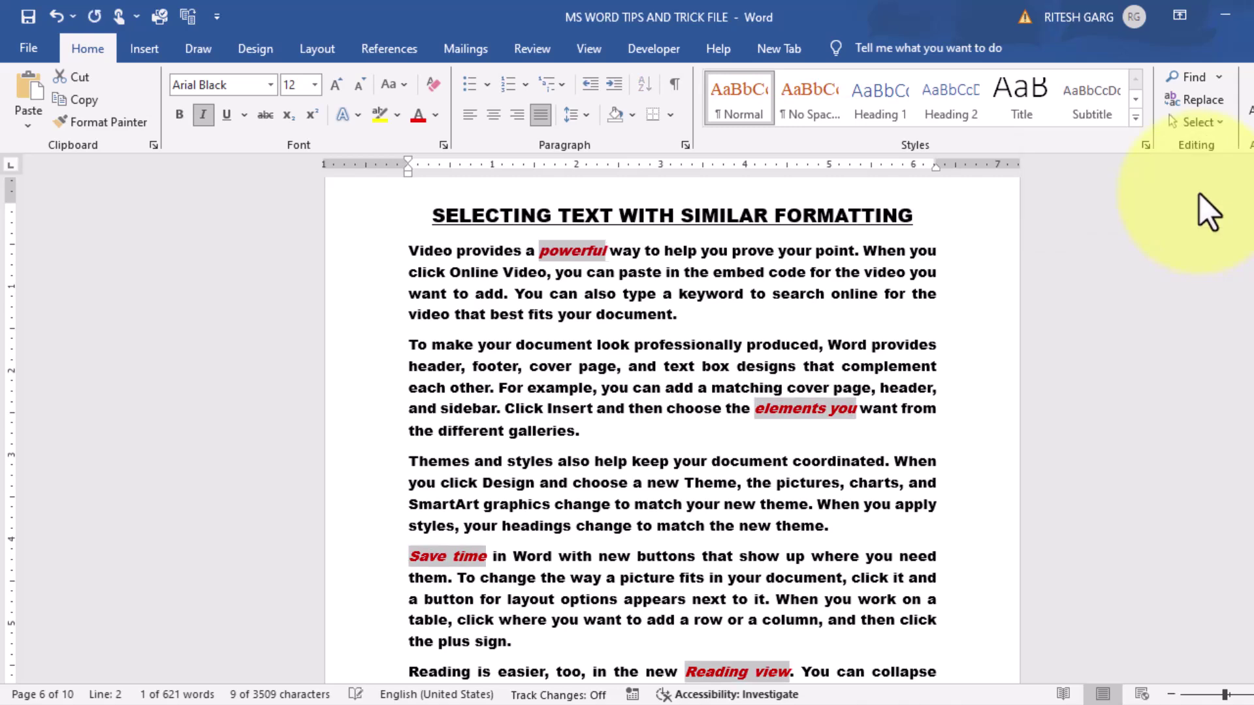
Set the font colour of all selected red italic phrases to Automatic (black)
scroll(378, 542, "down", 2)
scroll(654, 518, "down", 1)
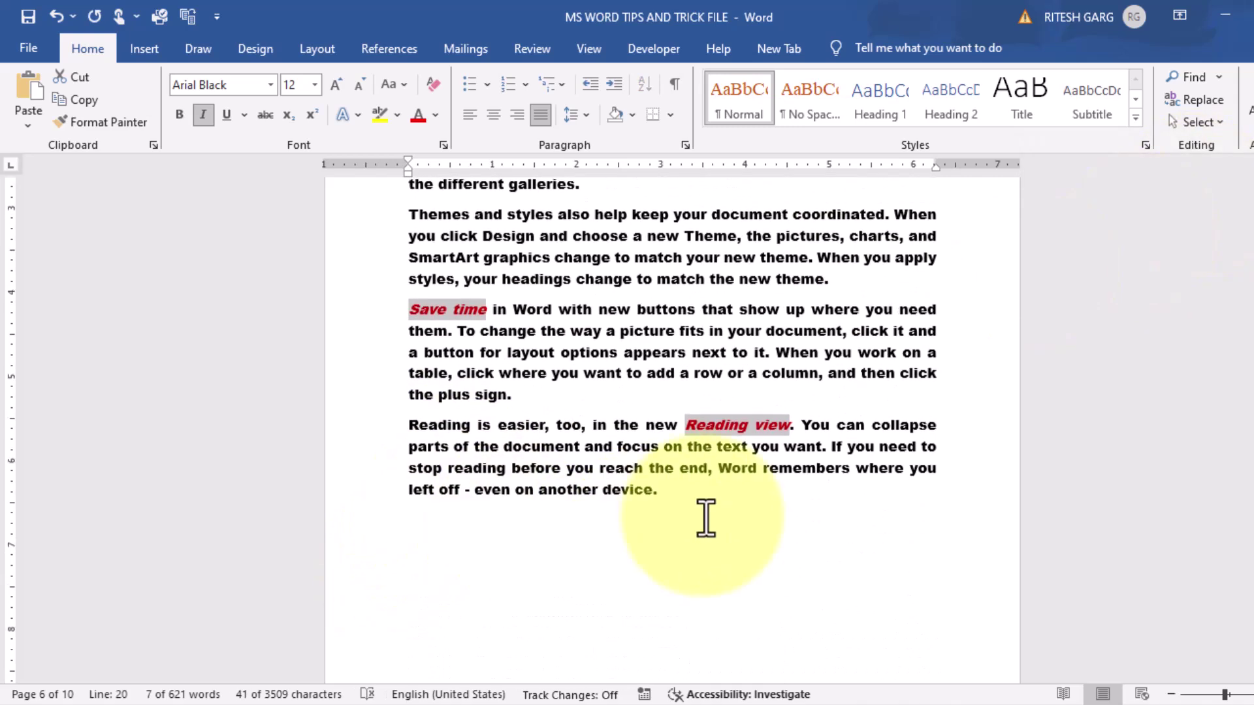
scroll(766, 462, "up", 2)
scroll(766, 462, "up", 1)
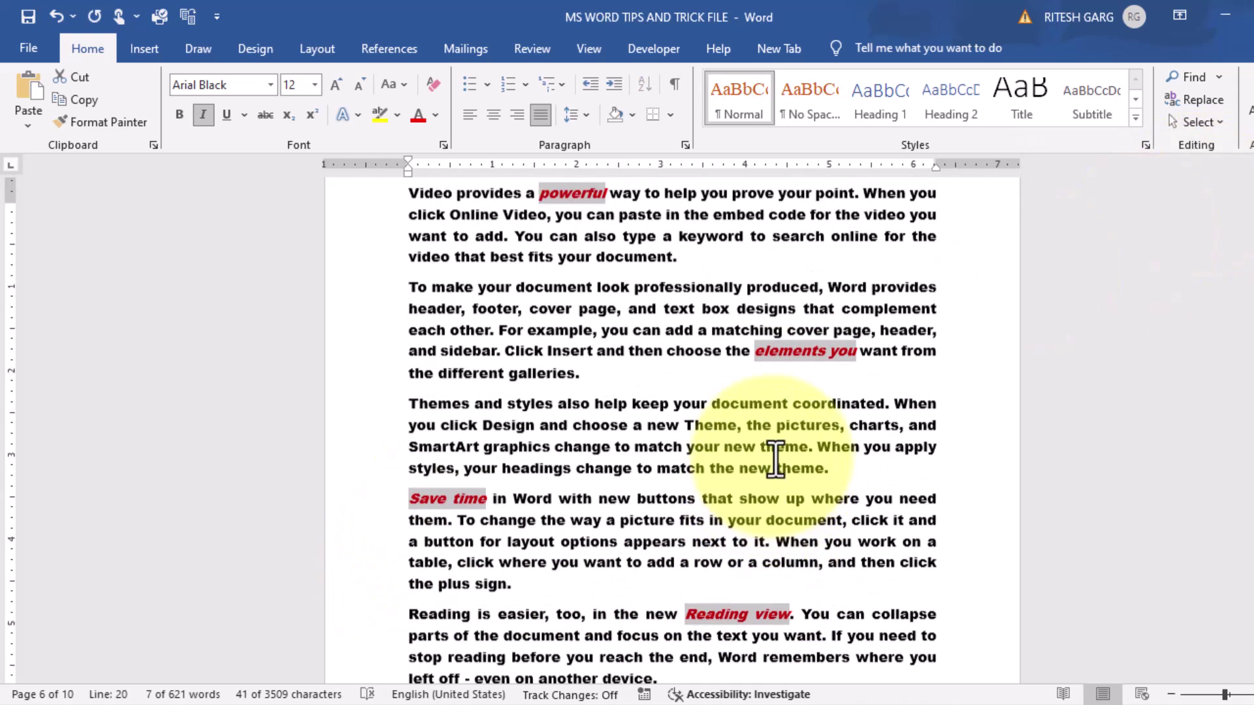
scroll(719, 444, "up", 2)
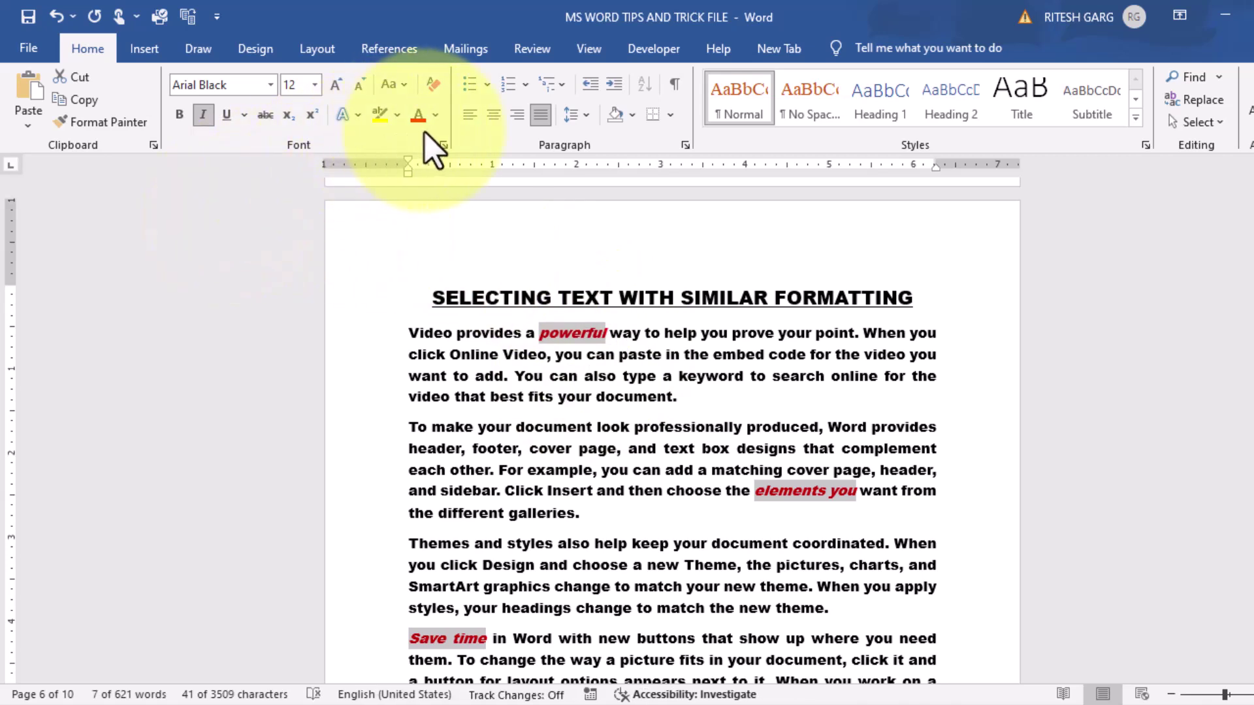
left_click(436, 115)
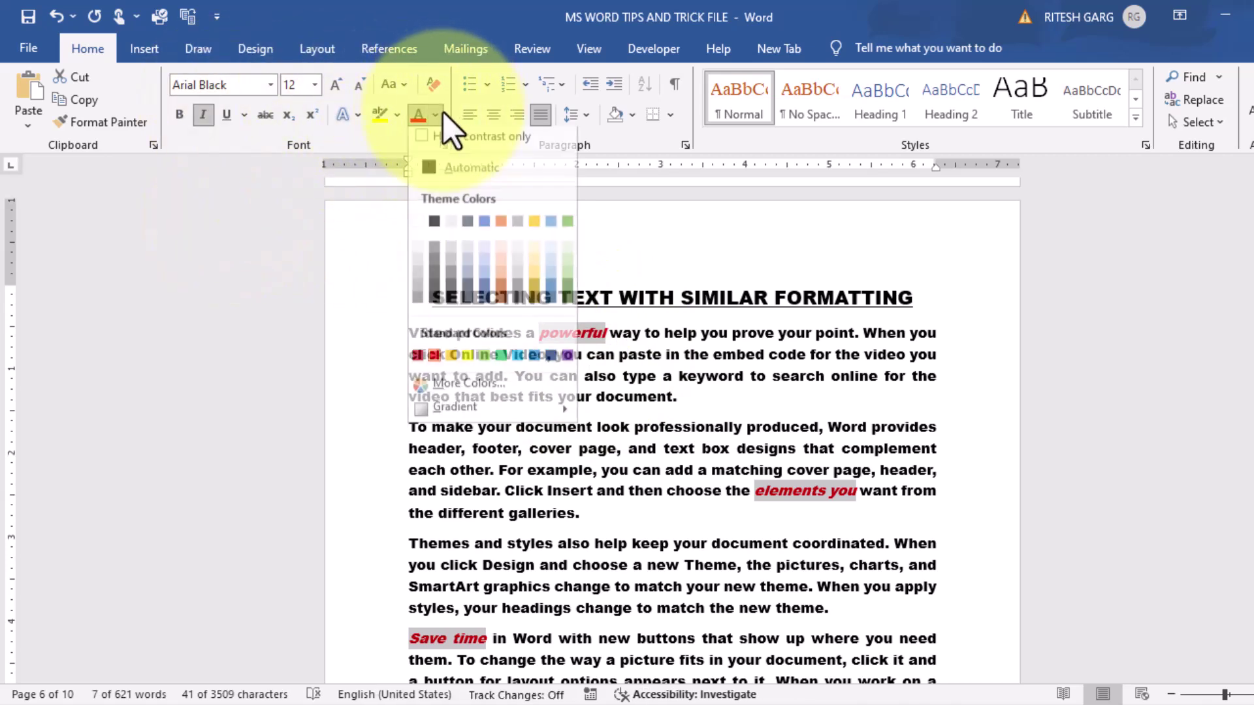
left_click(437, 230)
left_click(634, 396)
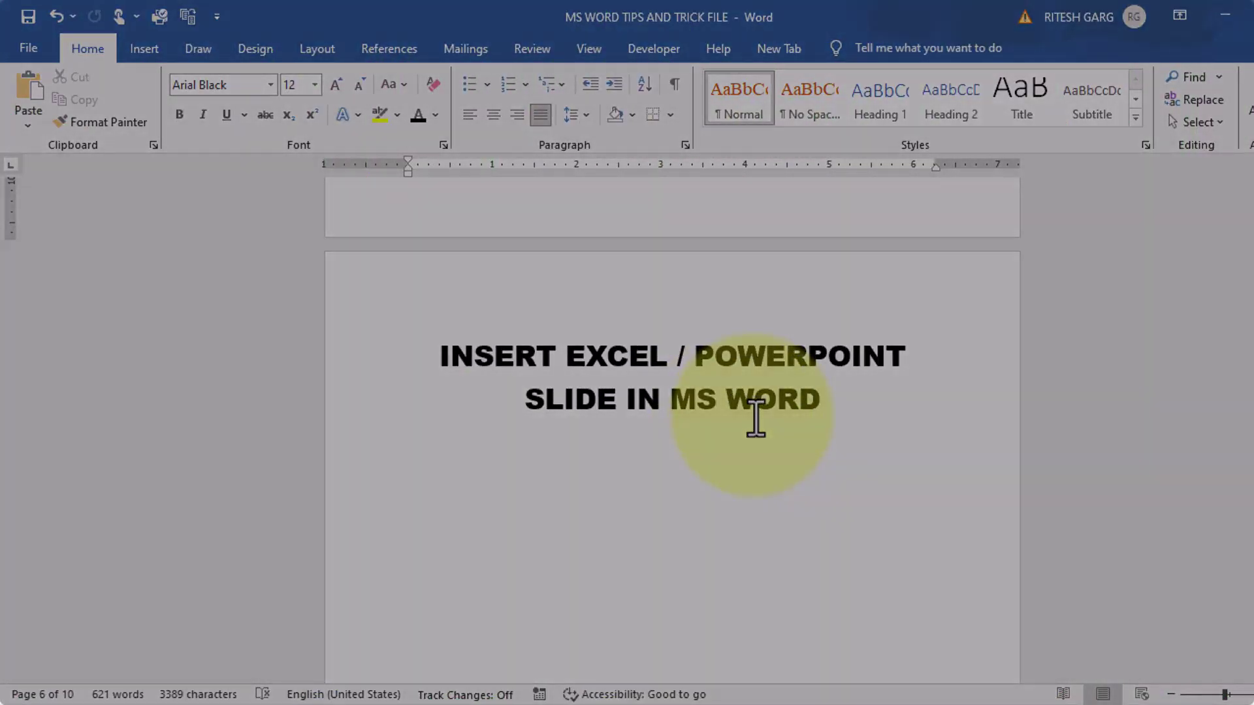
Below the INSERT EXCEL / POWERPOINT heading, choose Camtasia Getting Started Guide.ppt as a linked object from file
left_click(698, 513)
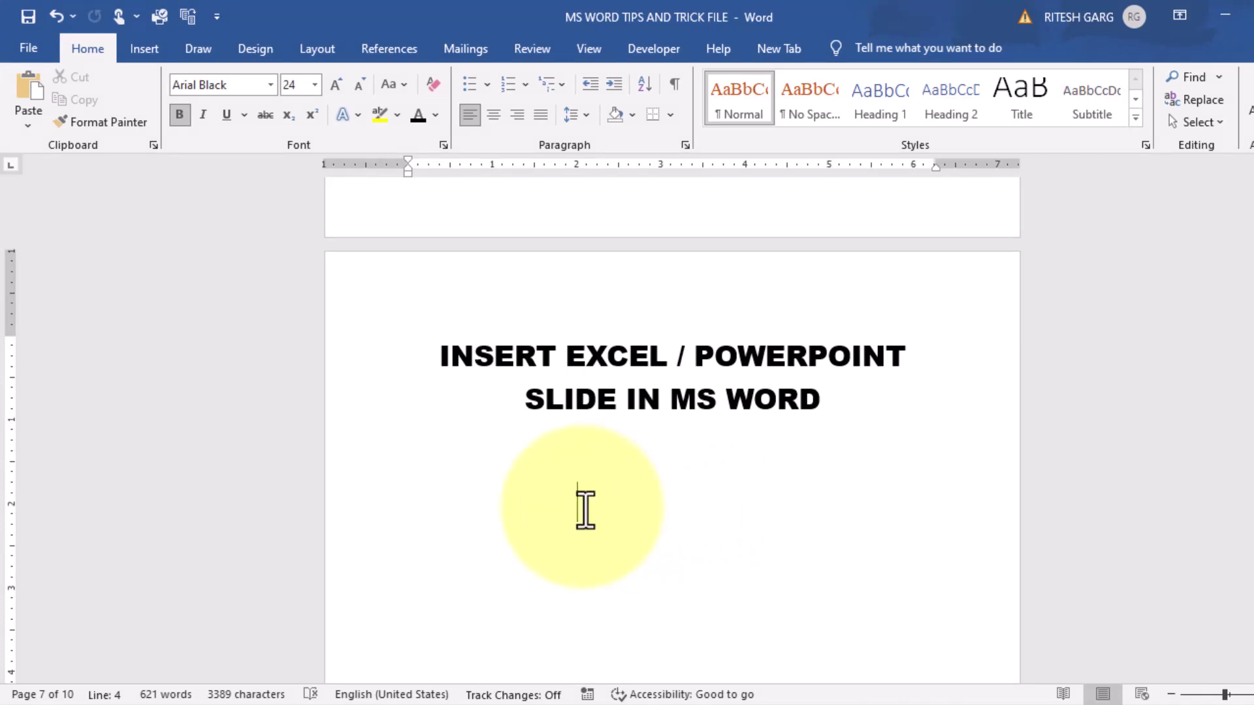
left_click(144, 49)
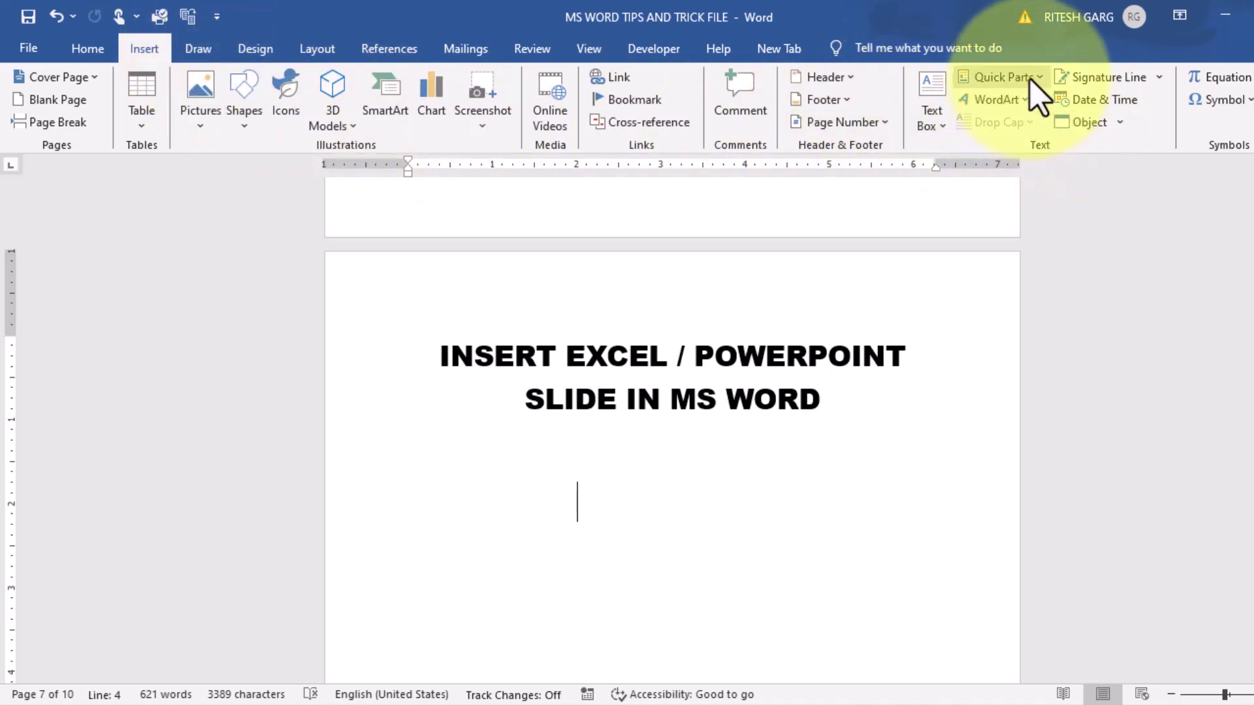
left_click(1119, 124)
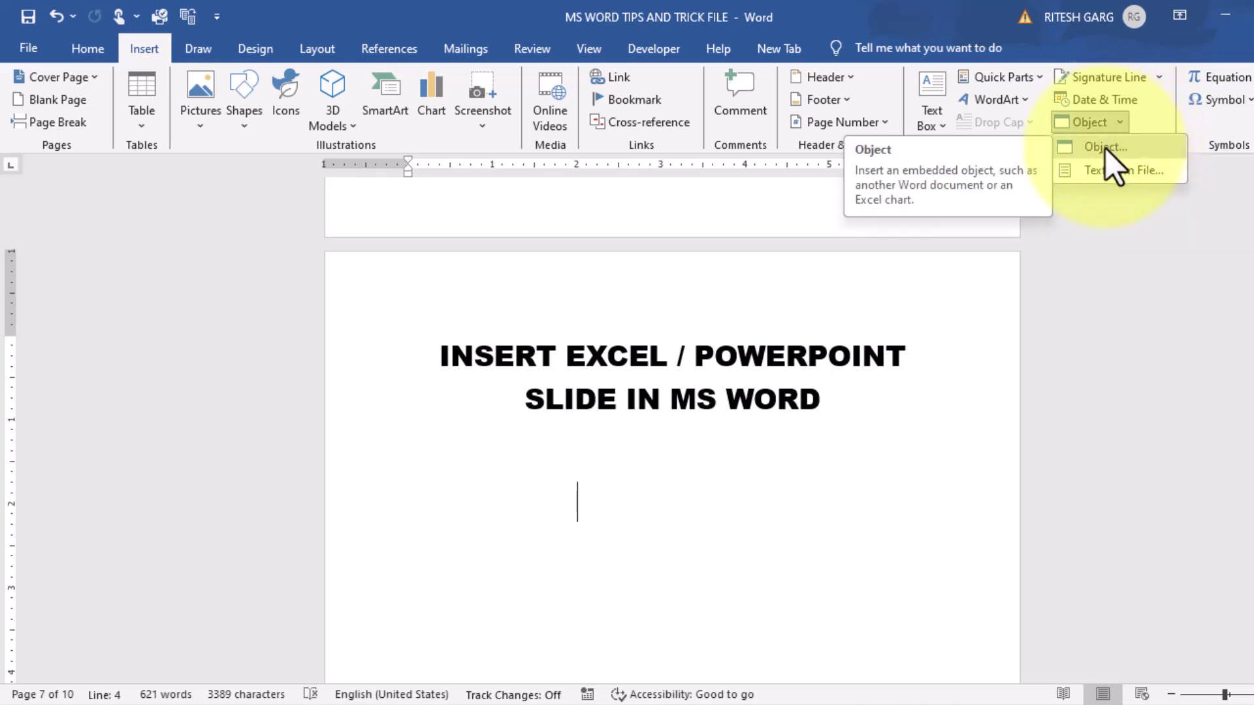
left_click(1105, 148)
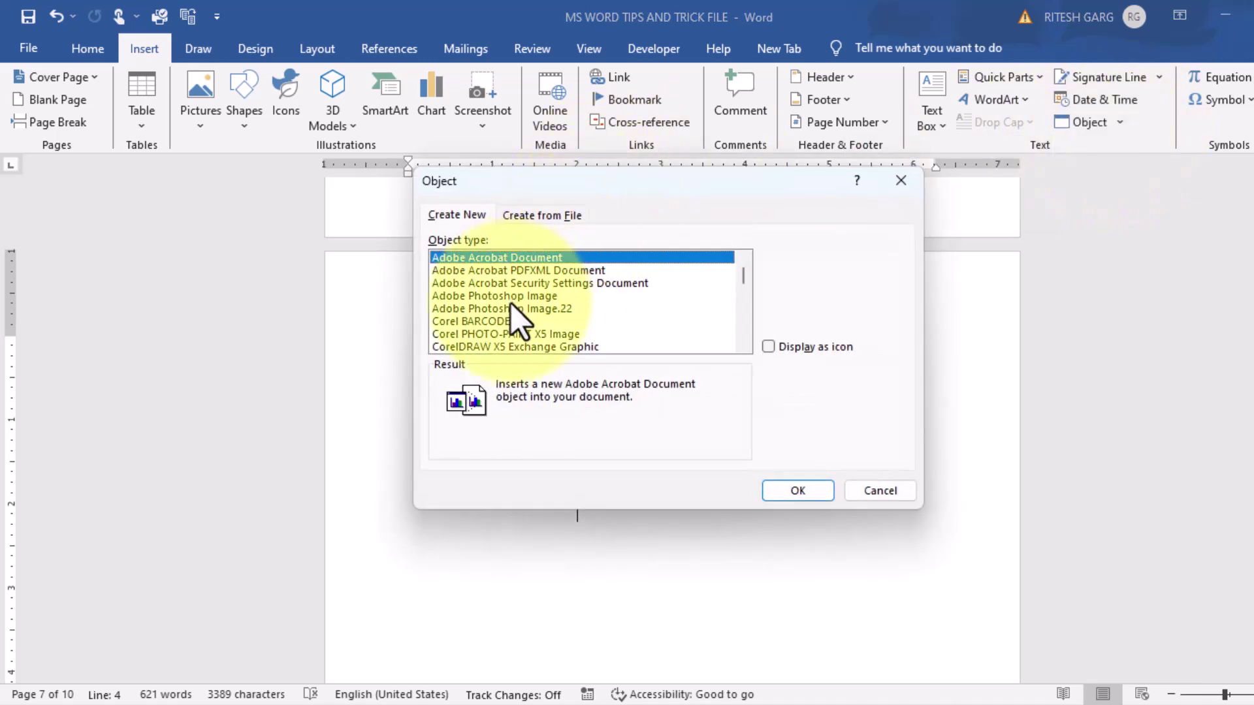
left_click(531, 221)
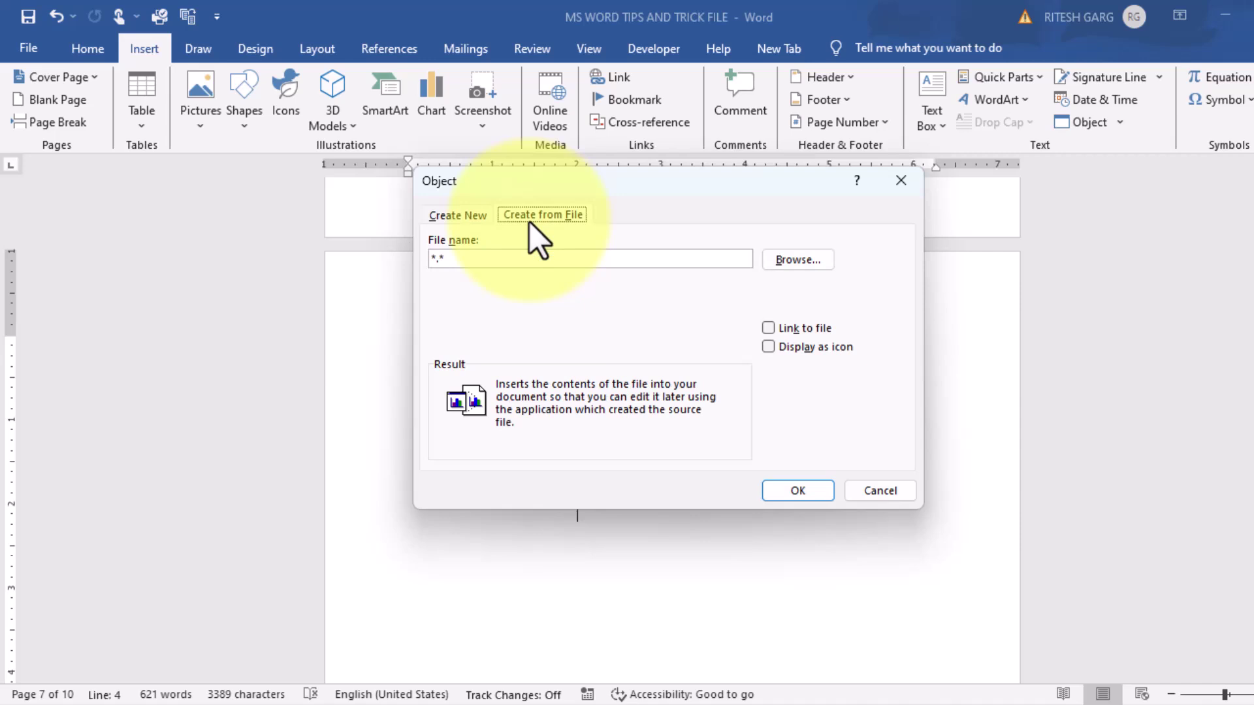
left_click(785, 262)
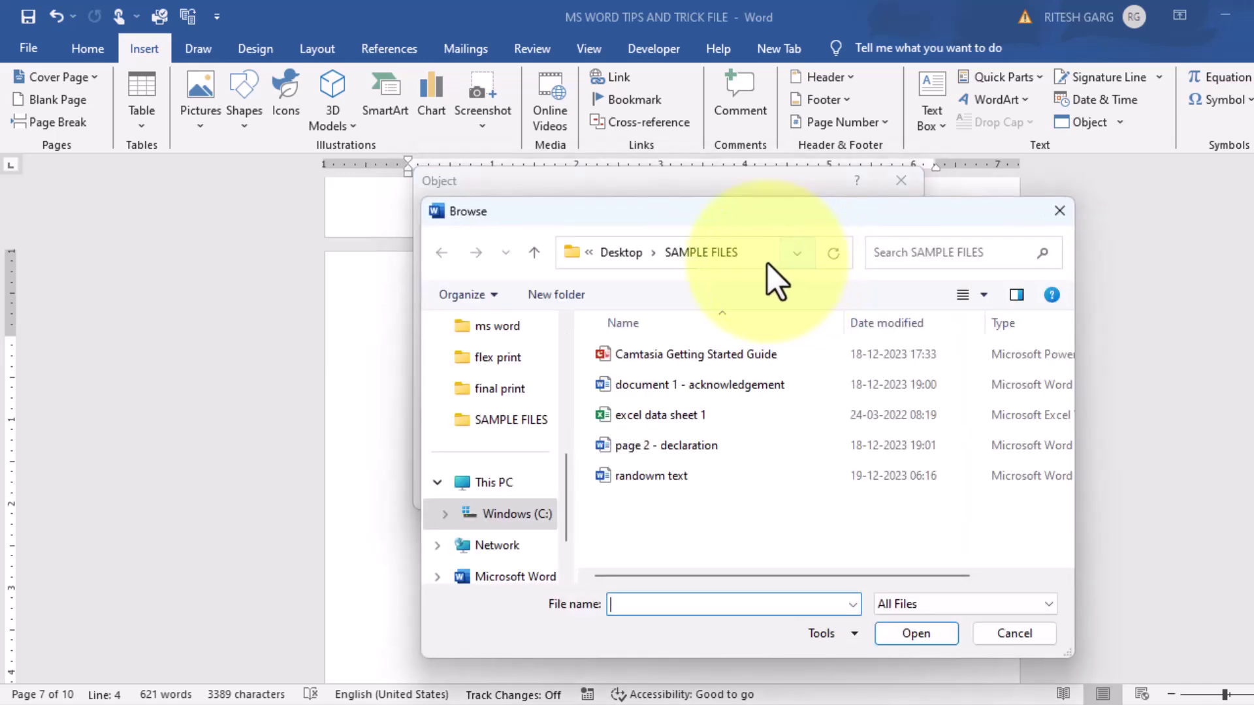
left_click(681, 354)
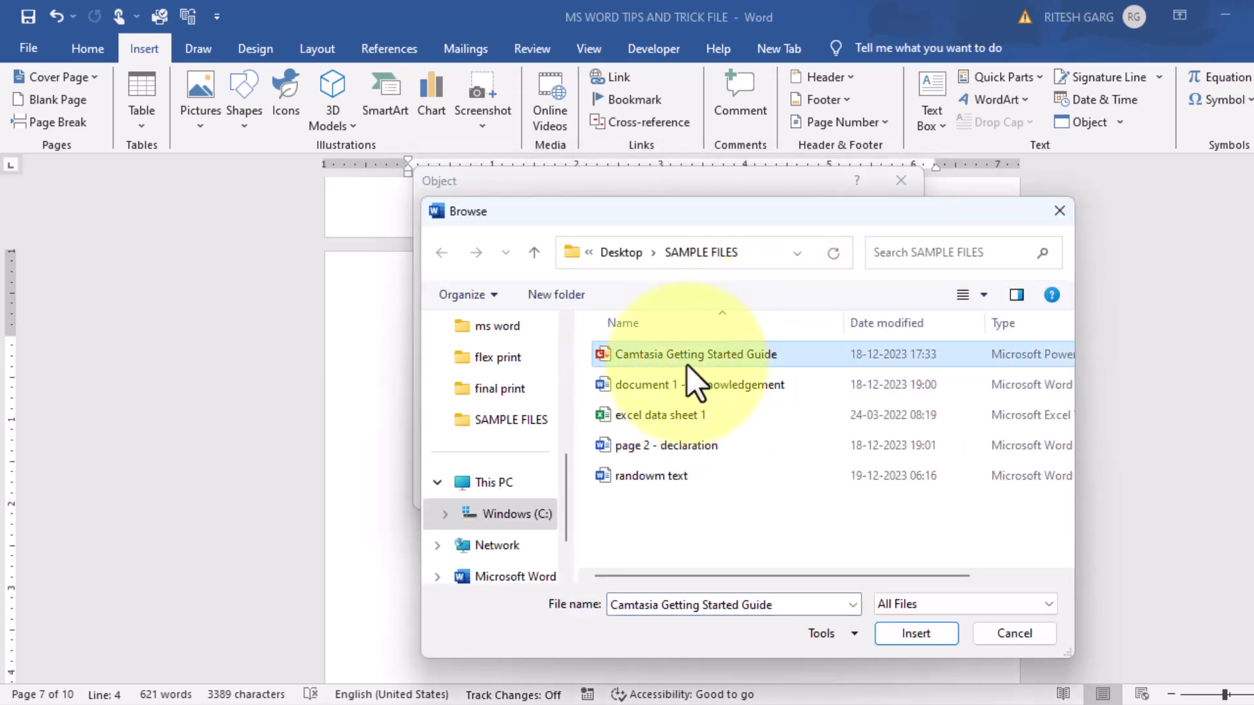
left_click(905, 640)
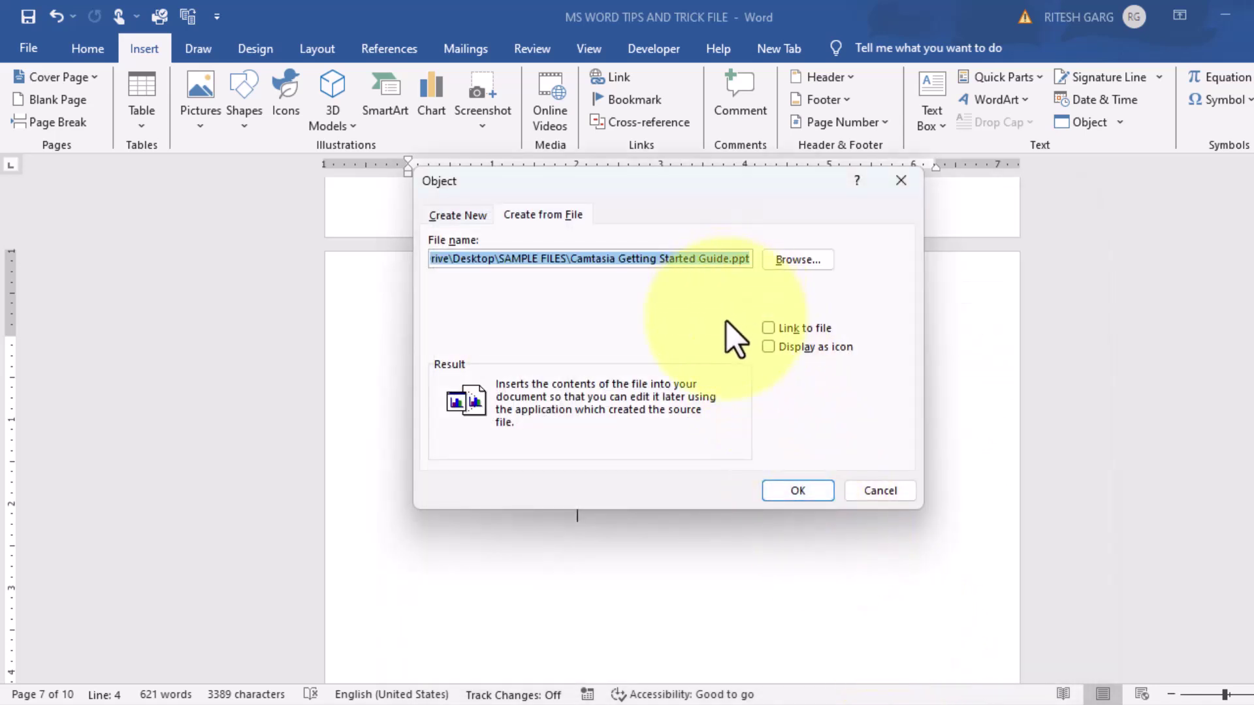
left_click(768, 330)
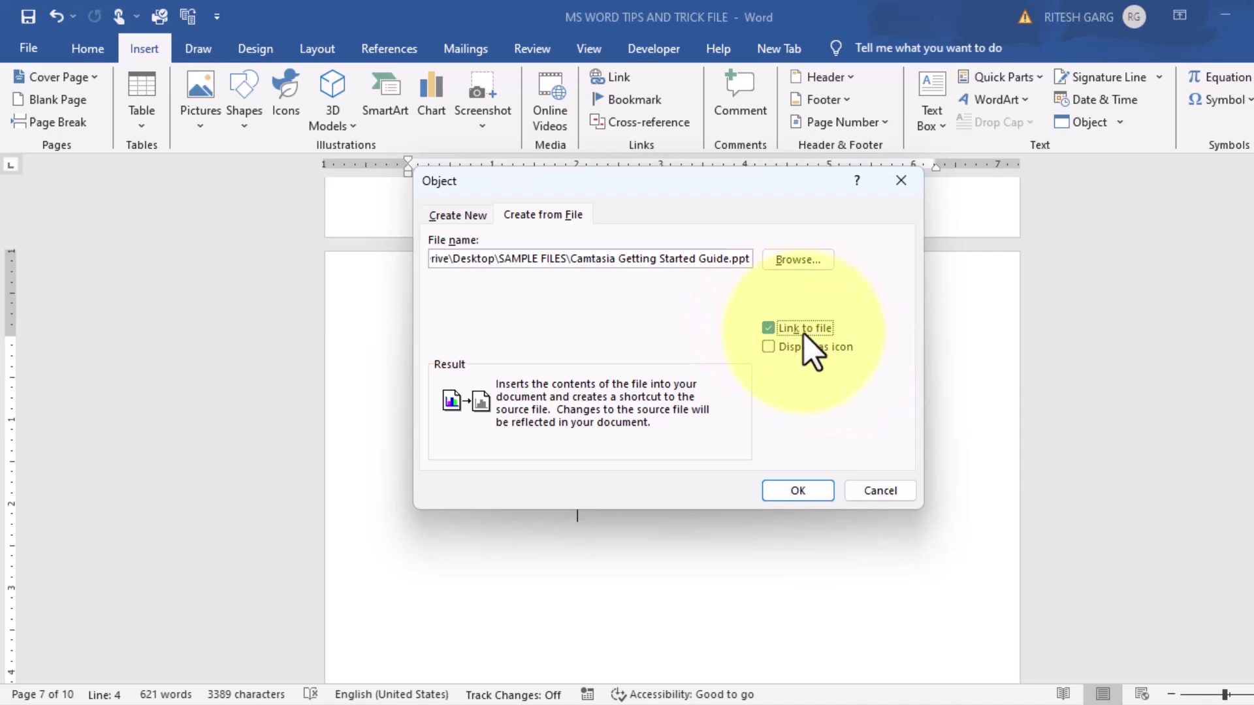
Insert the linked Camtasia slide and select it on the page
left_click(813, 491)
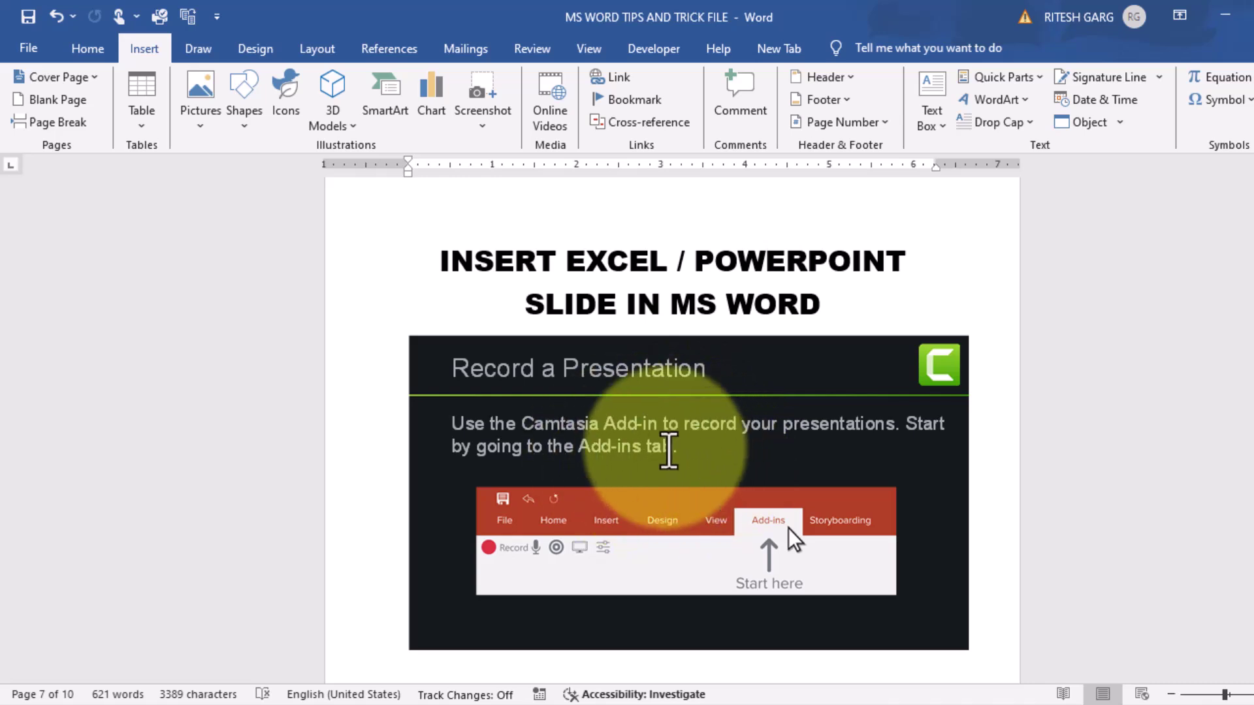
left_click(669, 450)
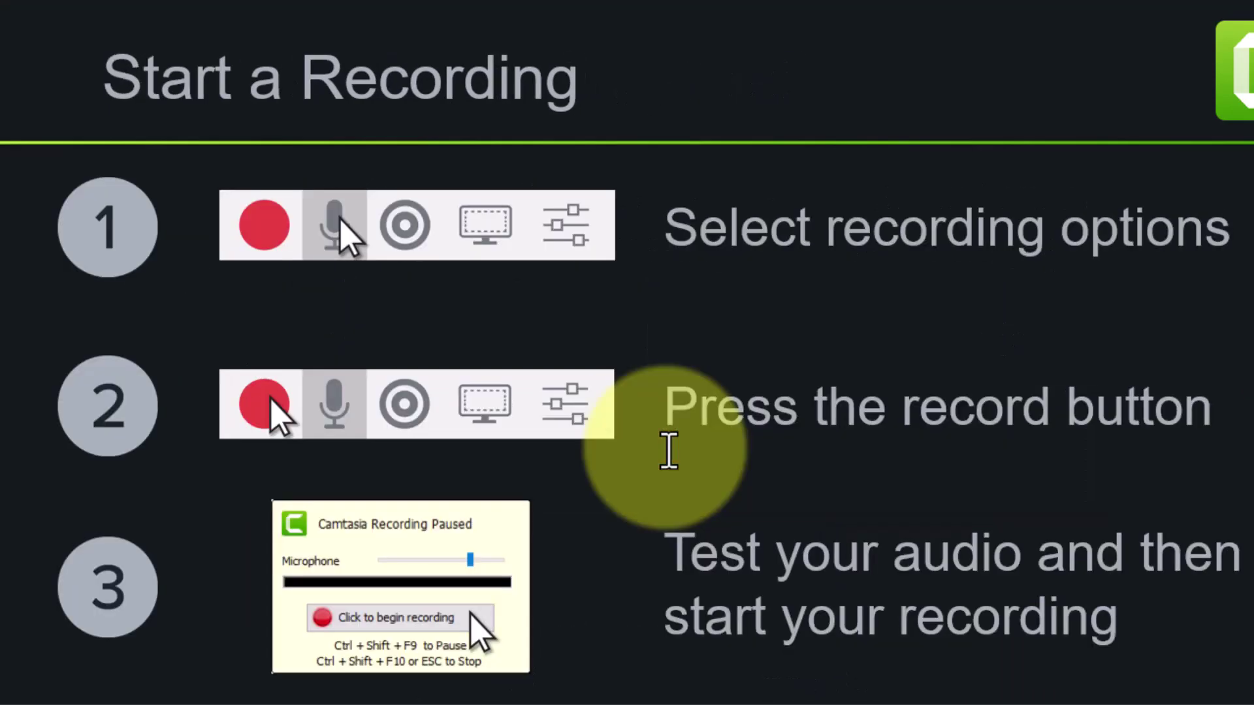
Run the Camtasia slide show through to the end, then delete the slide object
left_click(669, 451)
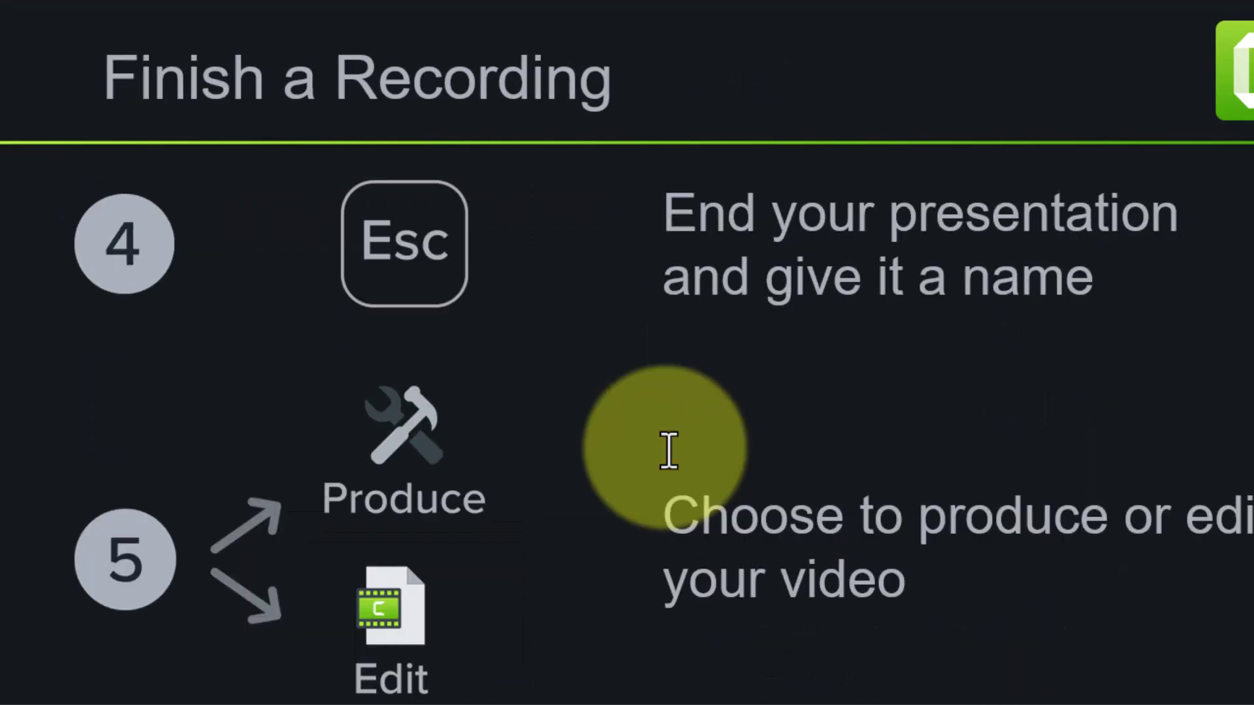
left_click(668, 451)
left_click(669, 451)
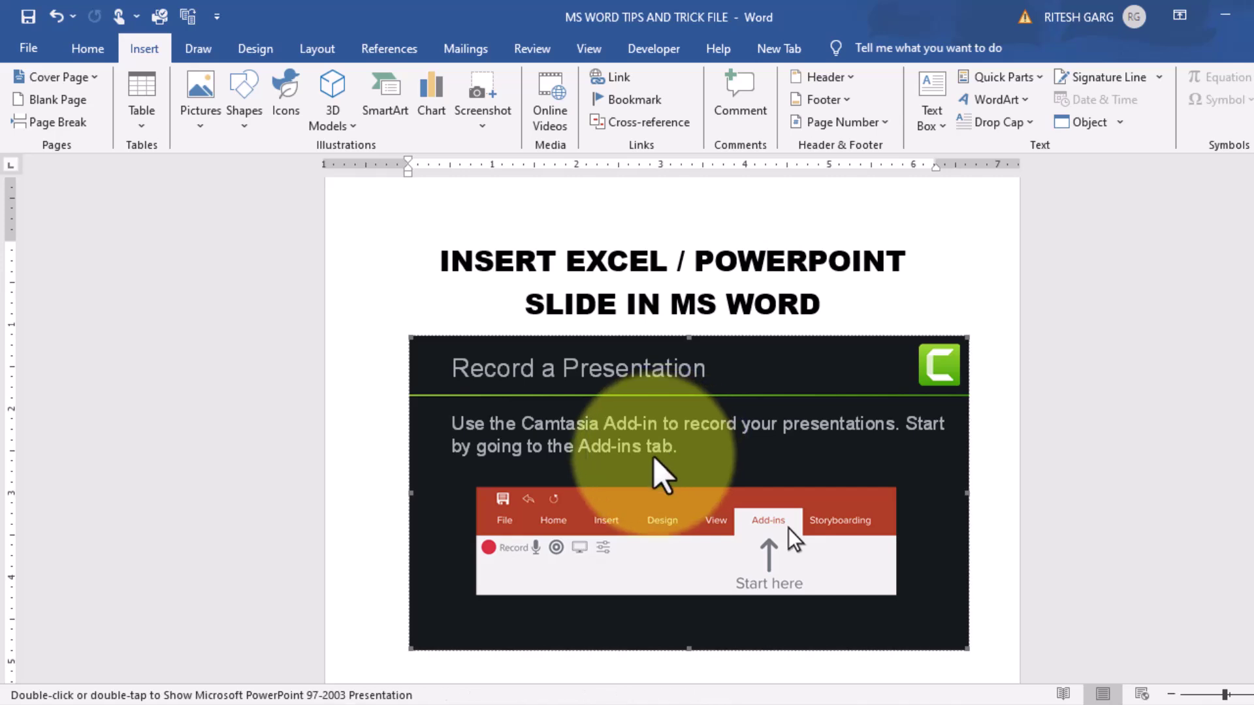
key("Delete")
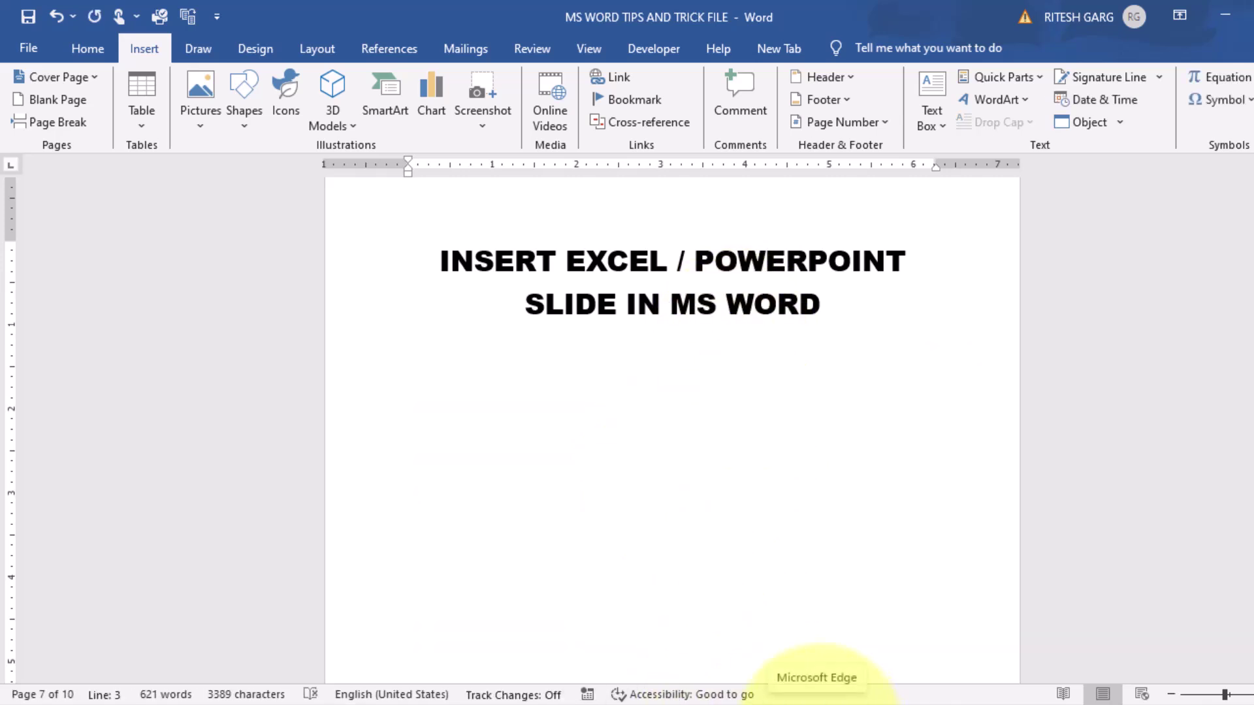
Open the excel data sheet 1 workbook from the SAMPLE FILES desktop folder
key("super+d")
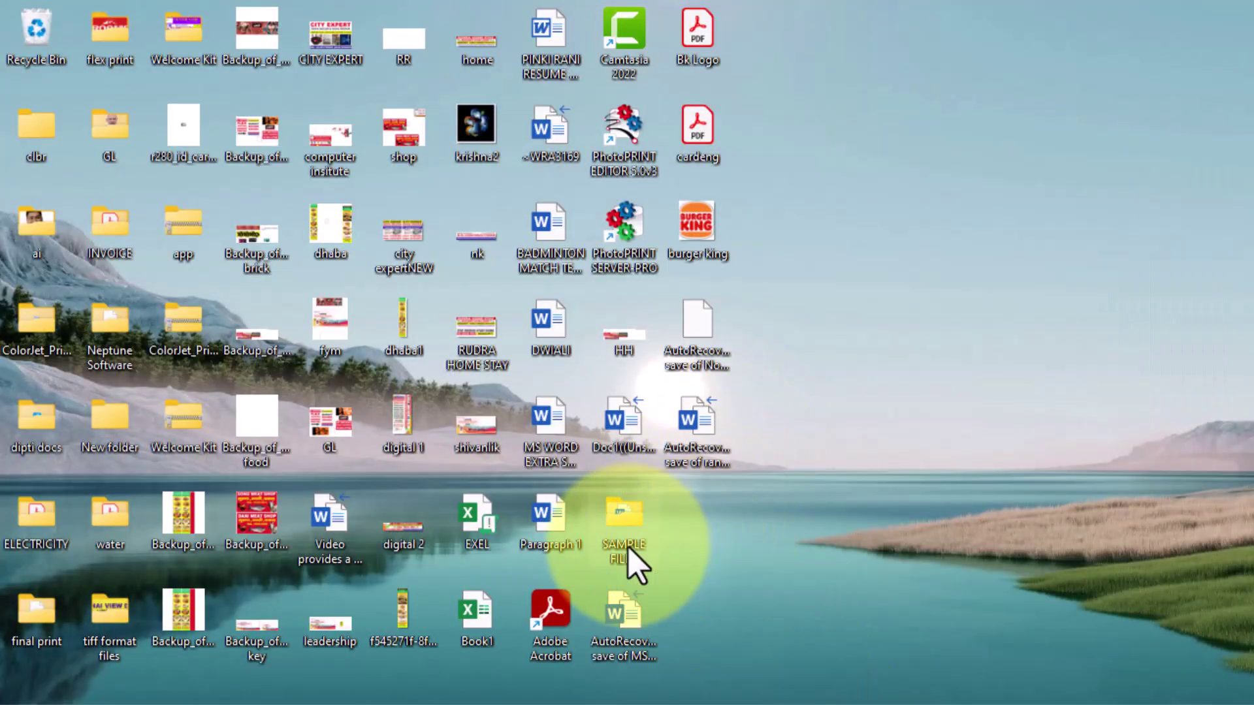
double_click(629, 547)
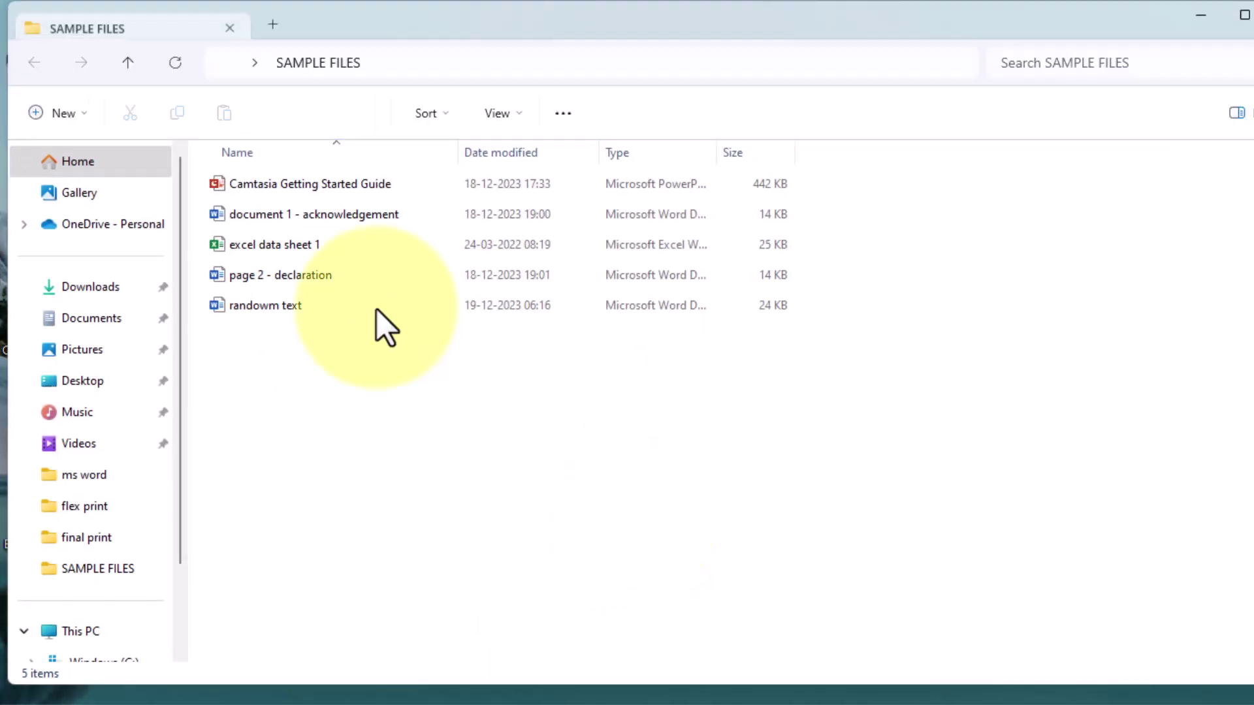
left_click(284, 251)
double_click(284, 252)
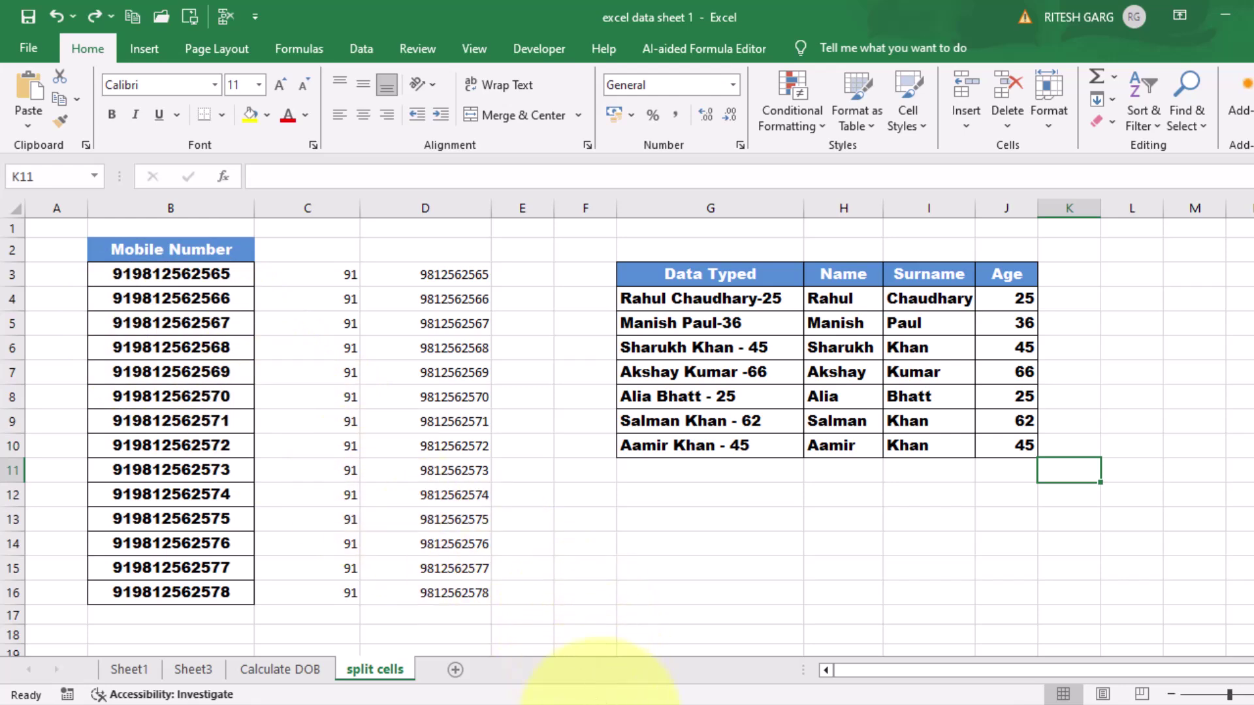
Return to MS WORD TIPS AND TRICK FILE and start a new line below the title
left_click(601, 702)
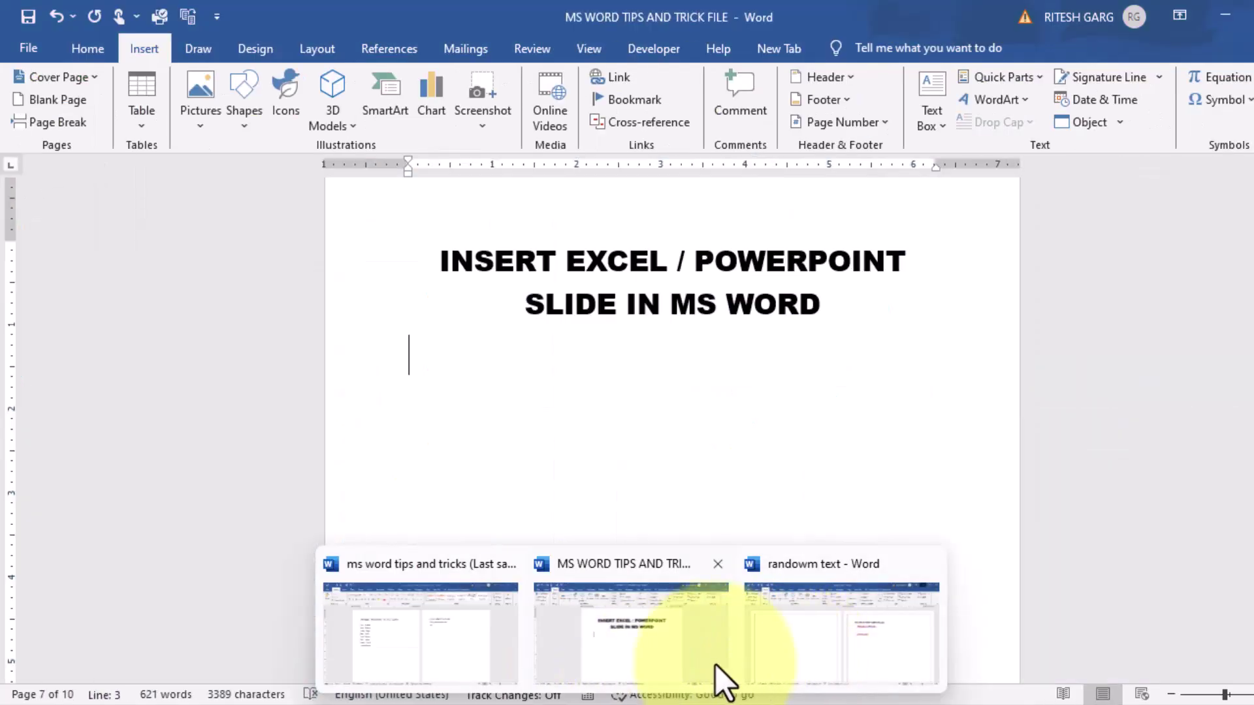
left_click(698, 680)
key("Return")
key("Tab")
key("Tab")
key("Tab")
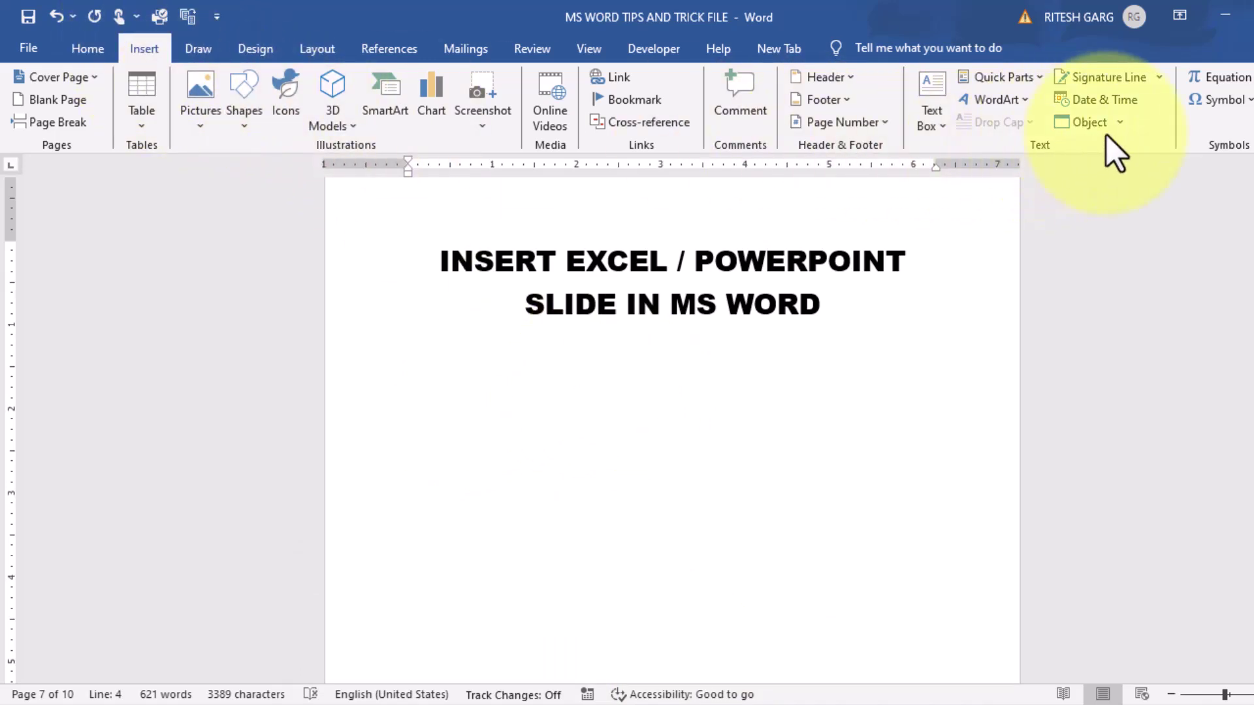
Insert excel data sheet 1 as a linked object, then open it in Excel
left_click(1120, 124)
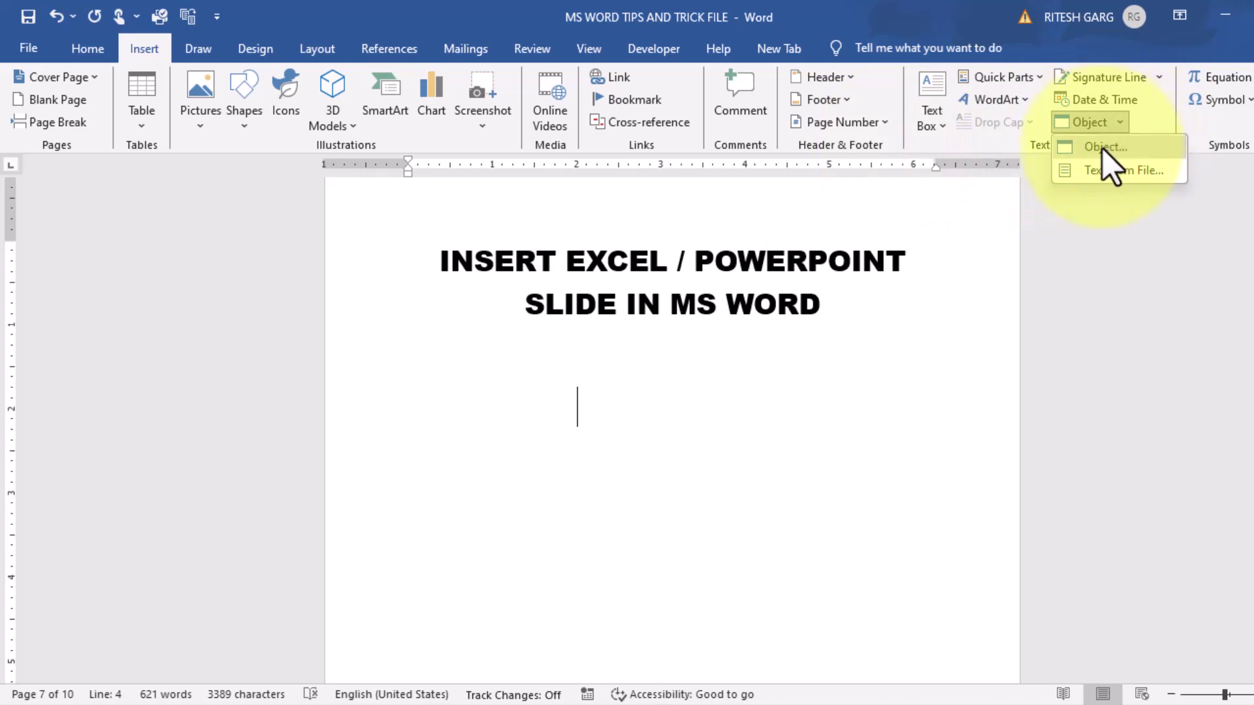
left_click(1103, 148)
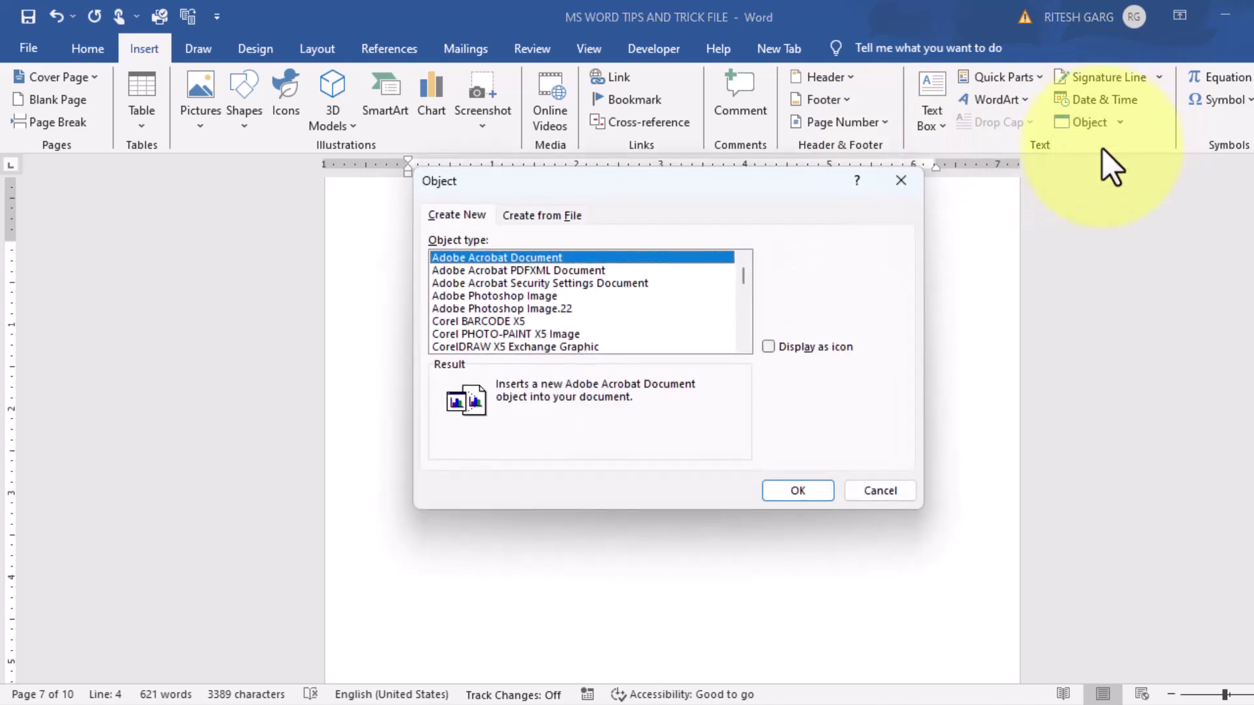
left_click(555, 217)
left_click(808, 262)
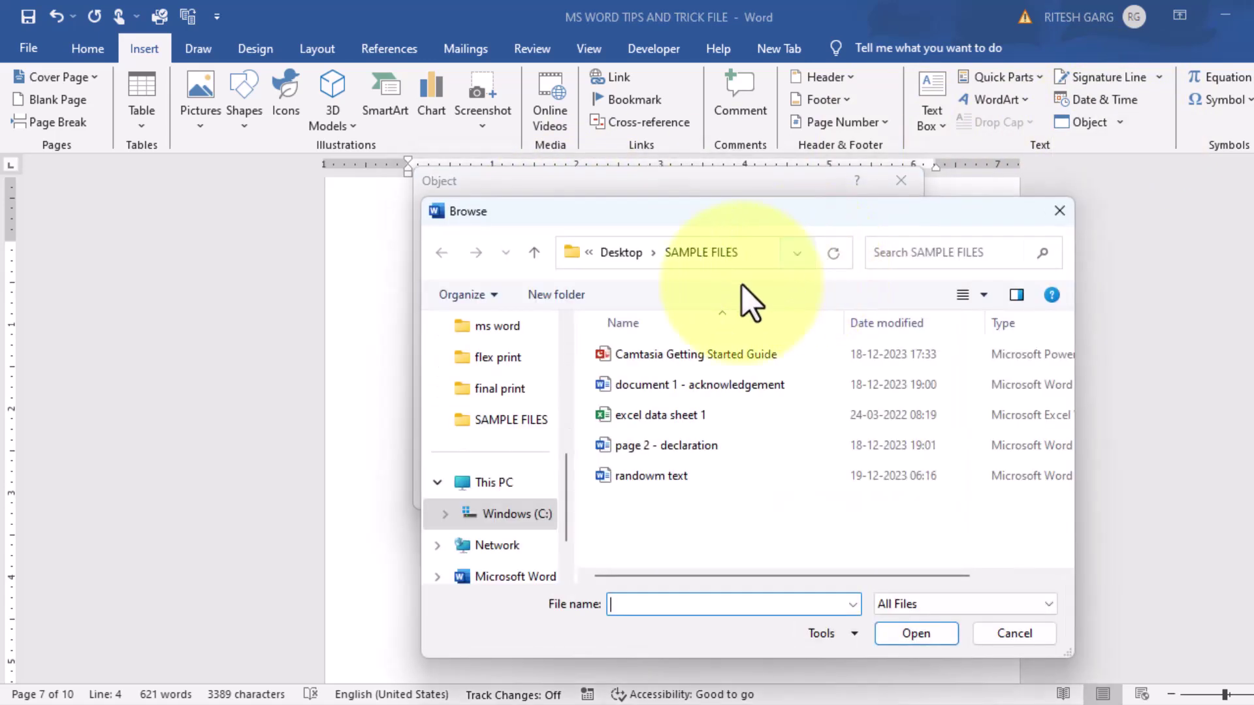
left_click(653, 418)
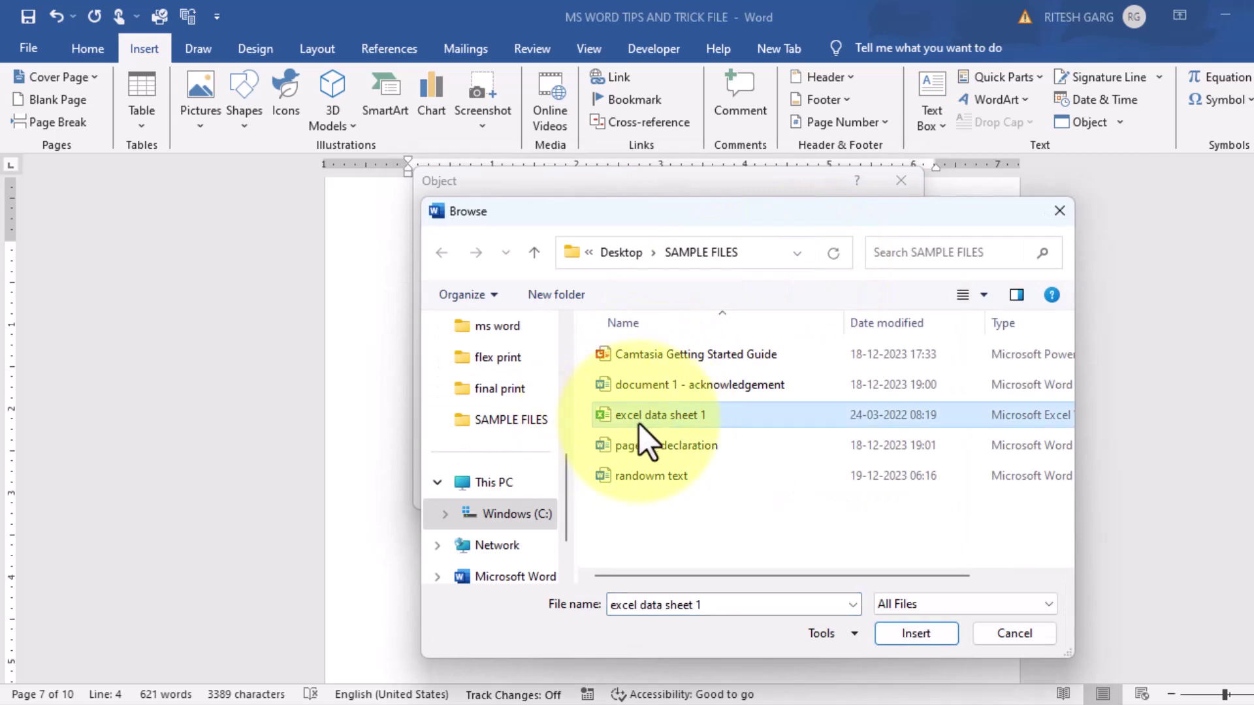
left_click(910, 632)
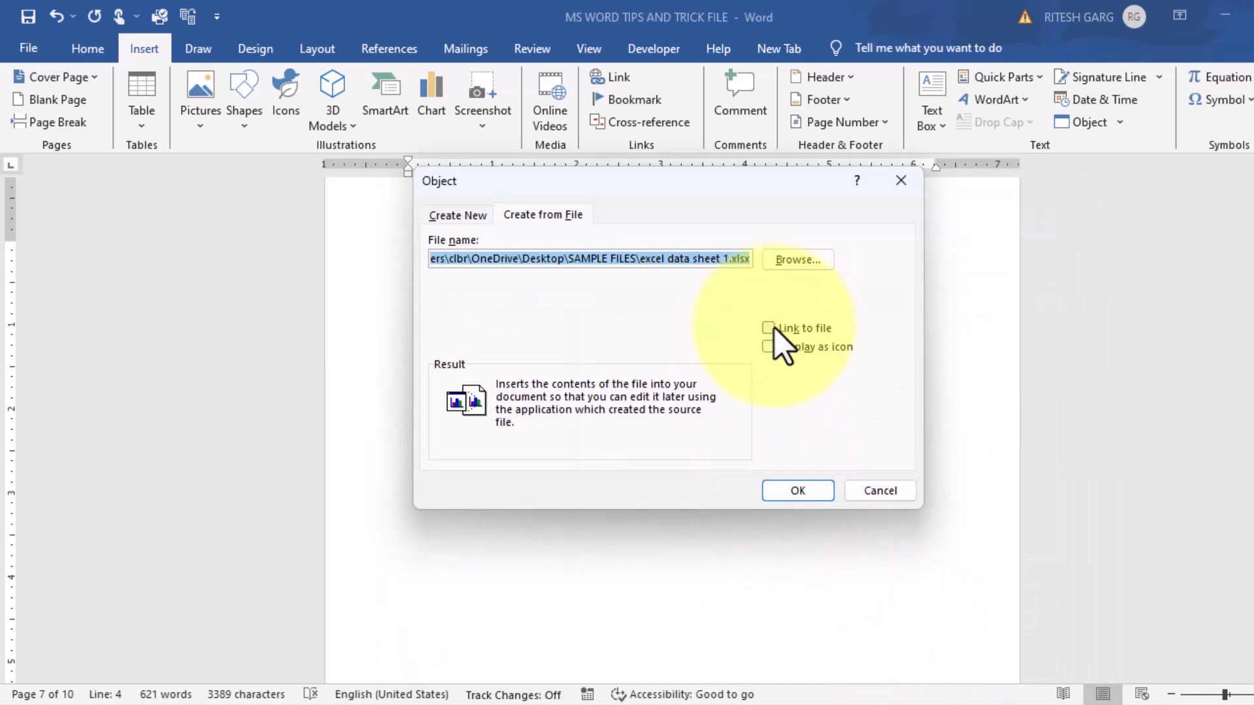
left_click(769, 329)
left_click(794, 491)
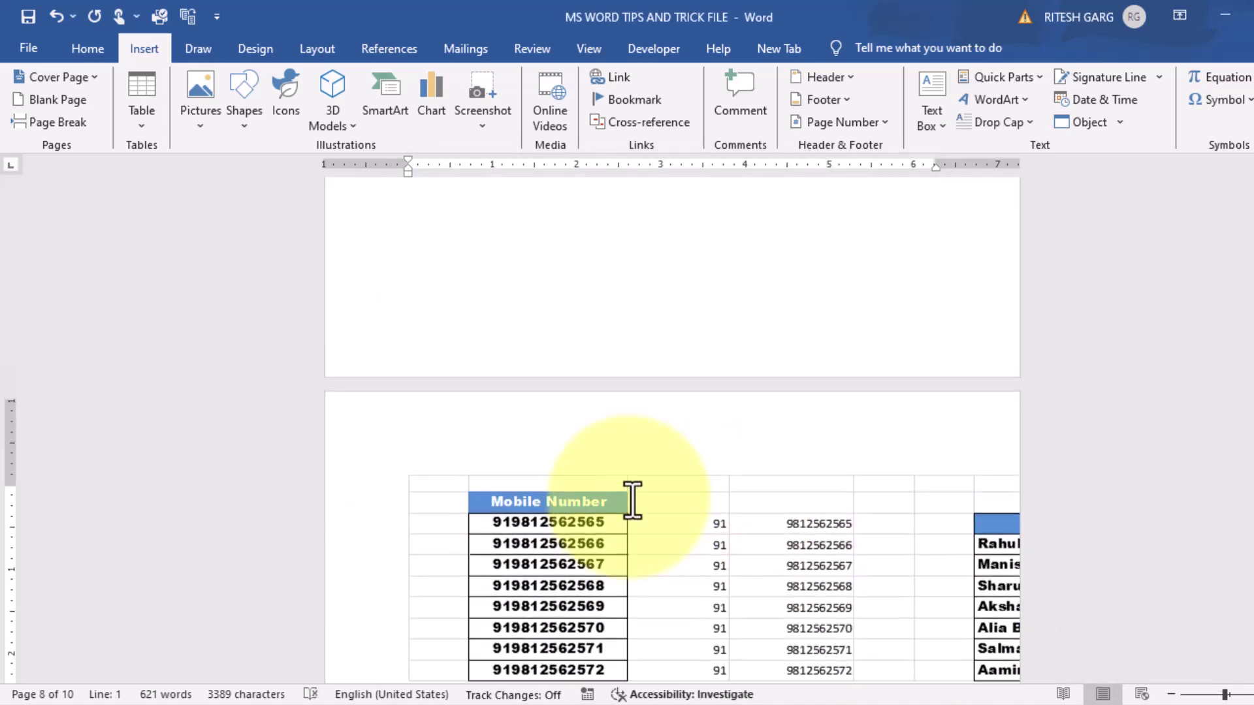
scroll(631, 503, "up", 2)
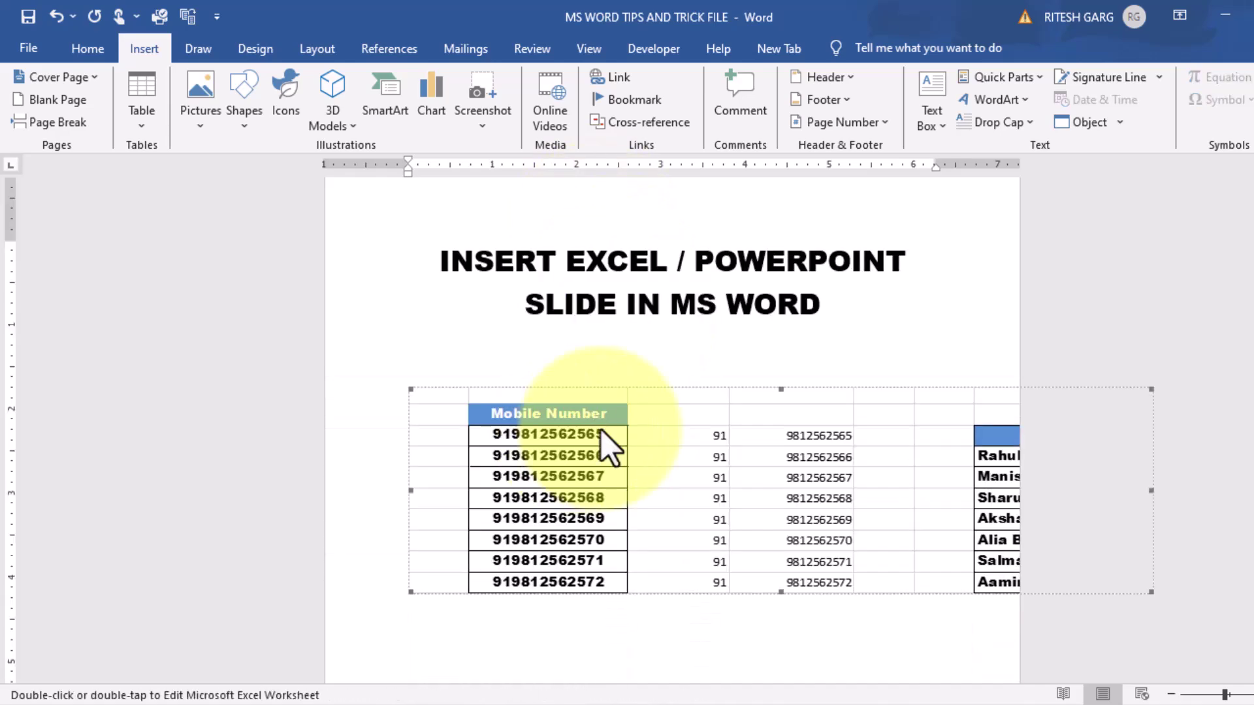
double_click(601, 429)
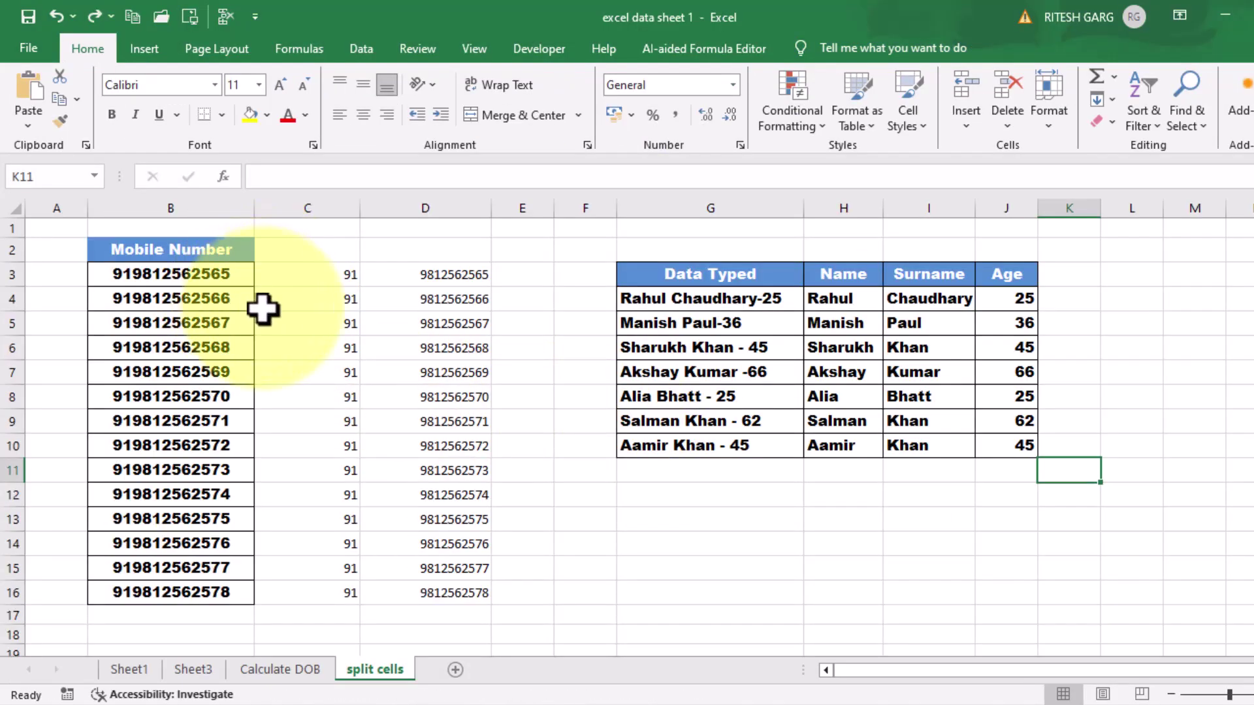
Change the cell B2 header from Mobile Number to MOBILE
left_click(183, 248)
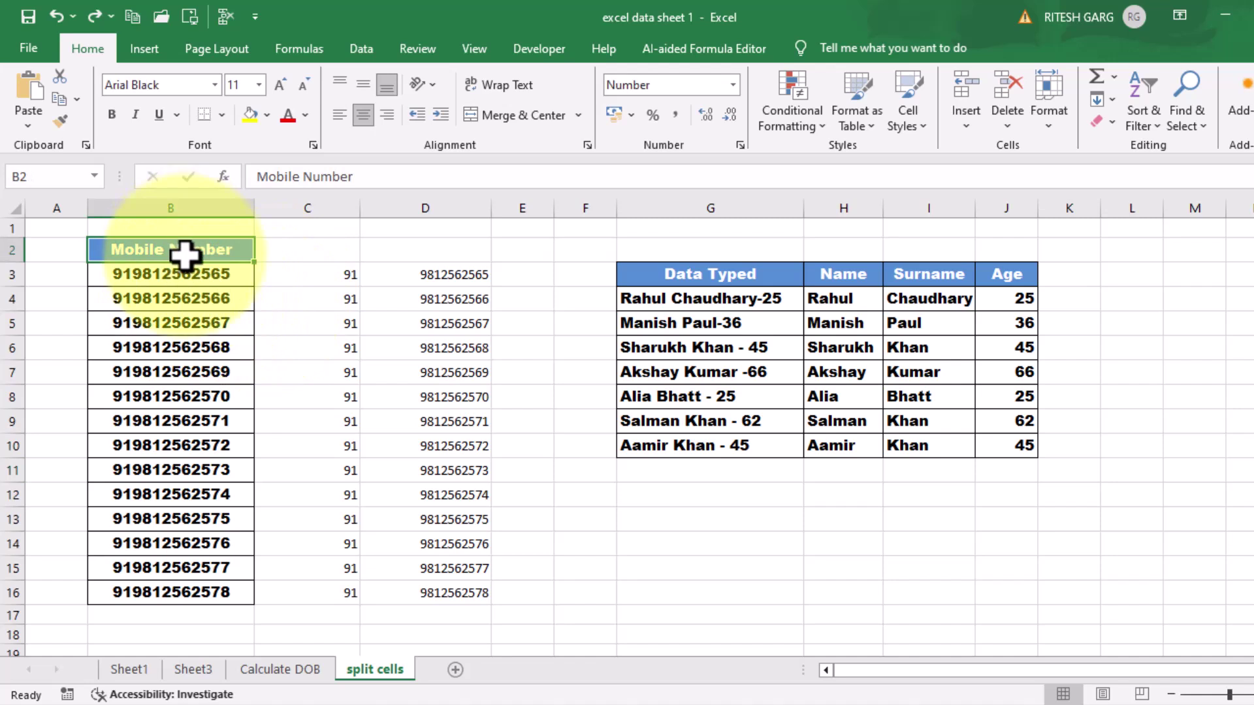
type("MOBILE")
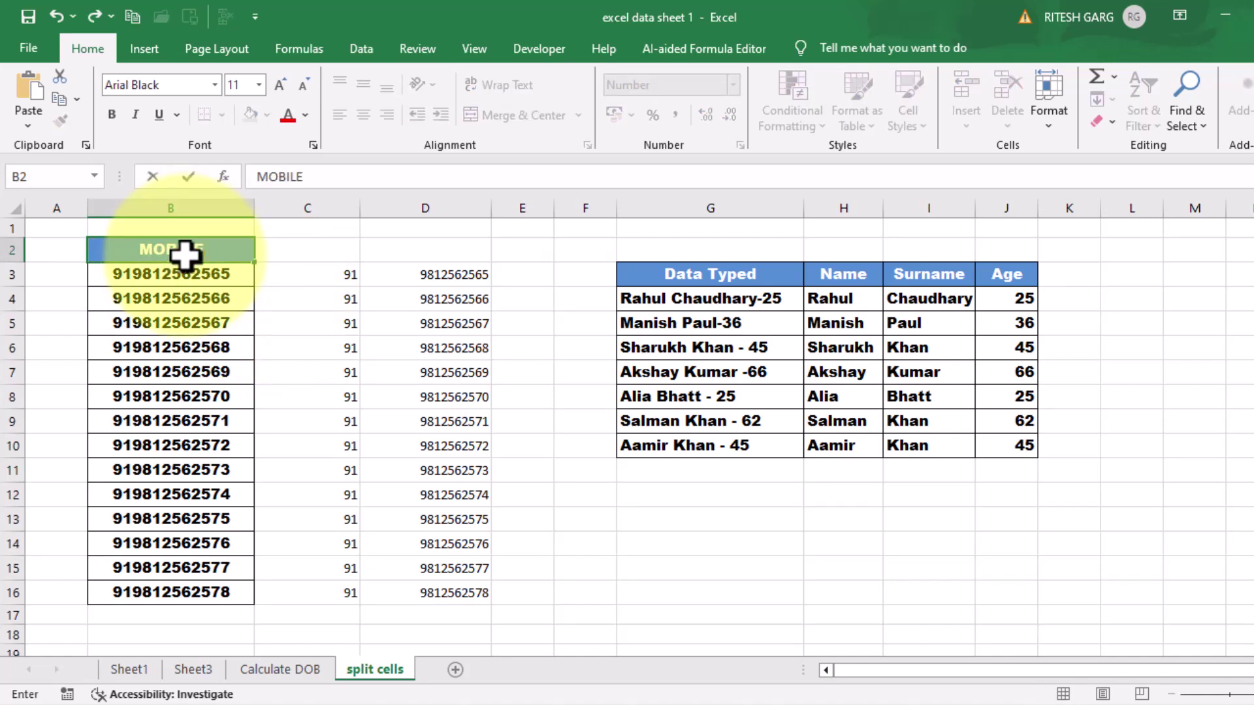
left_click(328, 326)
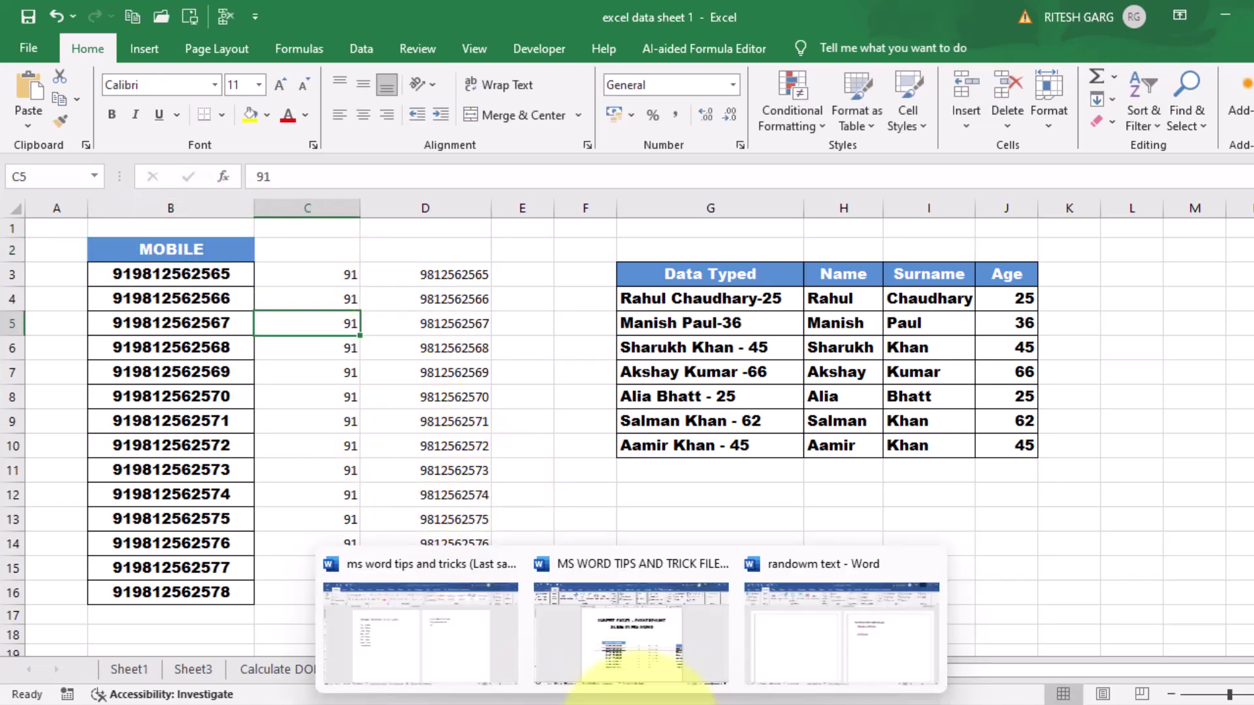
Back in Word, use Update Link to refresh the worksheet object with the edited workbook
left_click(660, 658)
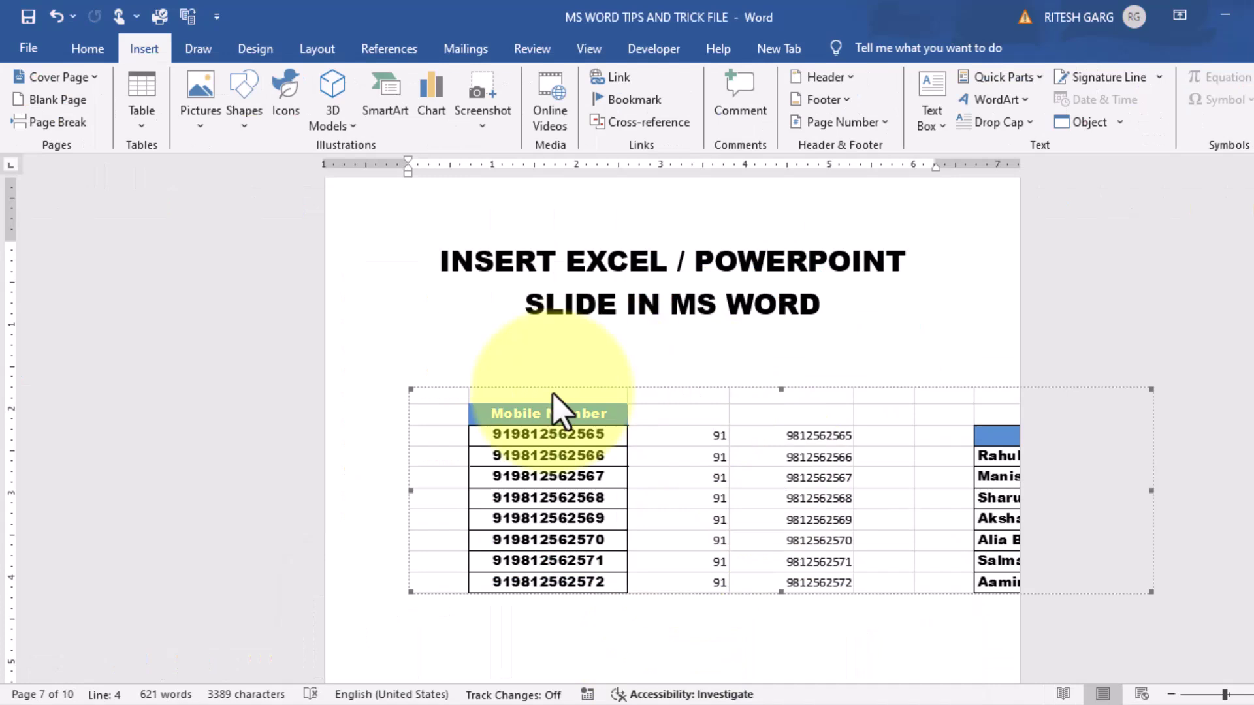
right_click(576, 424)
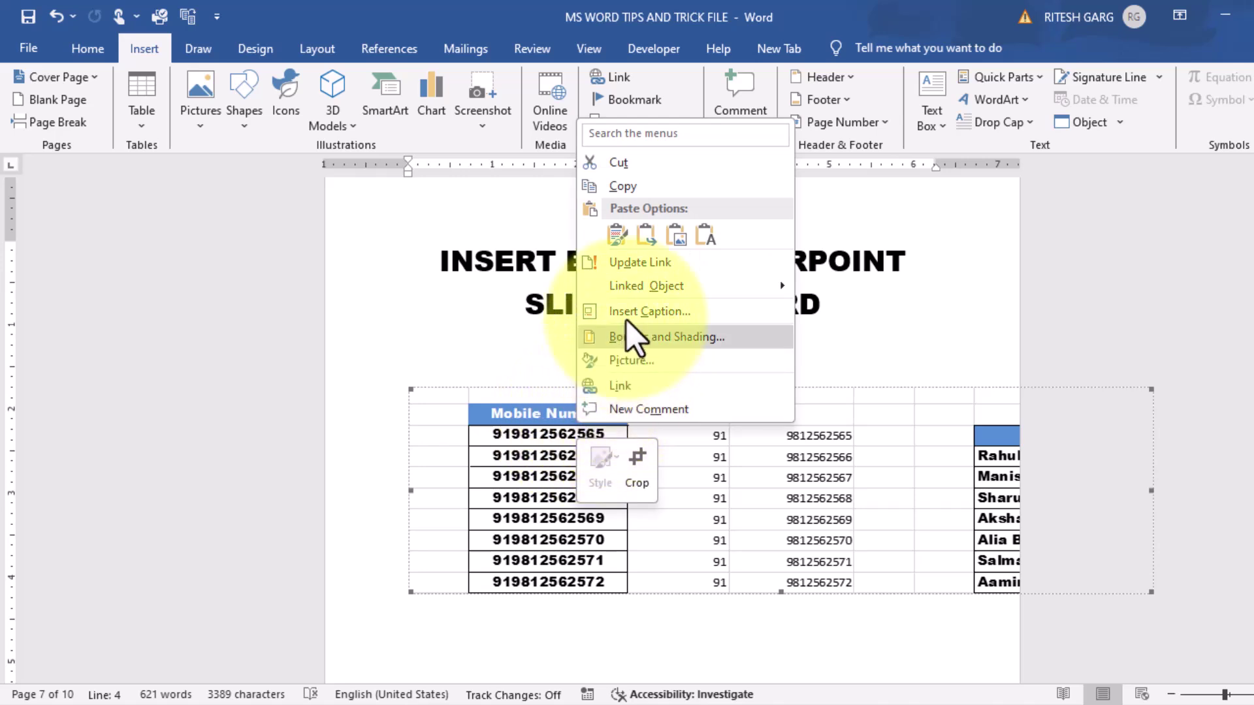
left_click(640, 262)
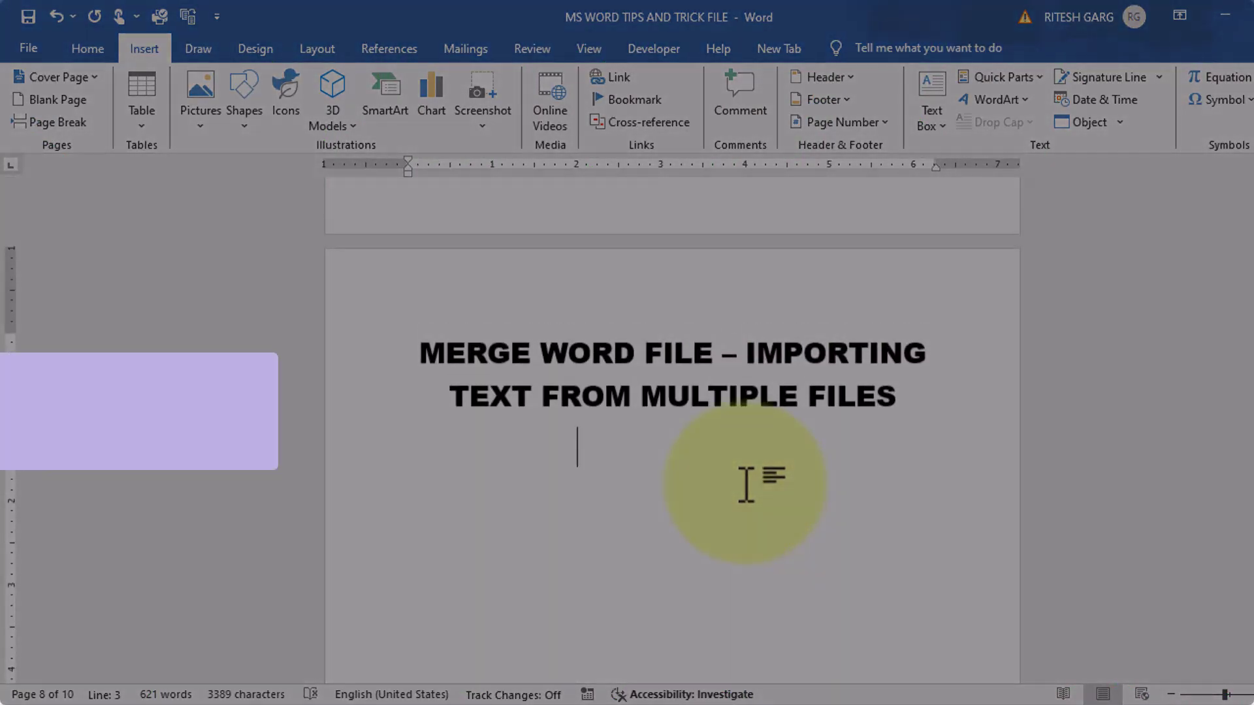
Create a new blank document, then bring the SAMPLE FILES folder window forward
scroll(757, 490, "down", 1)
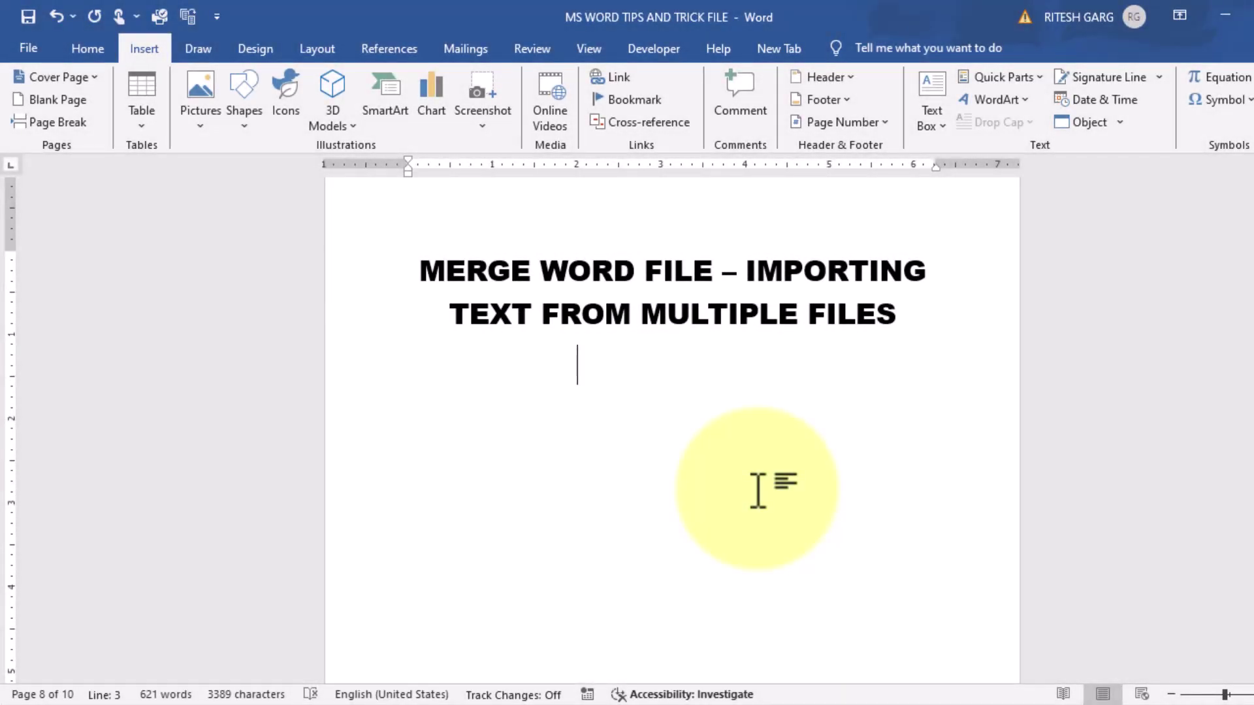
key("ctrl+n")
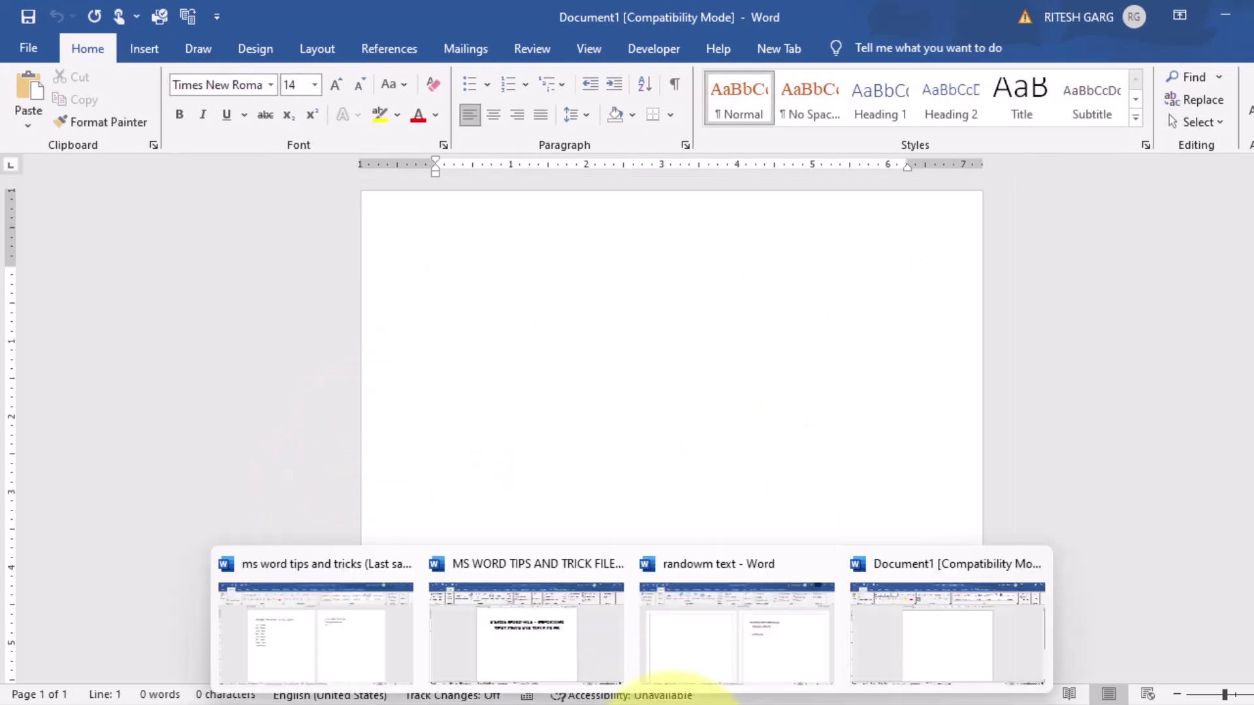
left_click(756, 700)
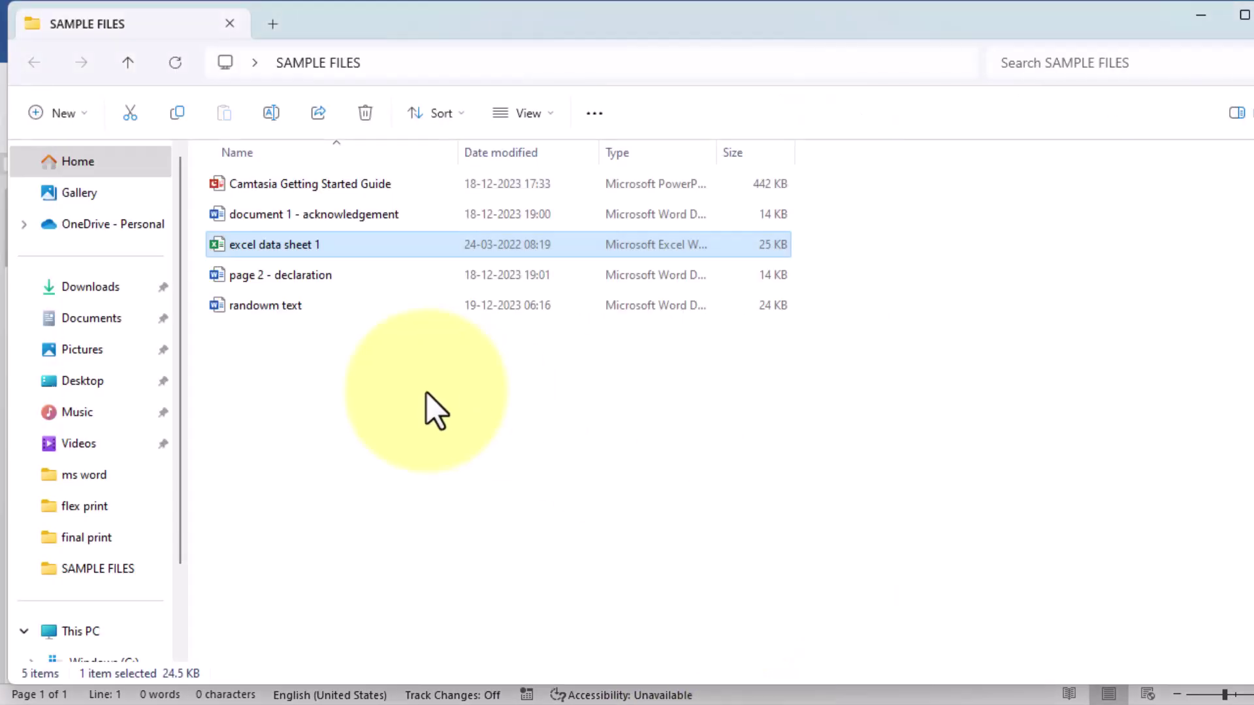
left_click(295, 216)
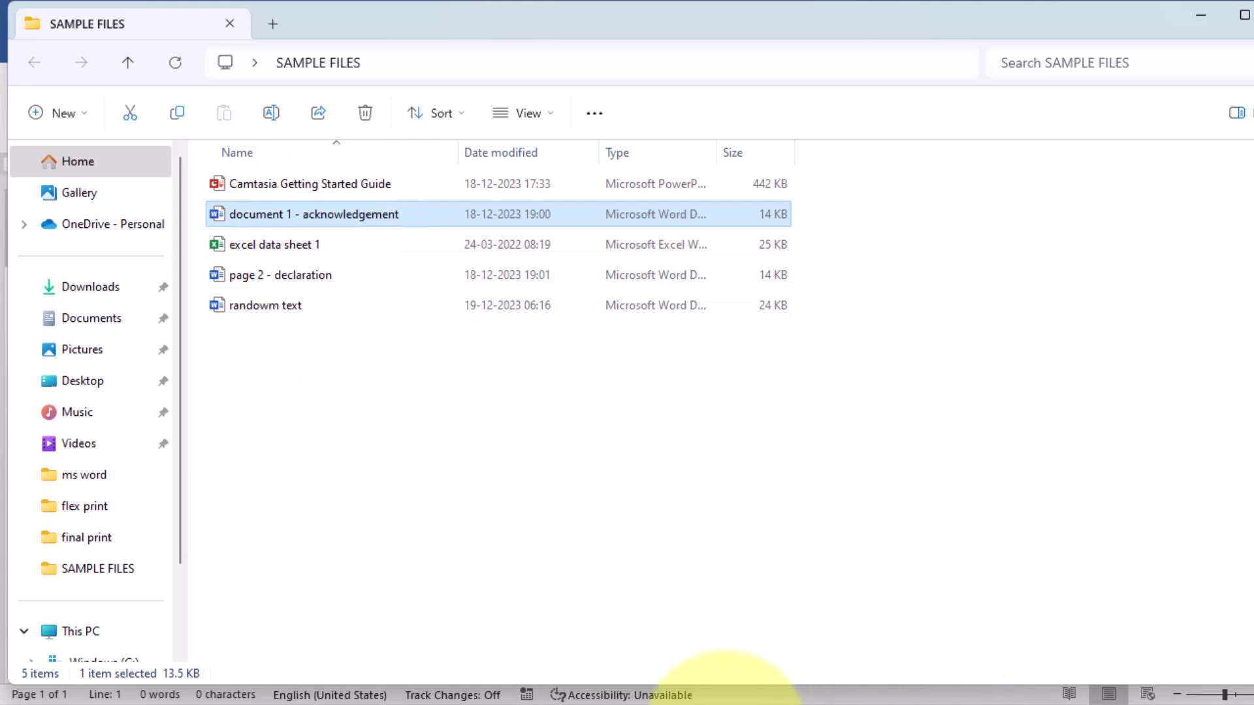
left_click(643, 702)
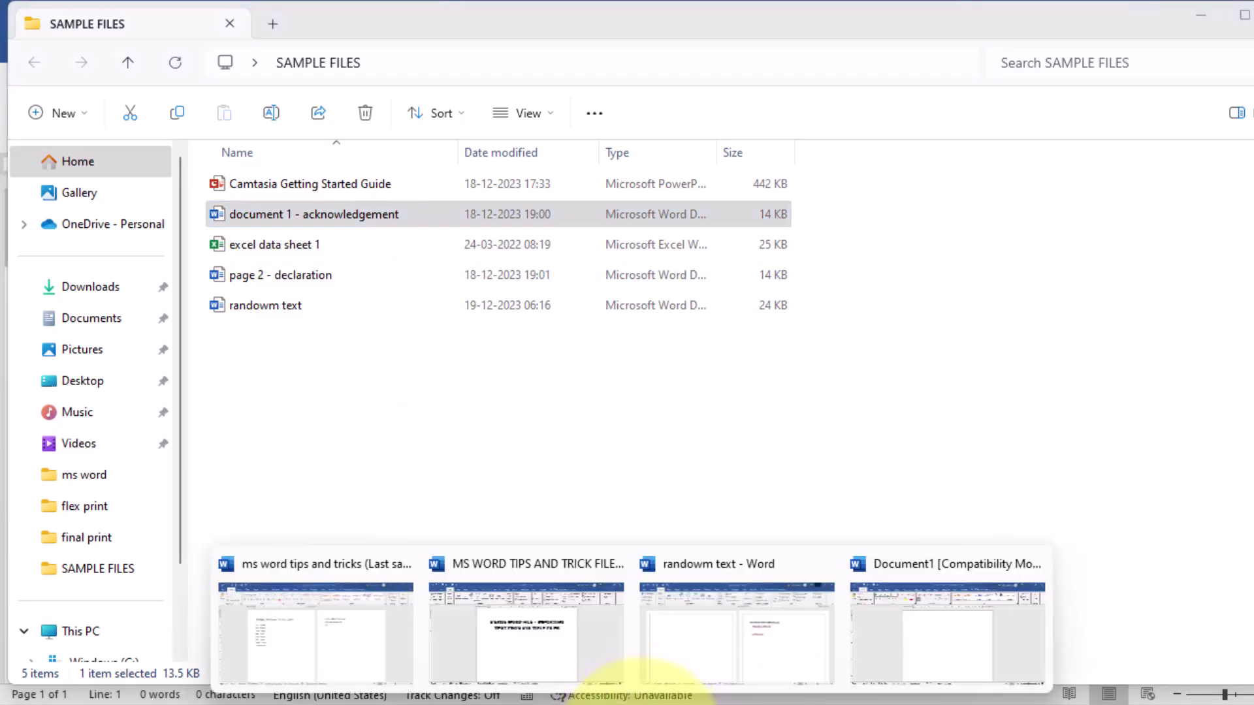
In Document1, choose Text from File and select document 1 - acknowledgement and page 2 - declaration
left_click(974, 659)
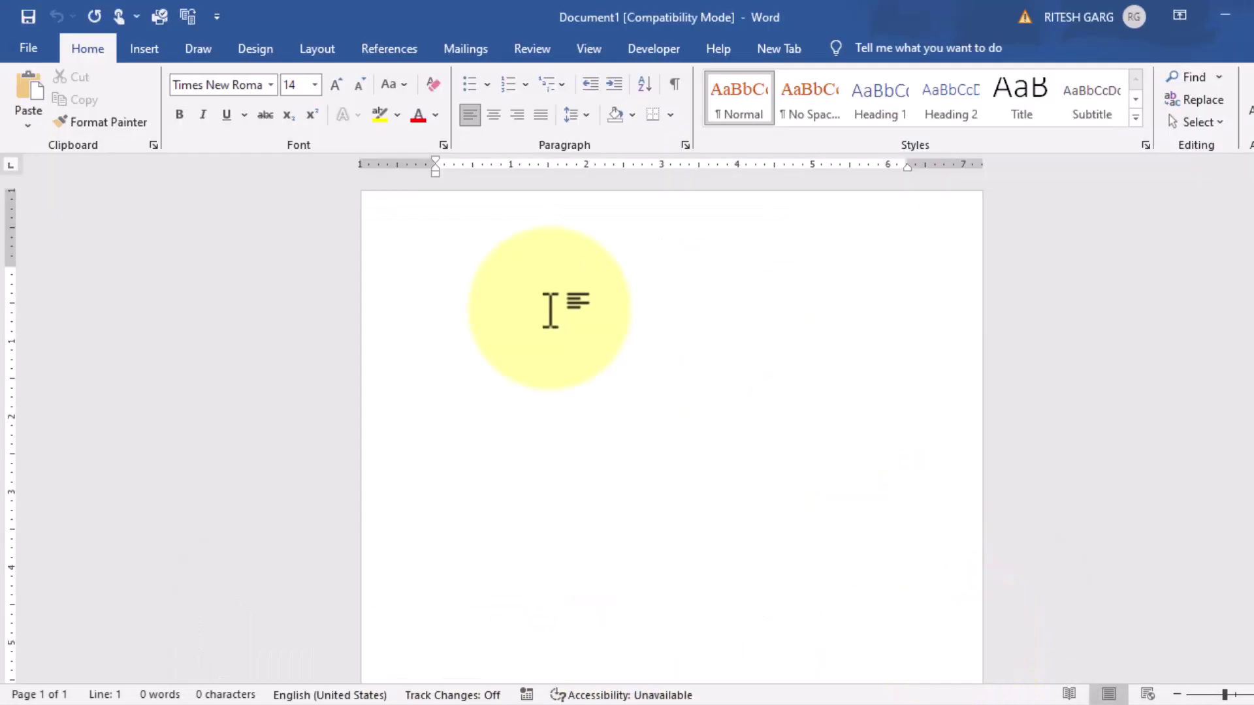
left_click(143, 52)
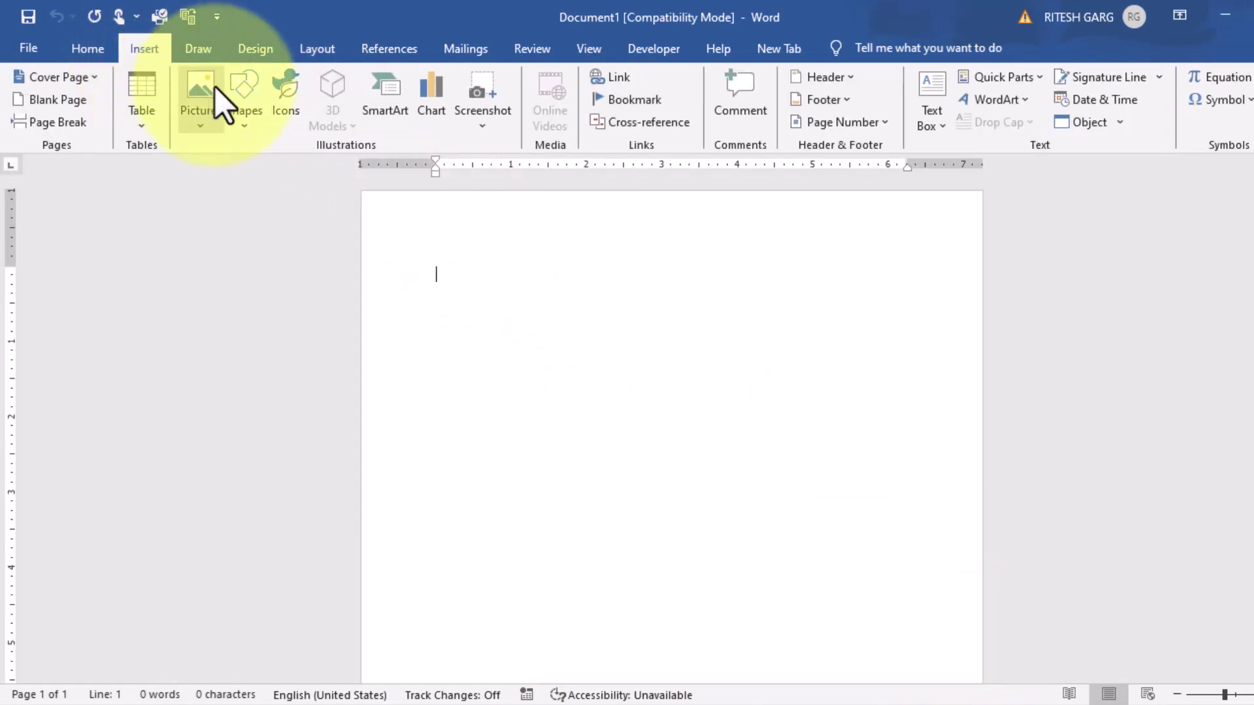
left_click(1119, 124)
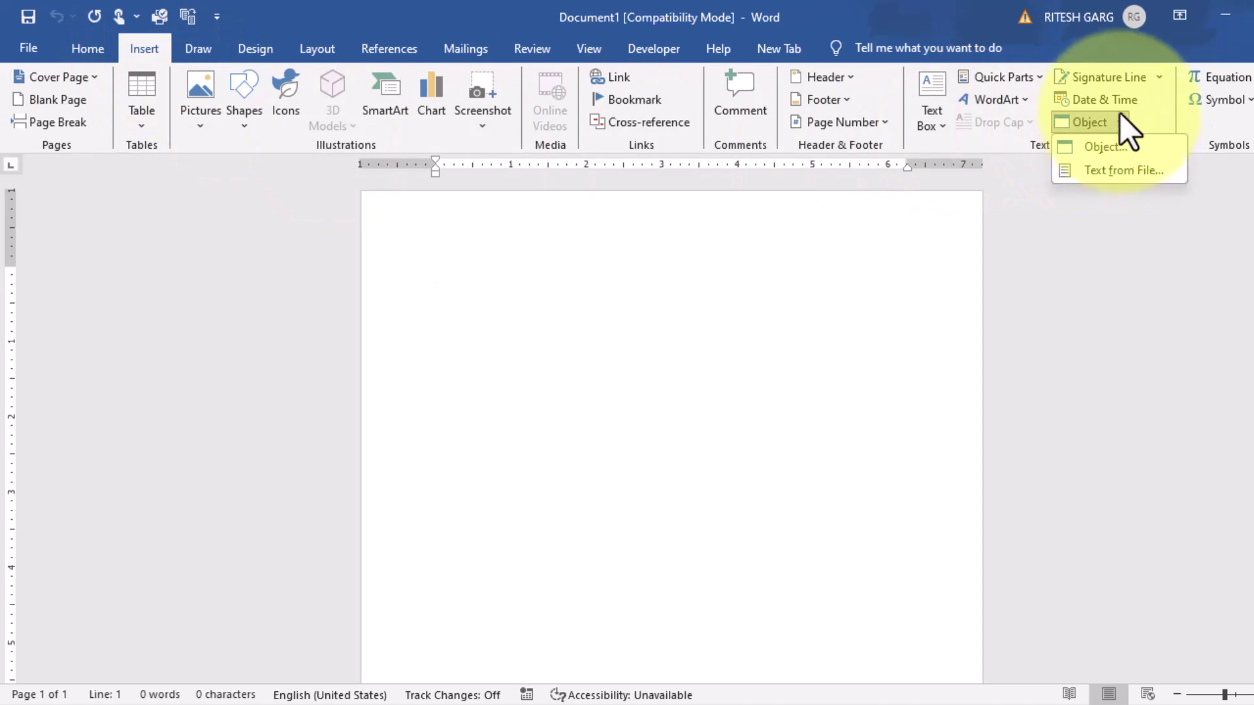
left_click(1109, 174)
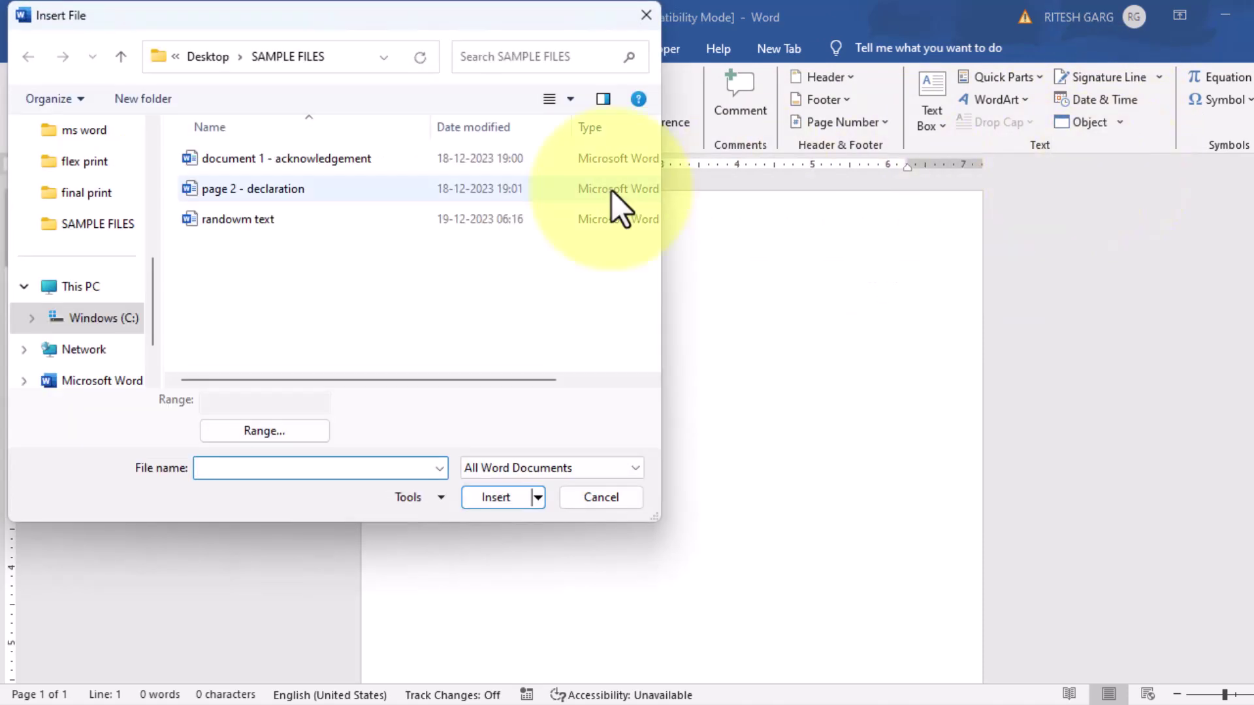
left_click(237, 163)
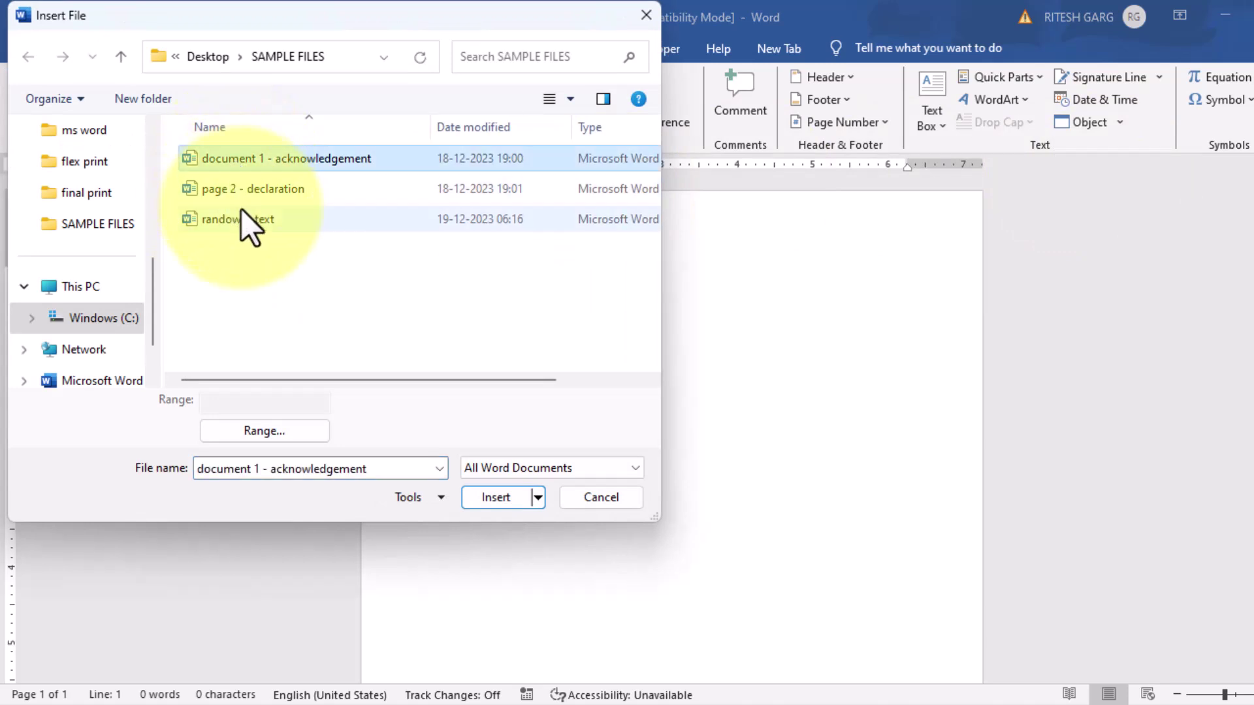
left_click(248, 195, "ctrl")
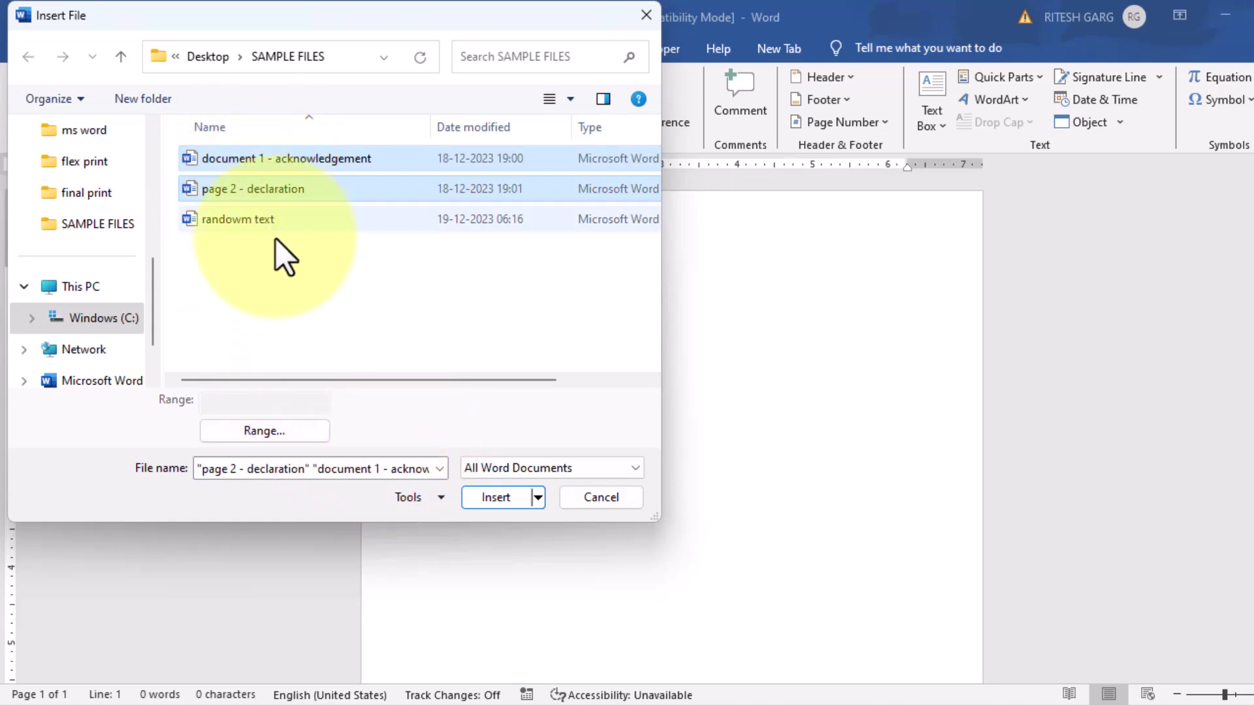
left_click(351, 284)
left_click(276, 162)
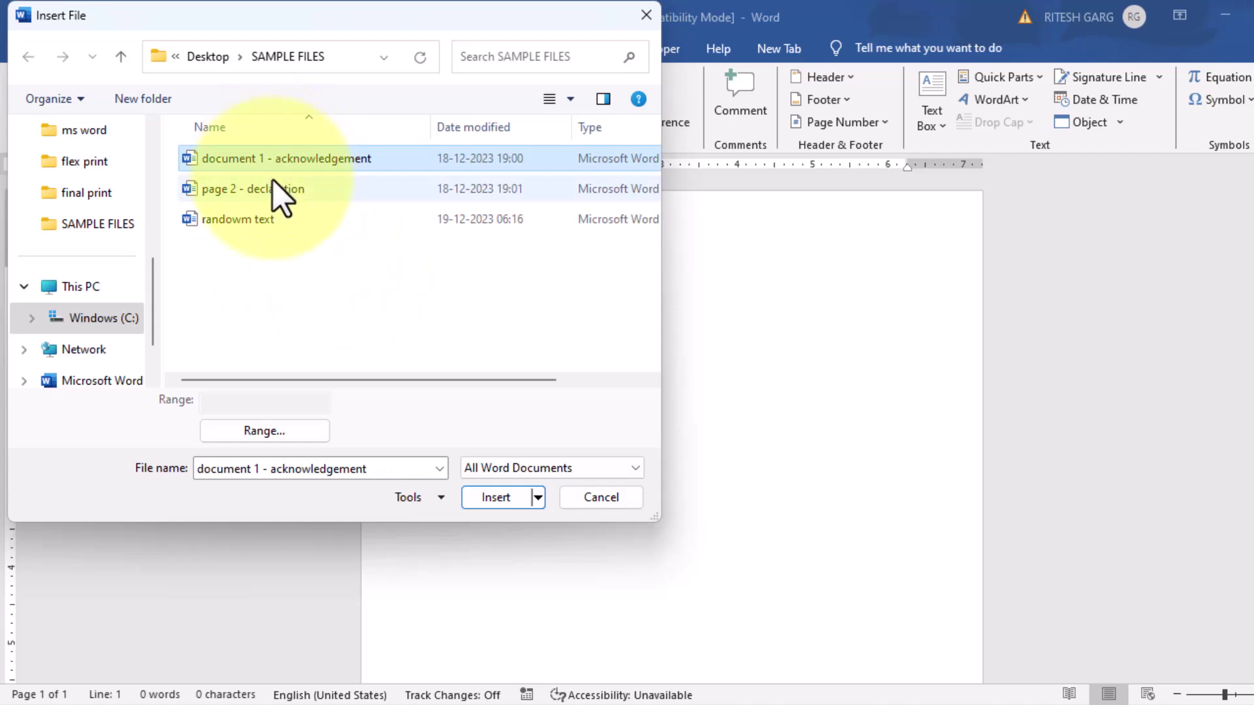
left_click(273, 189, "ctrl")
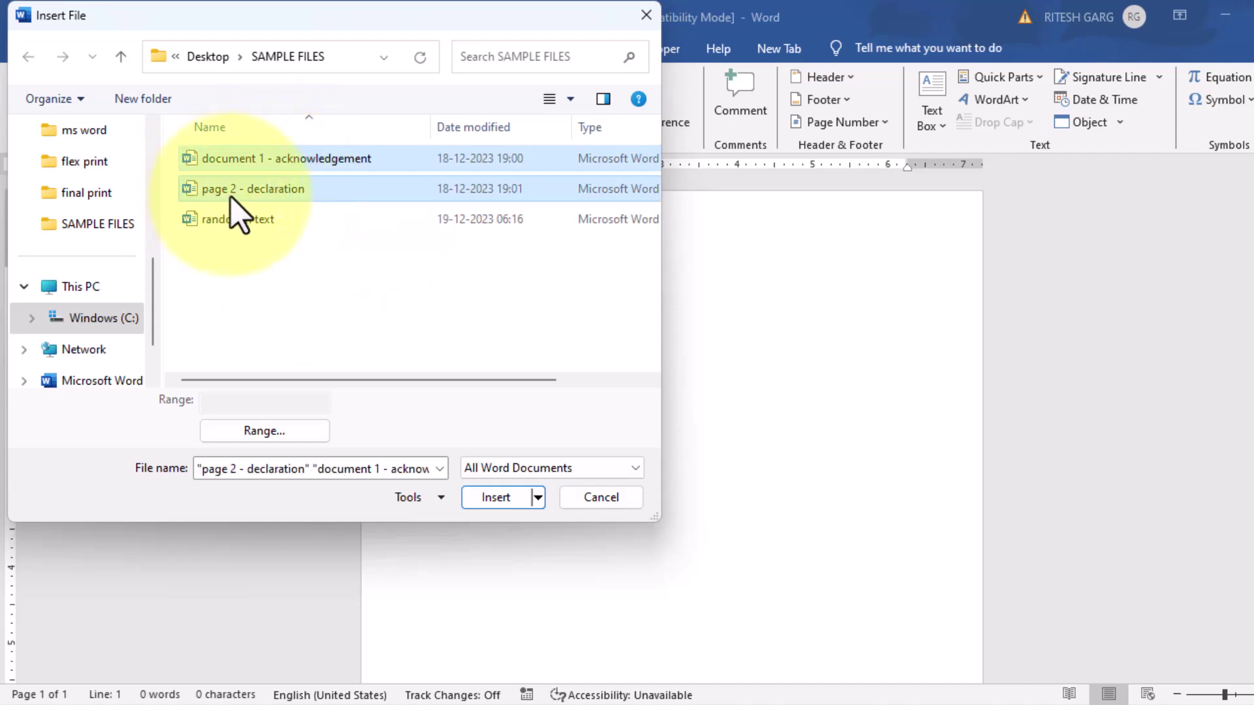
Insert both files' text into Document1, then minimize Word
left_click(489, 499)
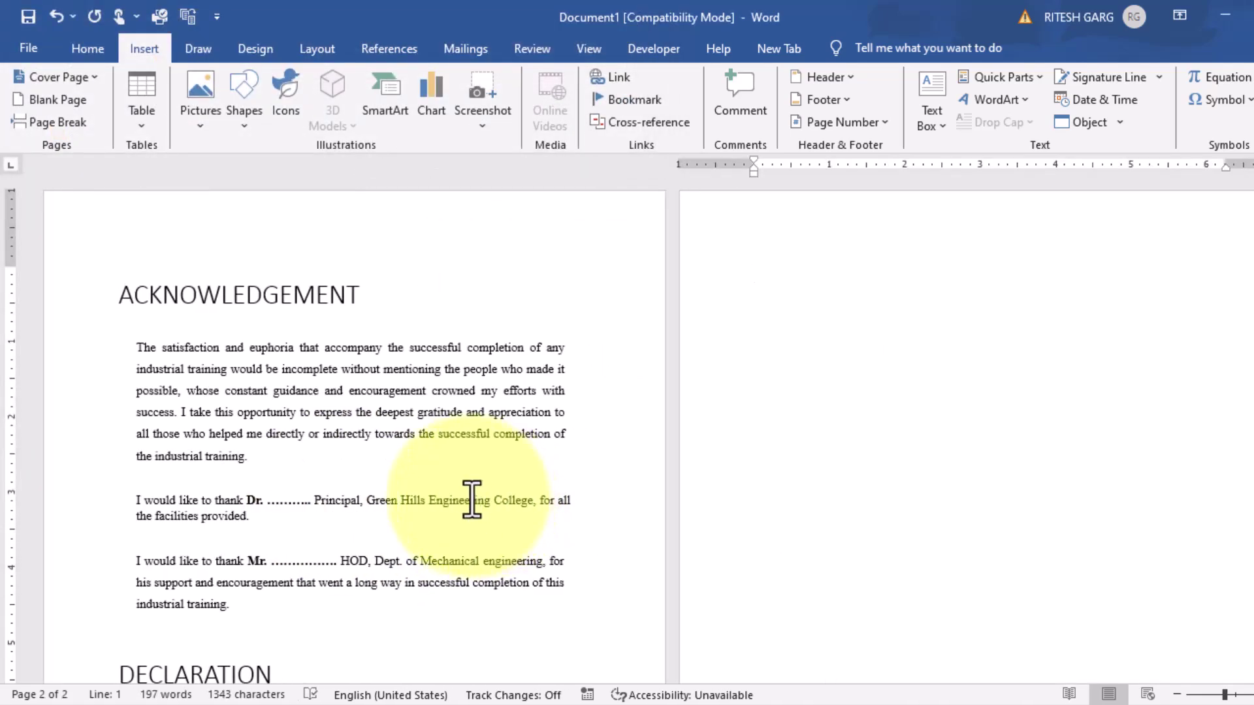
scroll(471, 500, "down", 3, "ctrl")
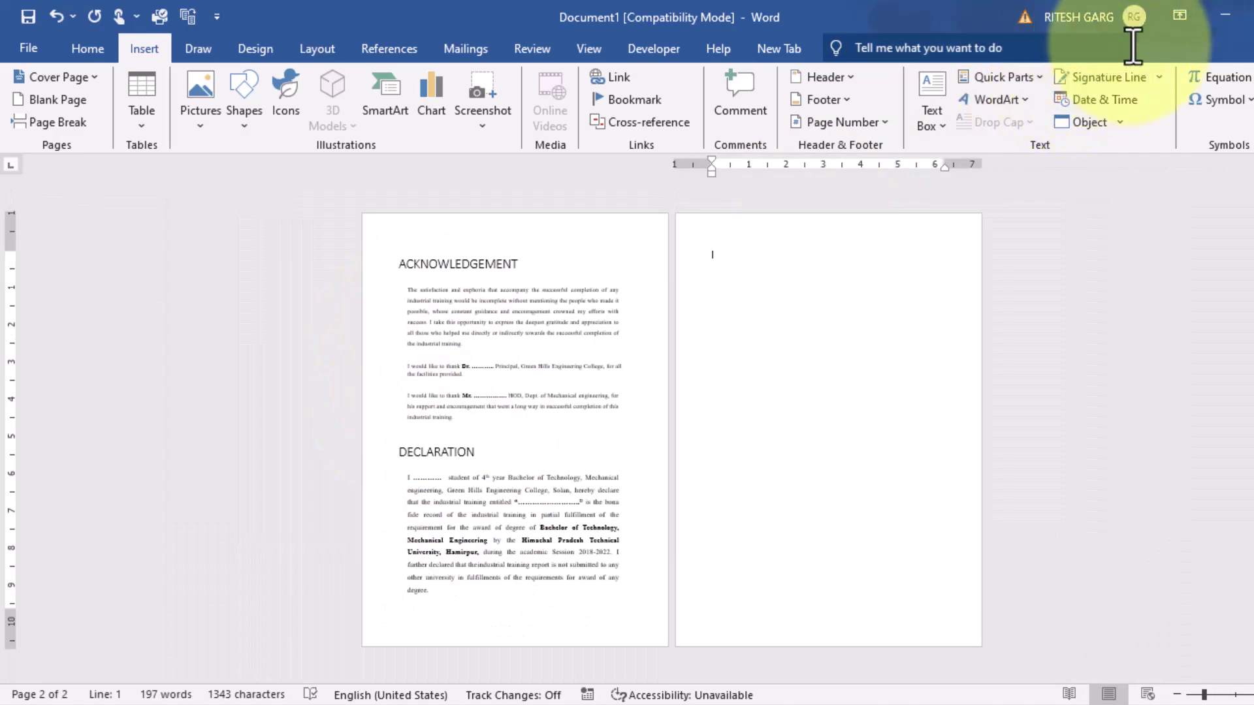
left_click(1234, 21)
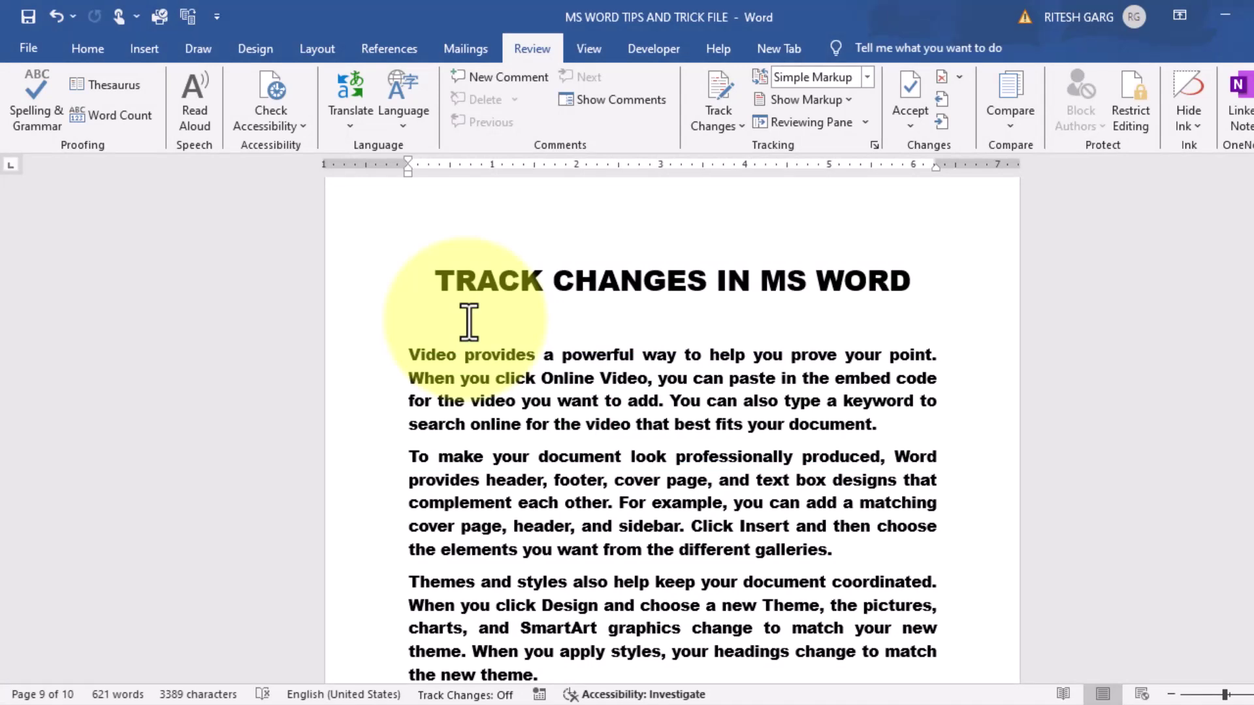
Turn on Track Changes from the Review tab's Track Changes dropdown
scroll(546, 541, "down", 1)
scroll(541, 513, "down", 1)
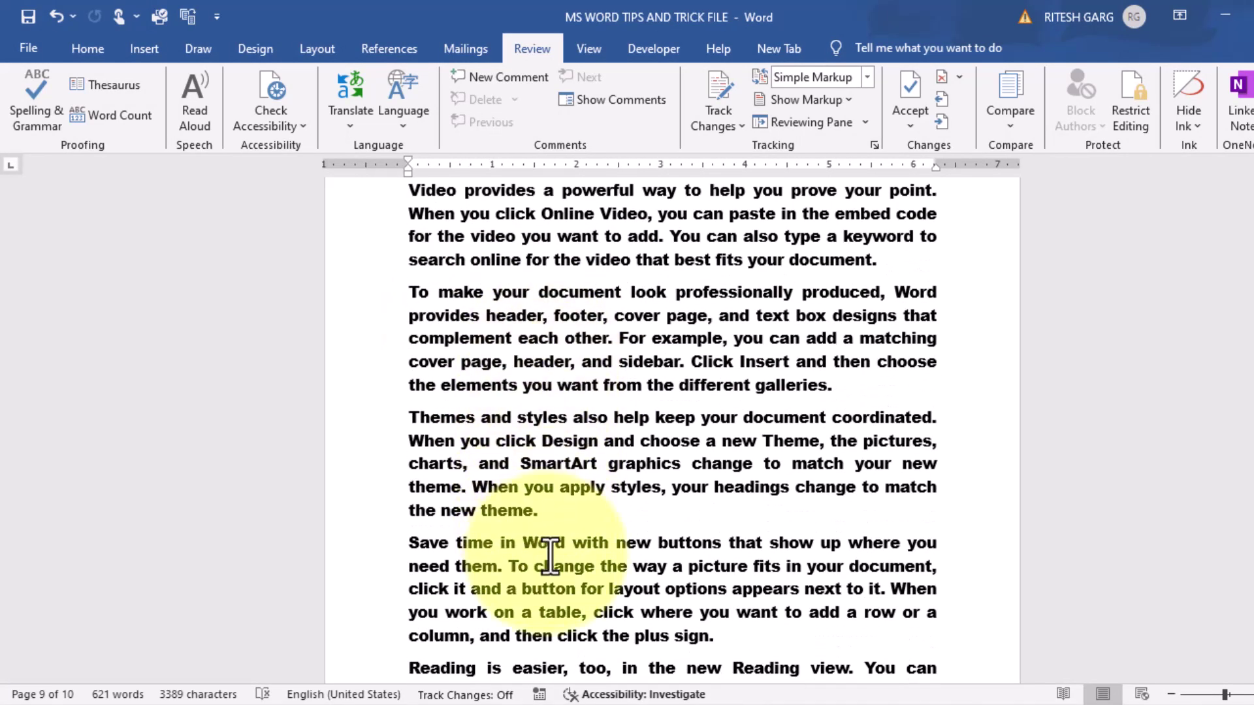
scroll(556, 558, "up", 2)
scroll(543, 425, "up", 1)
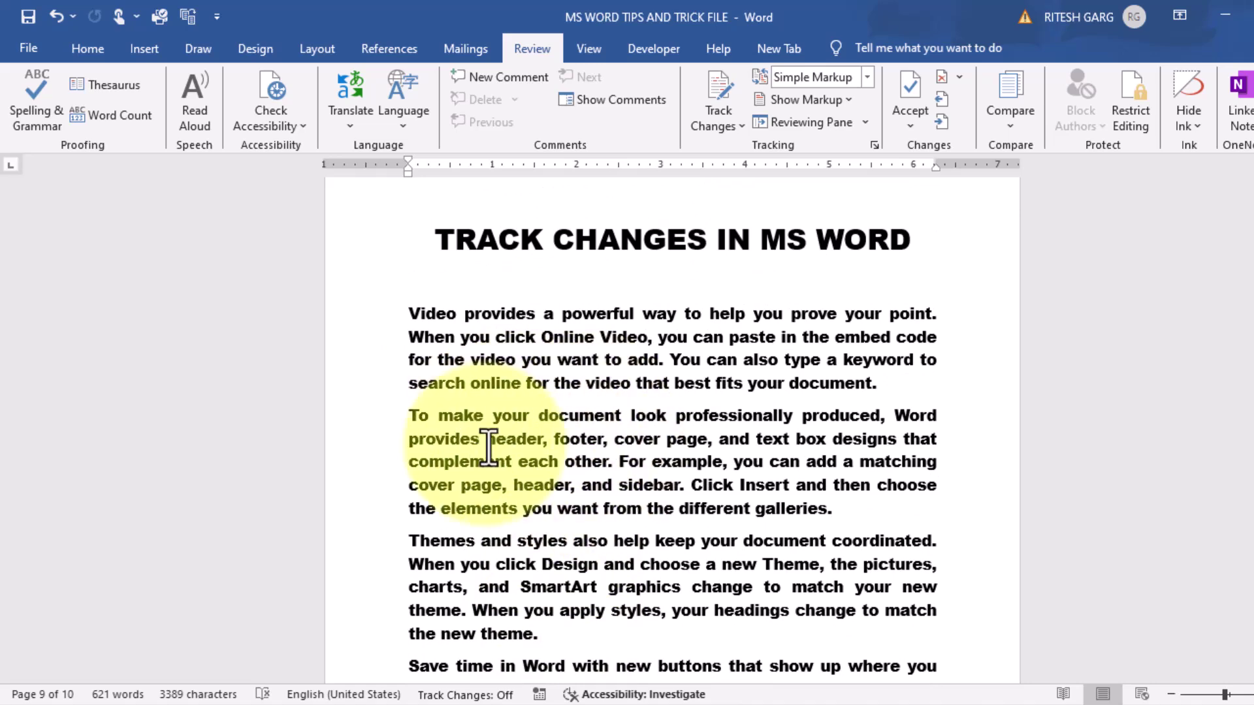
left_click(408, 314)
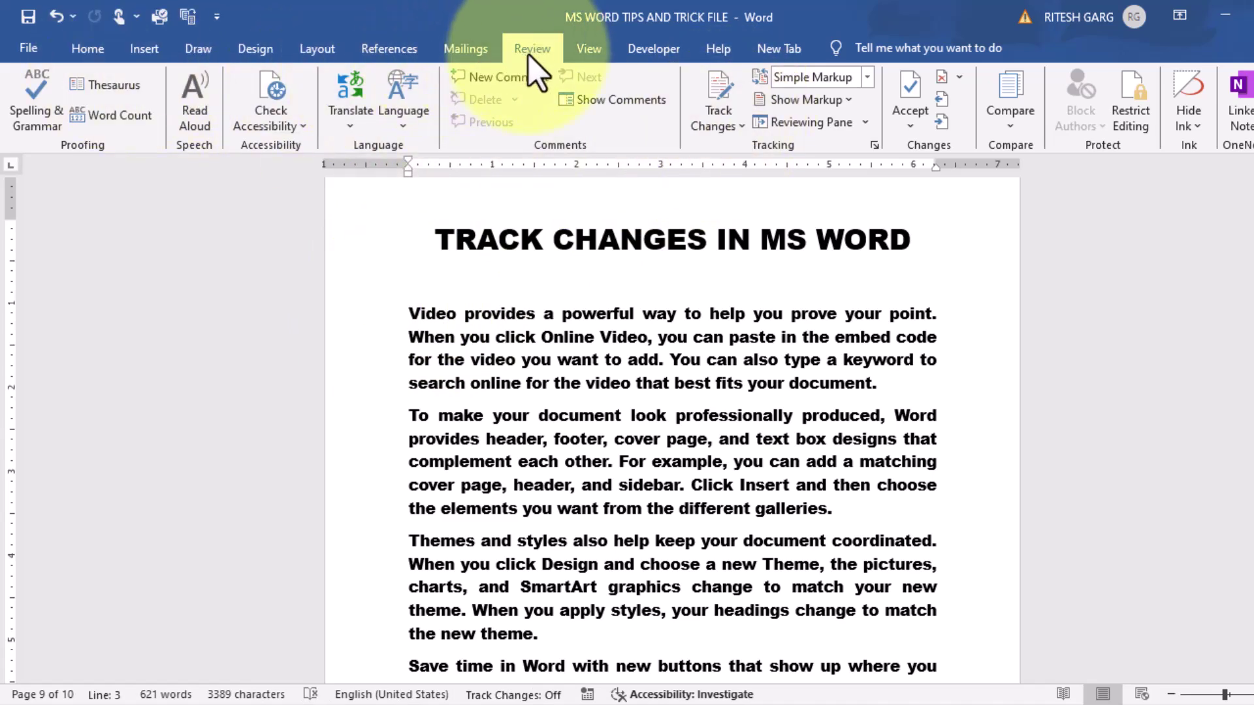
left_click(736, 133)
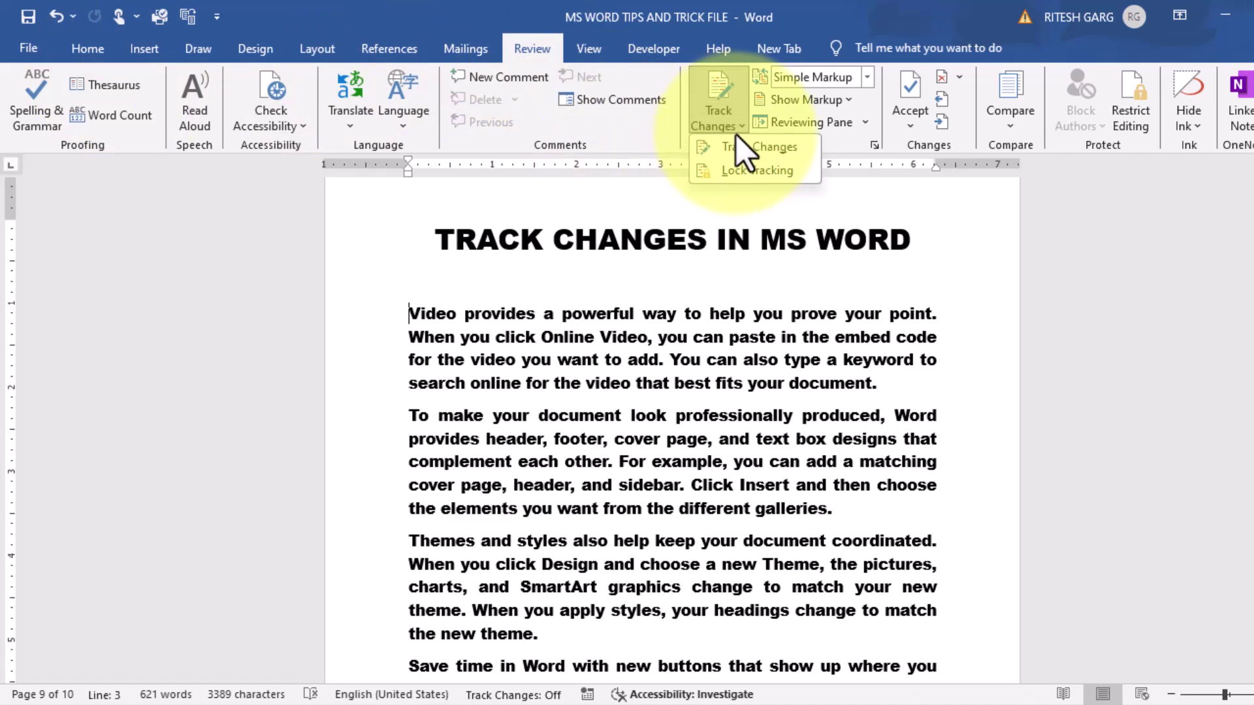
left_click(735, 145)
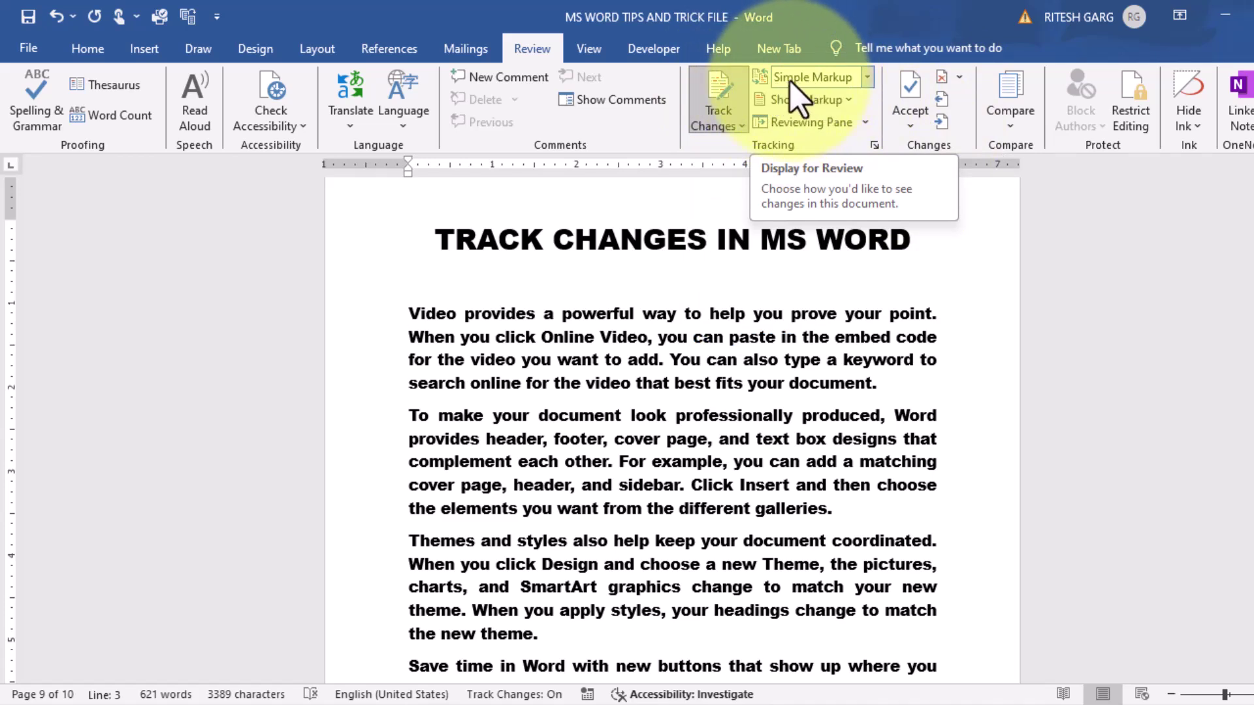
Check the Show Markup options, then select the words 'Video provides a powerful'
left_click(849, 101)
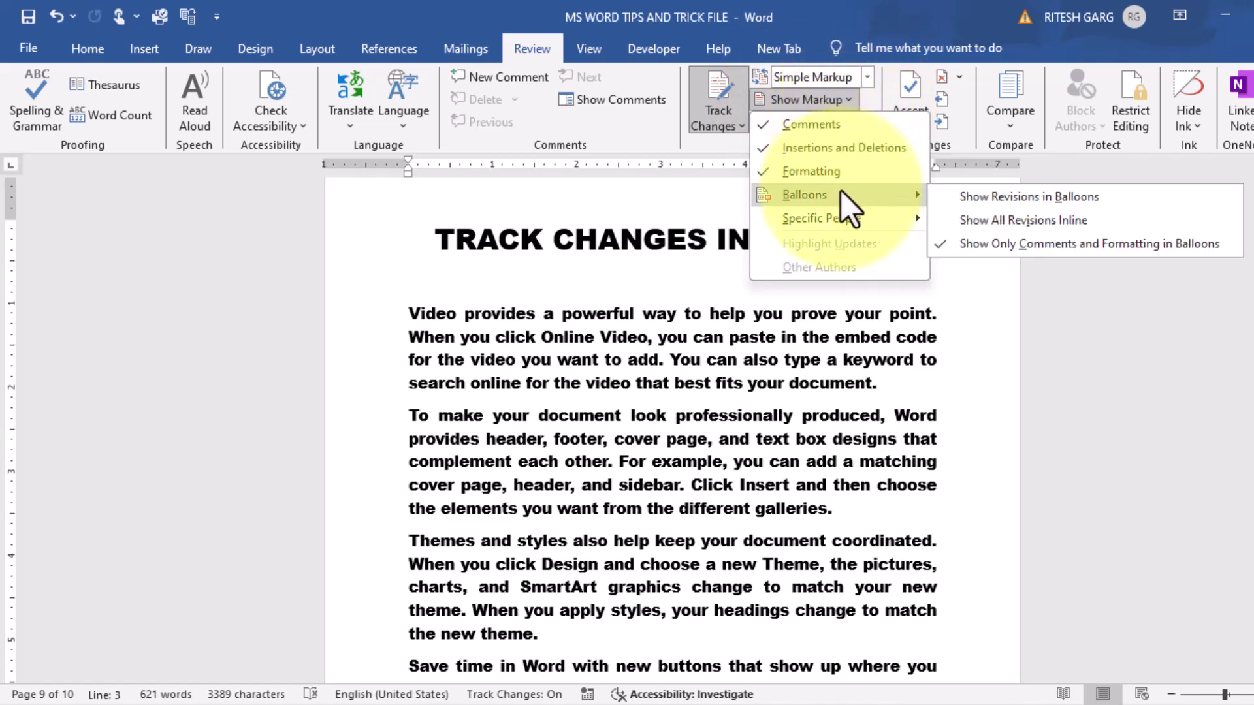
mouse_move(805, 195)
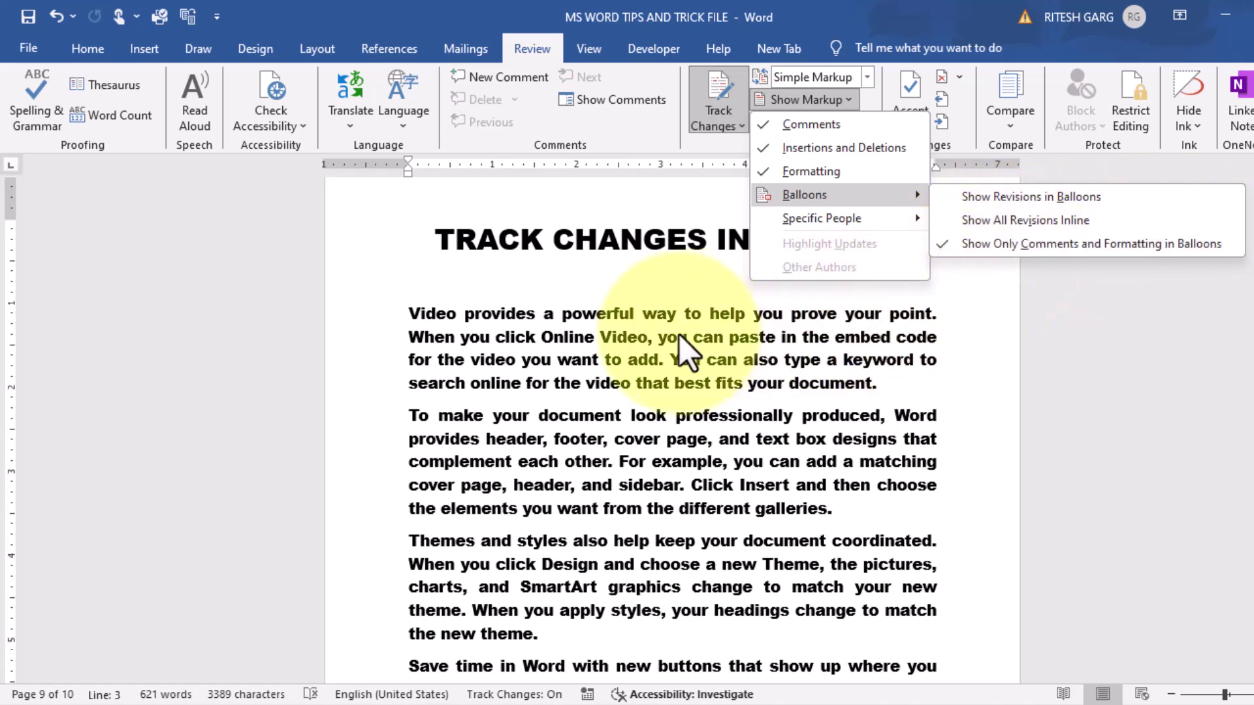
left_click(418, 313)
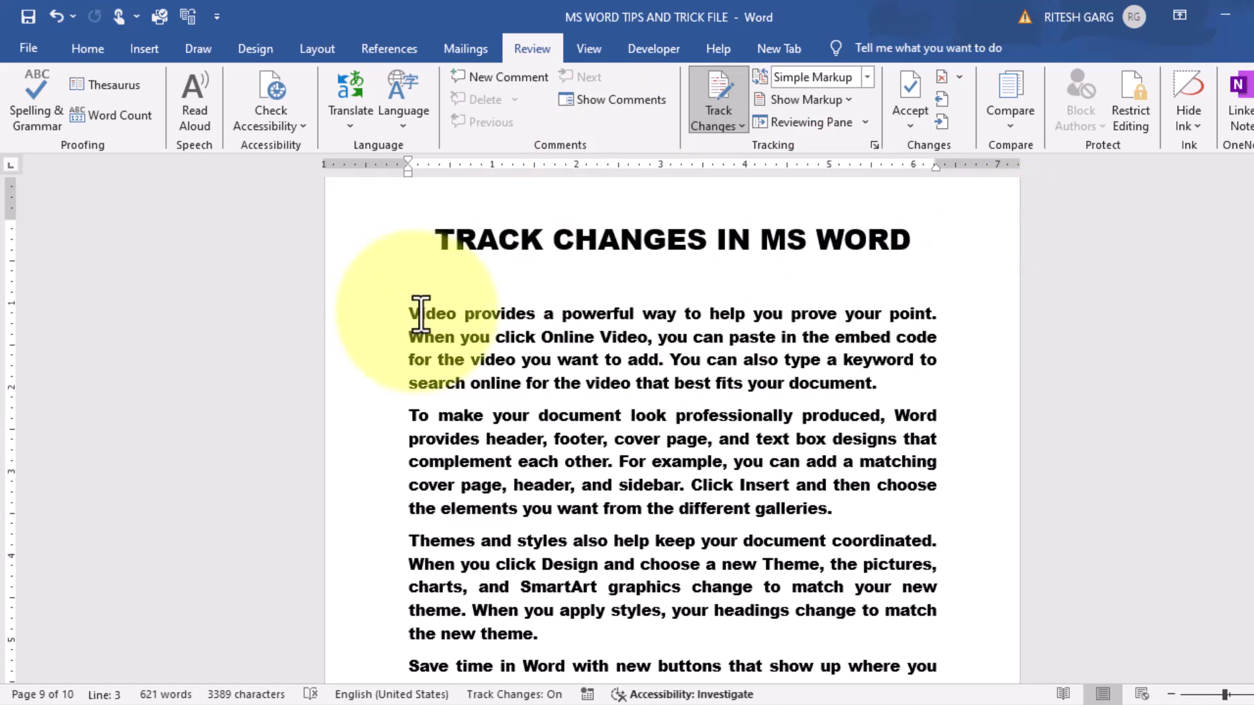
left_click_drag(421, 314, 640, 314)
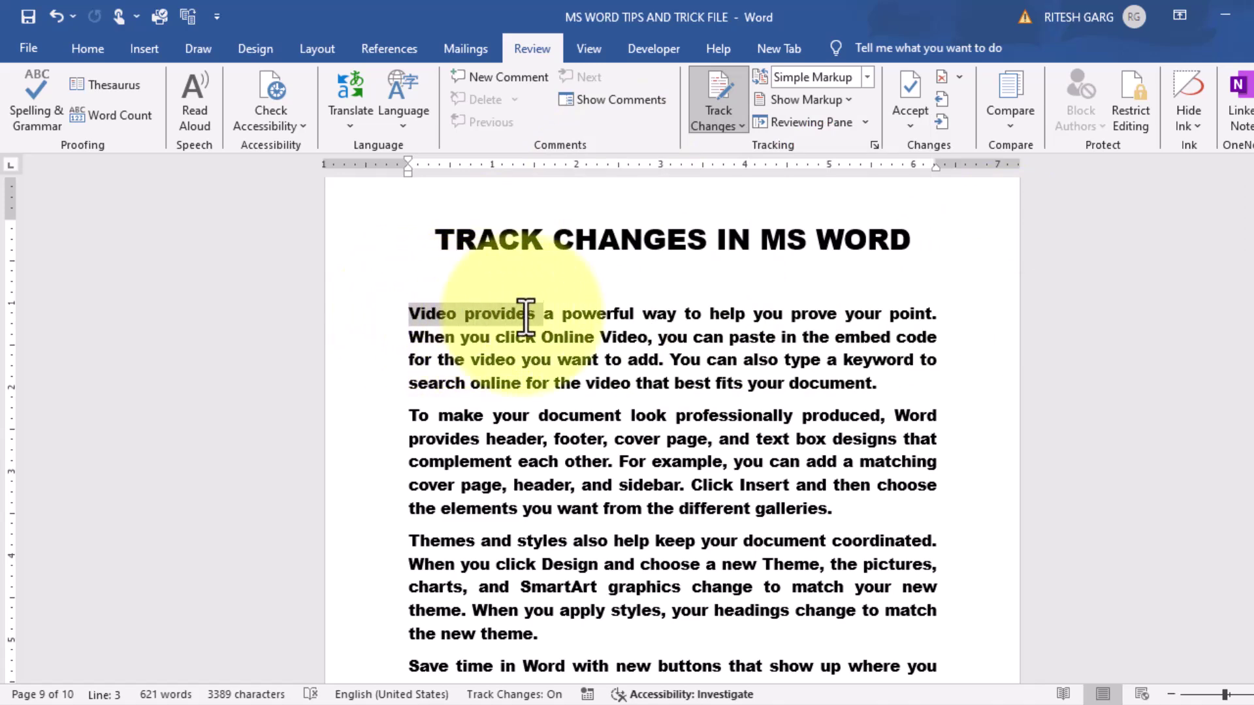
Colour 'Video provides a powerful' red as a tracked change
left_click(91, 52)
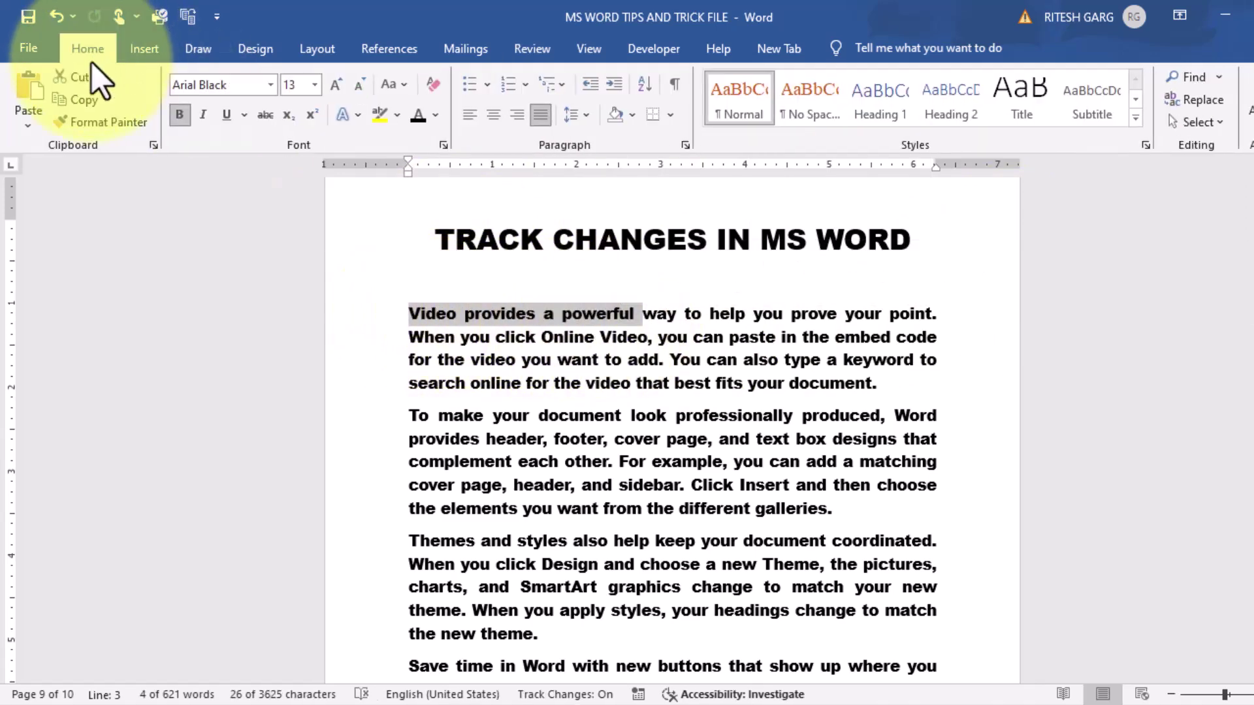
left_click(434, 118)
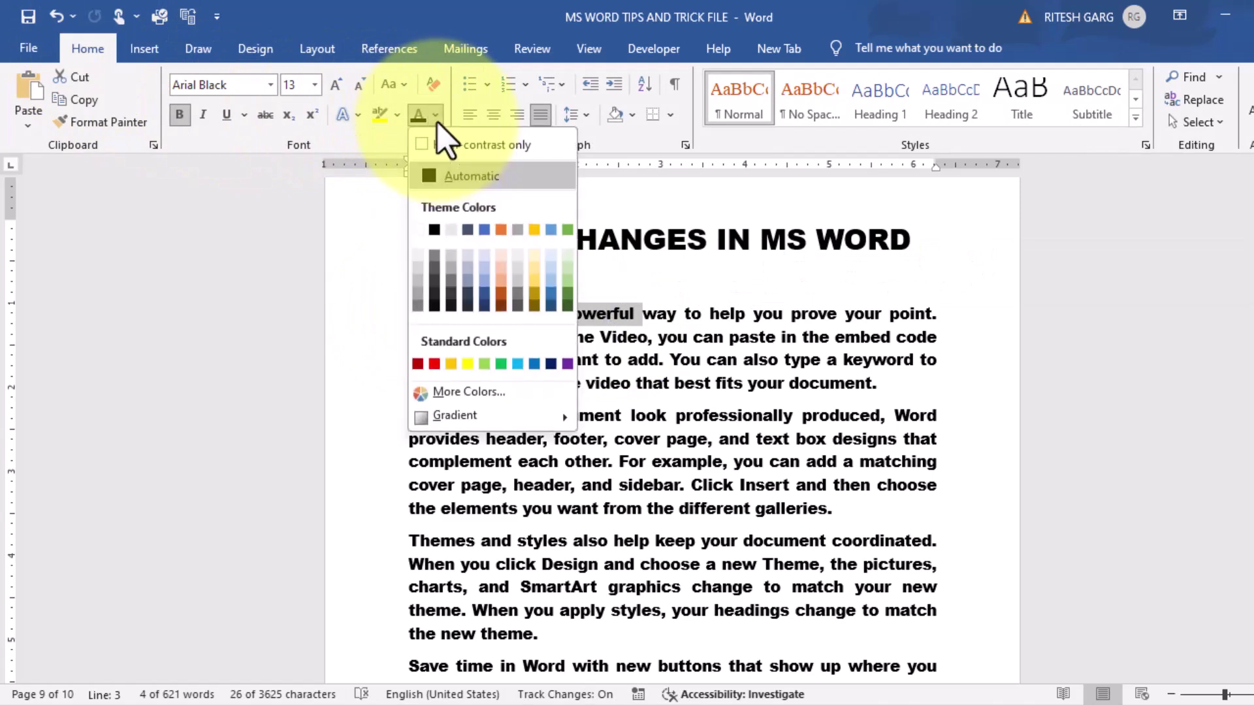
left_click(434, 364)
left_click(568, 337)
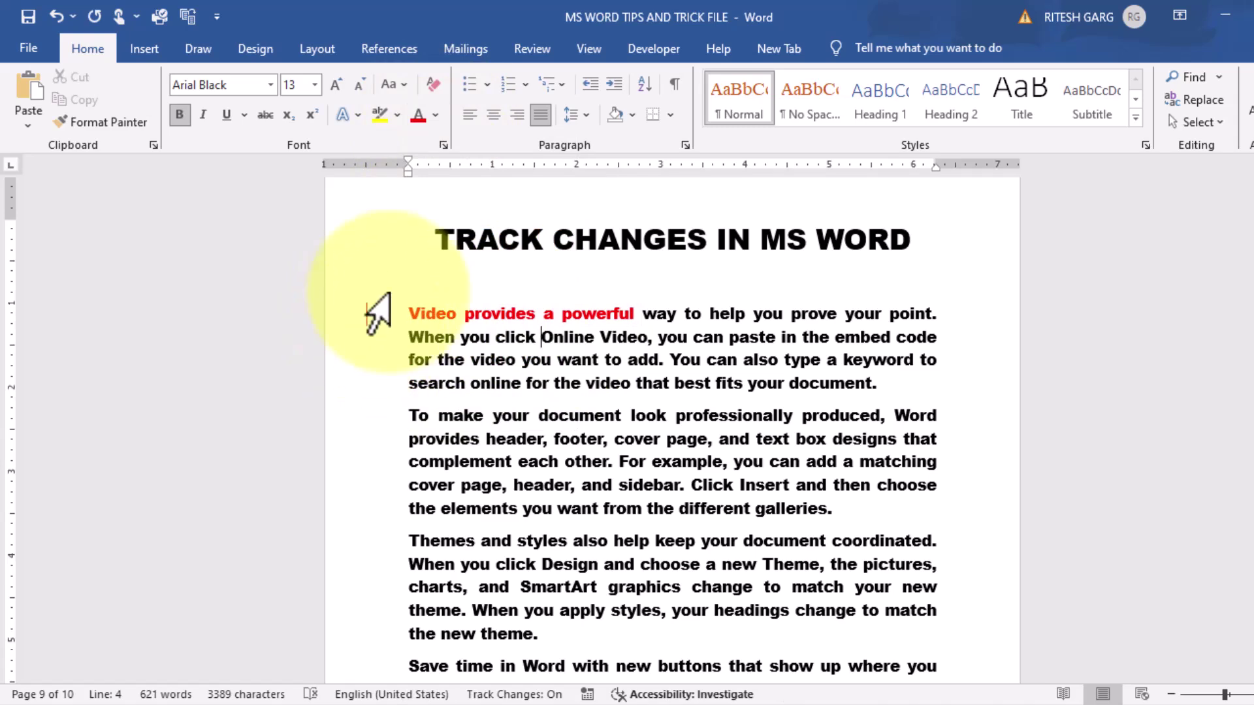
Italicize the 'For example' sentences ending with galleries
scroll(534, 418, "down", 1)
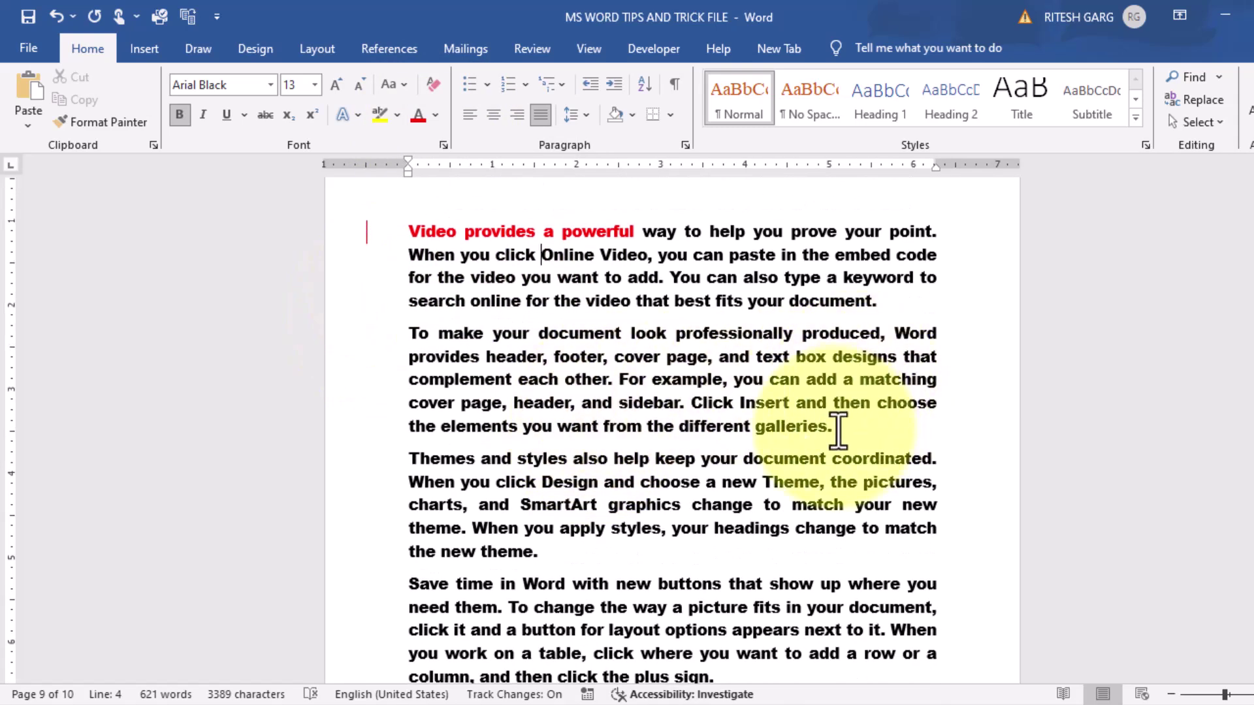
left_click(759, 408, "ctrl")
left_click_drag(760, 406, 635, 391)
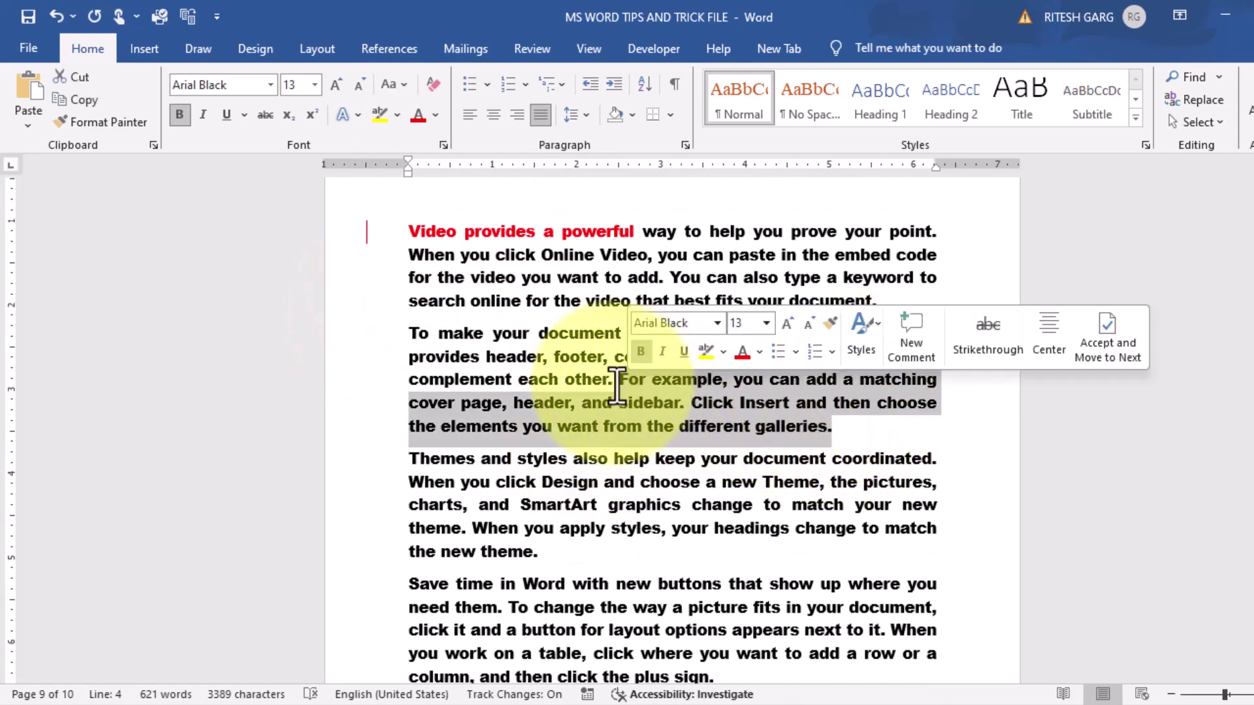
left_click(204, 116)
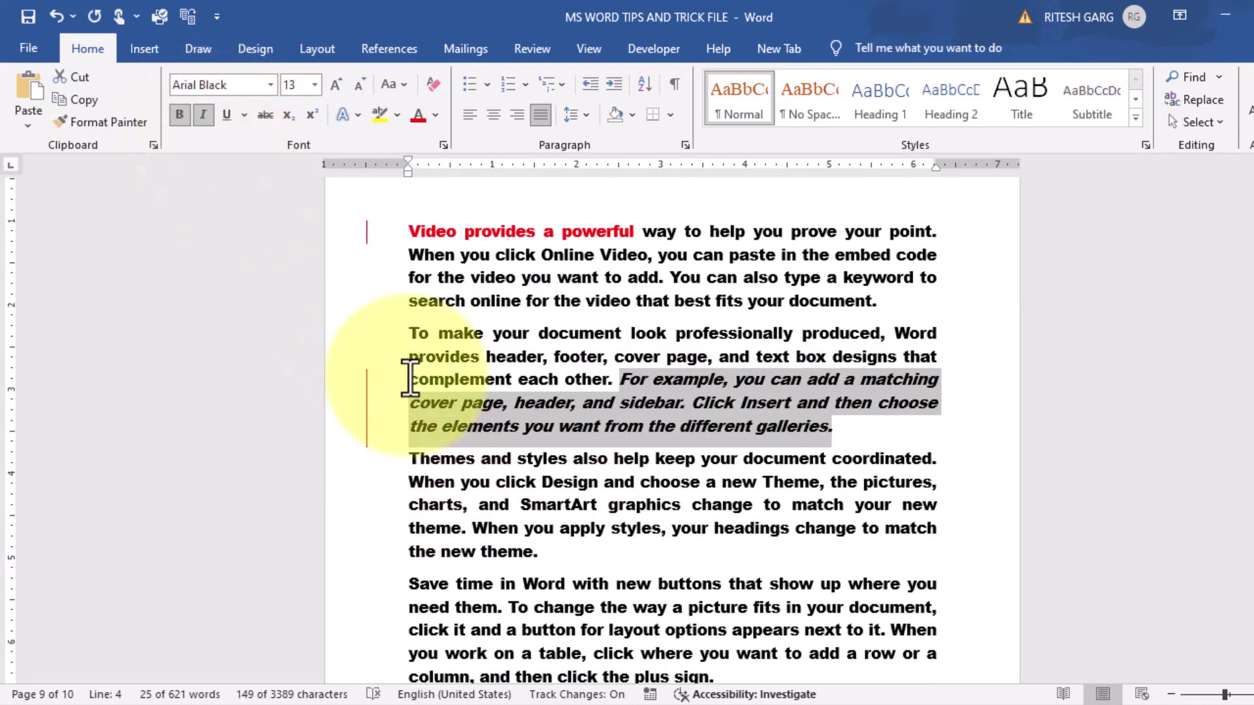
Colour the end of the Themes paragraph in the blue Accent 1 theme colour
scroll(663, 516, "down", 2)
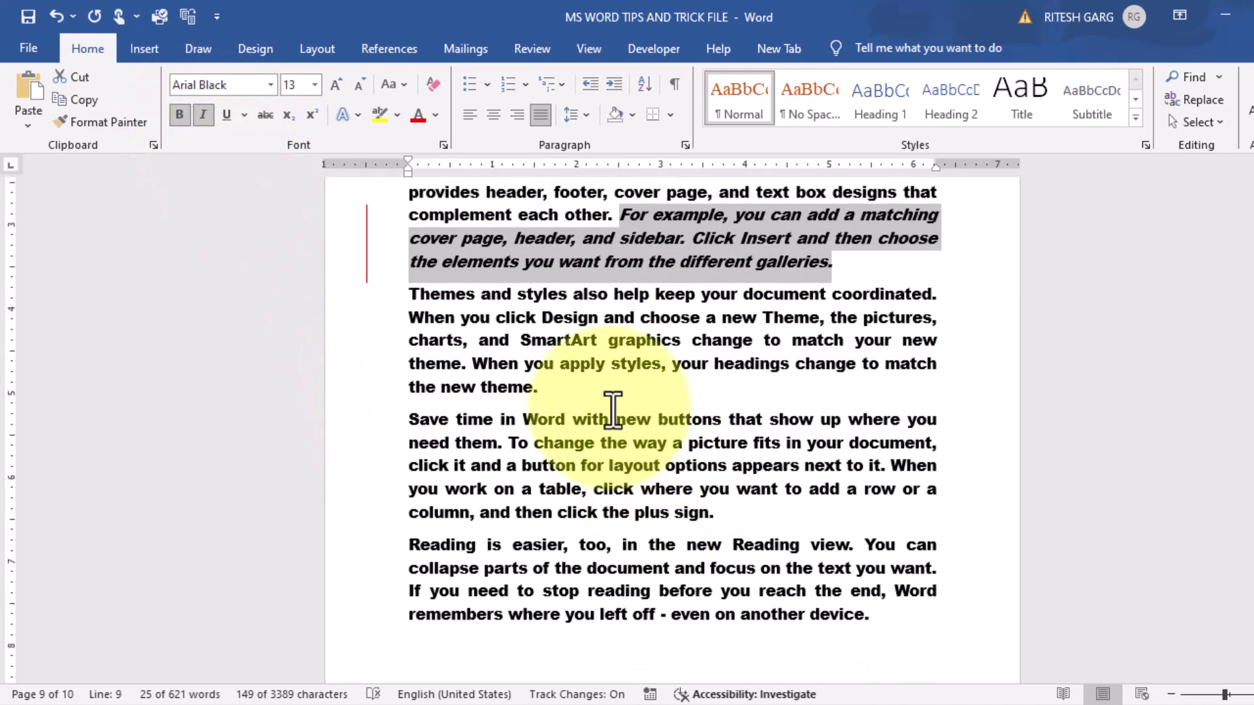
left_click_drag(764, 340, 792, 392)
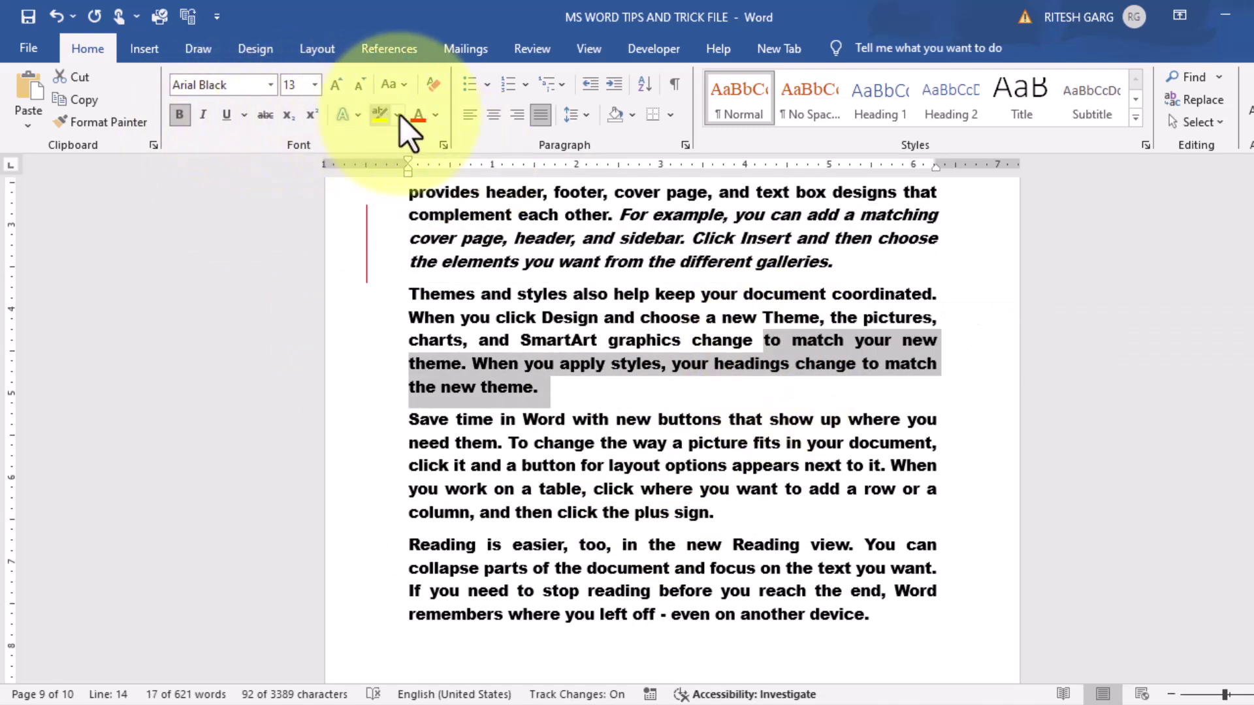
left_click(435, 116)
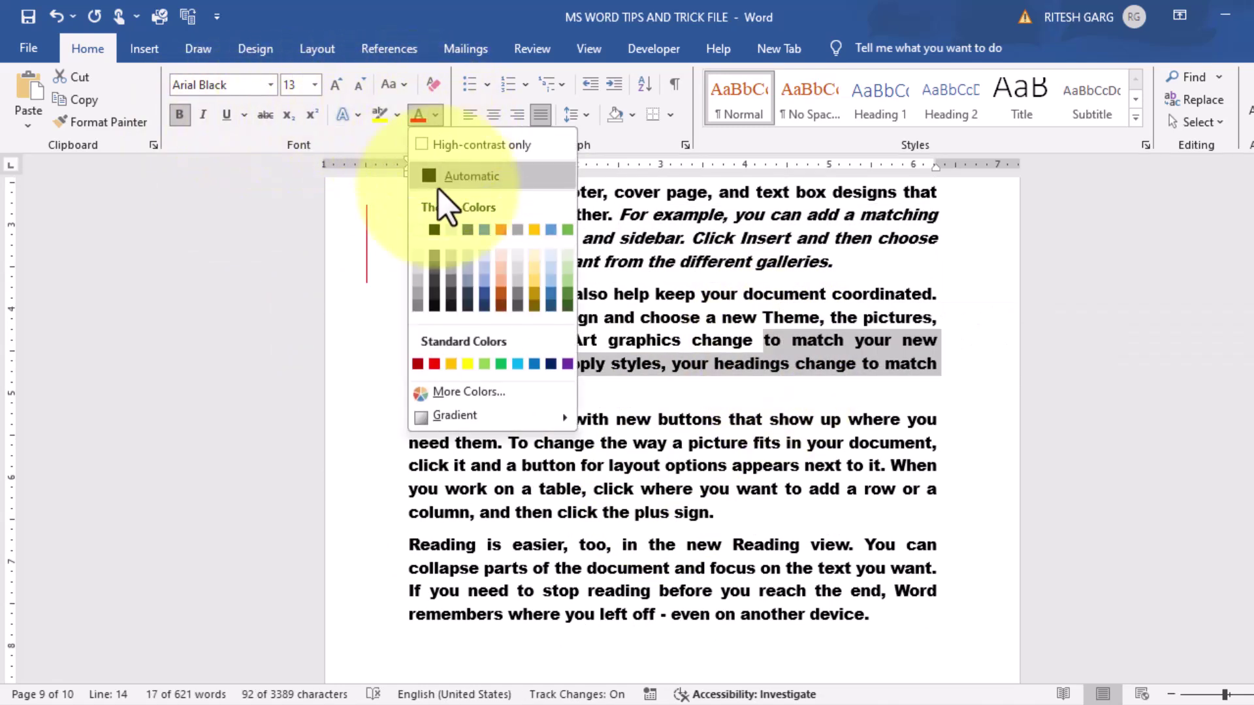
left_click(488, 284)
key("Right")
scroll(761, 471, "up", 2)
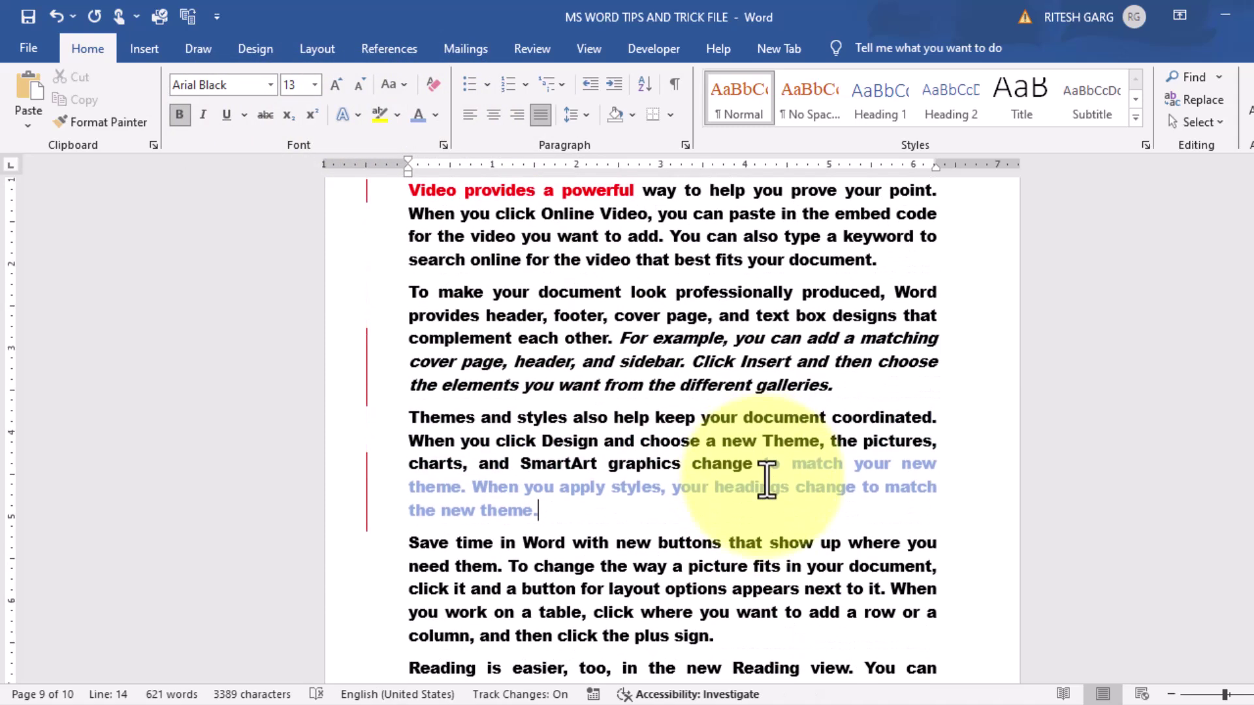
scroll(764, 477, "up", 3)
scroll(764, 480, "down", 3)
scroll(653, 392, "down", 1)
scroll(653, 392, "up", 2)
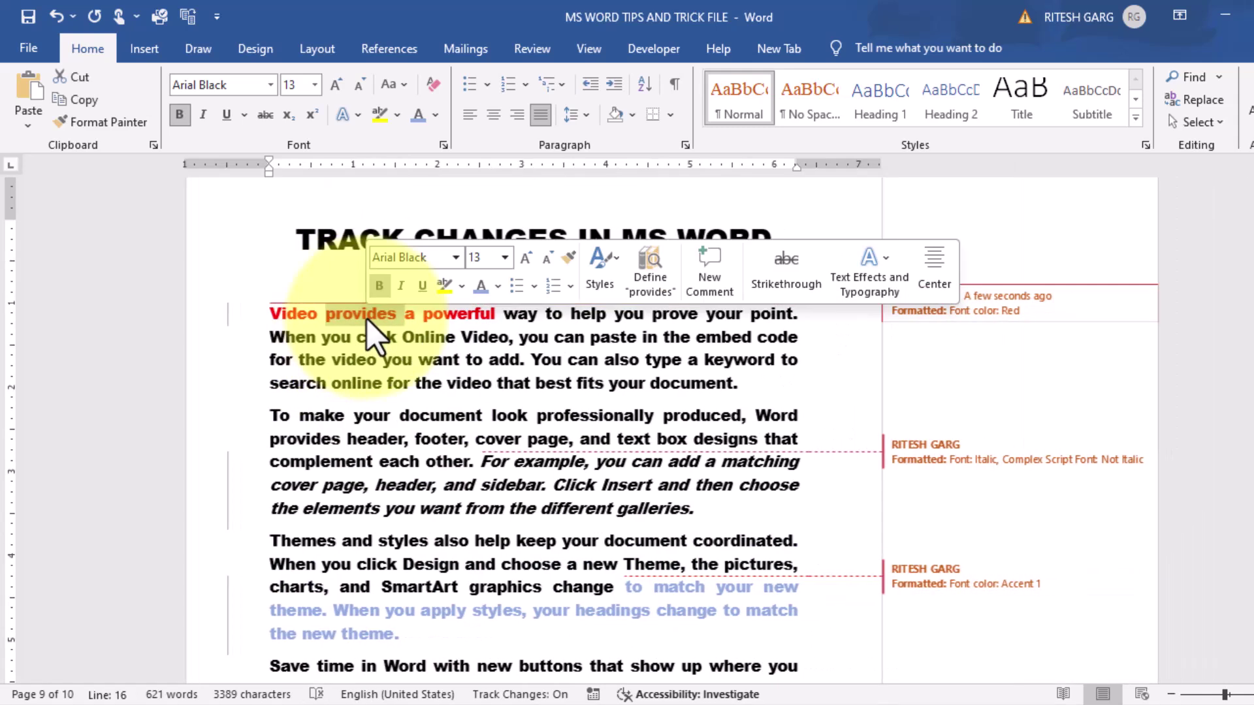
Switch the review display to Simple Markup, then select and deselect the first paragraph
left_click(366, 320)
double_click(367, 320)
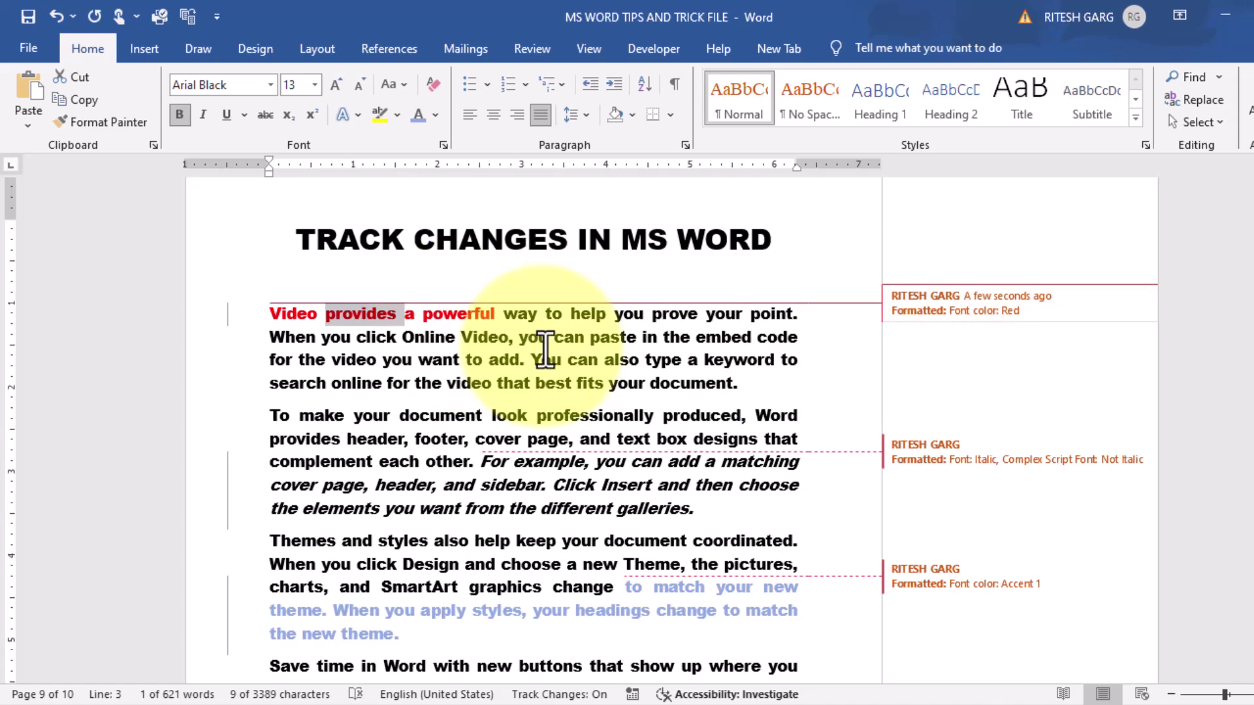
left_click(229, 315)
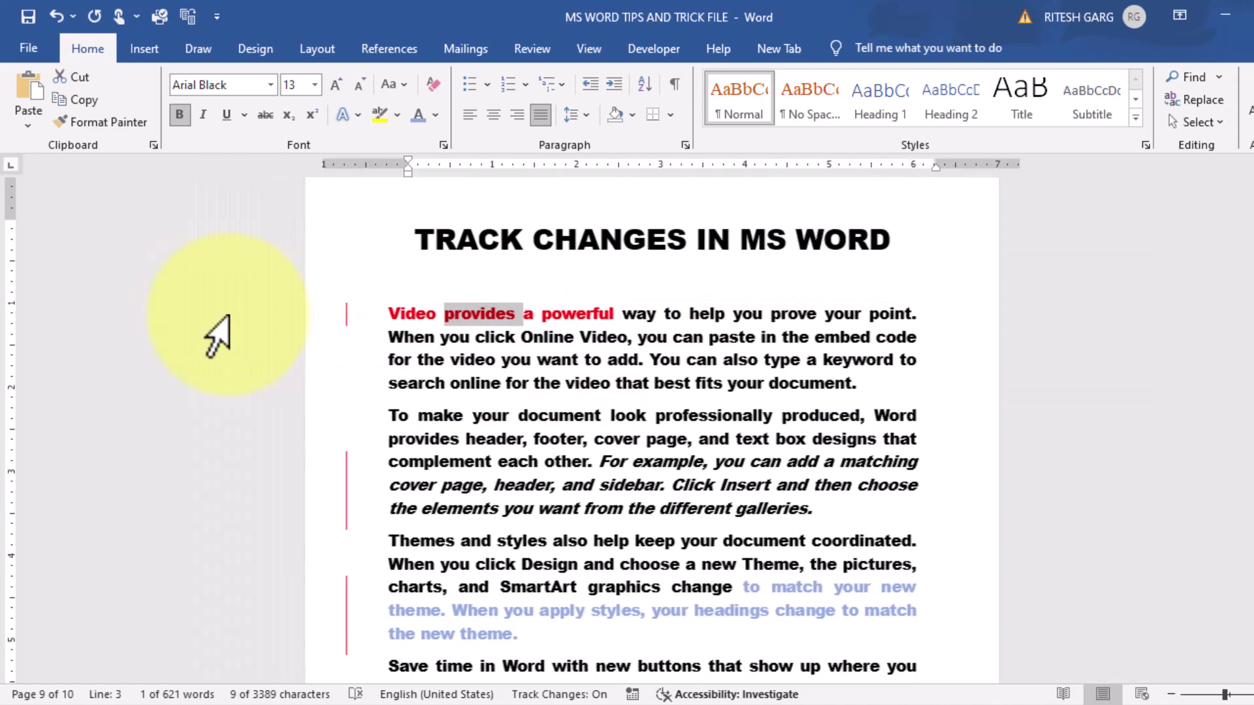
triple_click(469, 353)
left_click(464, 354)
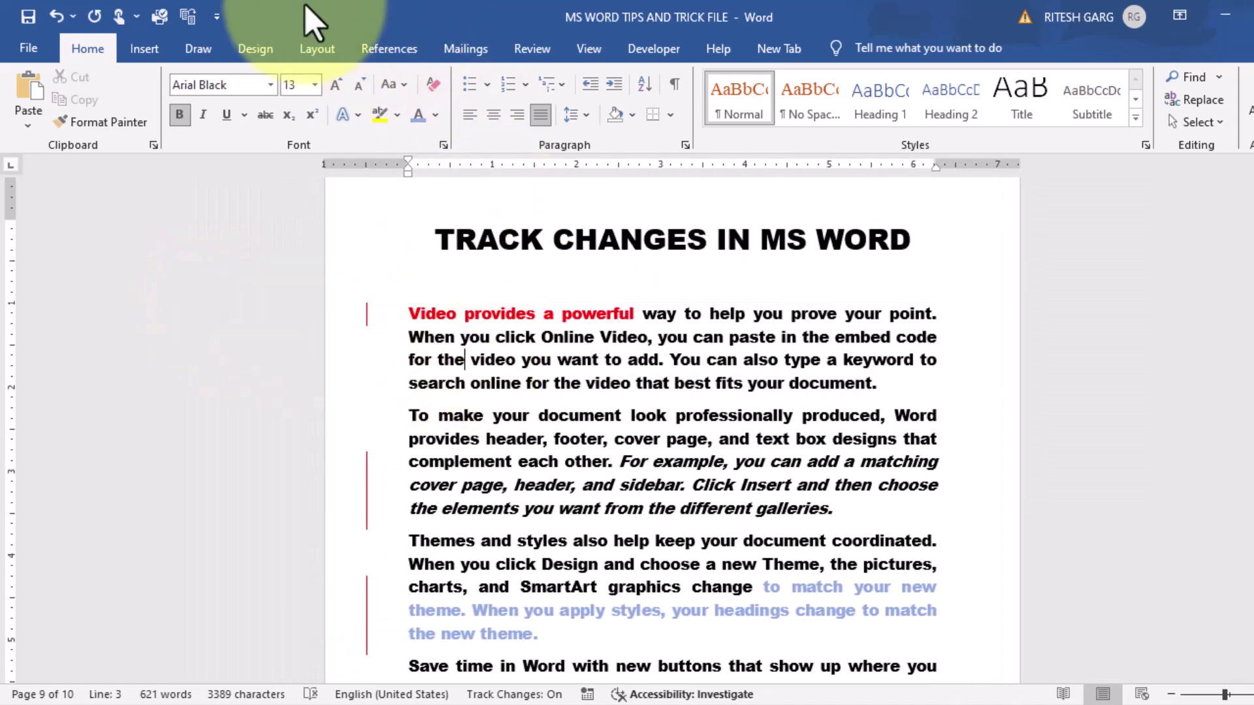
Turn Track Changes off on the Review tab and set Display for Review to No Markup
left_click(512, 48)
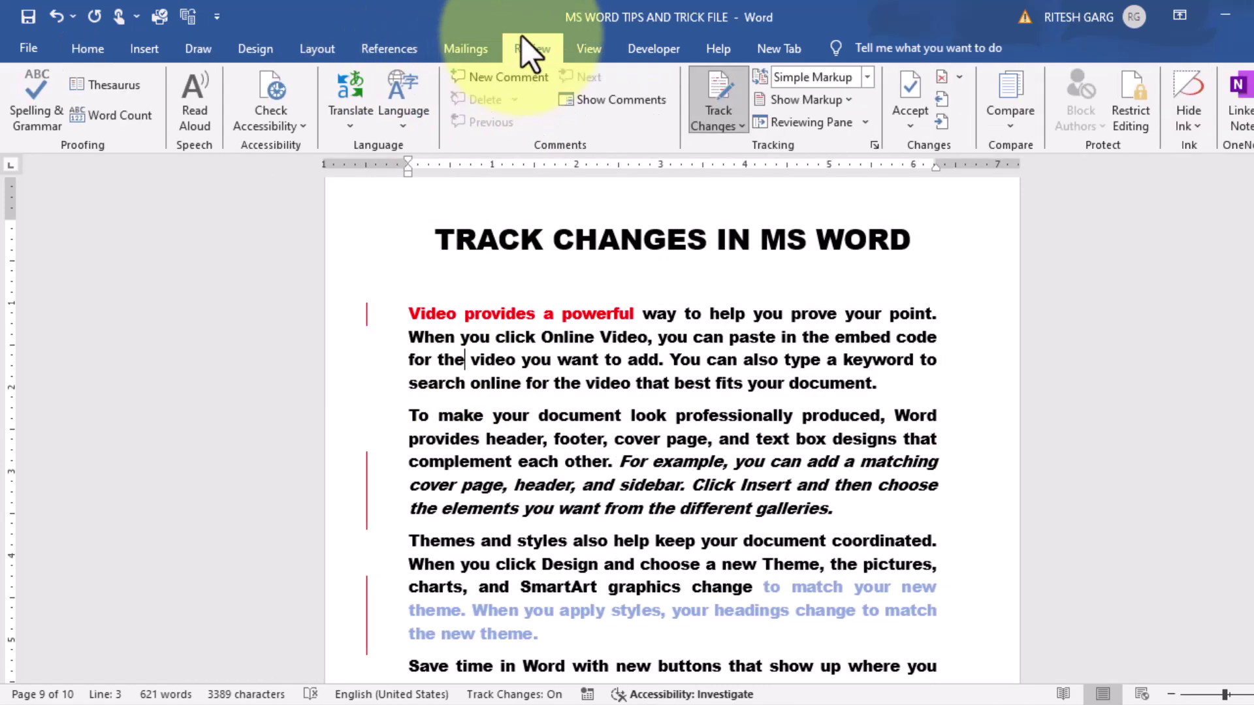
left_click(715, 98)
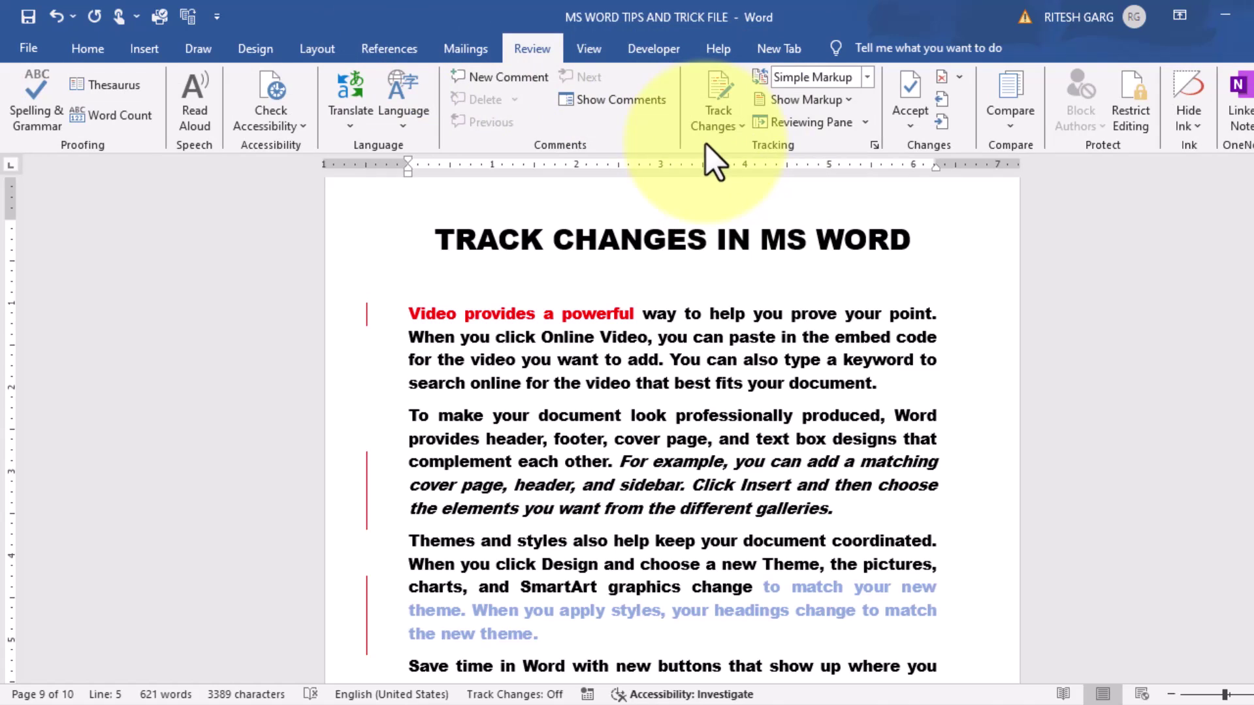
left_click(869, 78)
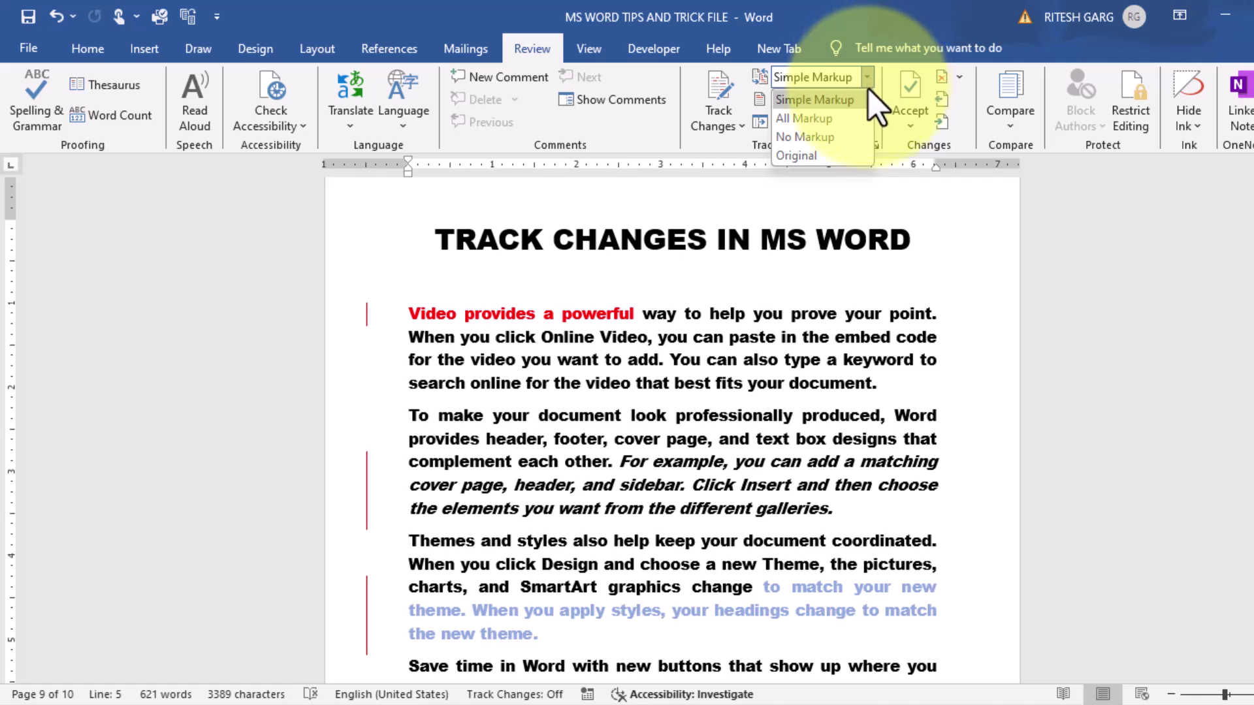
left_click(842, 139)
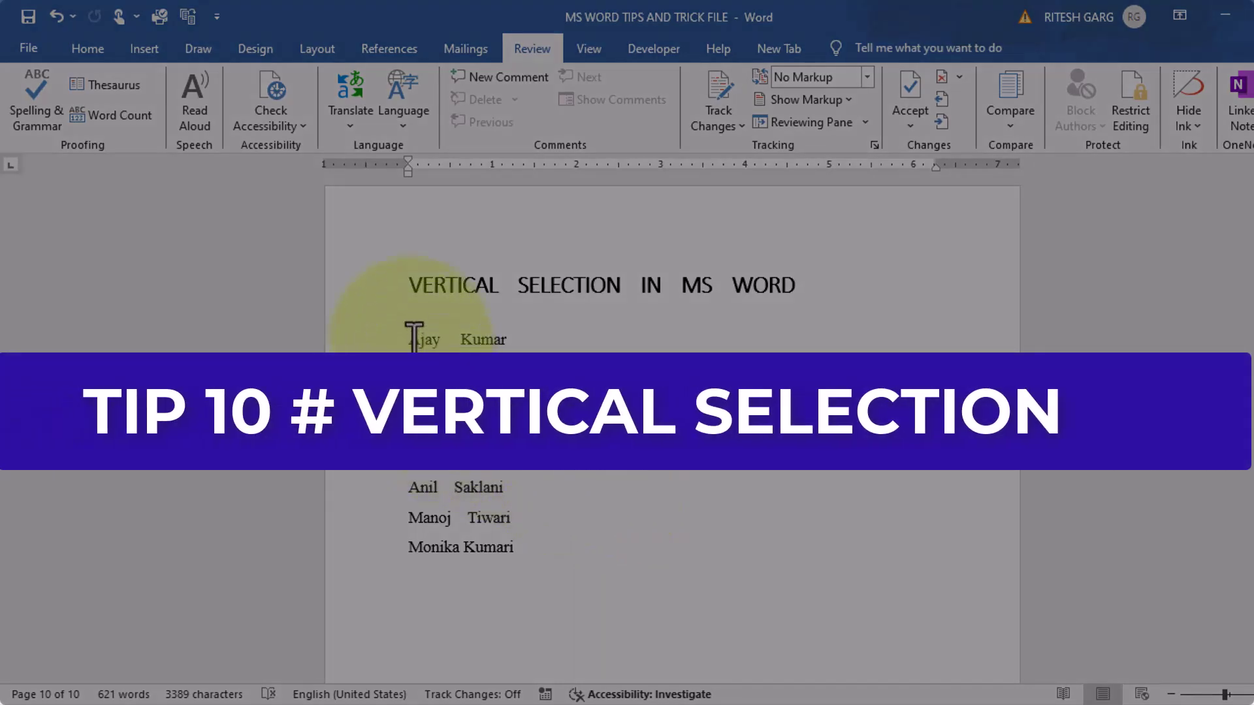
Alt-drag a rectangular selection of the first-name column from Ajay to Monika
left_click_drag(414, 336, 522, 561)
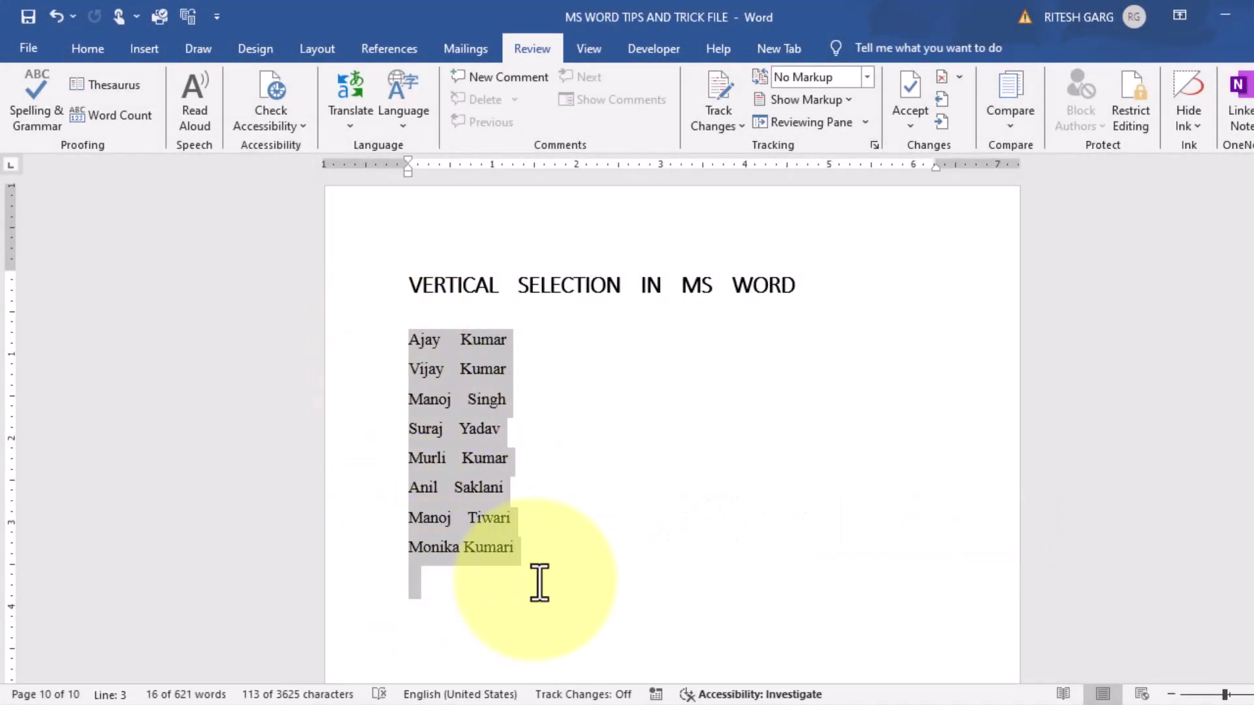
left_click(440, 348)
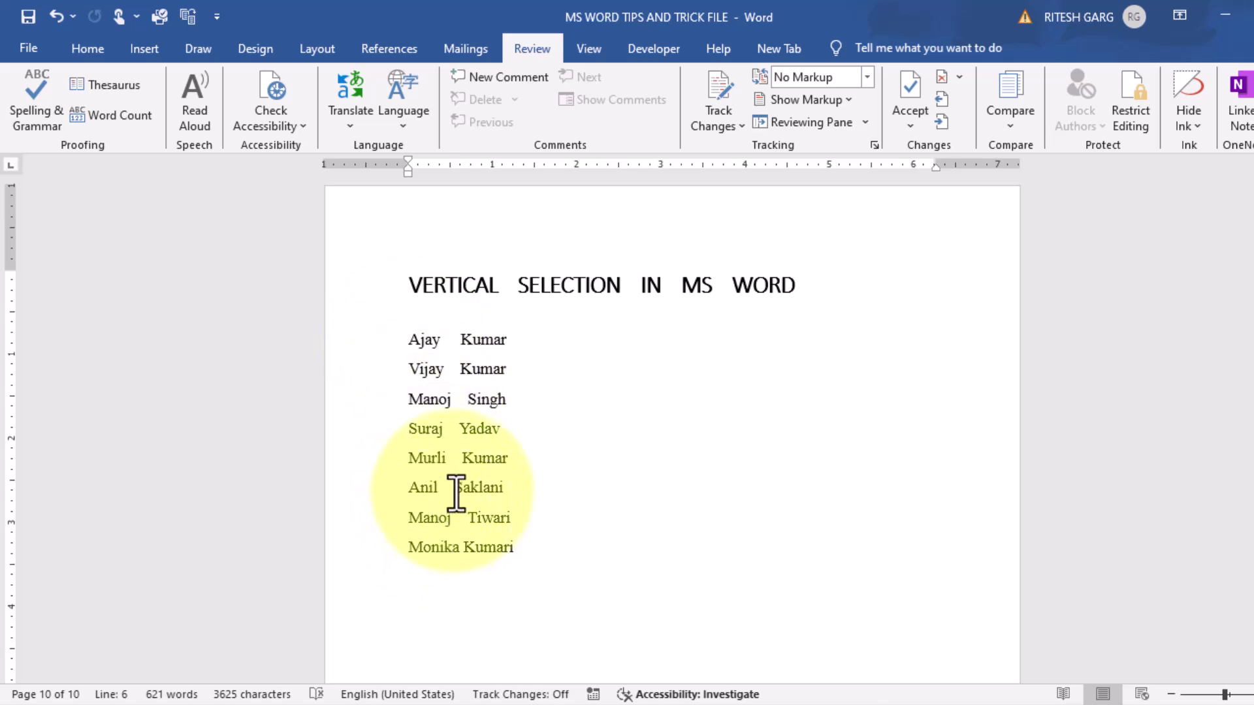
scroll(461, 483, "down", 3)
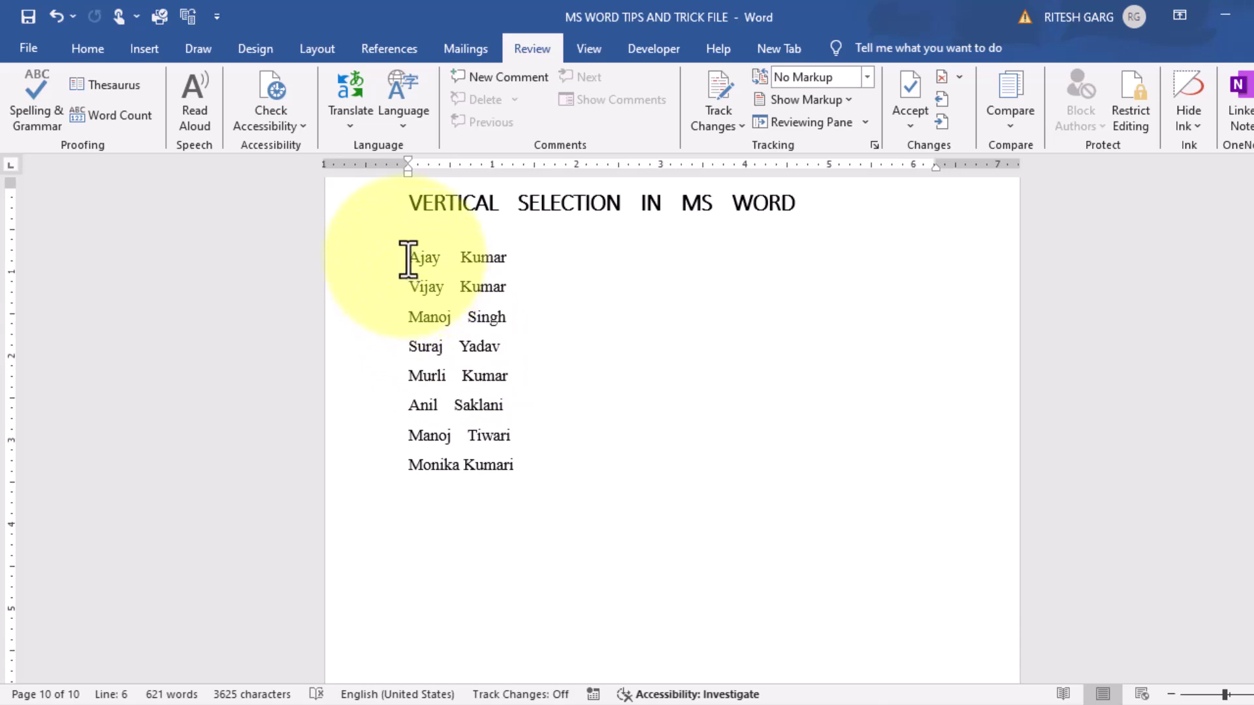
key("alt")
left_click_drag(408, 254, 456, 466)
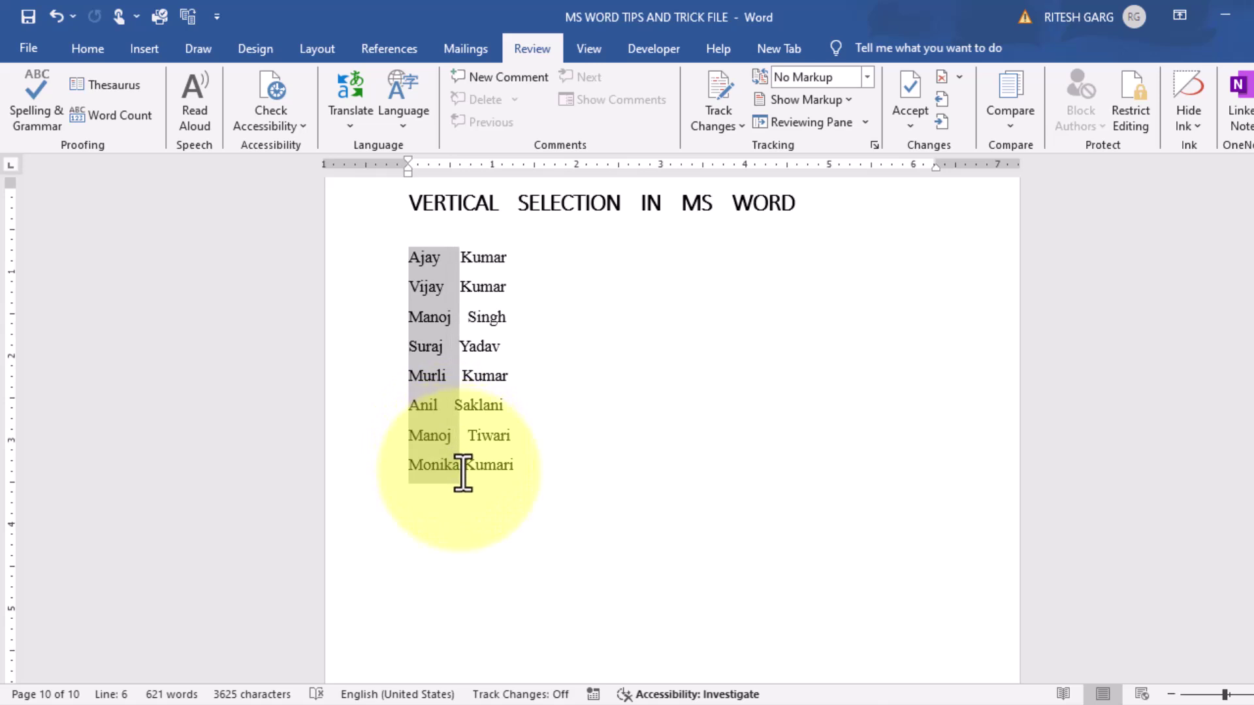
left_click_drag(463, 472, 459, 471)
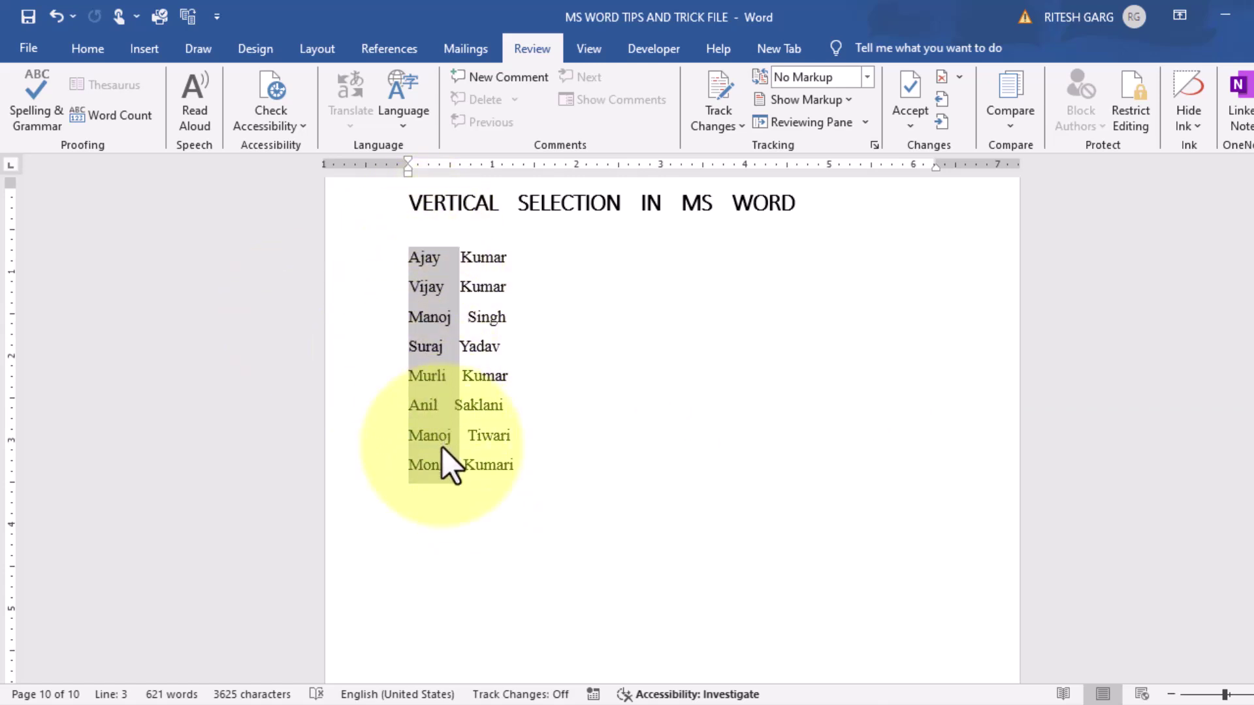
Paste the first-name column onto the blank line below the name list
left_click(453, 522)
scroll(449, 509, "down", 1)
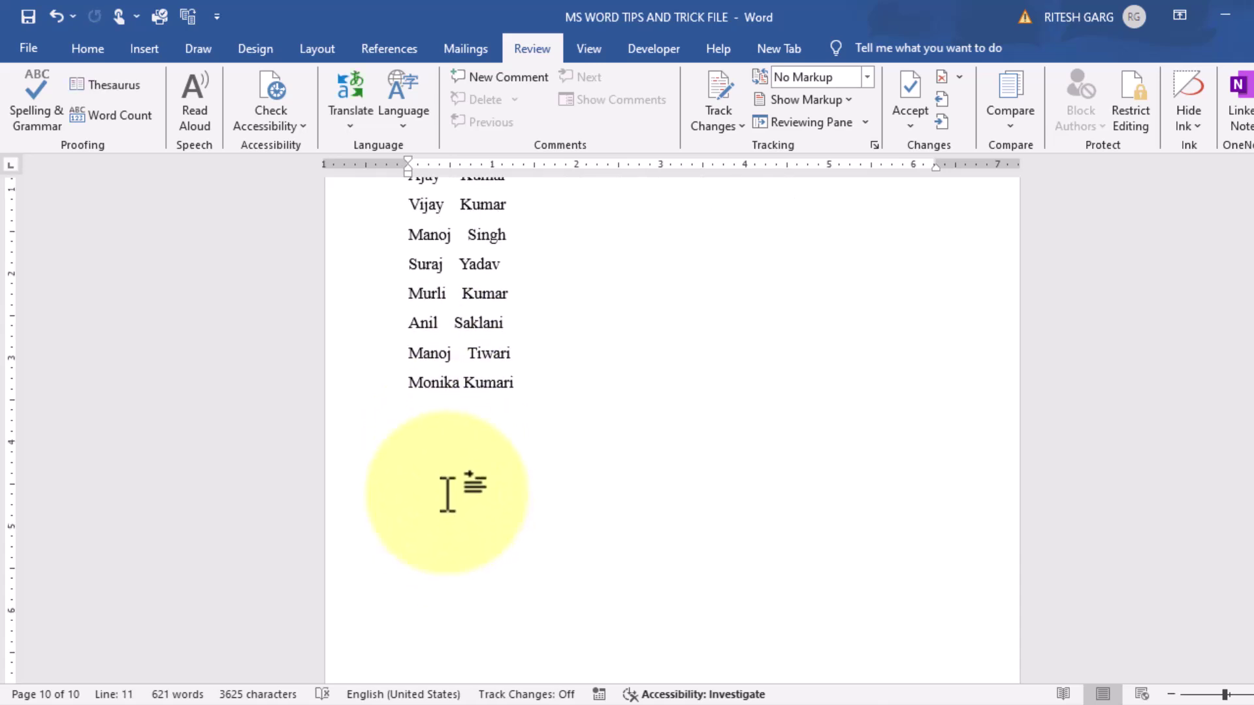
key("ctrl+v")
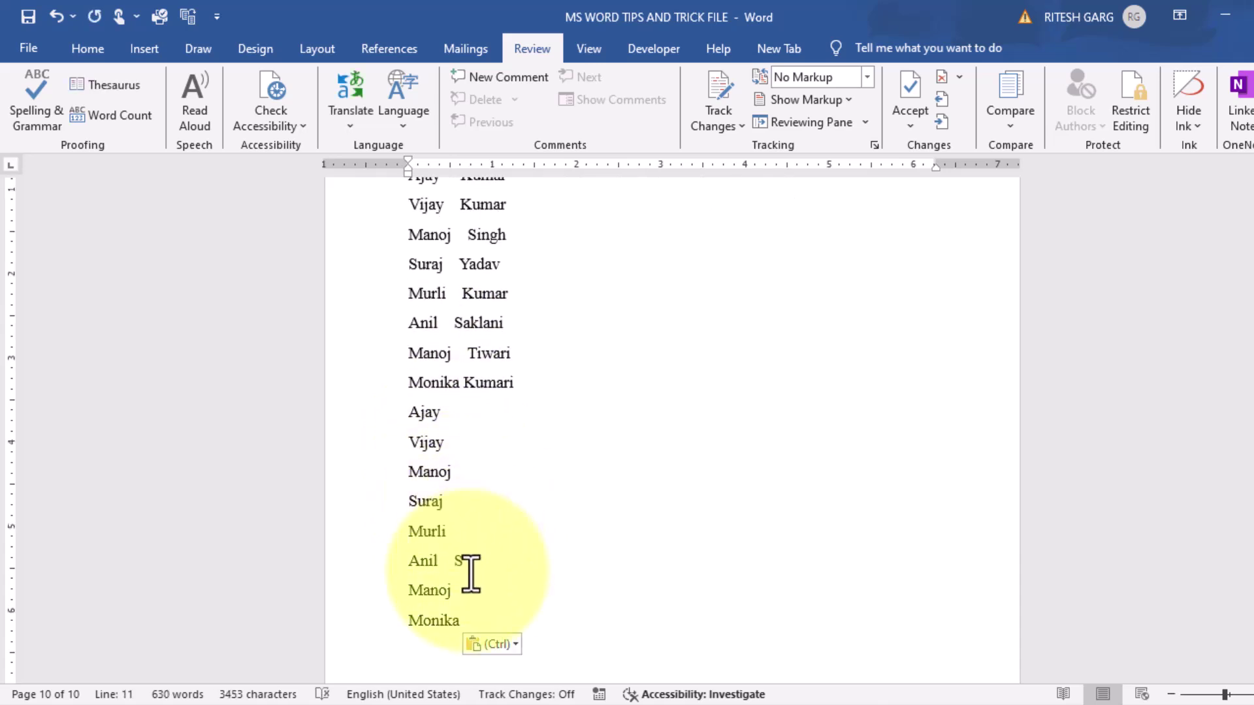
scroll(449, 274, "up", 3)
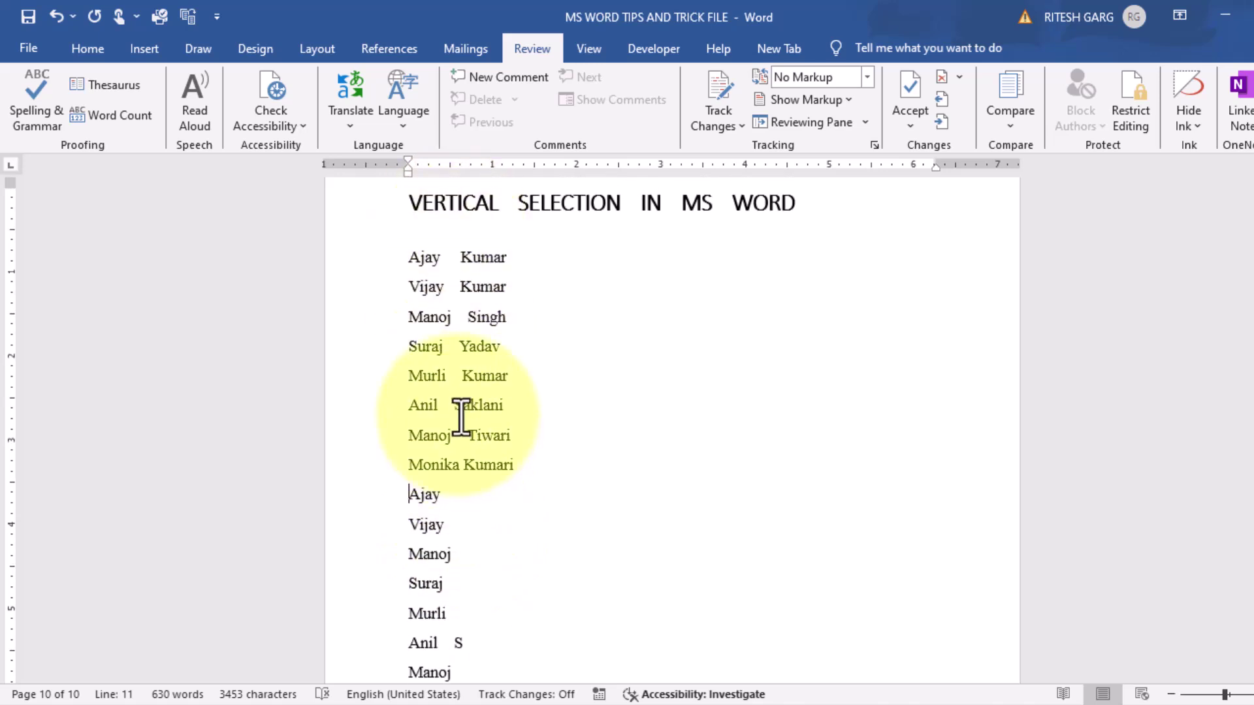
scroll(450, 425, "down", 3)
scroll(447, 494, "down", 1)
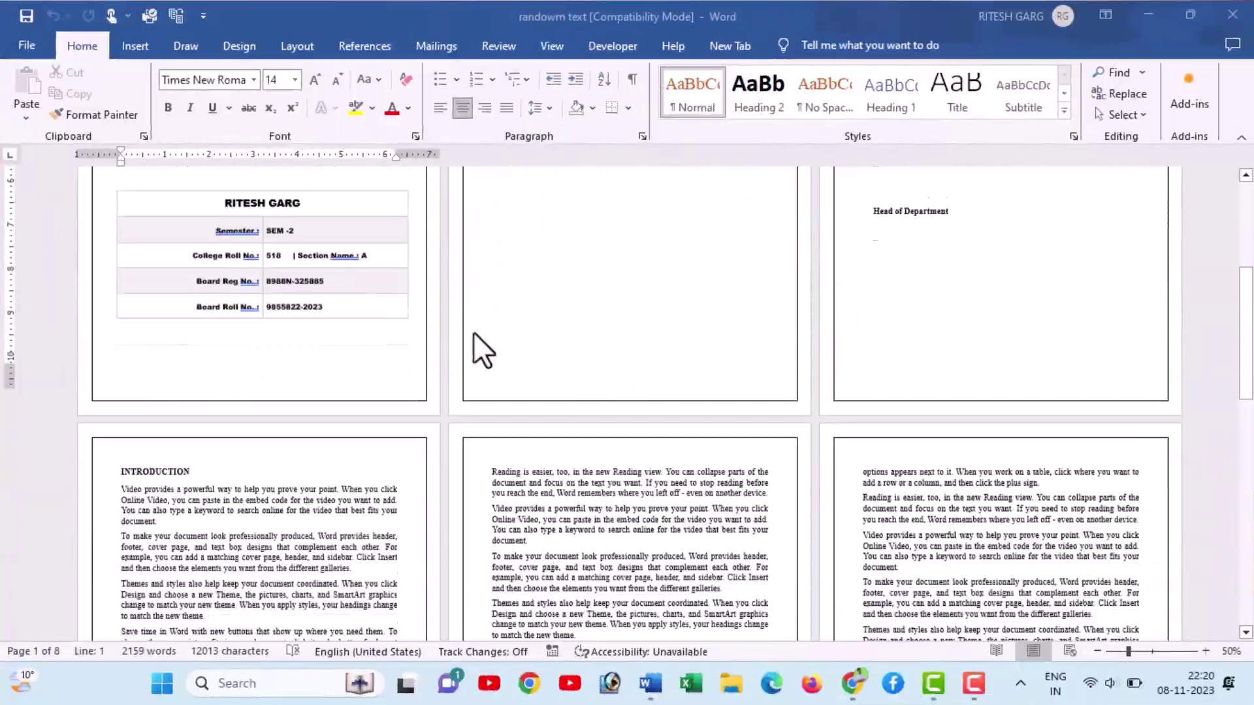
Scroll down to Courses & packages and open the MS Word MASTER COURSE image
scroll(472, 332, "down", 5)
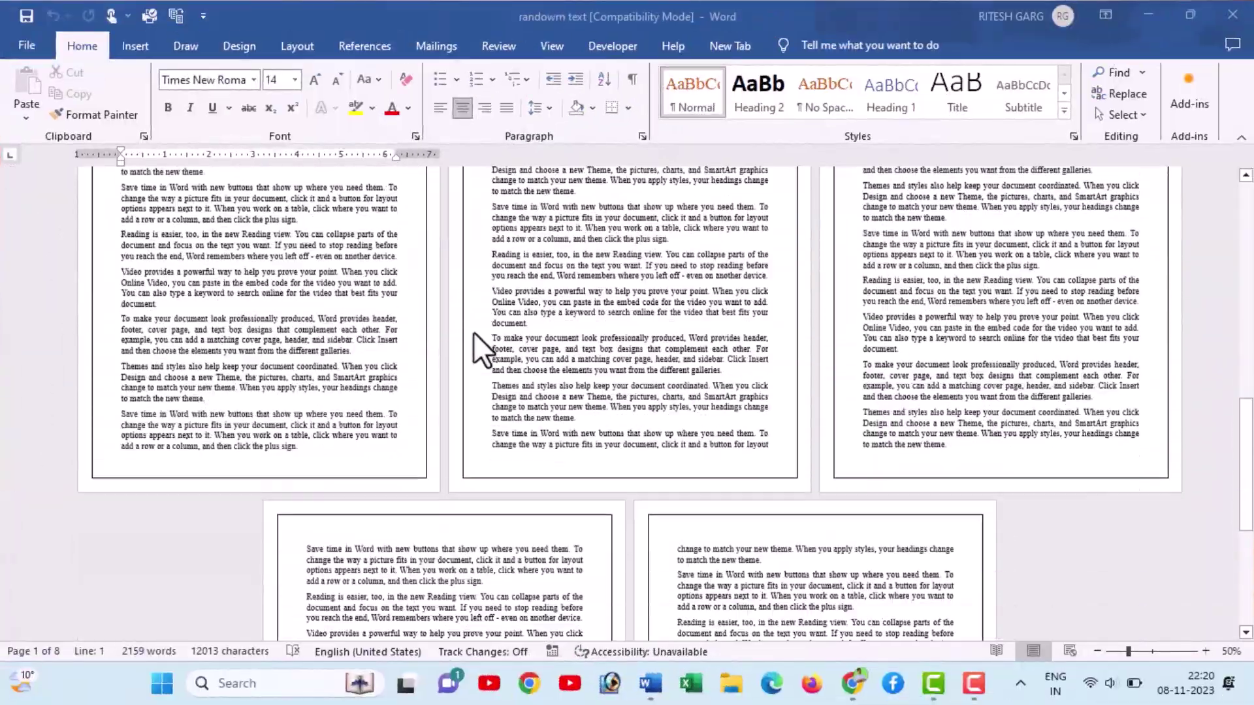
scroll(473, 332, "down", 5)
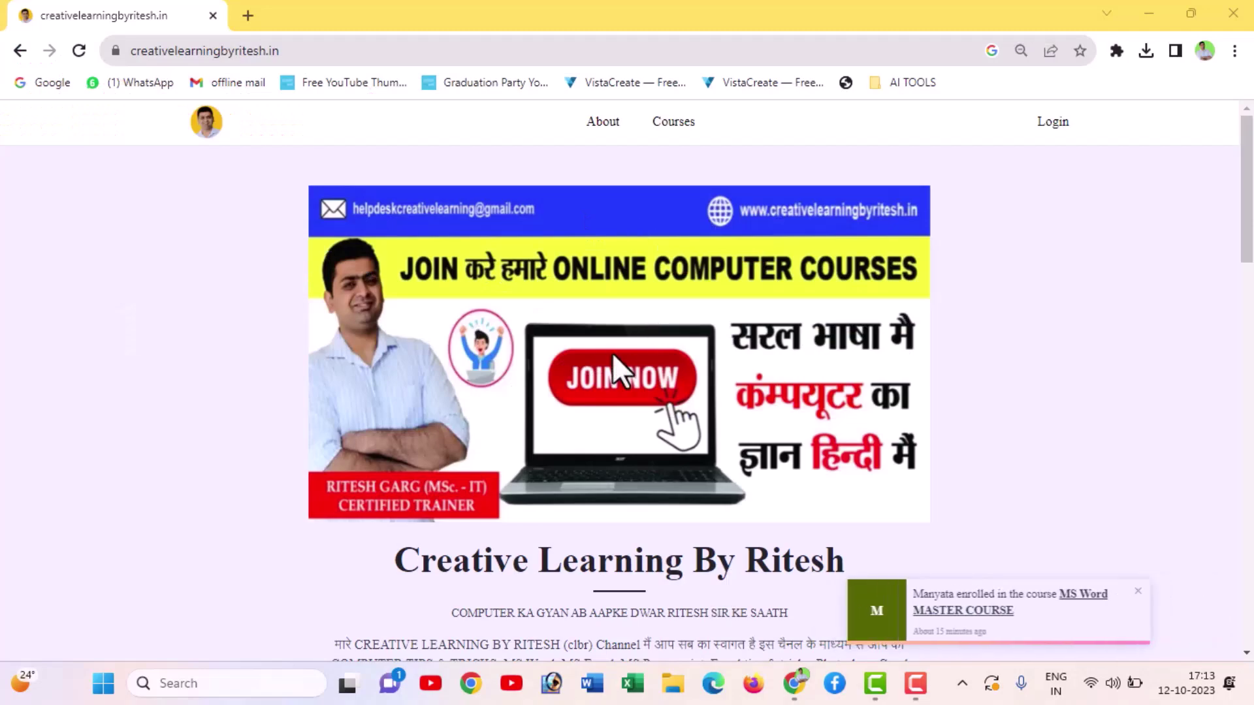
scroll(612, 352, "down", 8)
scroll(613, 353, "down", 2)
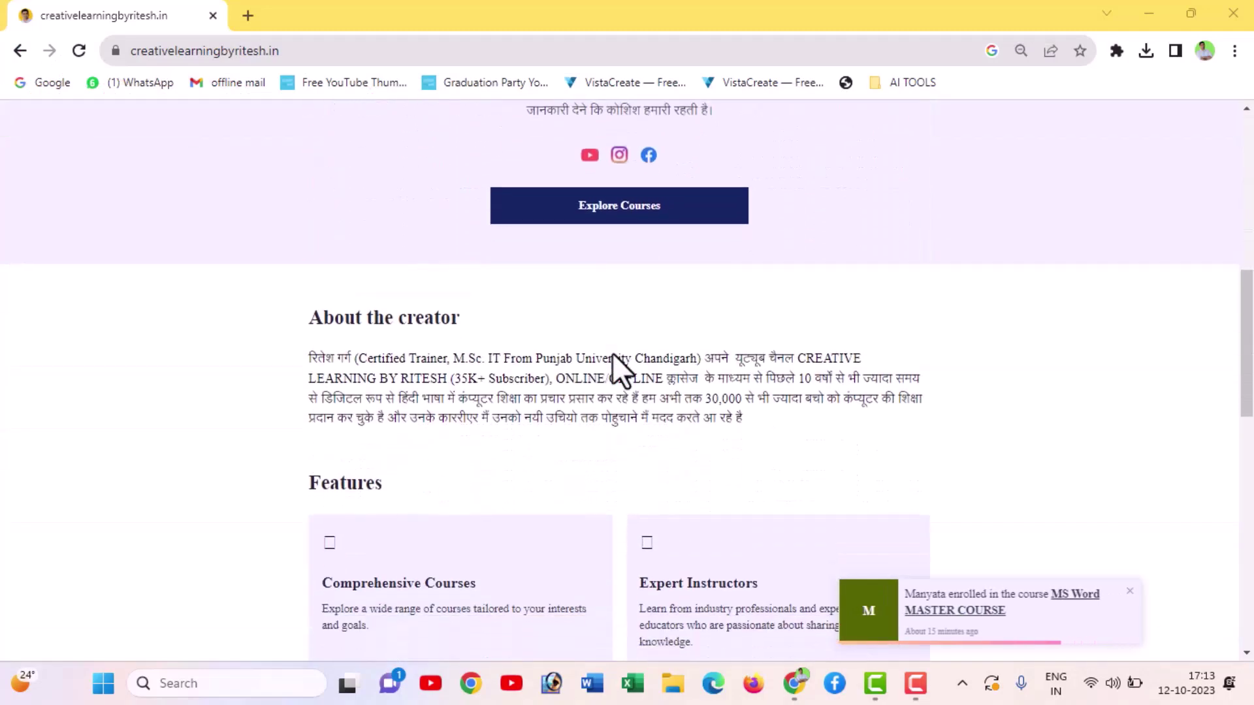
scroll(613, 354, "down", 2)
scroll(613, 355, "down", 2)
scroll(613, 354, "down", 3)
scroll(613, 355, "down", 4)
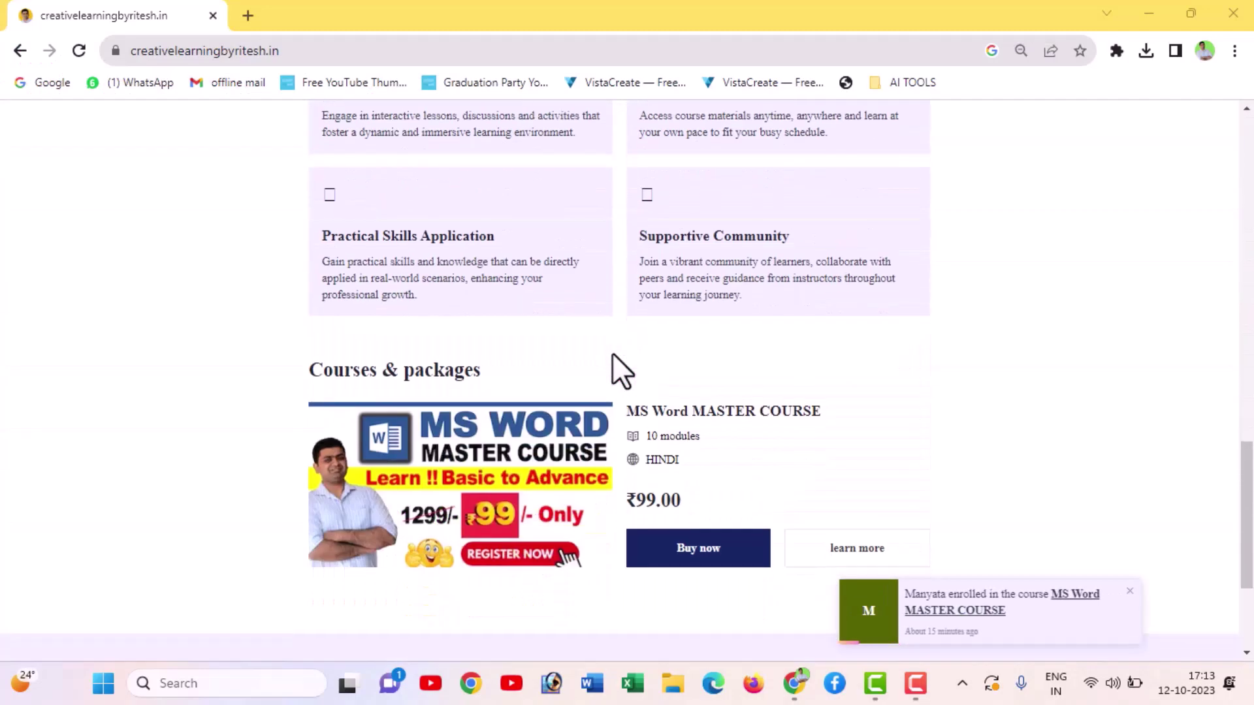
scroll(620, 371, "down", 2)
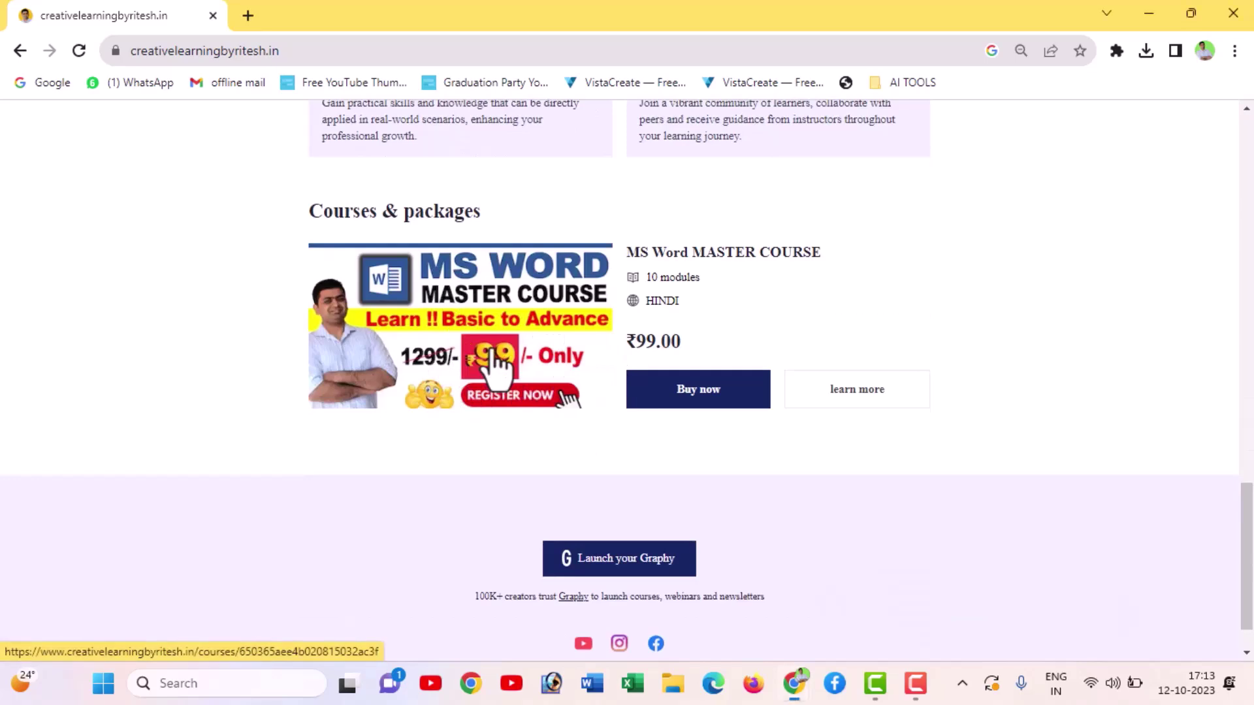
left_click(551, 377)
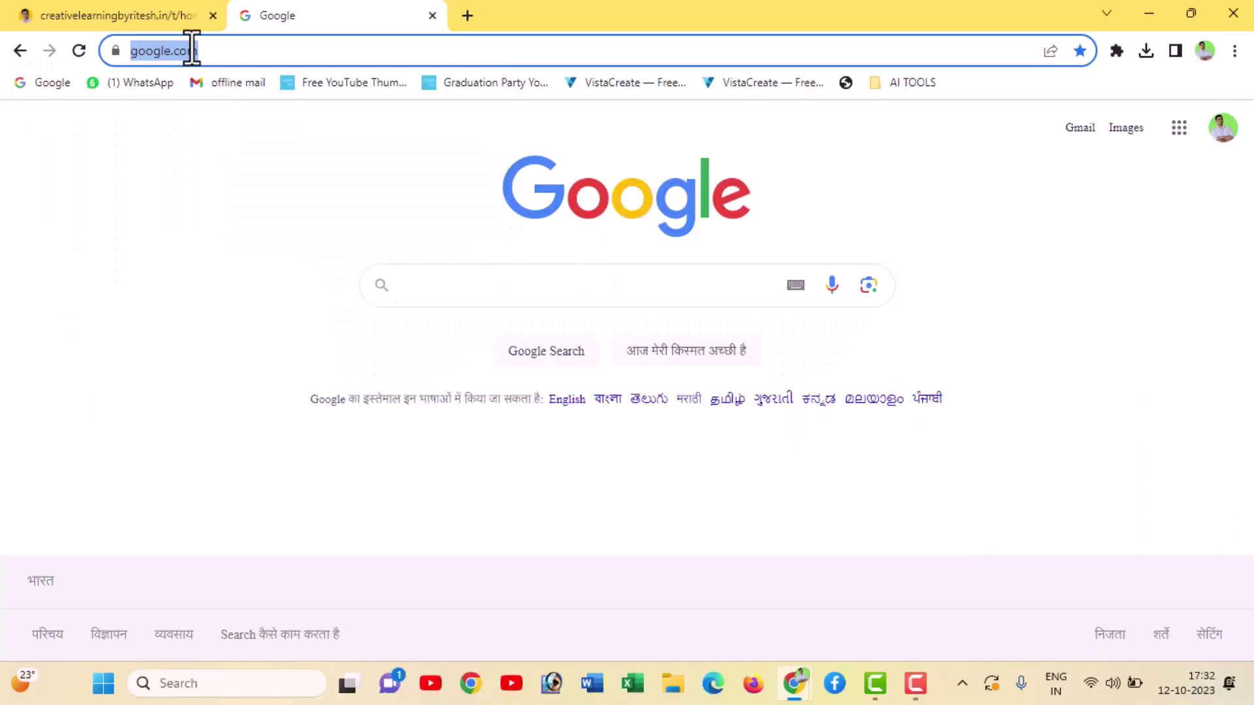
type("www.")
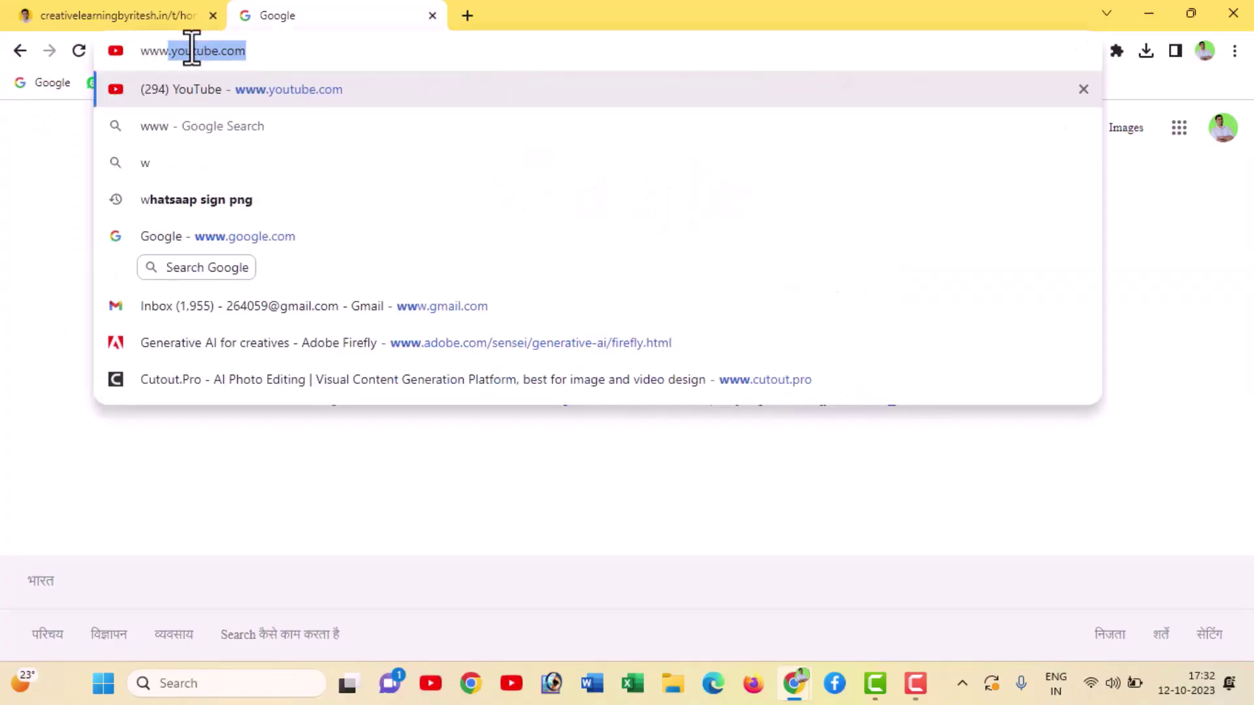
type("creat")
key("Right")
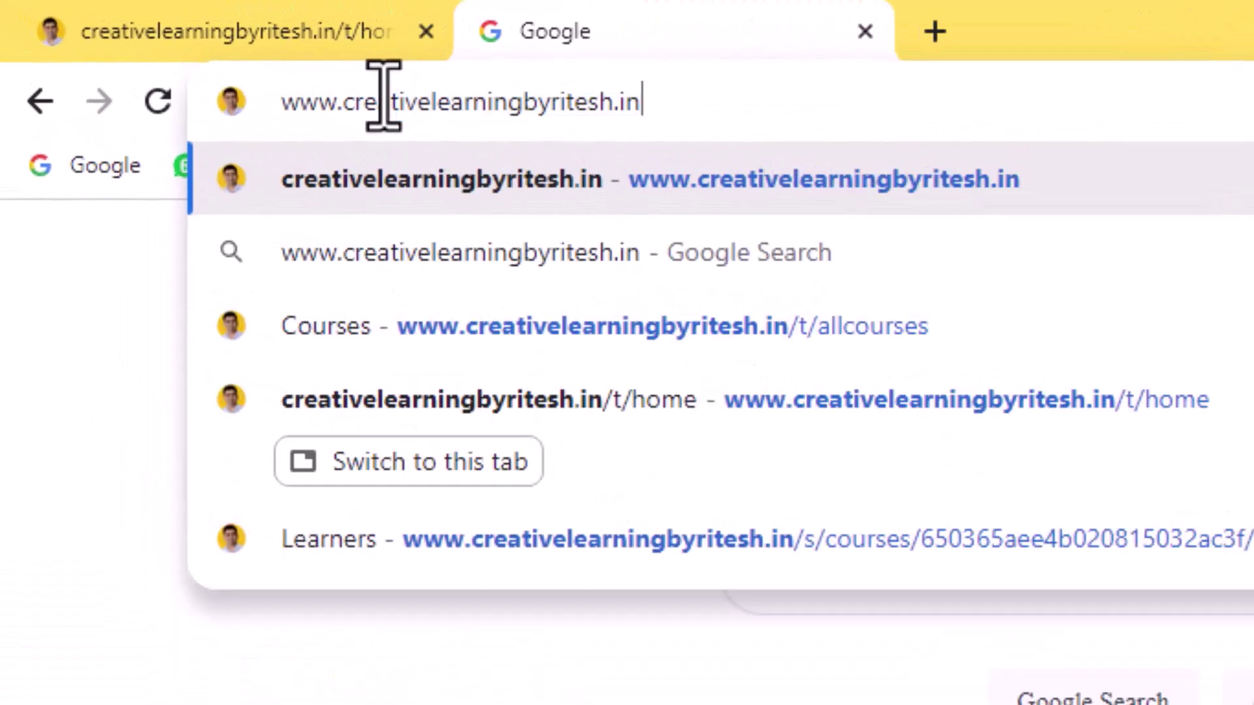
key("Return")
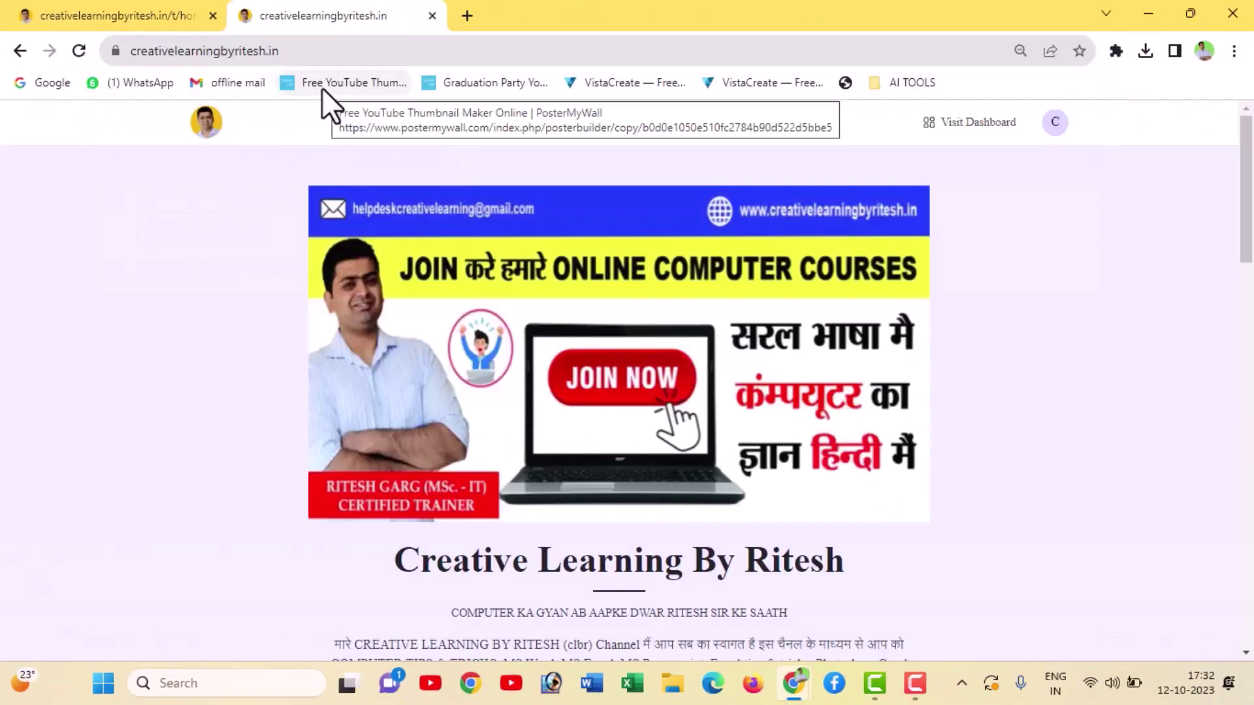
scroll(561, 366, "down", 10)
scroll(560, 365, "down", 5)
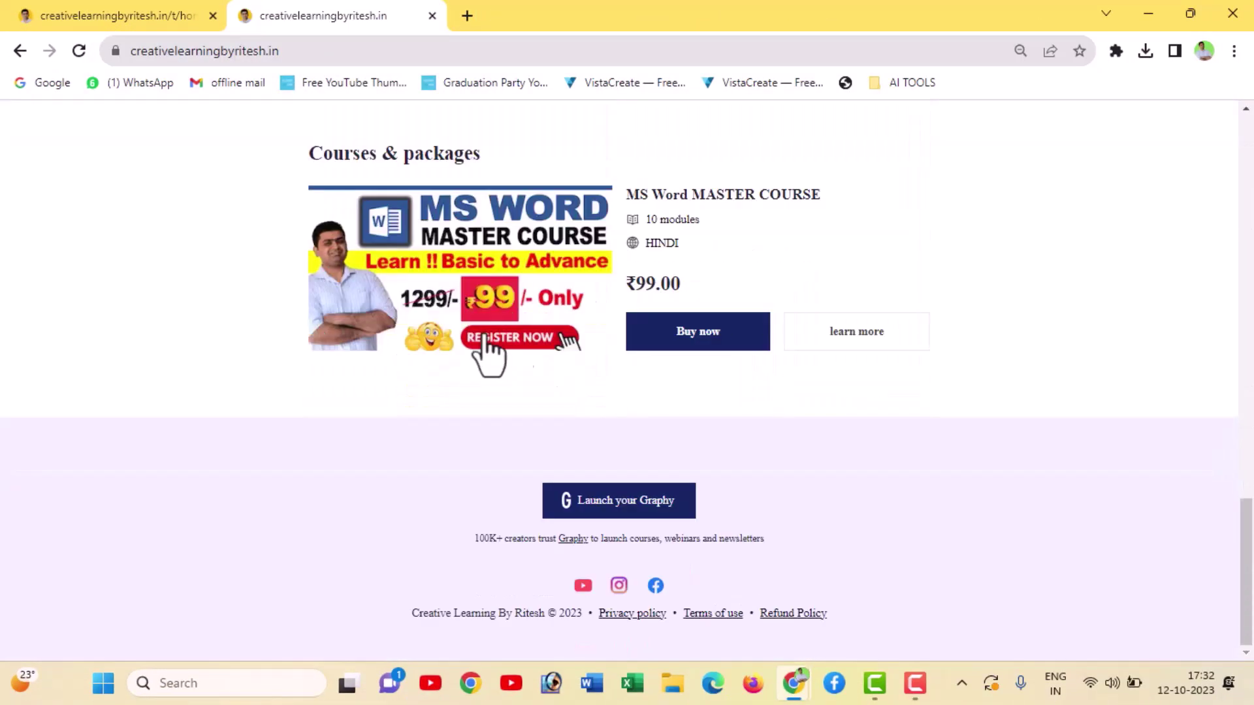
Click Buy now on the MS Word MASTER COURSE and scroll through its builder page
left_click(680, 341)
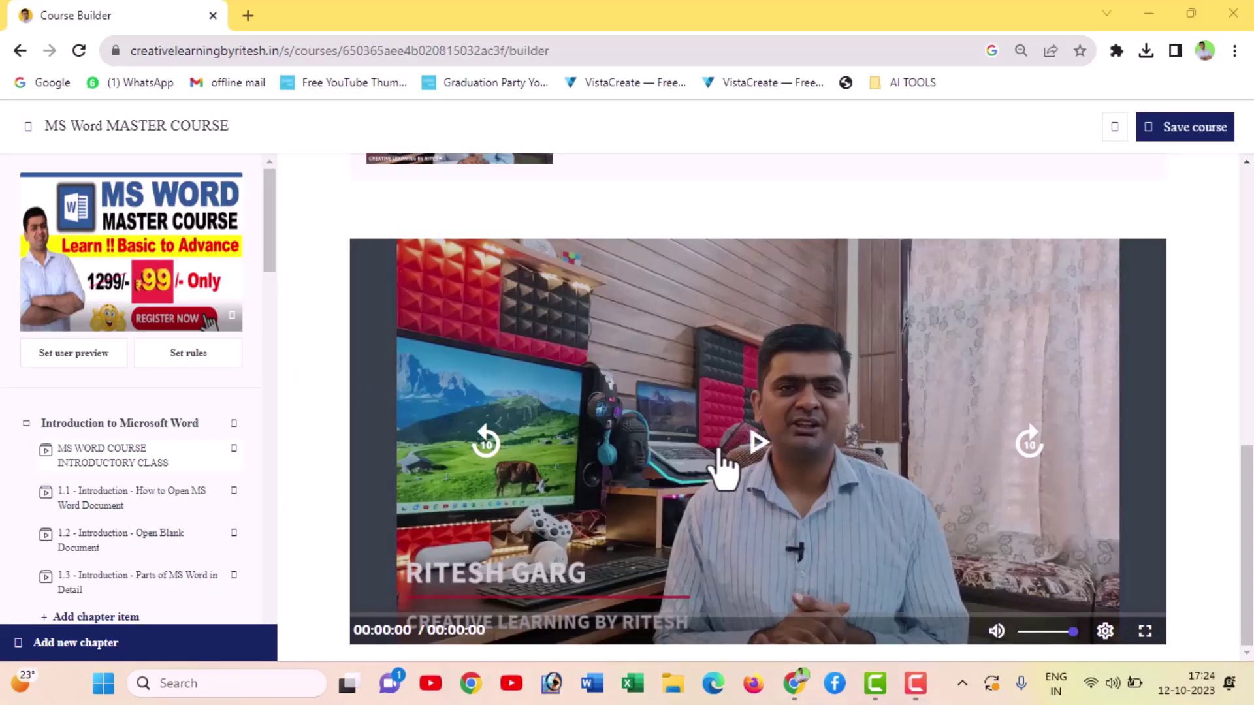
scroll(120, 513, "down", 3)
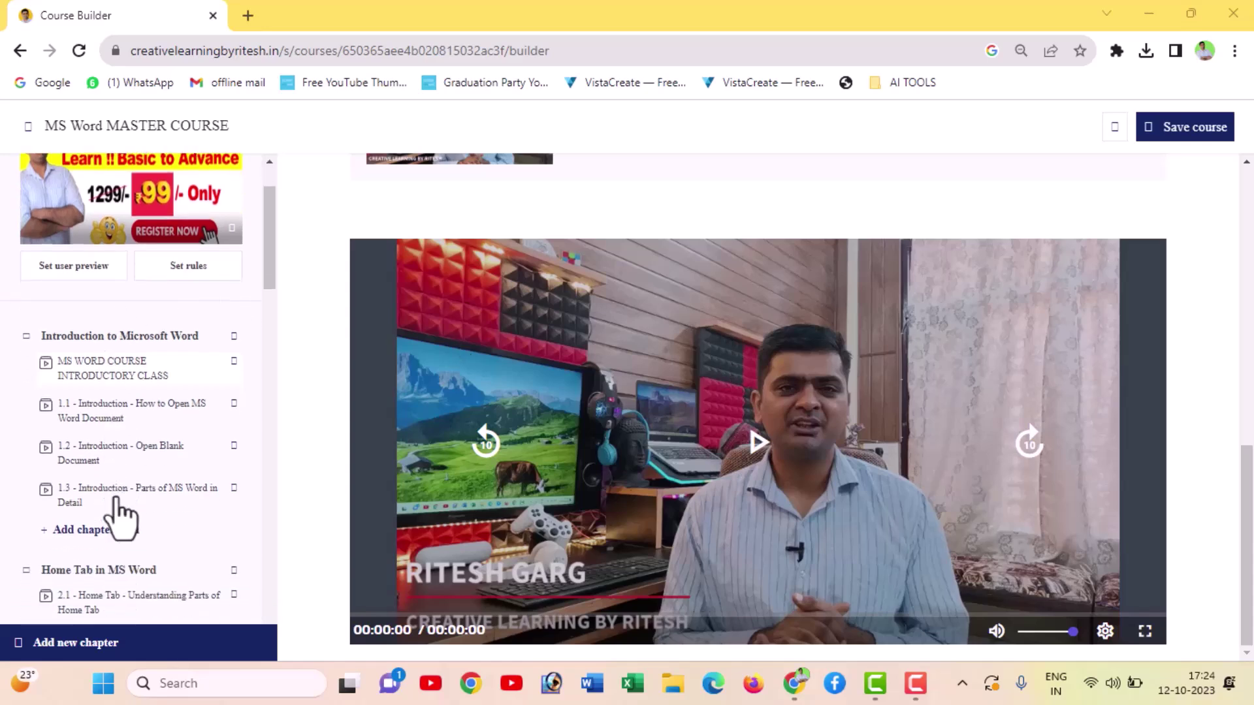
scroll(120, 516, "down", 3)
scroll(119, 516, "down", 3)
scroll(122, 518, "down", 3)
scroll(119, 516, "down", 3)
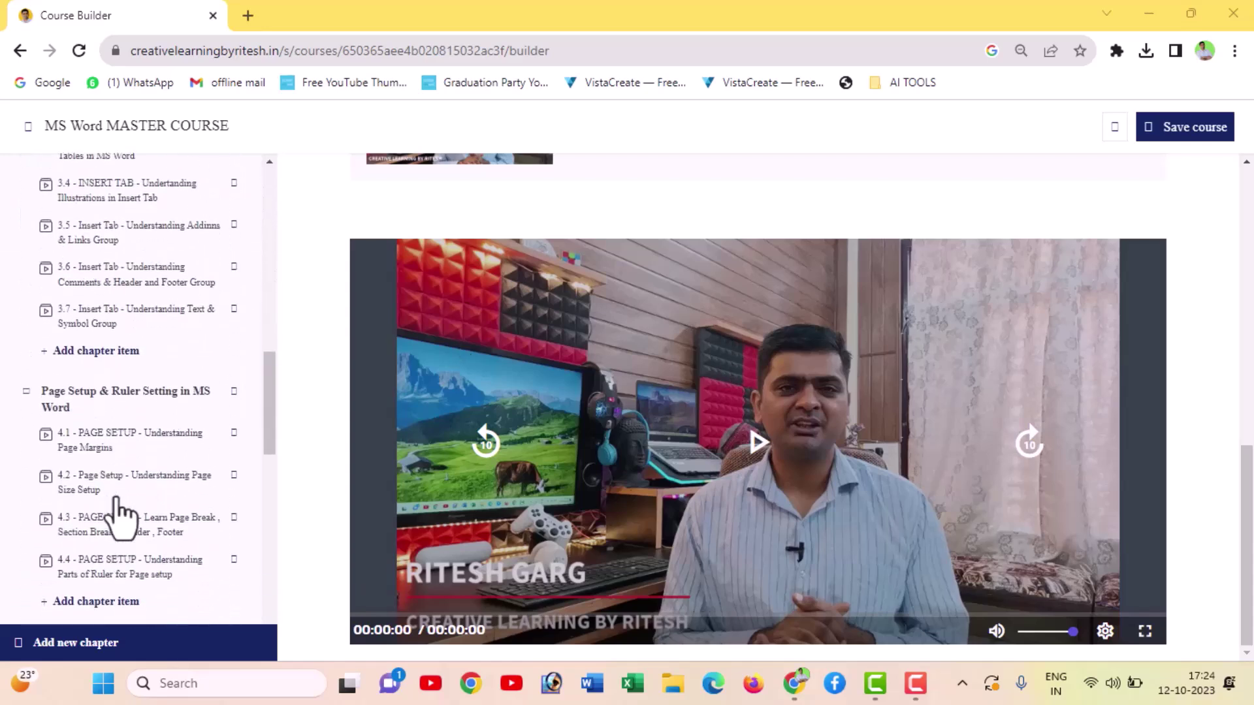
scroll(118, 500, "down", 4)
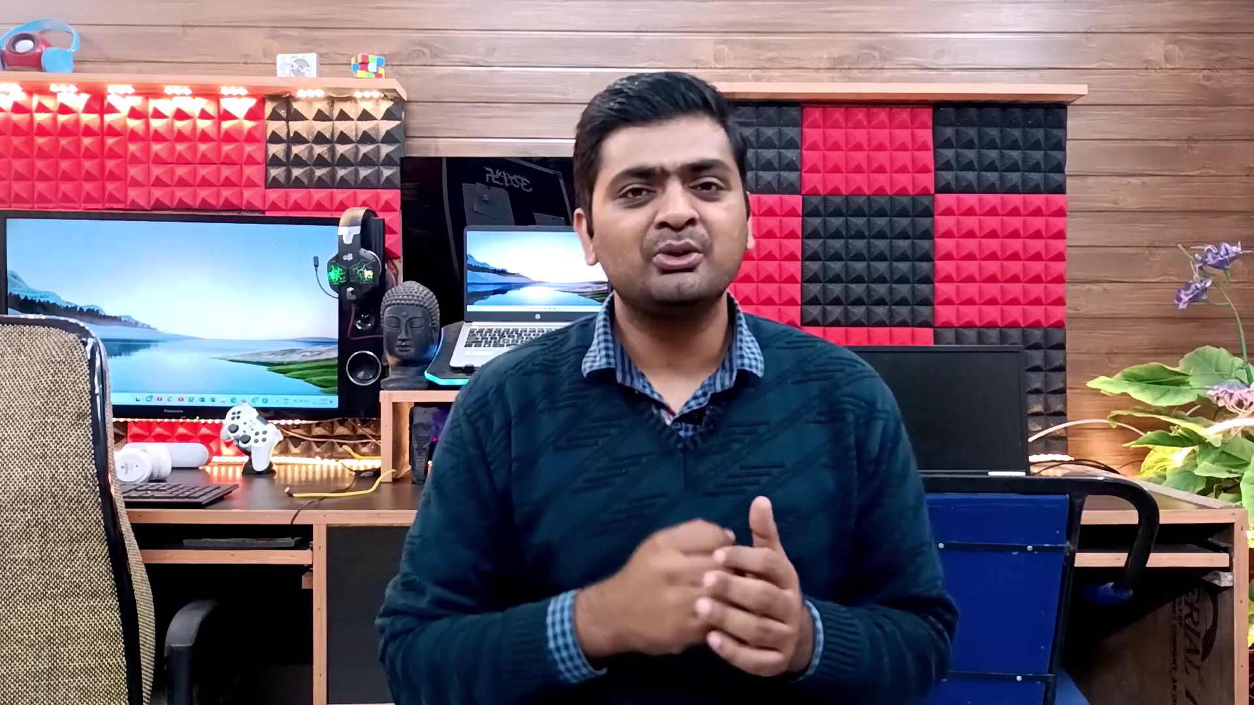